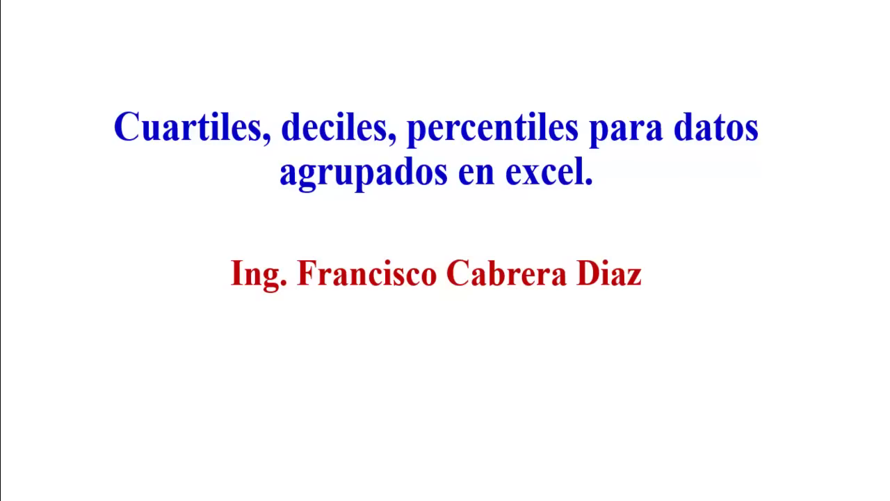
Step: Advance from the title slide to the slide defining quartiles
key("Right")
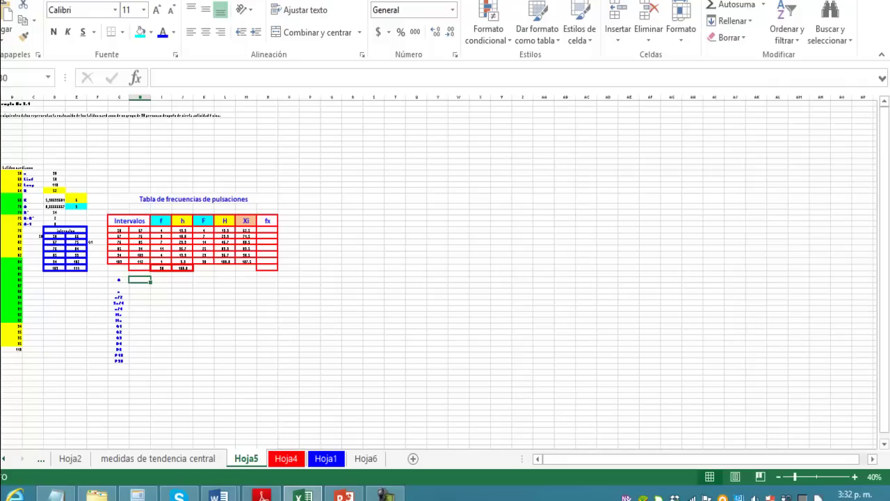
scroll(445, 272, "up", 1)
scroll(445, 272, "up", 1)
scroll(446, 271, "up", 1)
scroll(446, 272, "up", 3)
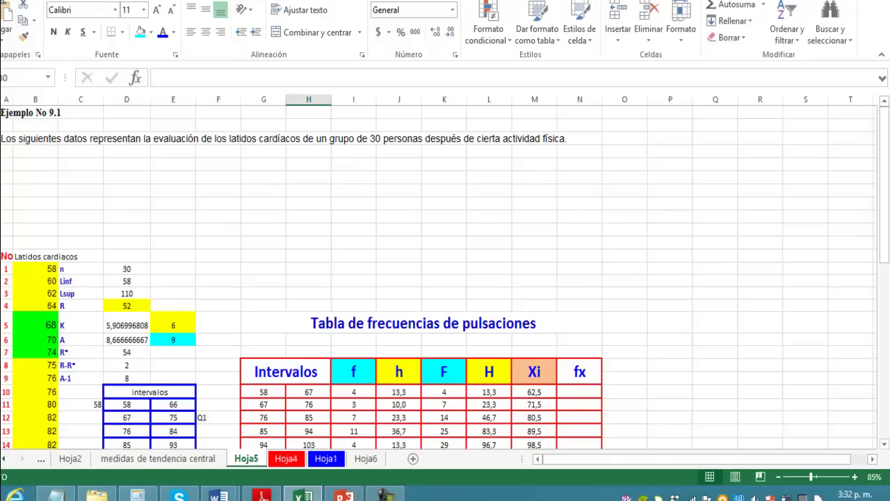
scroll(445, 271, "up", 2)
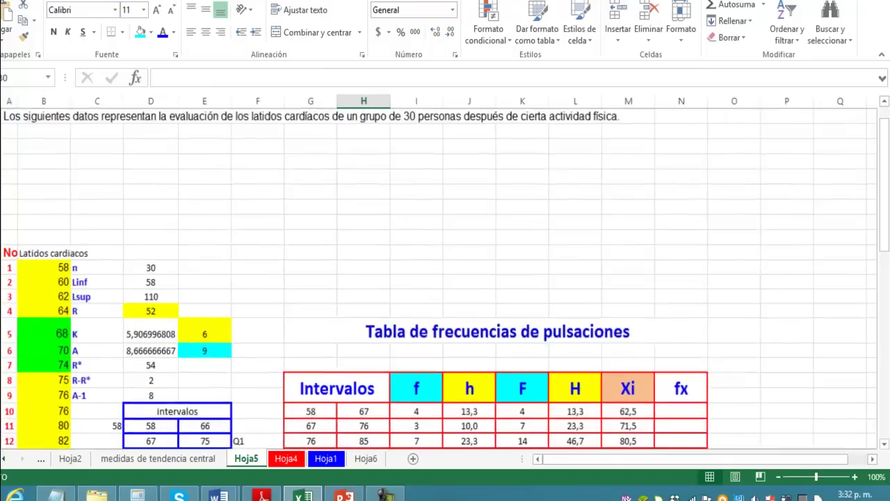
scroll(445, 271, "up", 1)
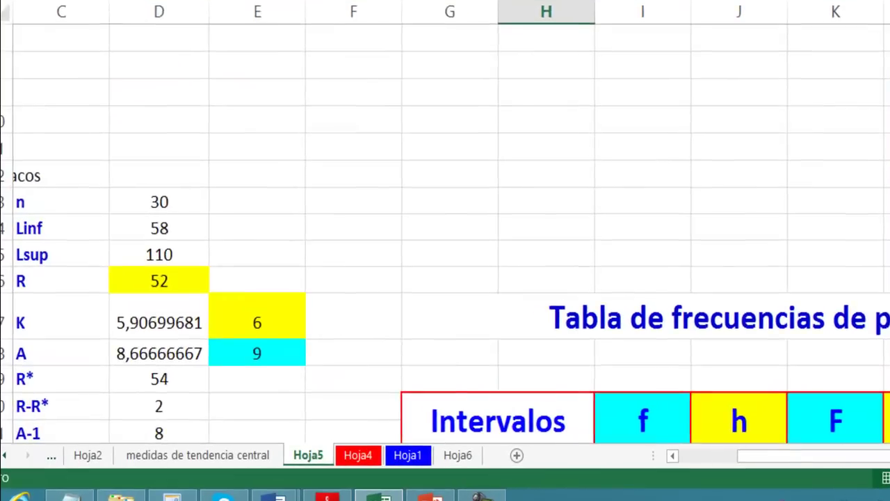
left_click(140, 204)
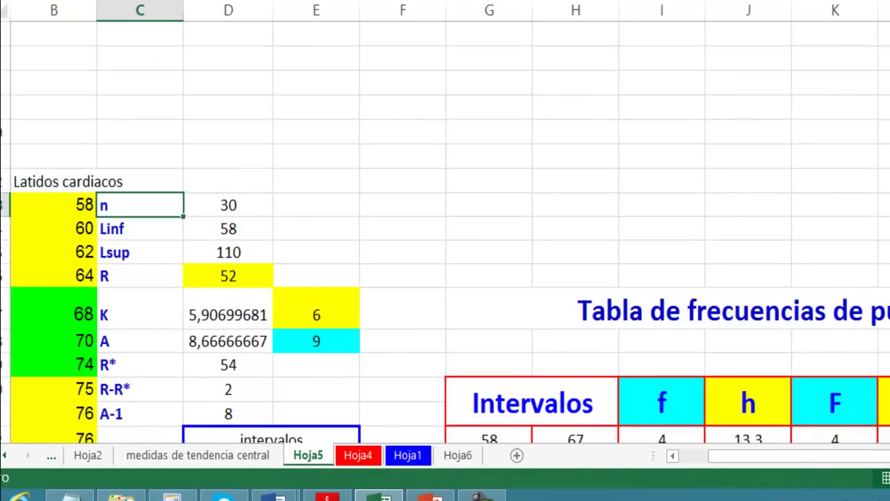
left_click(140, 228)
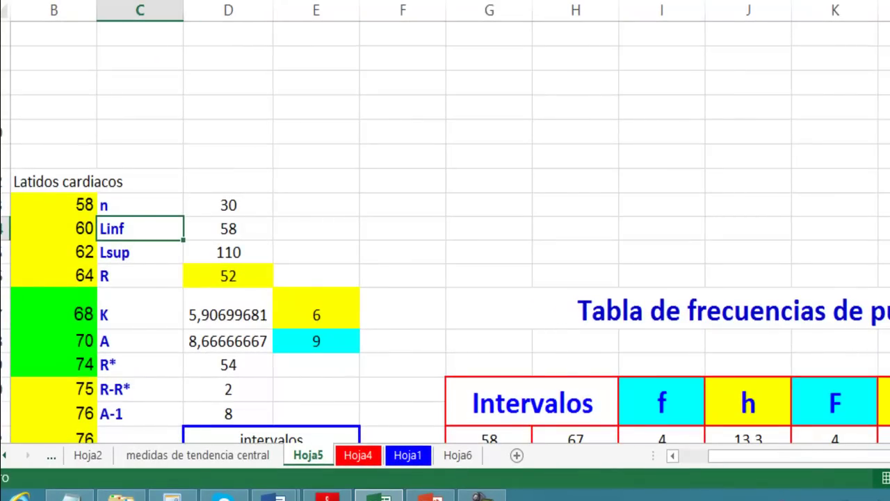
left_click(140, 251)
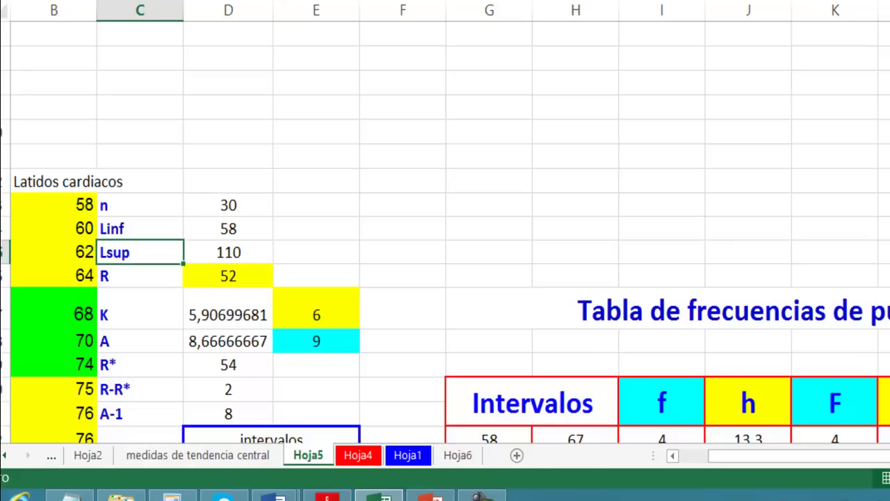
left_click(140, 276)
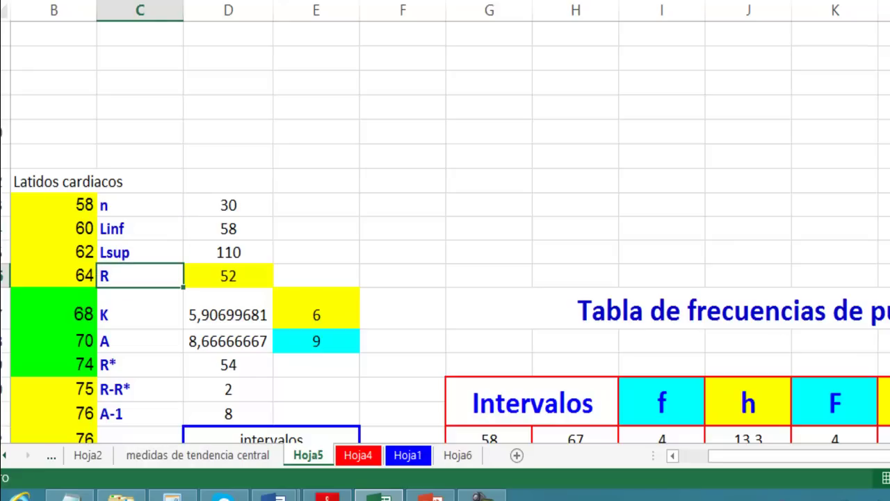
left_click(139, 307)
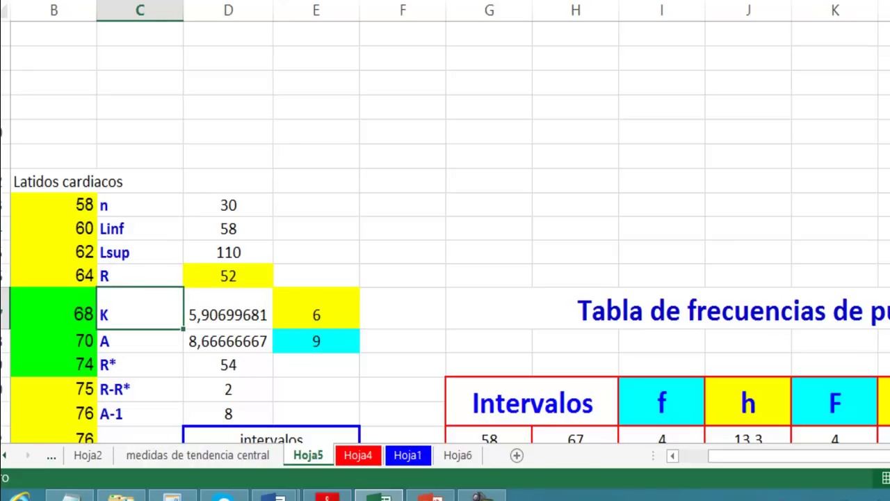
left_click(139, 341)
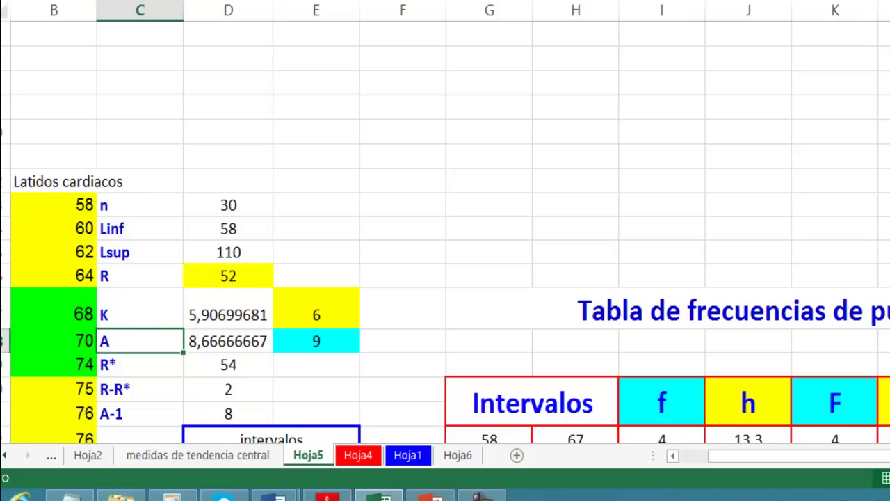
left_click(140, 365)
left_click(140, 389)
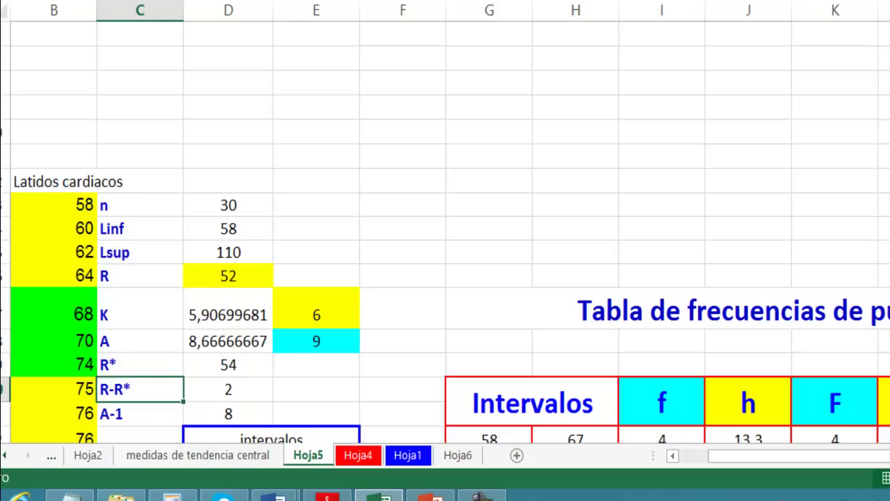
left_click(140, 413)
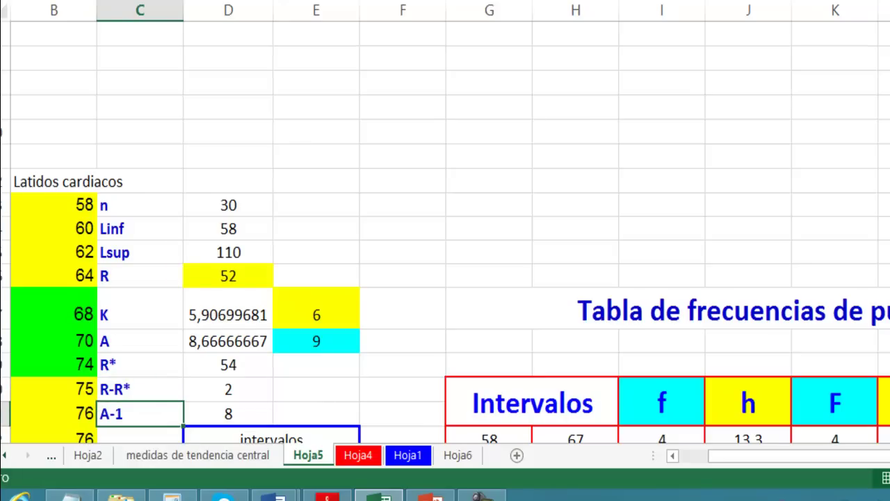
left_click(316, 341)
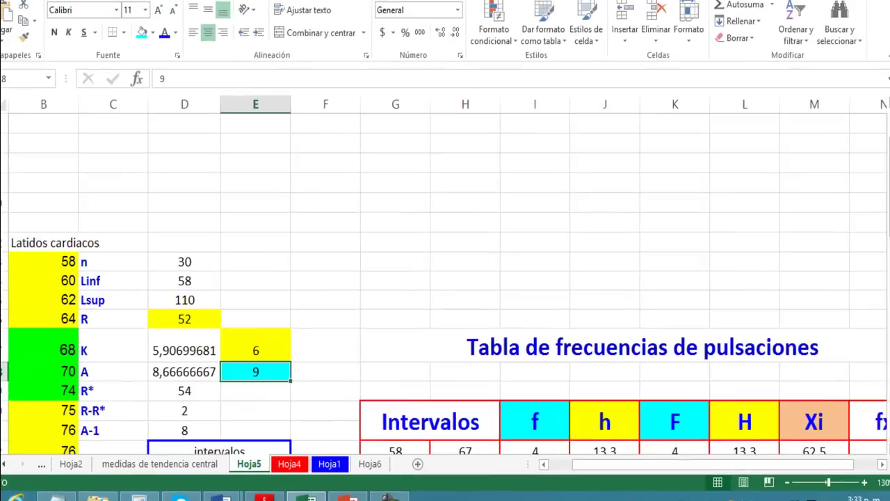
Step: Link the A cell to the class width 9 with a formula
scroll(445, 278, "down", 1)
scroll(445, 278, "down", 1)
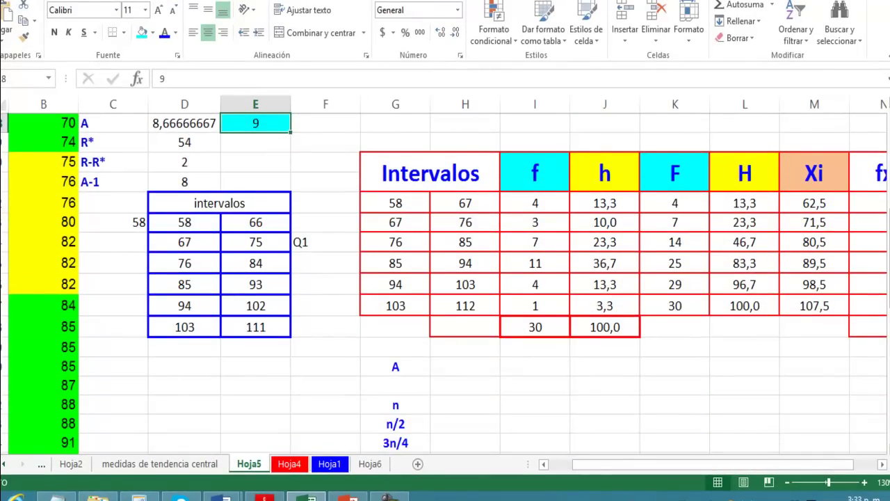
left_click(464, 366)
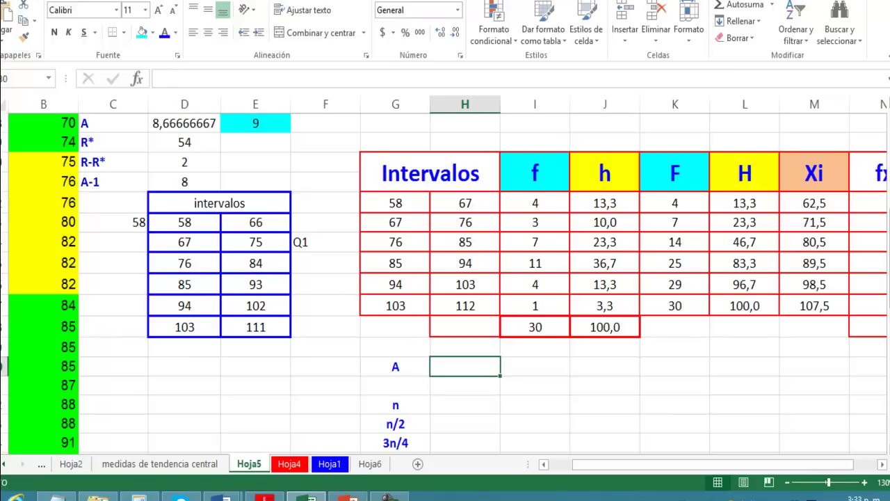
type("=")
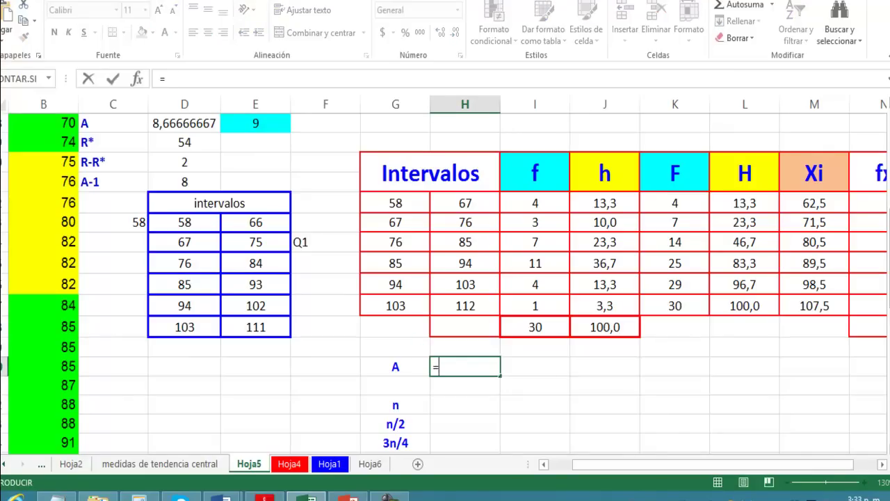
left_click(255, 122)
key("Return")
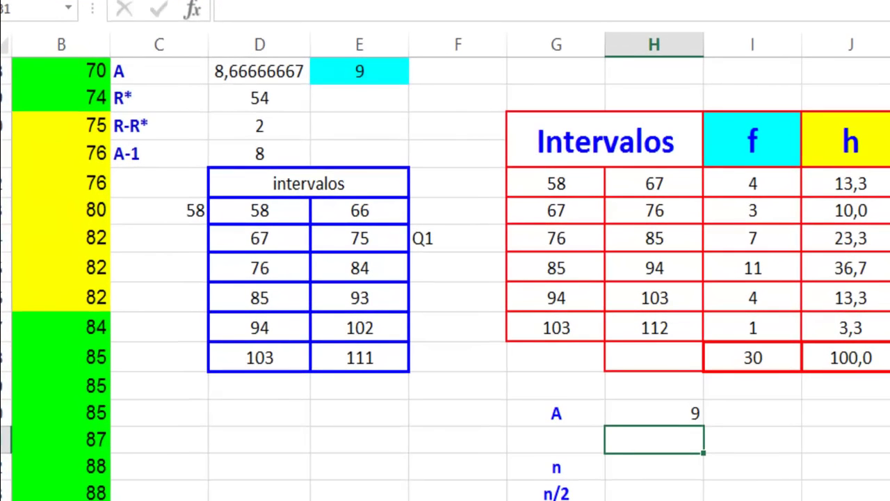
Step: Link the n cell to the frequency table's total 30
left_click(654, 468)
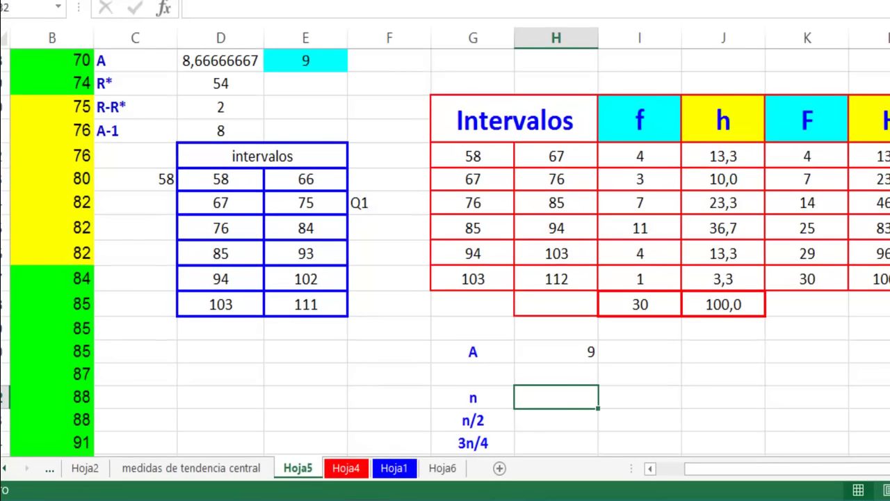
type("=")
left_click(640, 304)
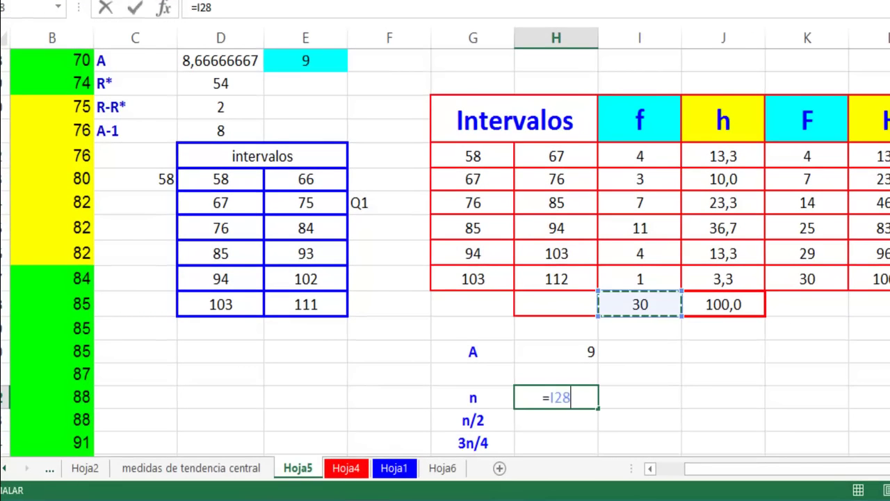
key("Return")
scroll(445, 250, "down", 2)
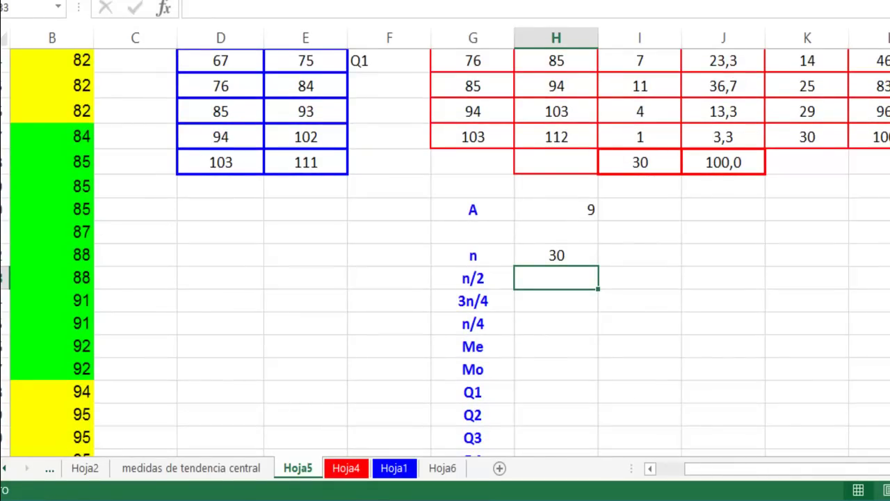
scroll(445, 250, "up", 1, "ctrl")
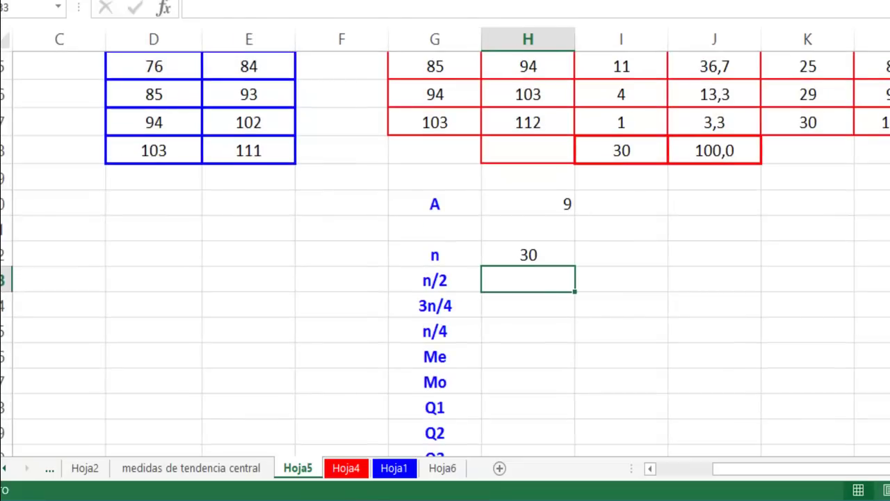
Step: Compute n/2 = 15 and 3n/4 = 22,5 from the n cell
type("=")
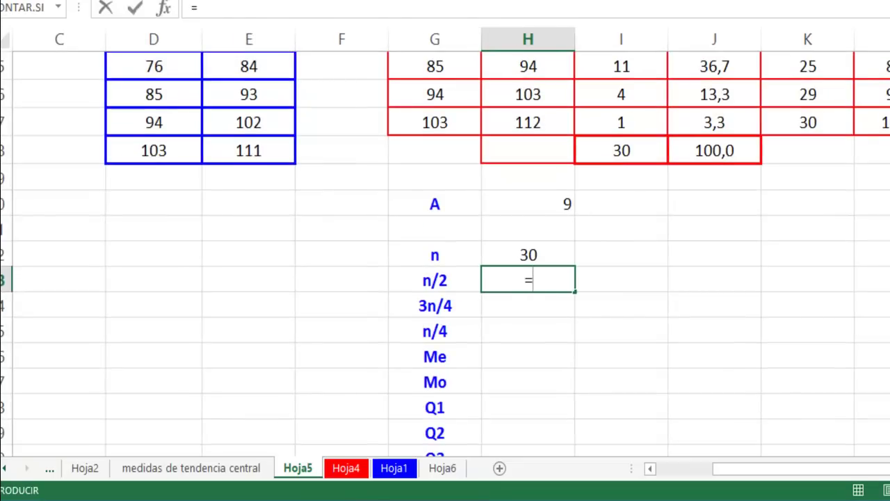
key("Up")
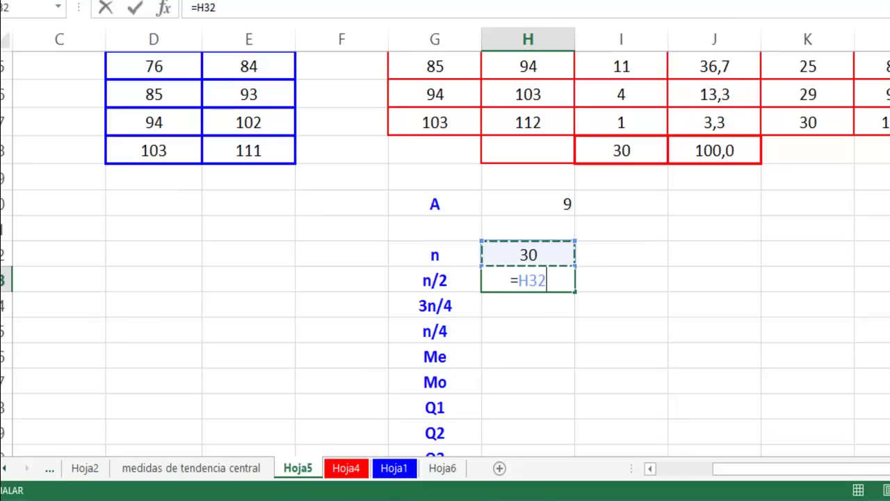
type("/2")
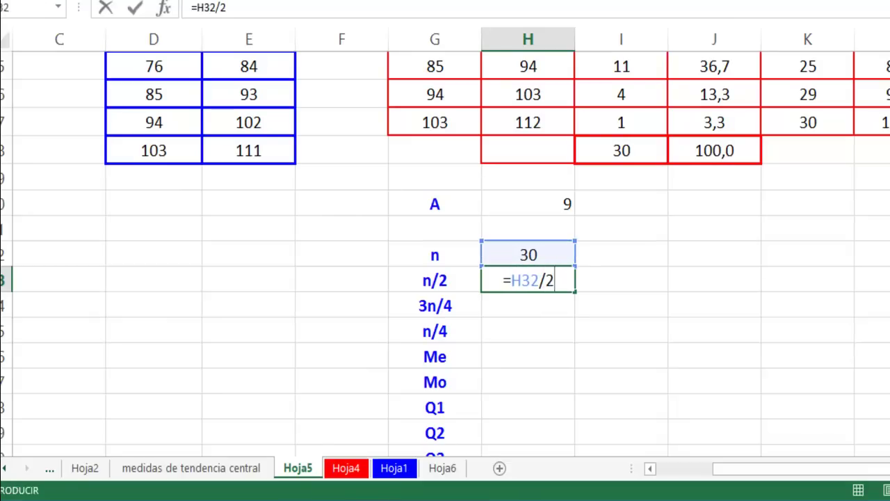
key("Return")
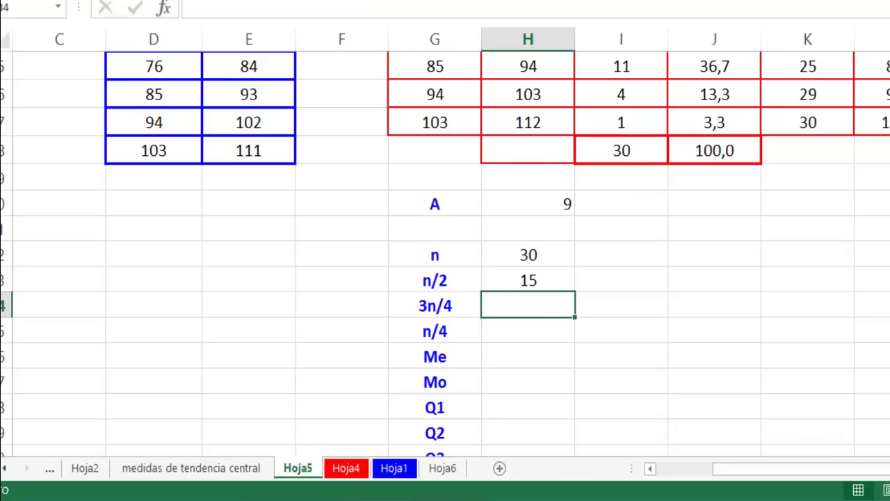
type("=(")
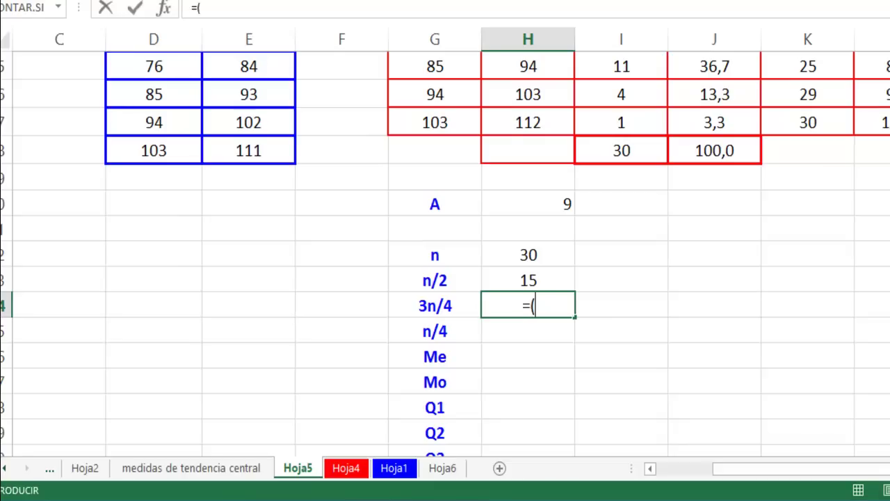
type("3*")
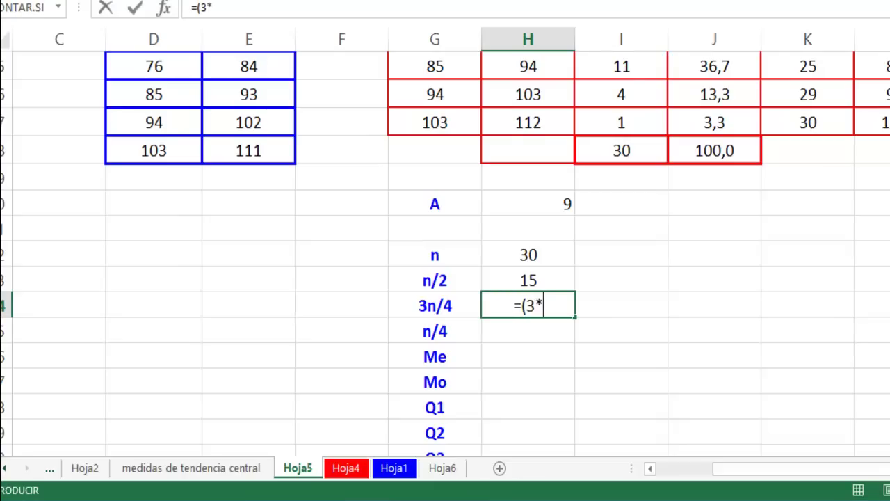
left_click(528, 255)
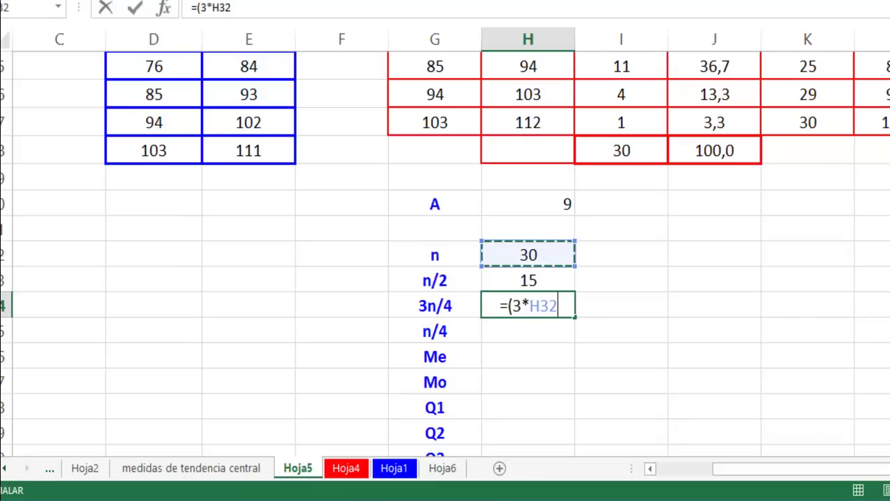
type(")")
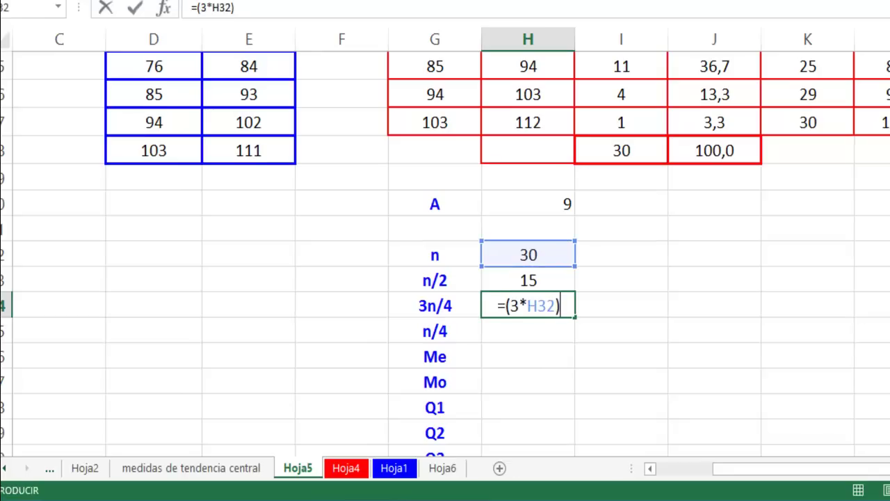
type("/4")
key("Return")
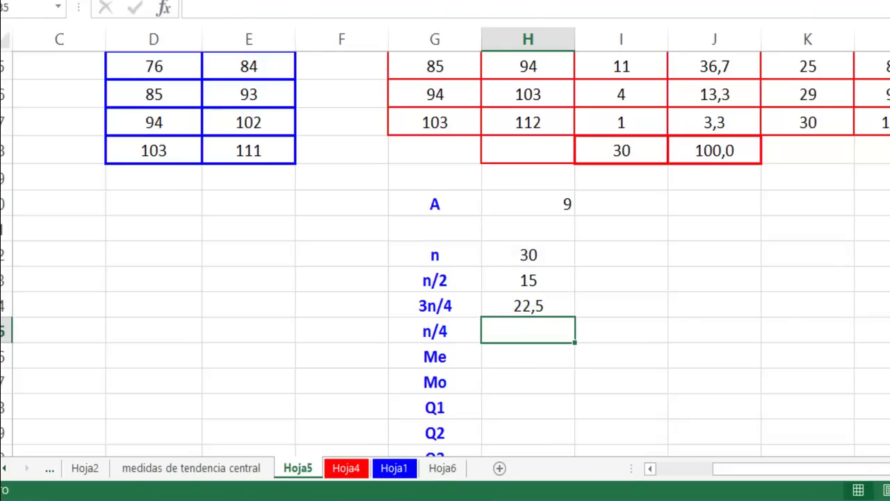
Step: Compute n/4 = 7,5 with =H32/4, then select the Q1 cell
type("=")
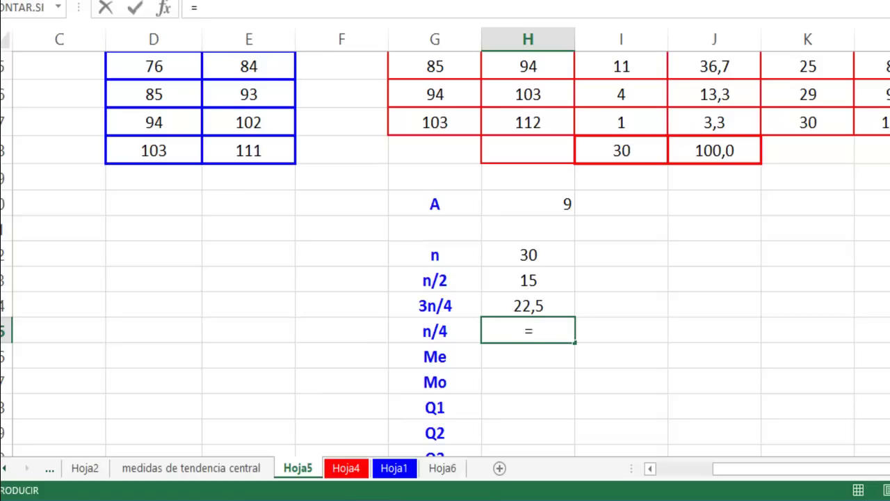
left_click(528, 255)
type("/")
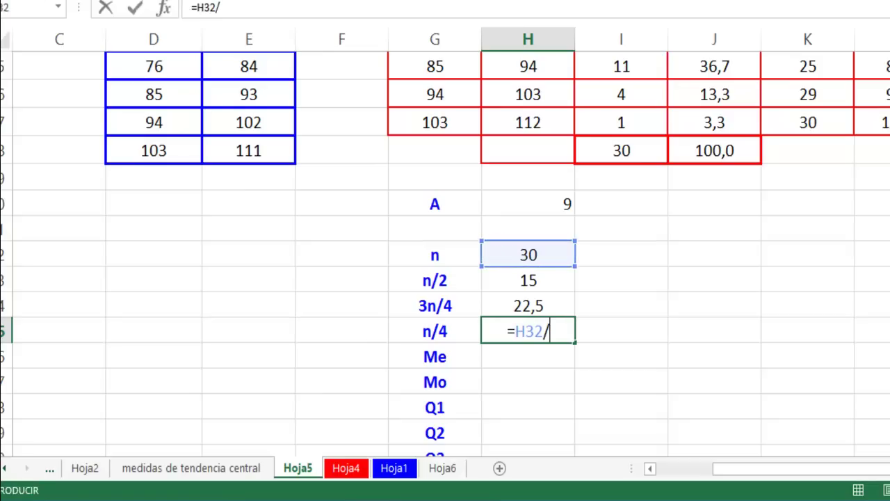
type("4")
key("ctrl+Return")
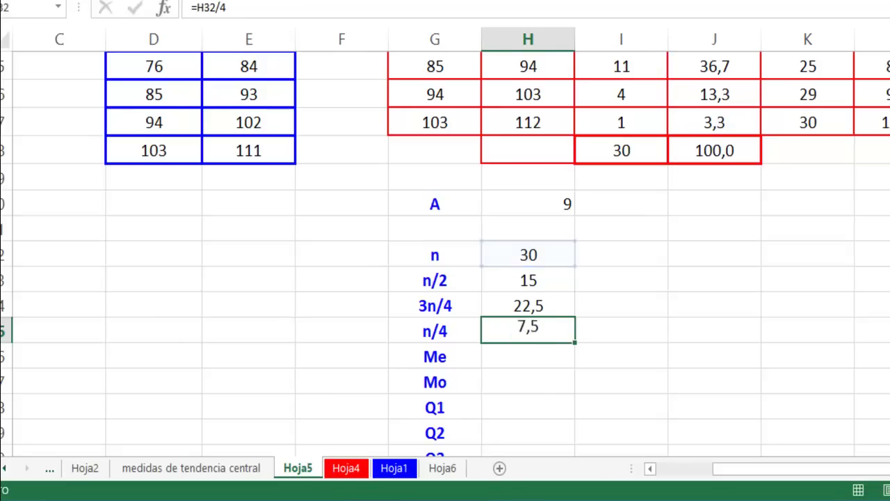
key("Return")
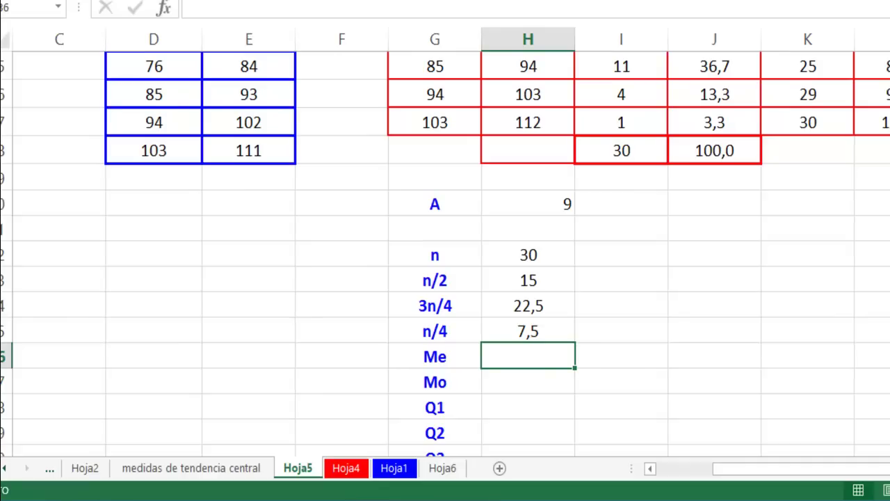
scroll(445, 251, "down", 1)
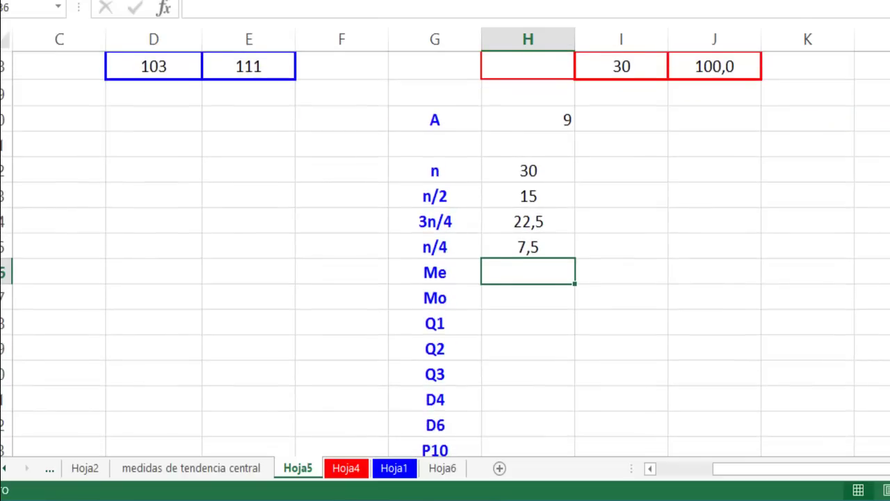
left_click(527, 323)
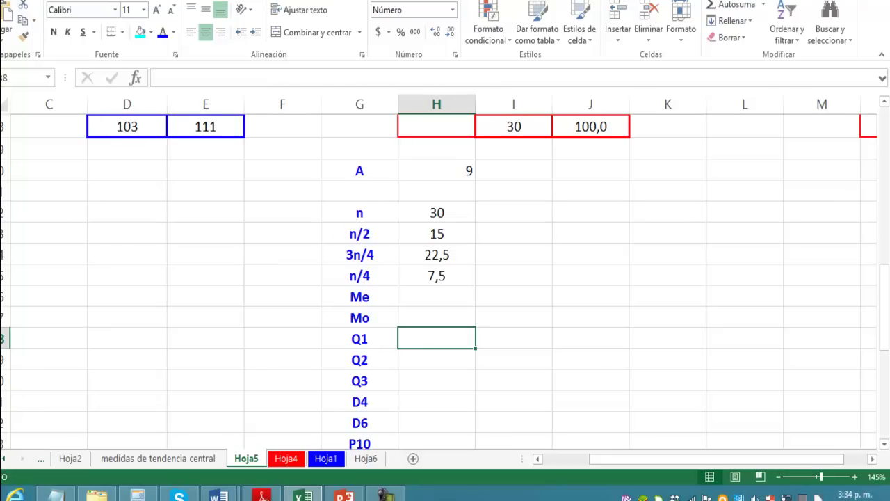
Step: Paste the Q1 formula image at C37 beside the statistics list, then reselect the Q1 cell
left_click(49, 316)
key("ctrl+v")
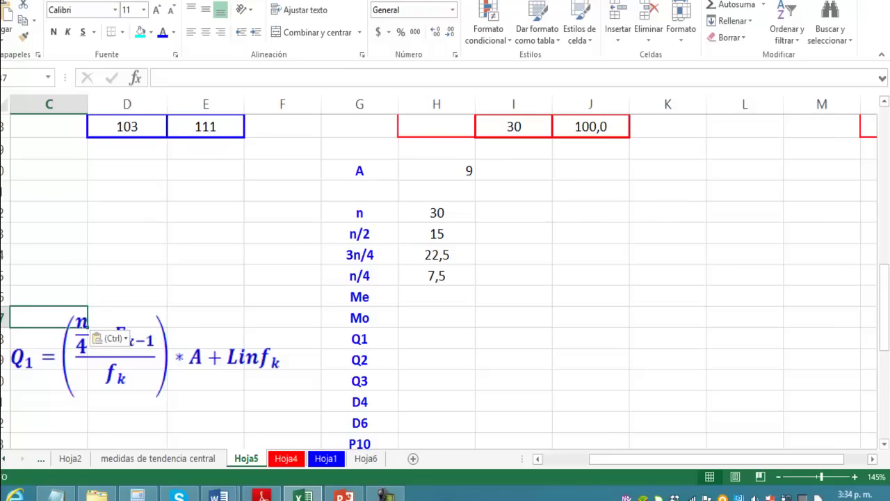
left_click(513, 358)
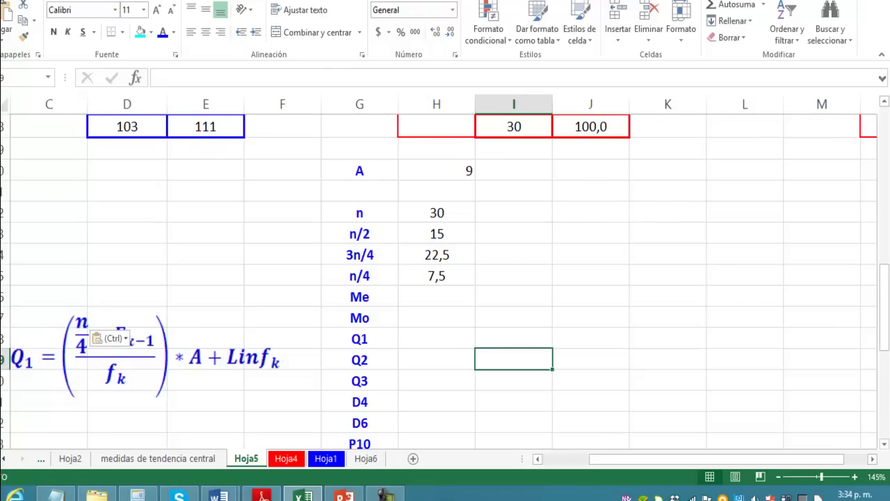
scroll(445, 279, "down", 1)
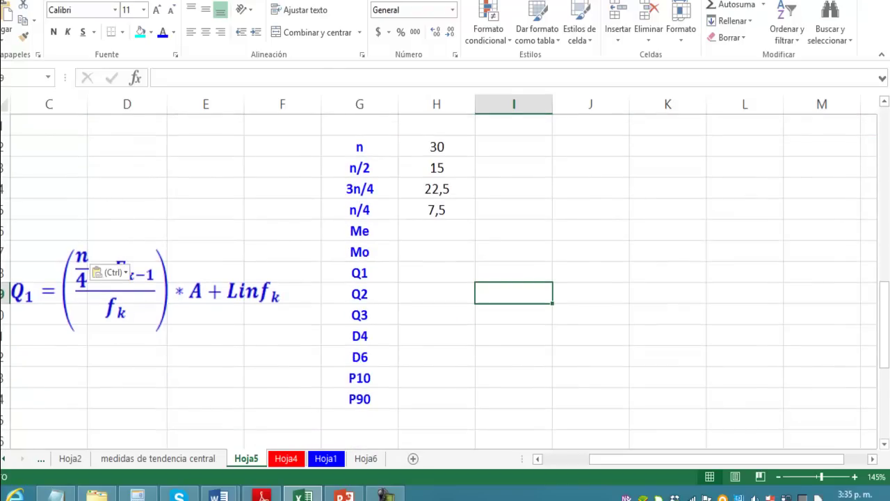
scroll(445, 278, "down", 2)
scroll(445, 278, "down", 1)
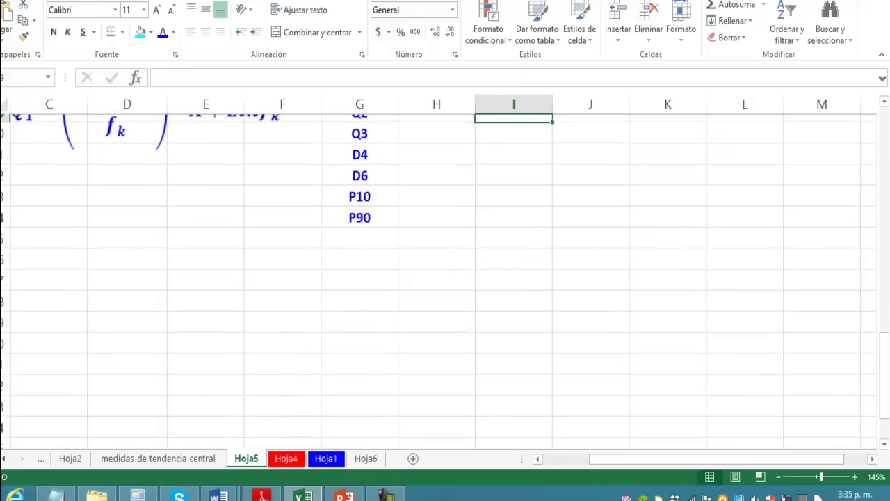
scroll(445, 279, "up", 2)
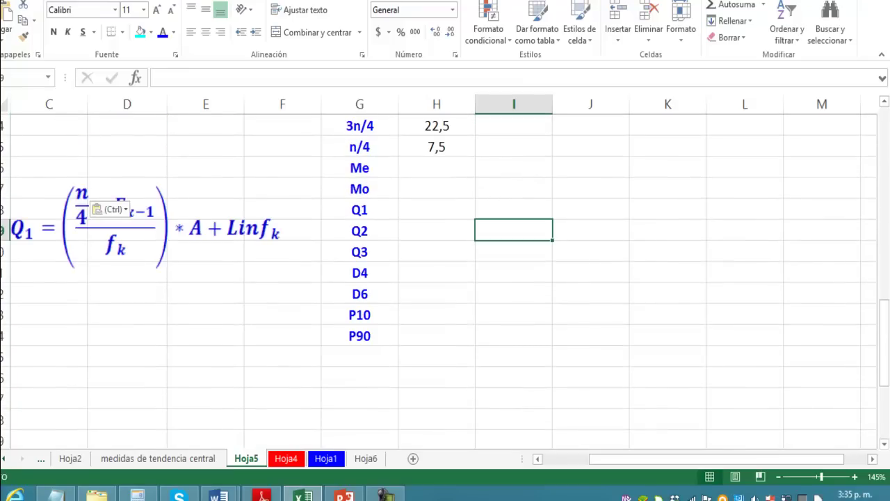
scroll(445, 278, "up", 1)
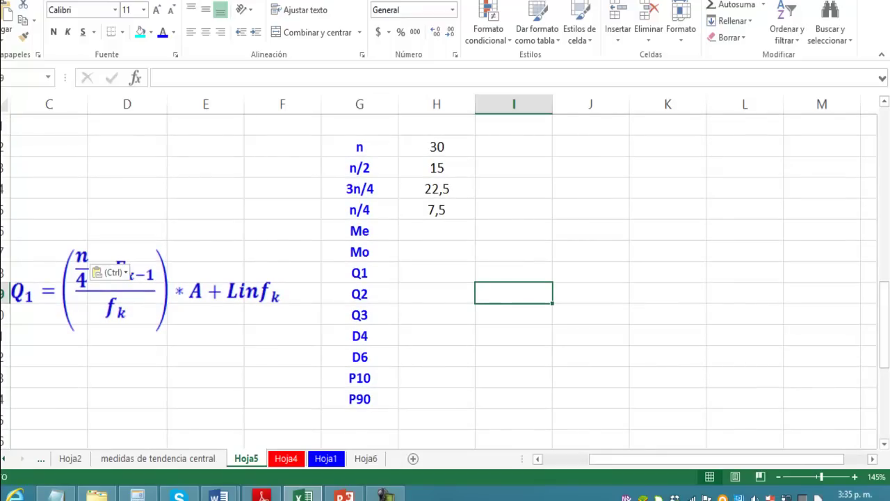
left_click(437, 272)
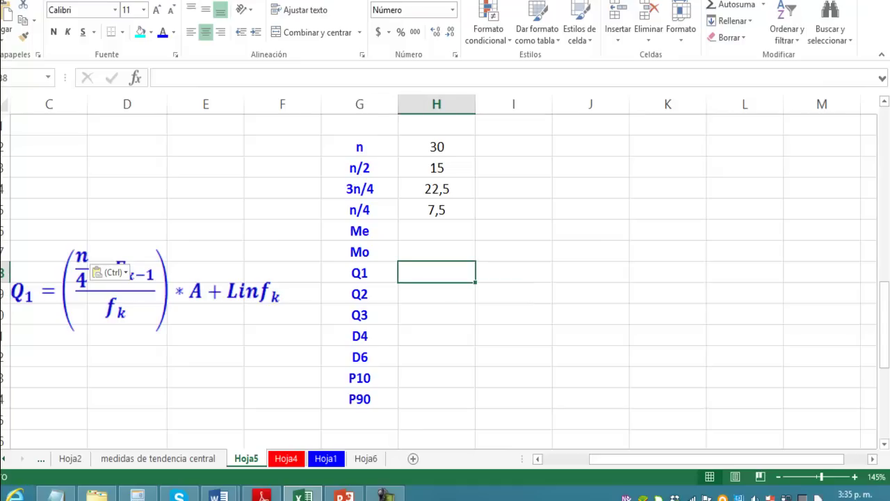
Step: Begin the Q1 formula as =n/4 minus, then scroll up to the frequency table
type("=(")
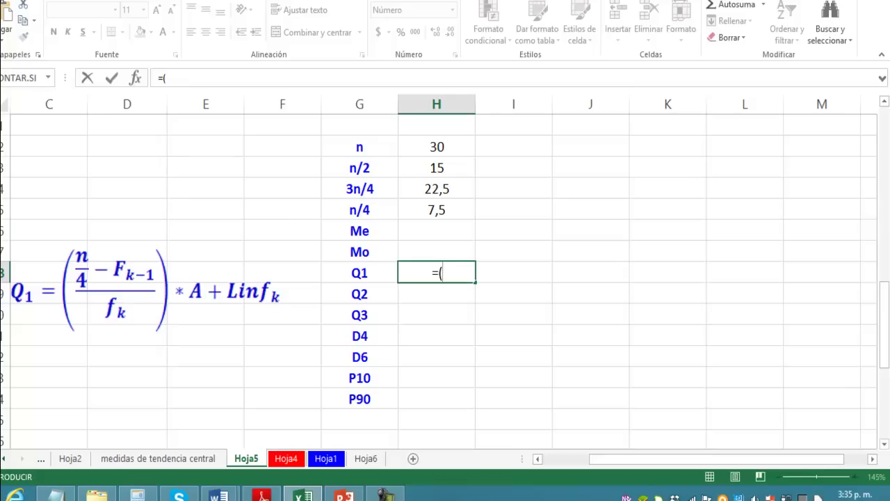
left_click(437, 209)
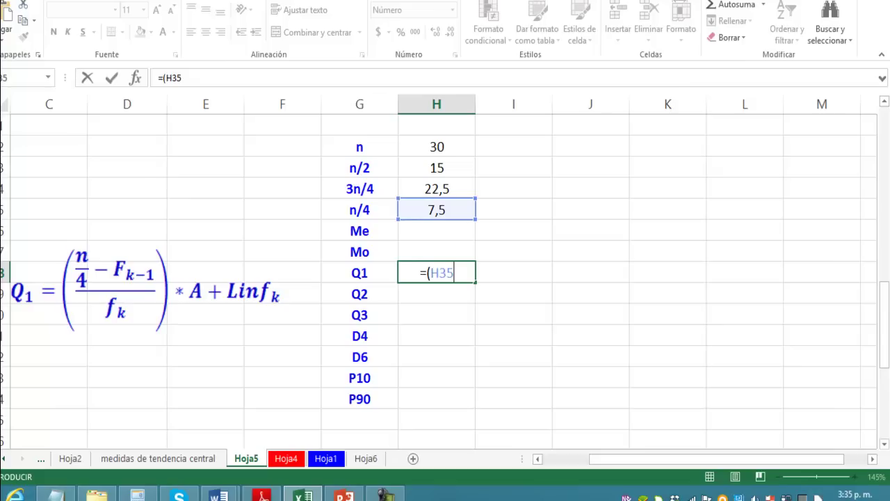
type("-")
left_click_drag(884, 365, 884, 320)
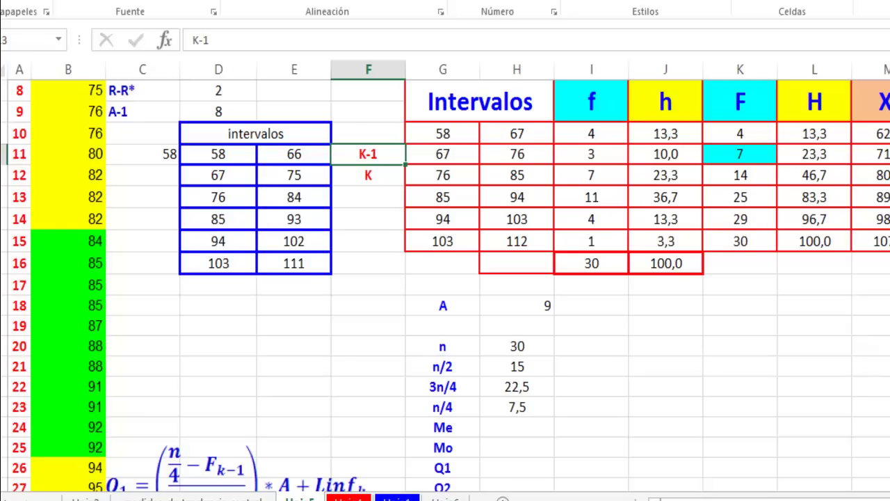
Step: Shade the class K frequency 7 and the 76–85 interval cyan
left_click(443, 154)
left_click_drag(368, 154, 517, 154)
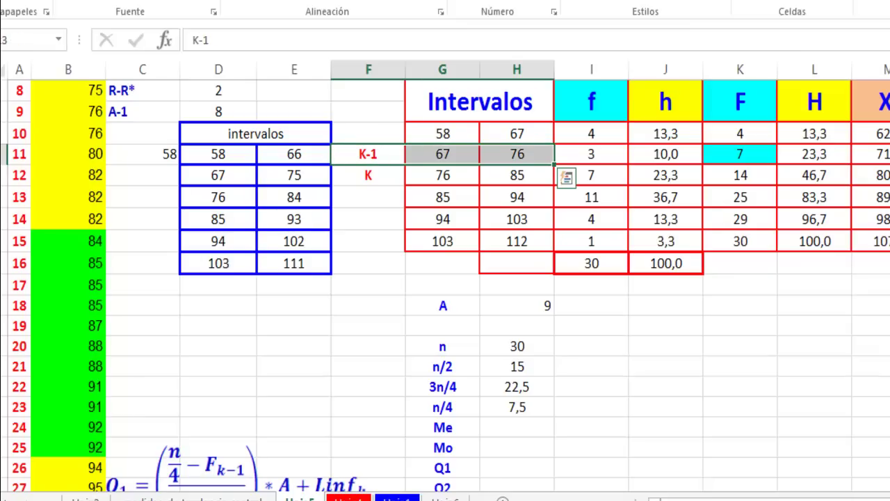
left_click(591, 175)
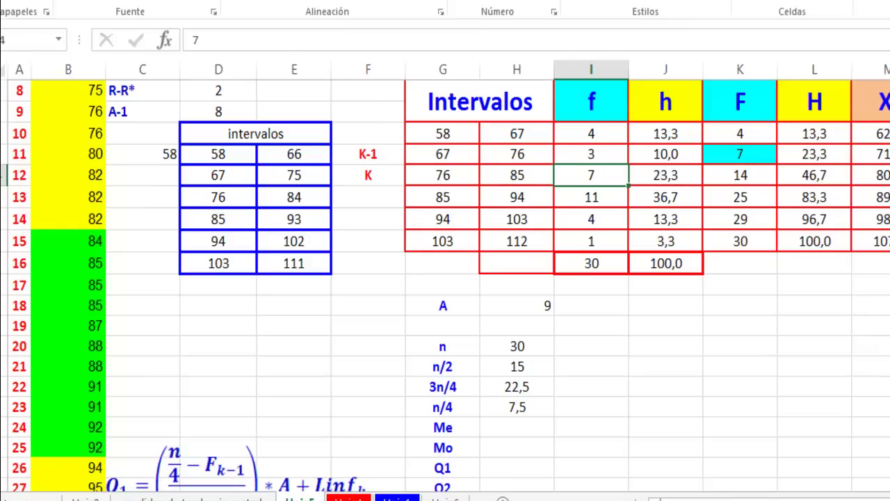
key("F4")
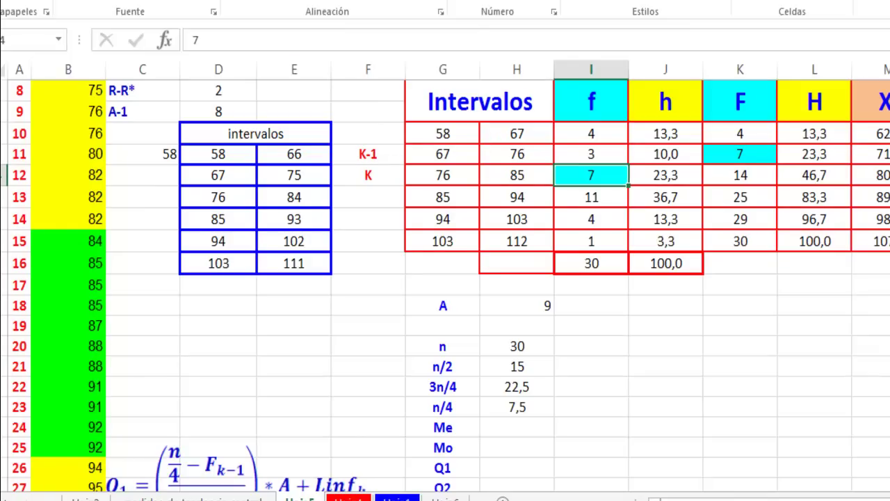
left_click(442, 175)
left_click_drag(442, 175, 517, 175)
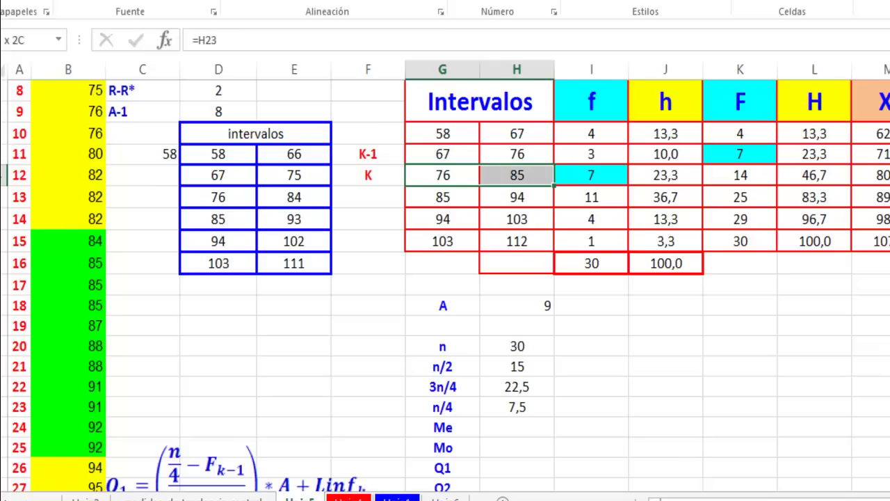
key("F4")
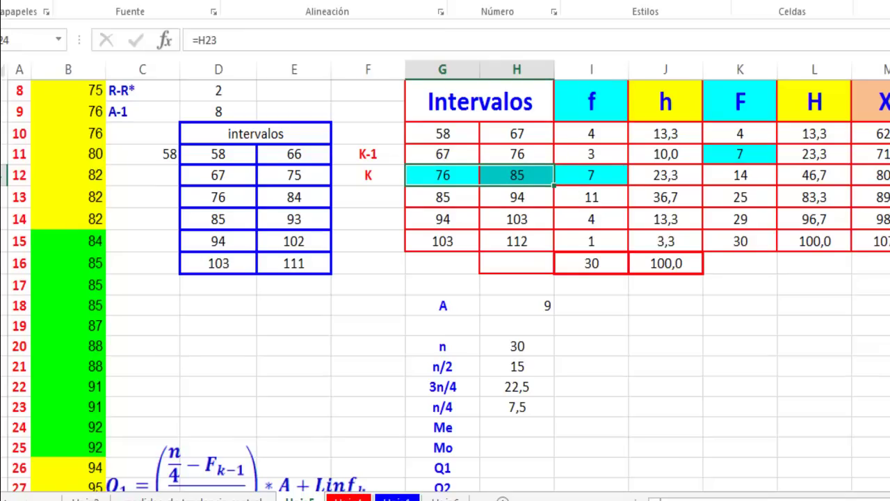
Step: Start Q1 in H26 as (n/4 − cumulative frequency of K-1) divided by class K's frequency
left_click(517, 467)
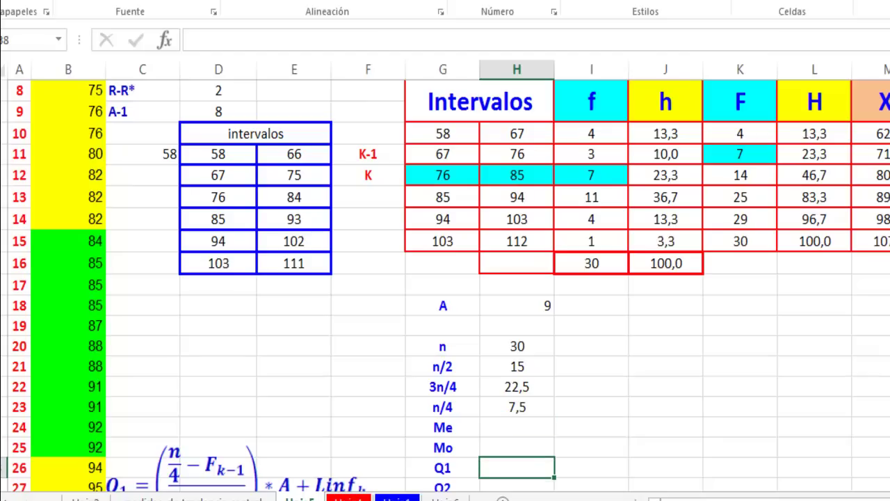
type("=(")
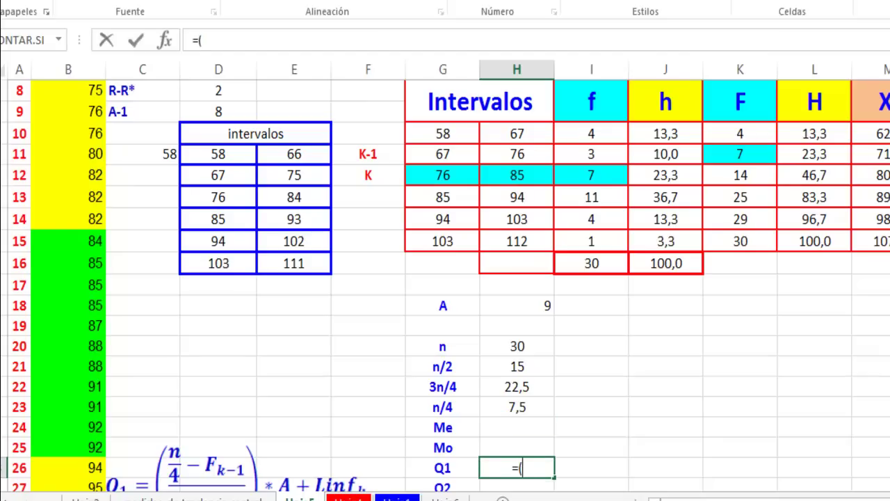
left_click(517, 407)
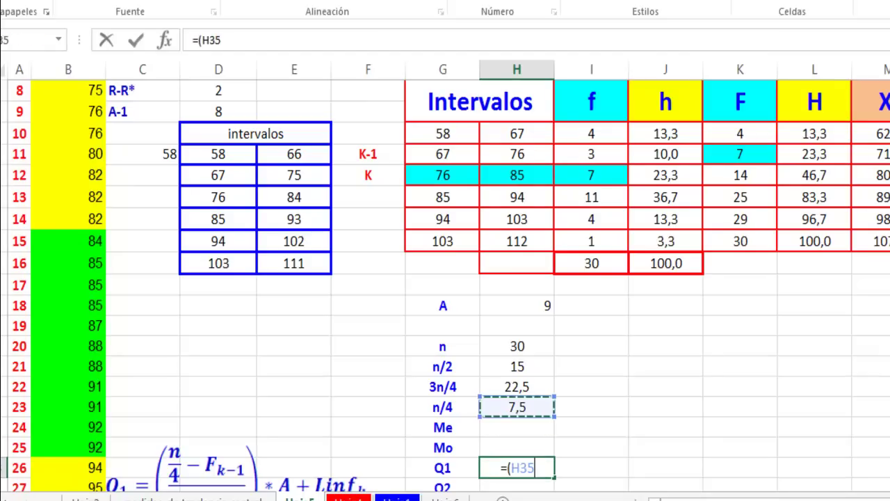
type("-")
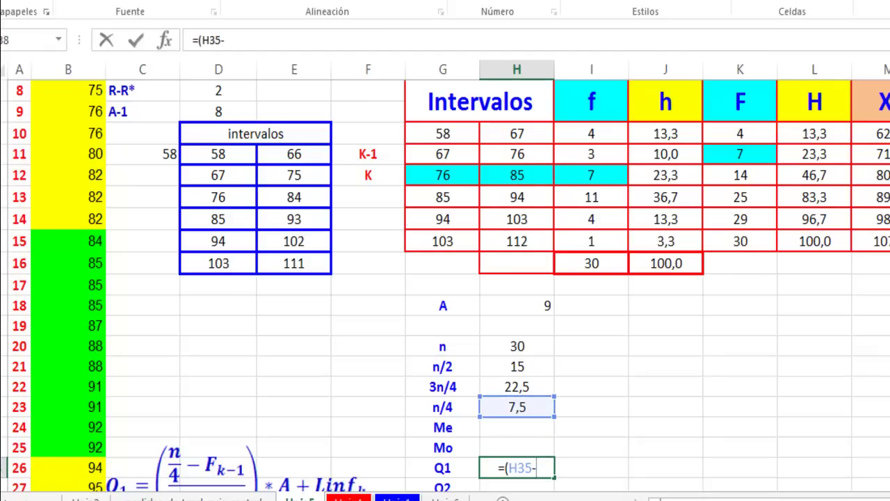
left_click(740, 153)
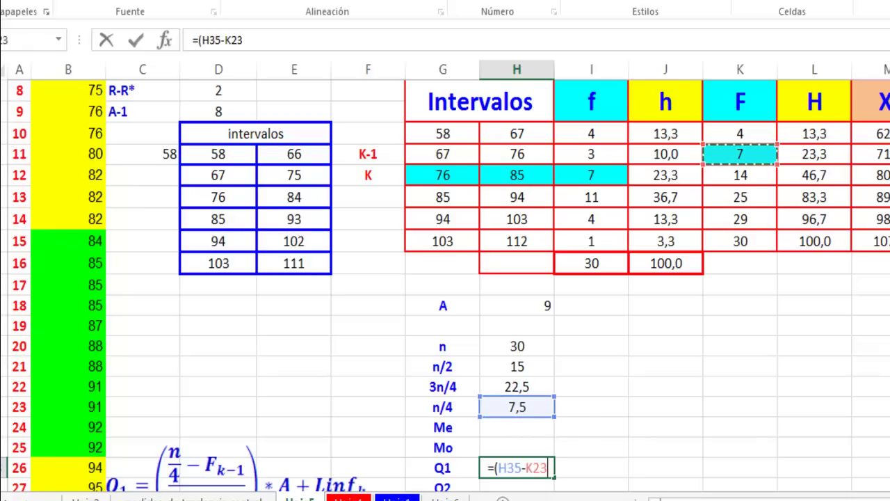
type(")")
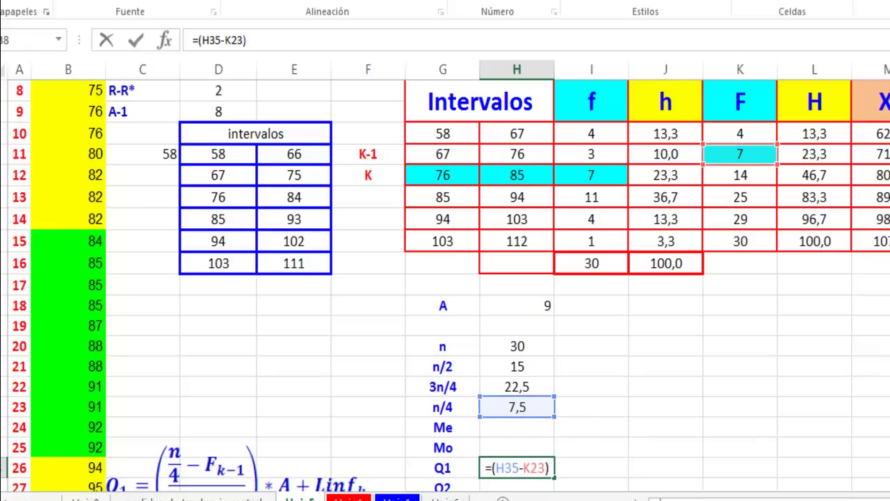
type("/")
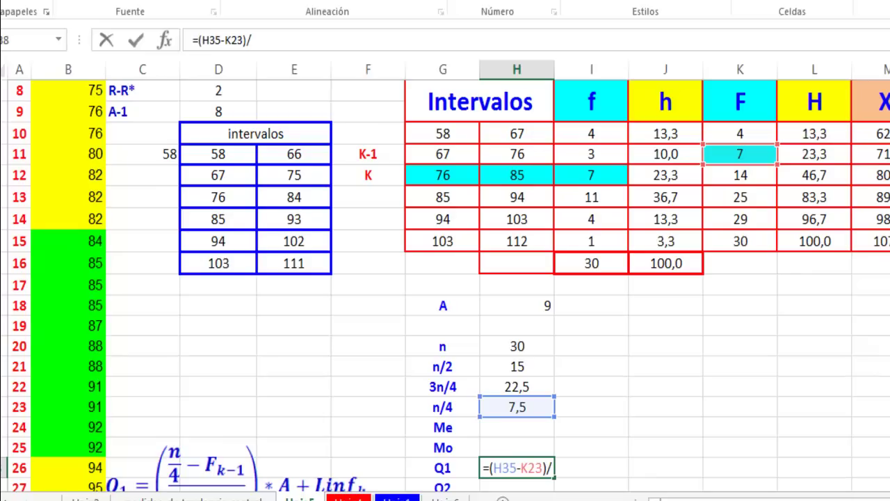
left_click(591, 176)
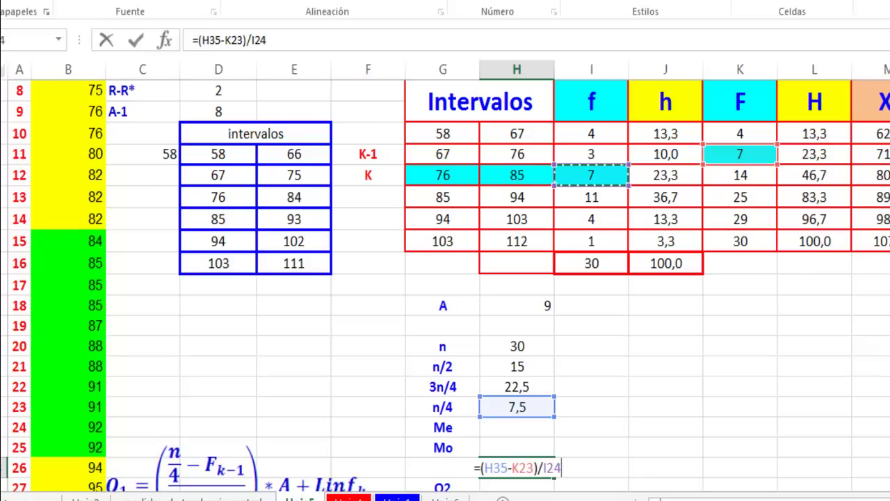
type(")")
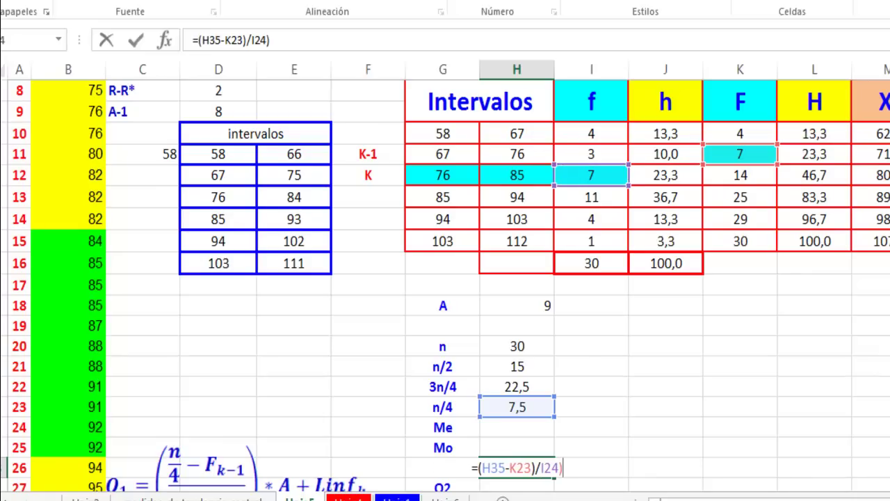
Step: Finish Q1 by multiplying by class width A and adding lower limit 76, giving 76,6
left_click(201, 40)
type("(")
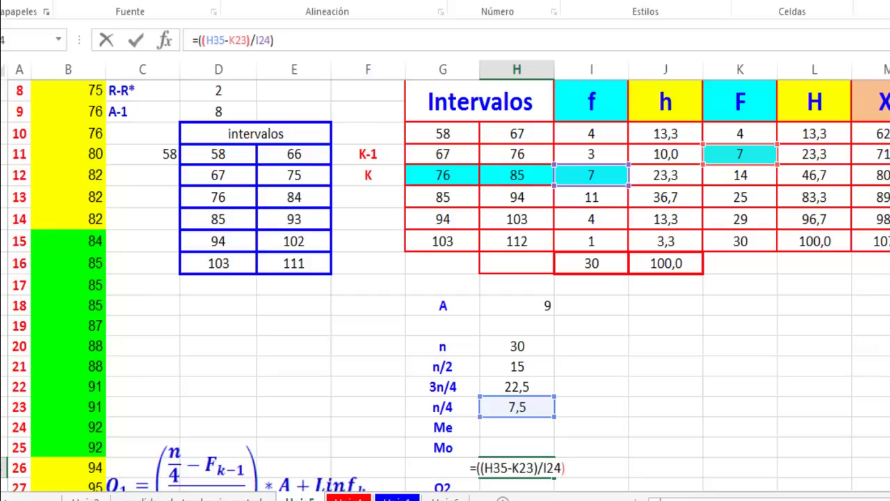
left_click(274, 41)
type("*")
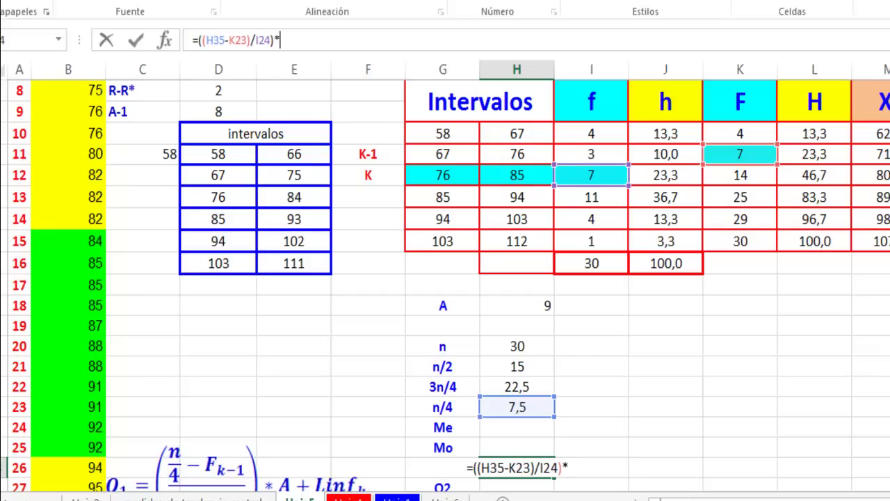
left_click(517, 305)
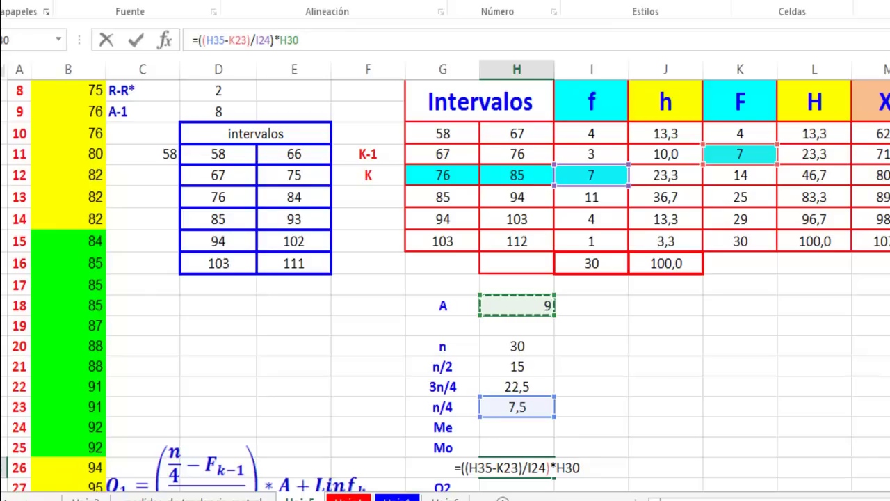
type("+")
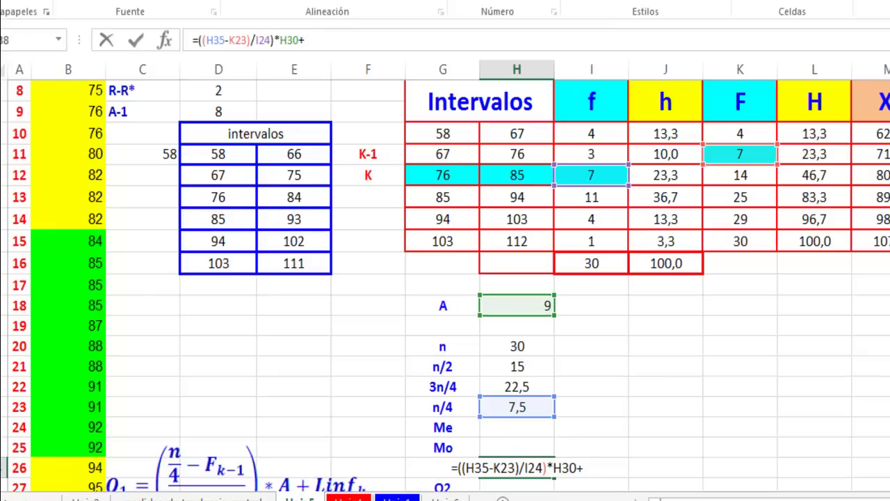
left_click(443, 175)
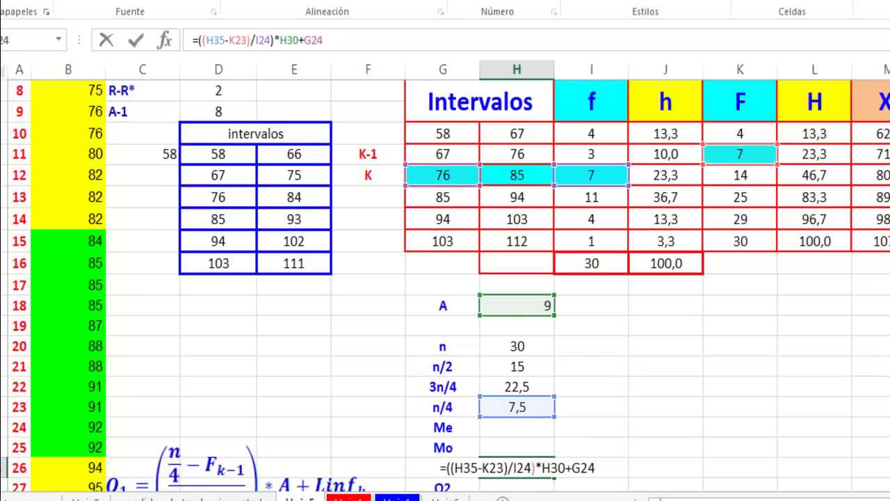
key("Return")
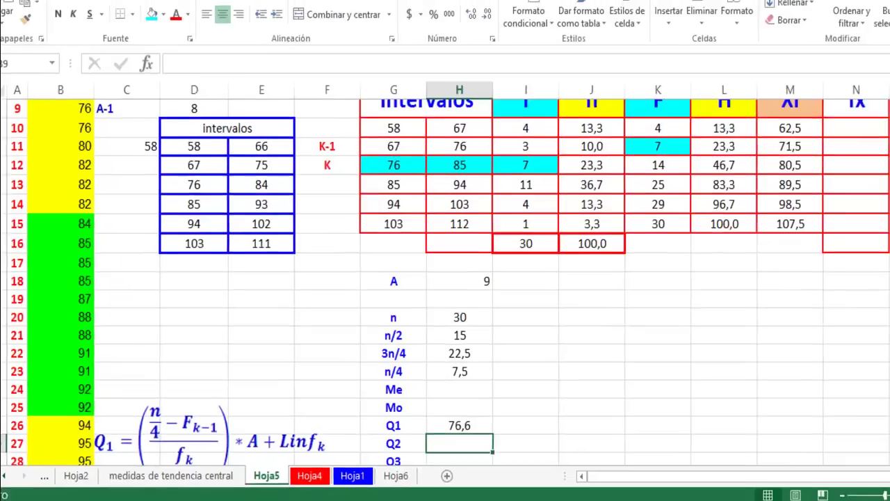
Step: Delete the K-1 and K labels and remove the cyan fills from the 76–85 row and cumulative 7
left_click(368, 133)
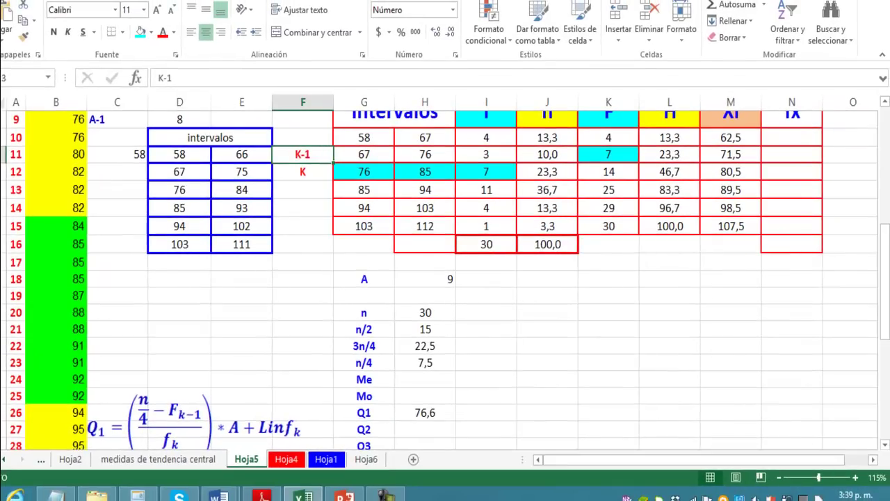
key("shift+Down")
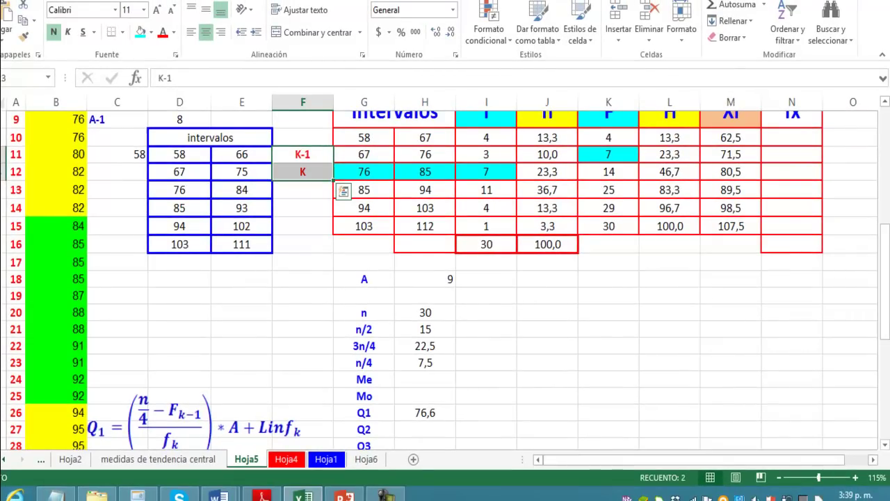
key("Delete")
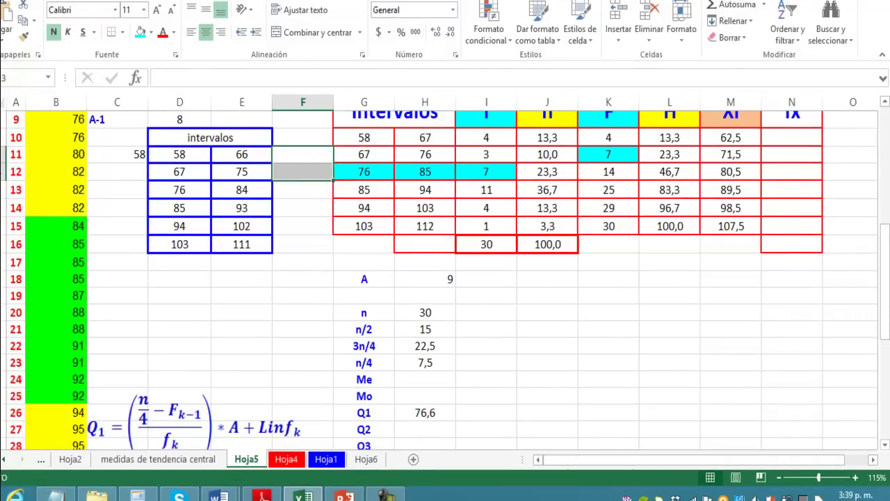
left_click_drag(364, 171, 486, 172)
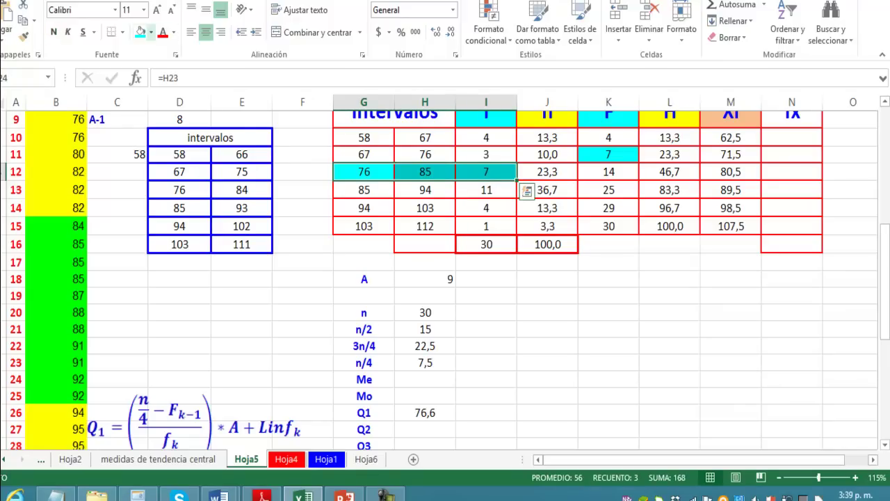
left_click(150, 32)
left_click(173, 189)
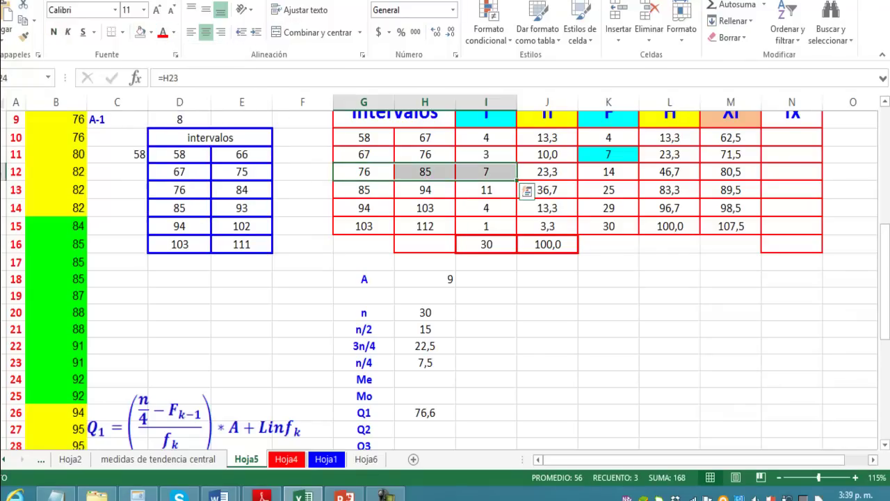
left_click(608, 155)
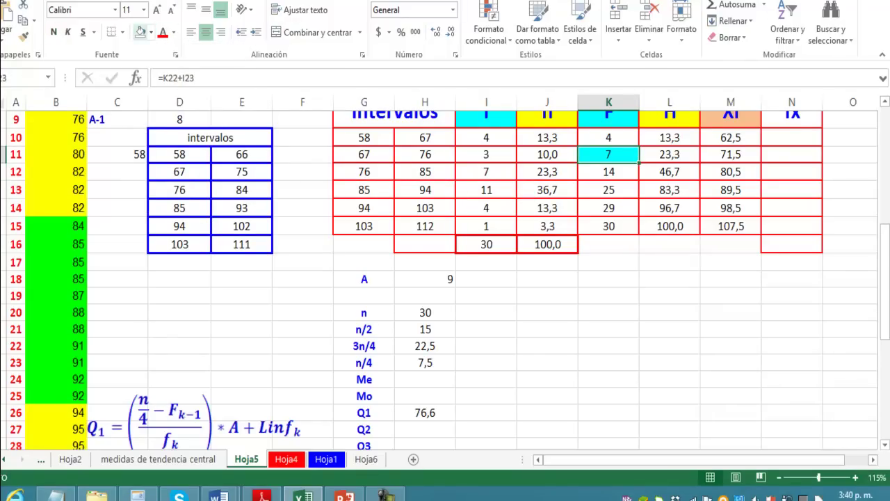
left_click(141, 32)
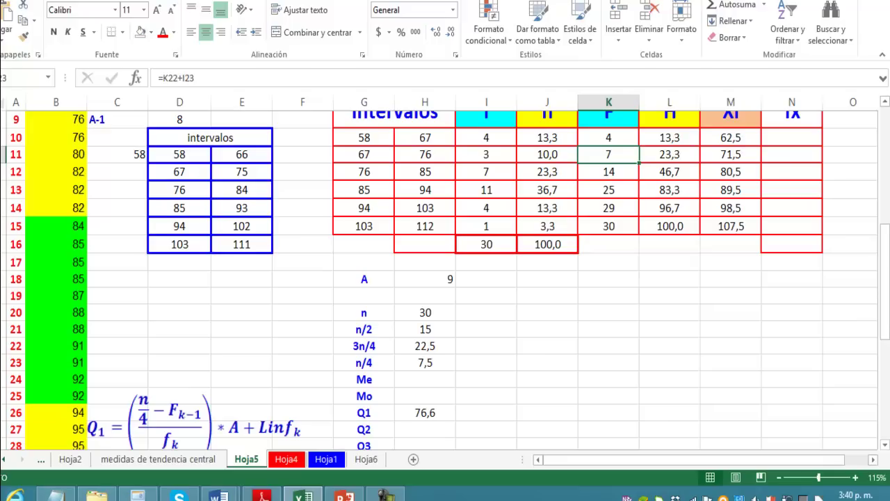
left_click(424, 329)
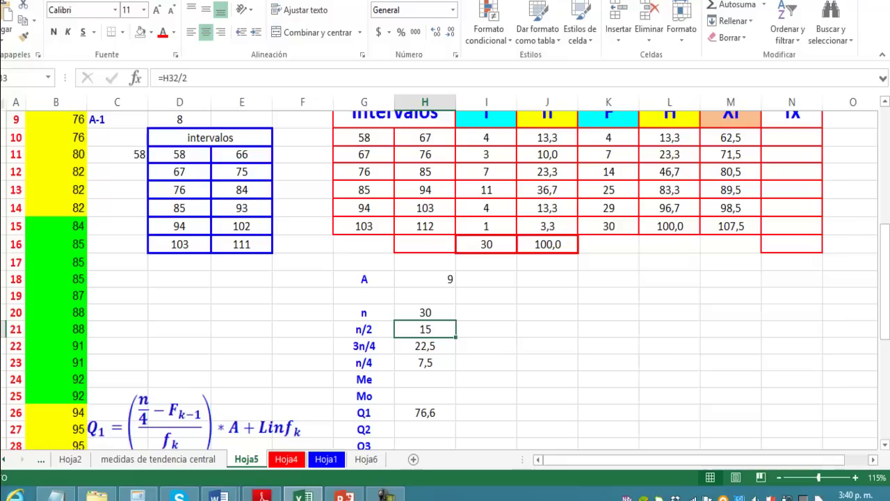
Step: Fill cumulative 14, frequency 11 and the 85–94 class limits yellow
left_click(608, 171)
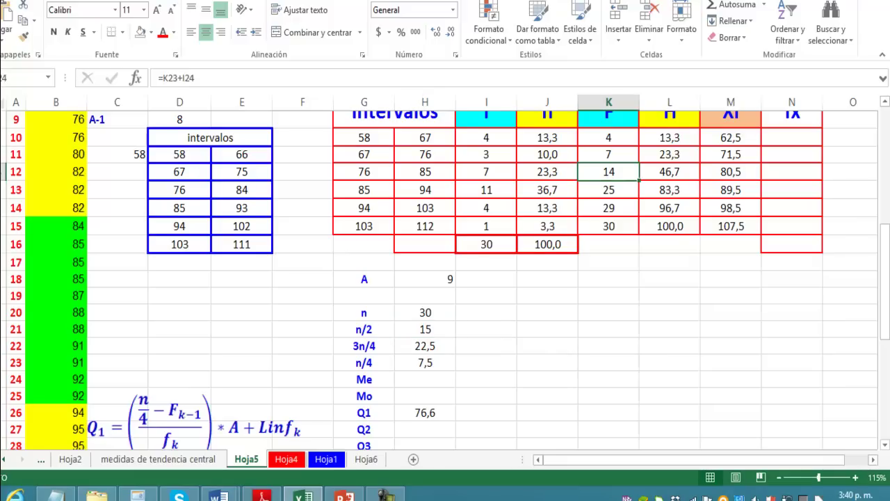
left_click(151, 32)
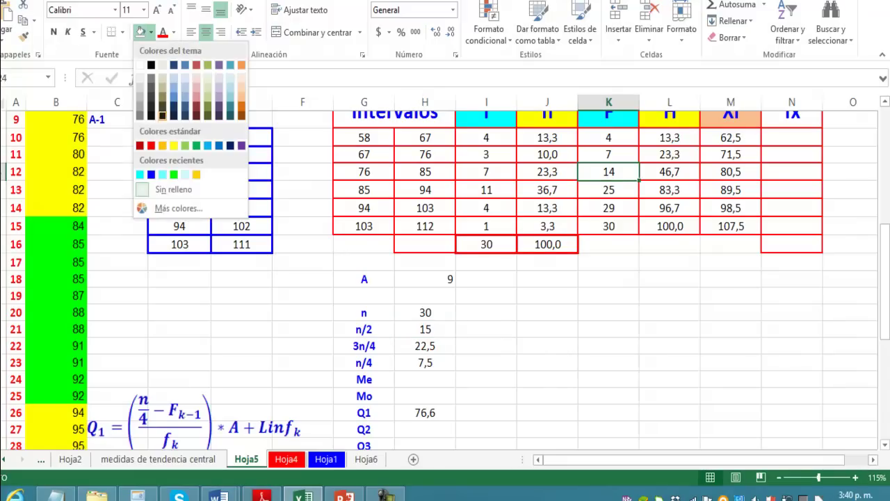
left_click(174, 146)
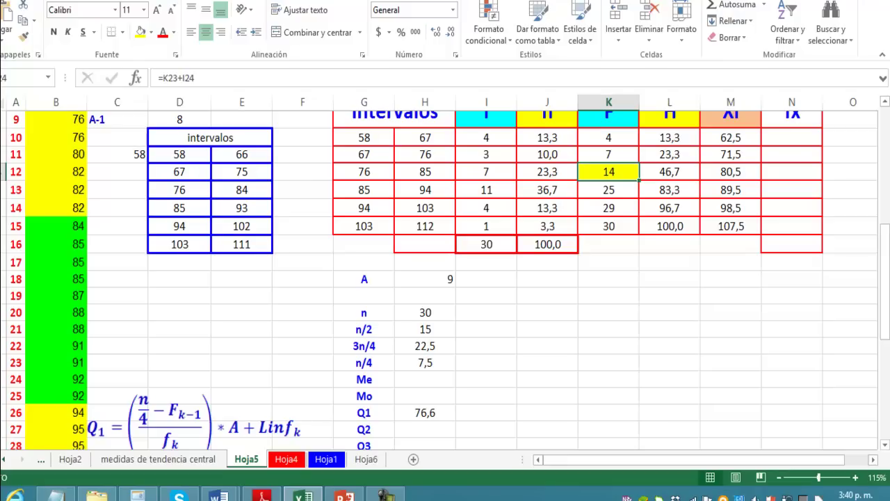
left_click(486, 190)
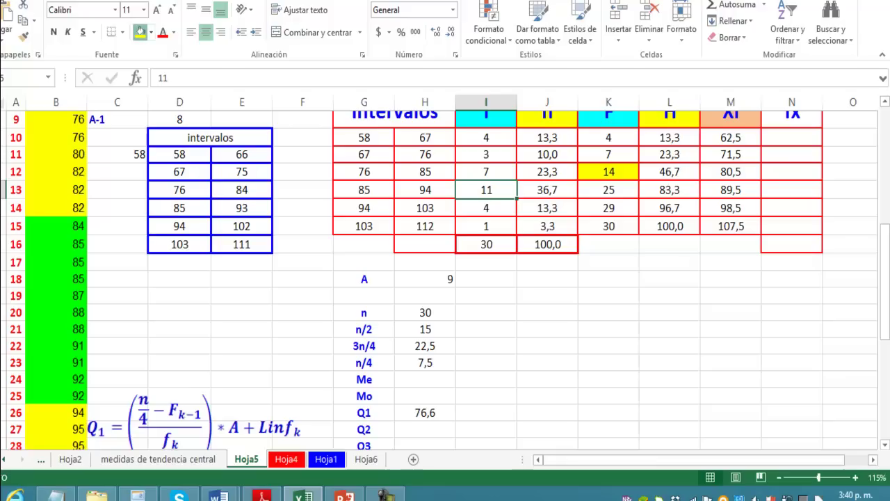
left_click(140, 32)
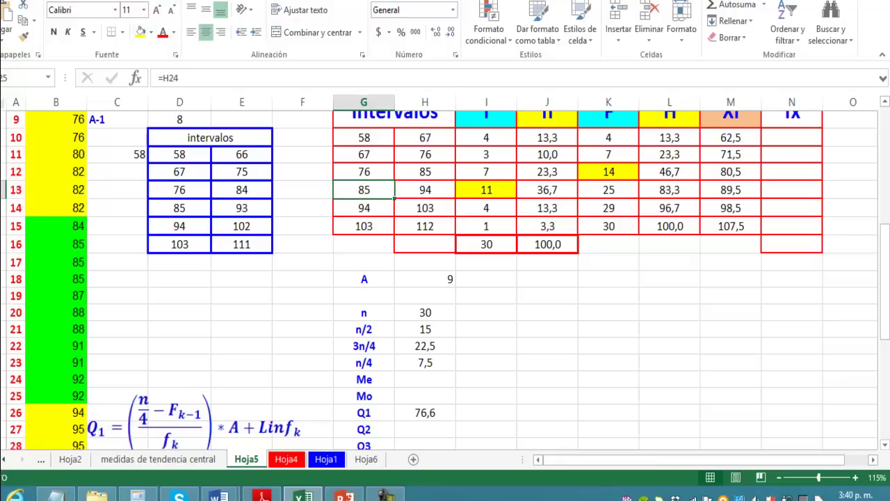
left_click_drag(363, 190, 425, 190)
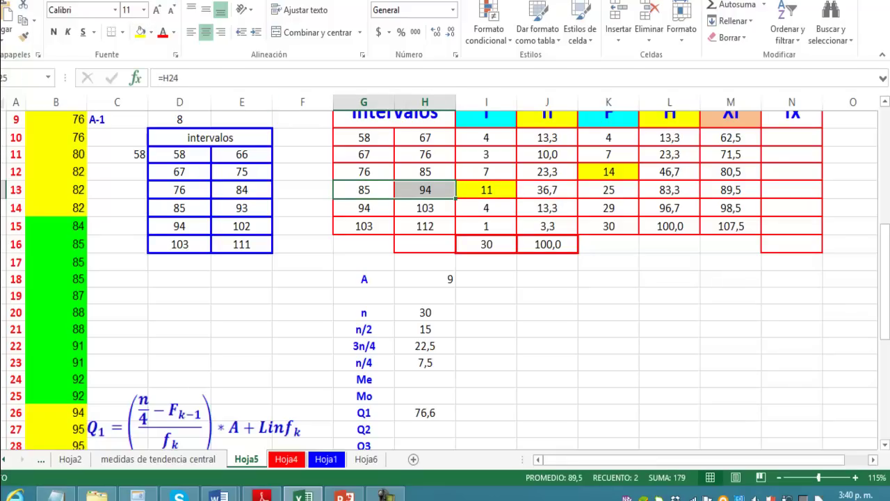
left_click(140, 32)
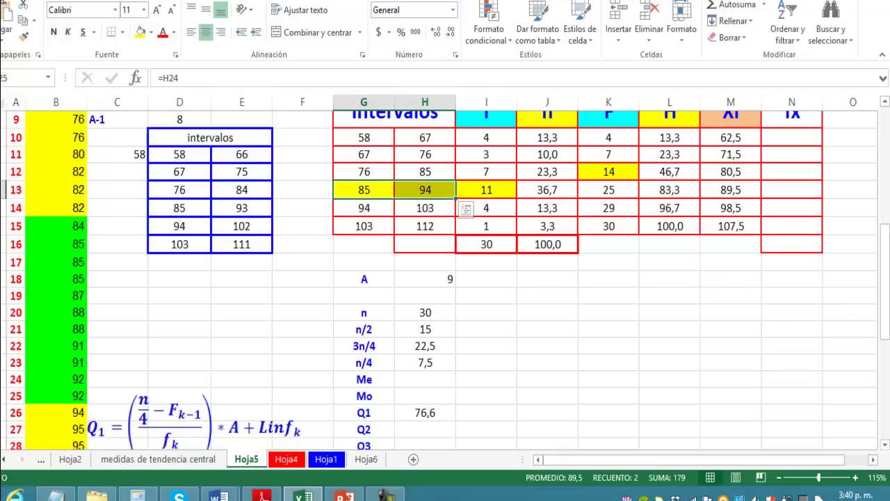
left_click(425, 429)
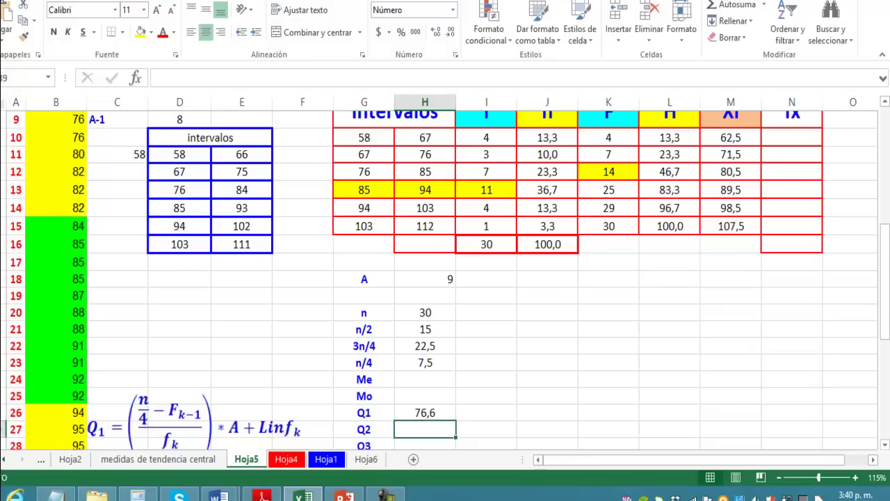
Step: Begin Q2 as n/2 minus the previous cumulative frequency 14
type("=")
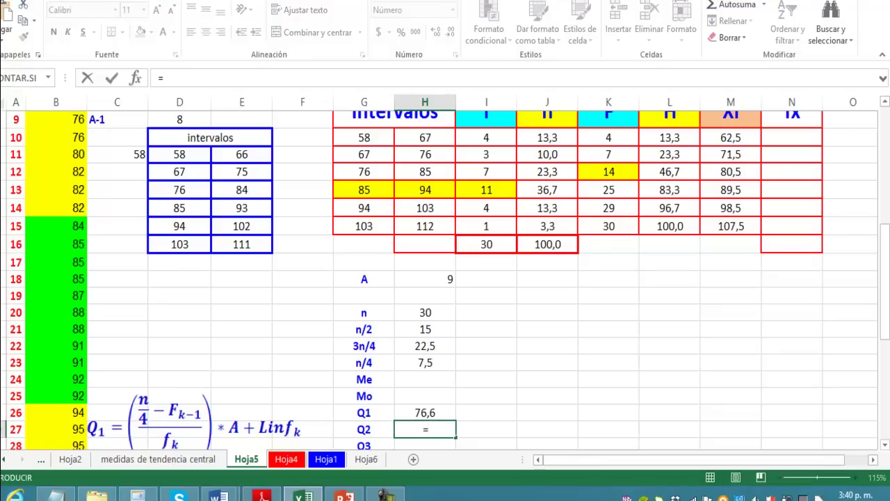
type("((")
left_click(425, 329)
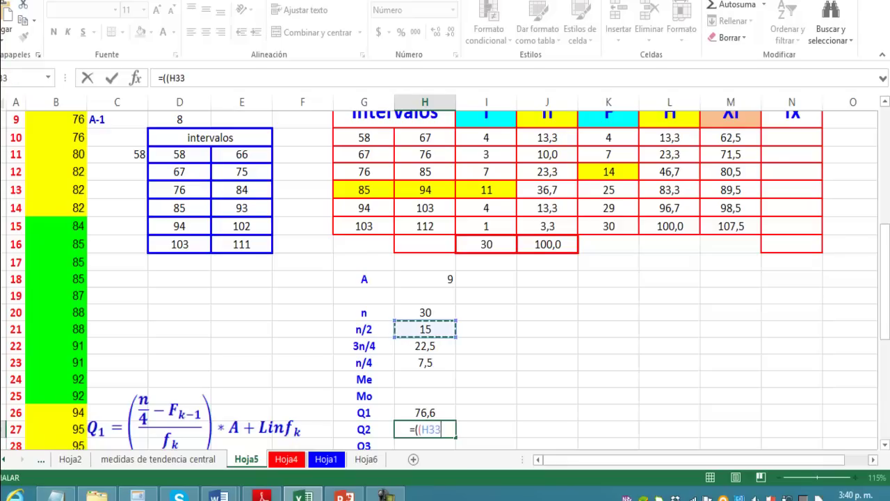
type("-")
left_click(609, 171)
type(")")
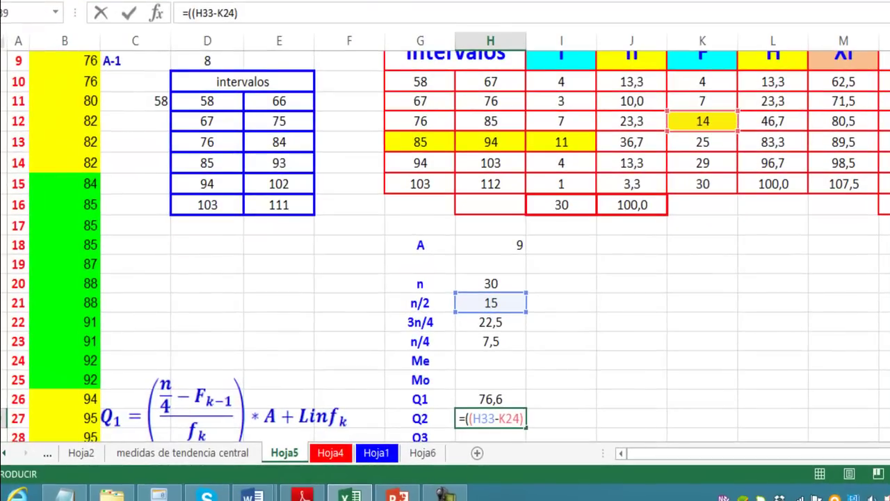
Step: Complete Q2 by dividing by 11, multiplying by A and adding 85, giving 85,8
left_click(238, 13)
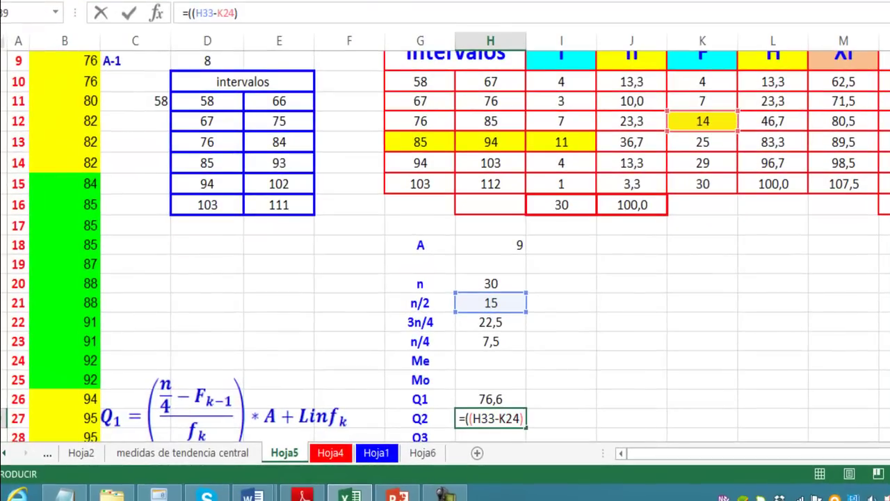
type("/")
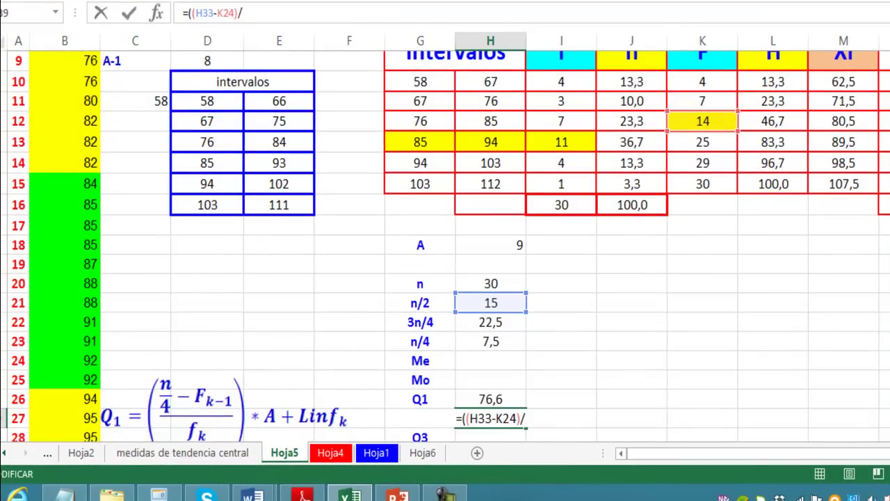
left_click(562, 142)
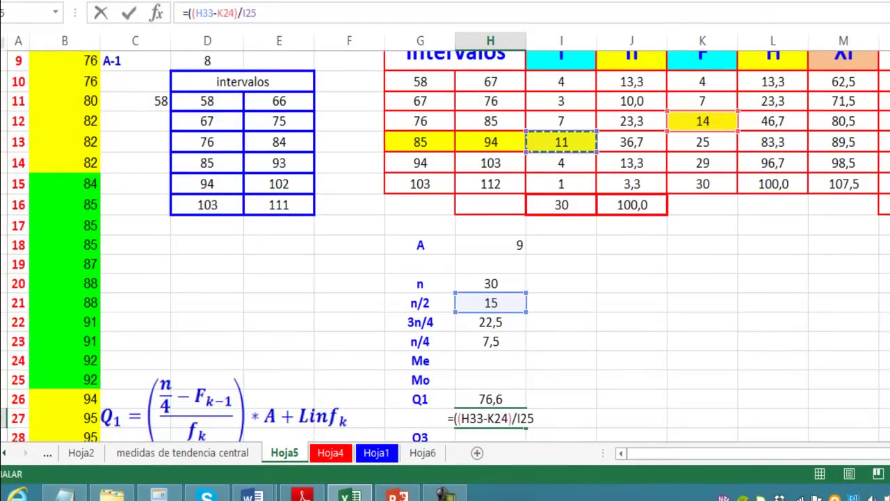
type(")")
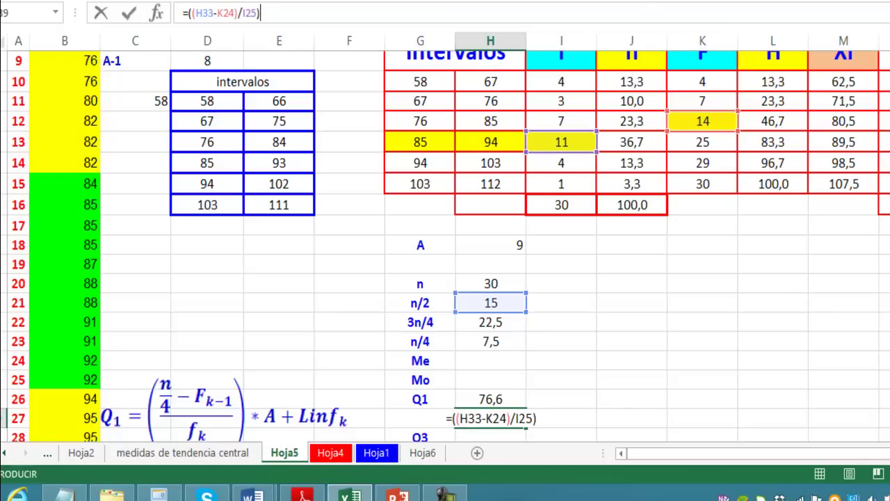
type("*")
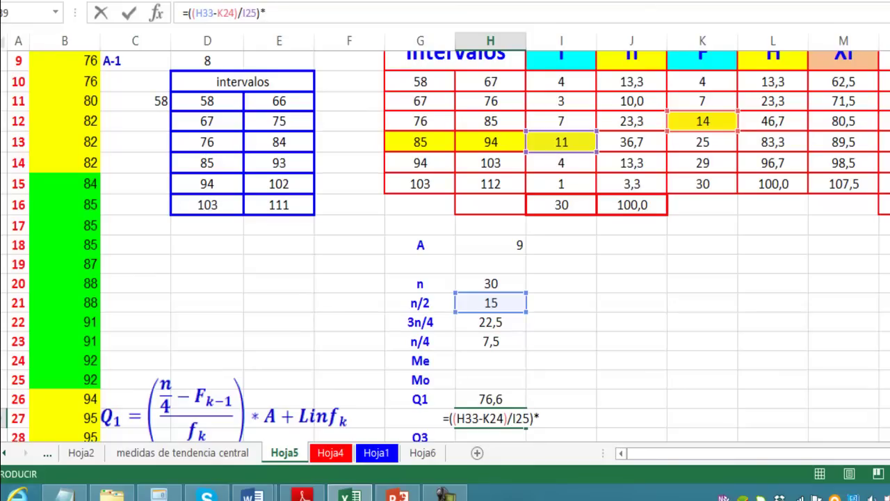
left_click(490, 245)
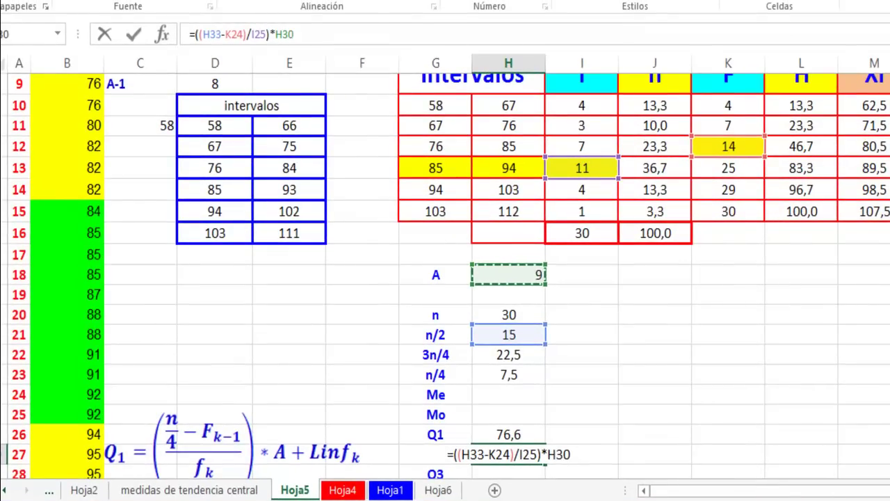
type("+")
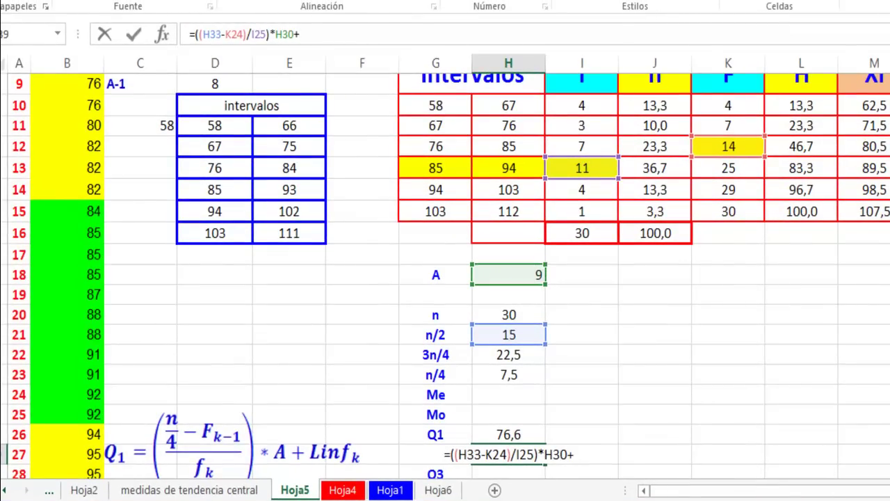
left_click(435, 167)
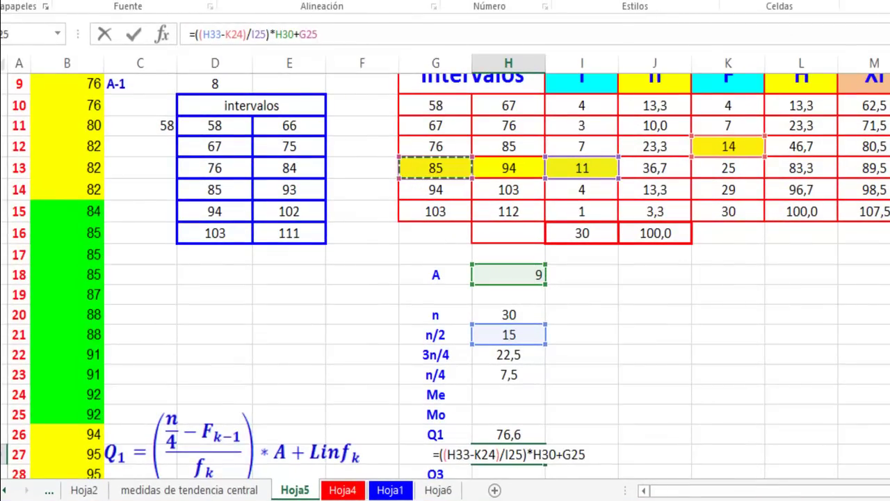
key("Return")
Step: Label the rows k-1 and k, making k red, centered and bold
left_click(362, 126)
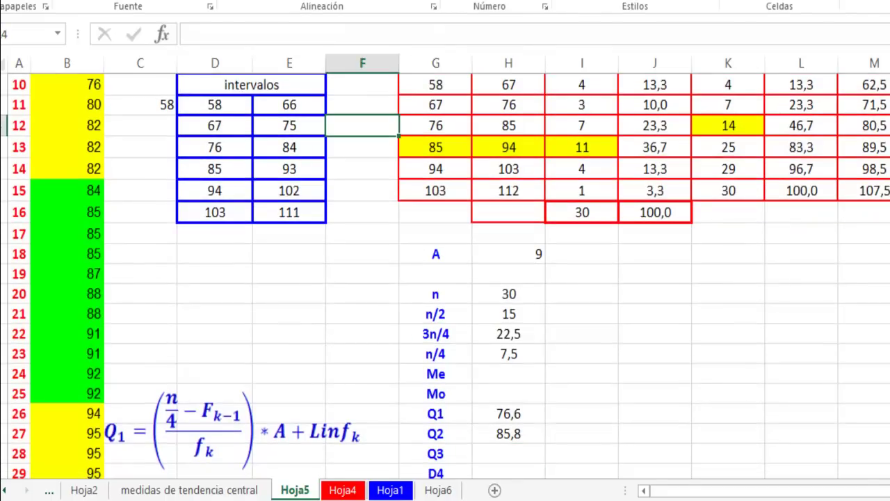
type("k-1")
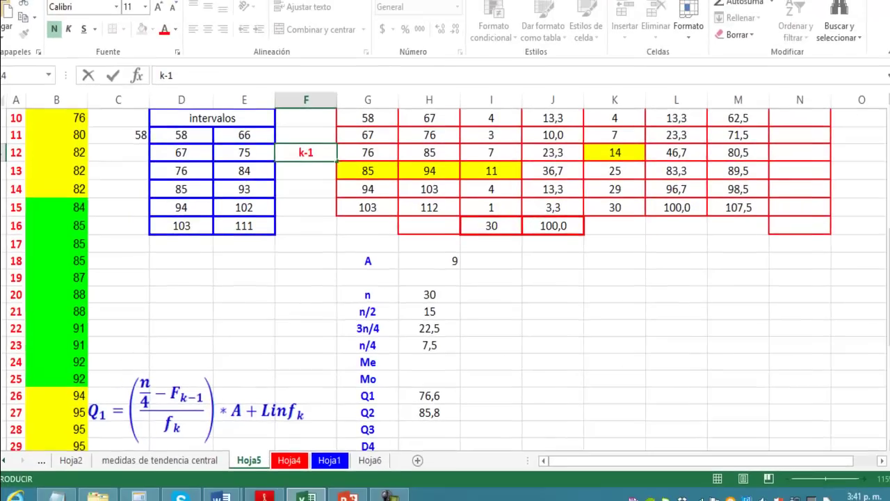
key("Return")
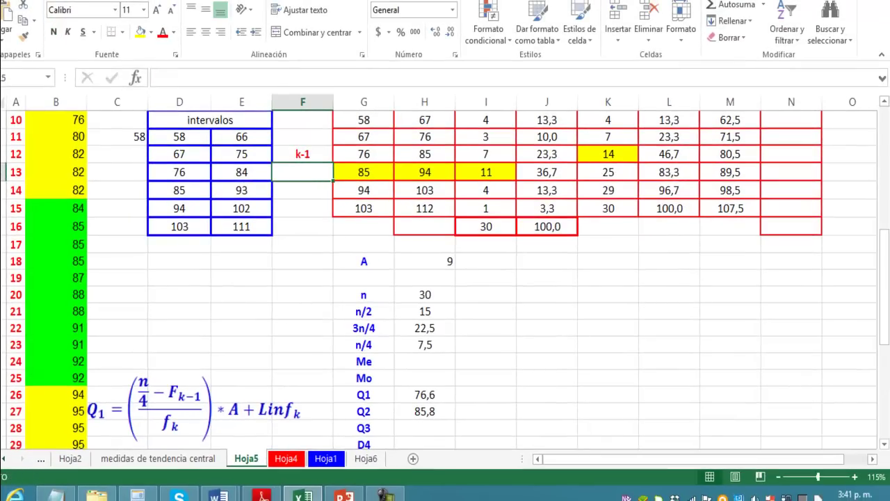
type("k-1")
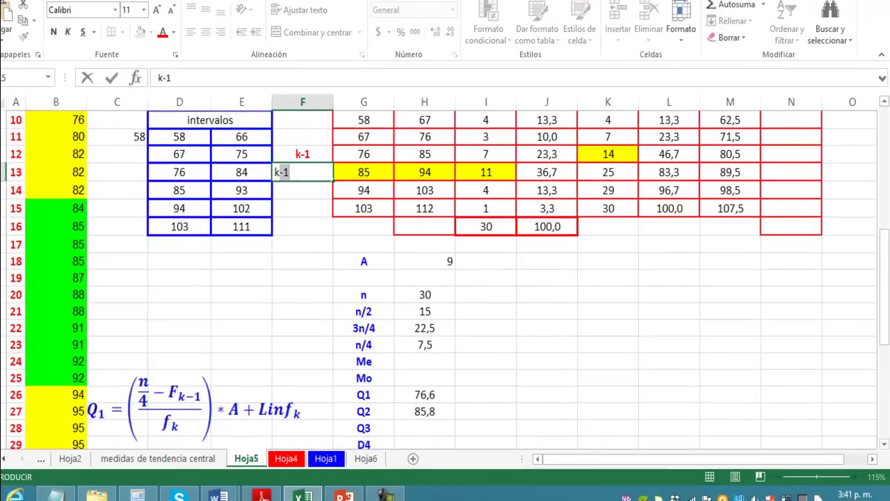
key("BackSpace")
key("Return")
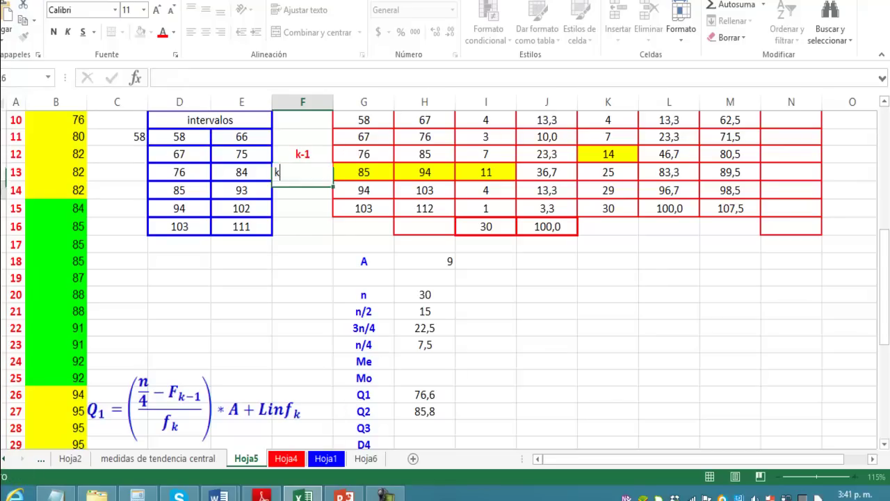
key("Up")
left_click(162, 32)
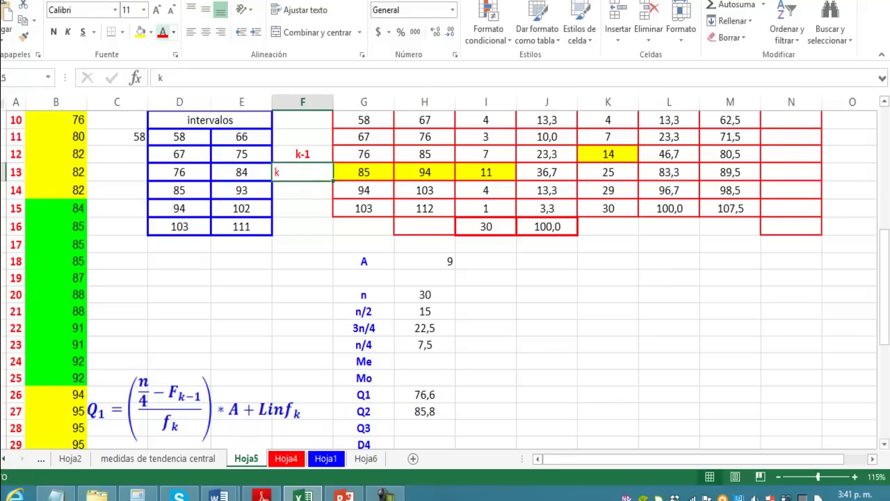
left_click(206, 31)
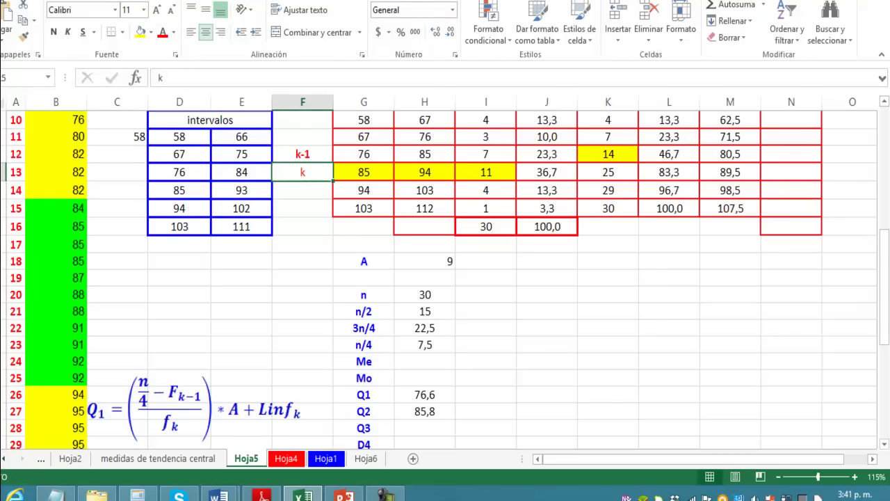
left_click(53, 31)
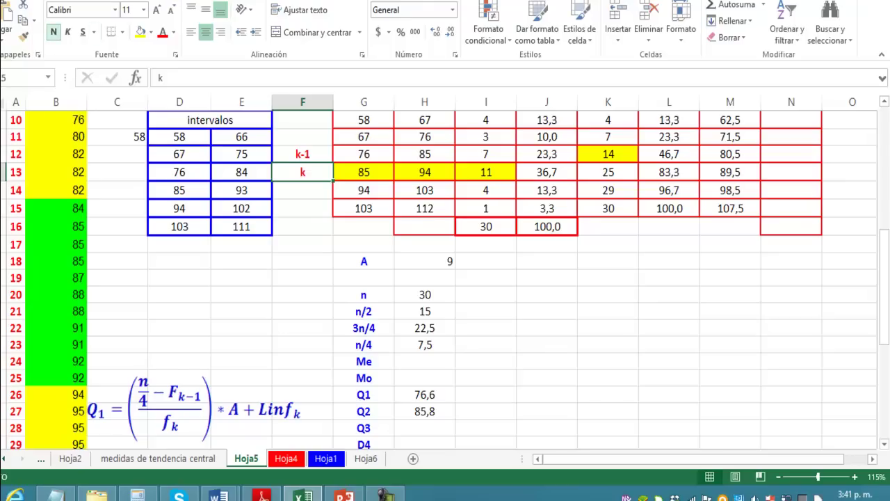
Step: Set the k-1 and k table rows to No Fill
mouse_move(303, 154)
left_mouse_down()
mouse_move(303, 172)
mouse_move(608, 173)
left_mouse_up()
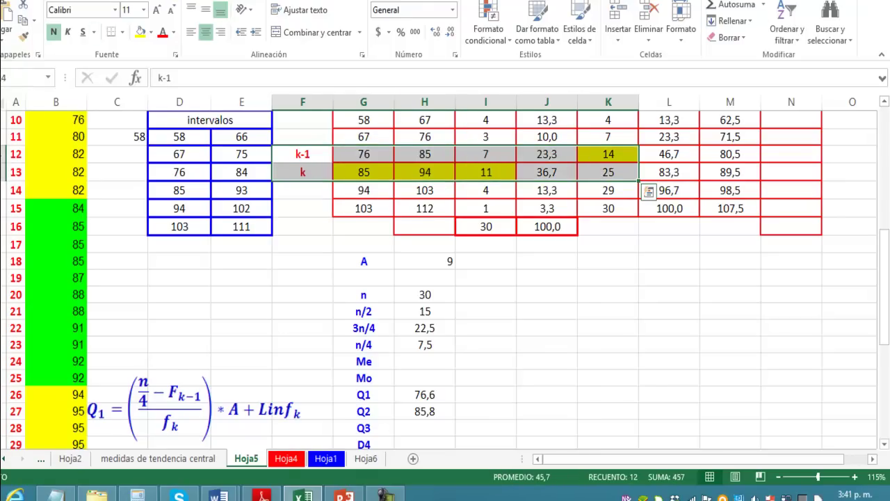
left_click(151, 32)
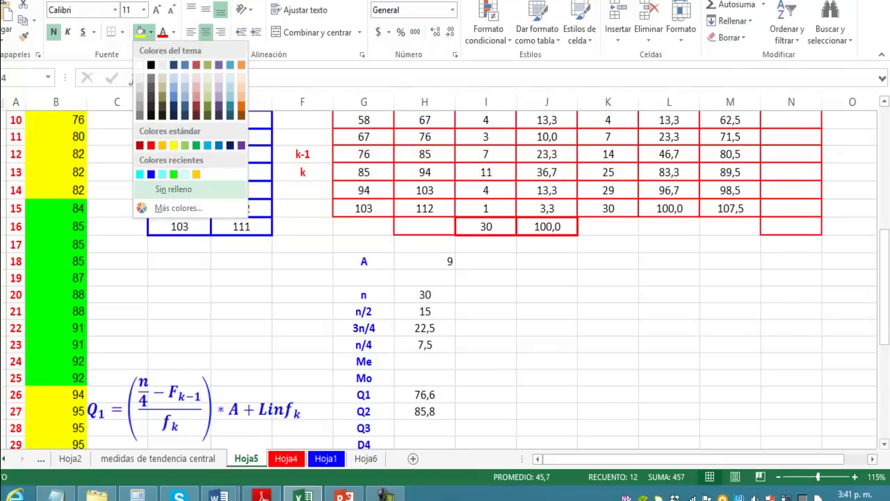
left_click(174, 189)
left_click(303, 154)
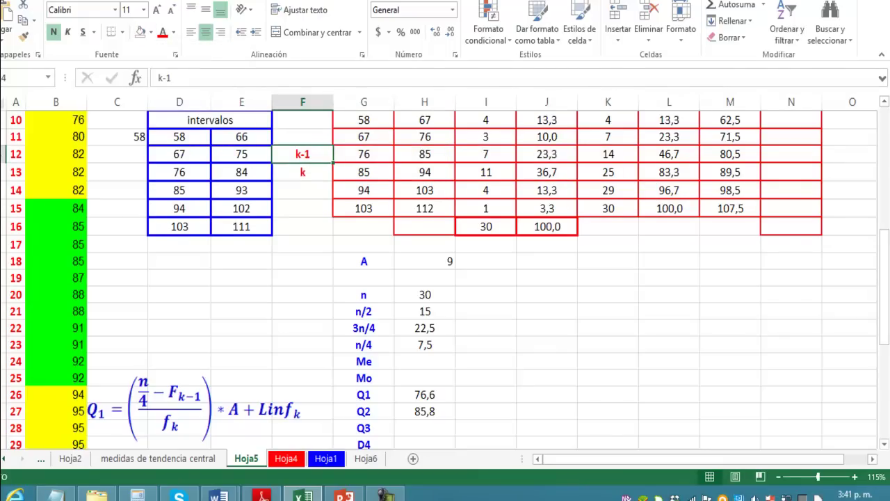
scroll(445, 279, "down", 1)
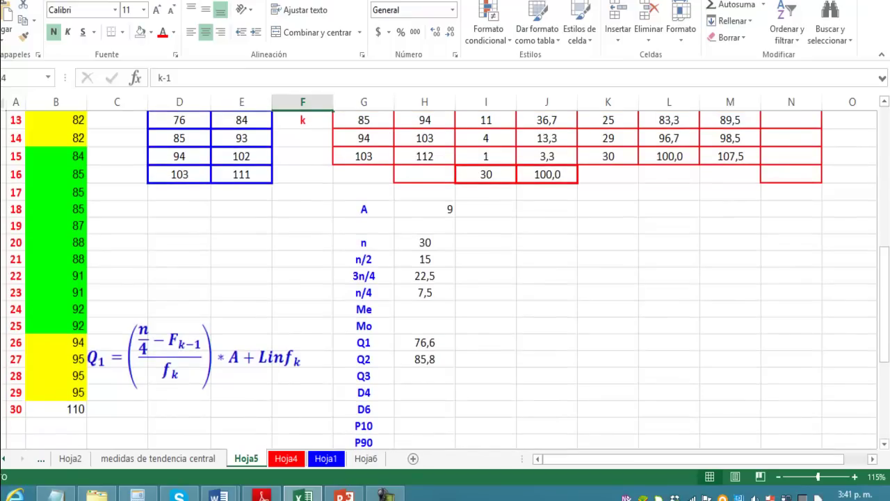
scroll(445, 278, "up", 1)
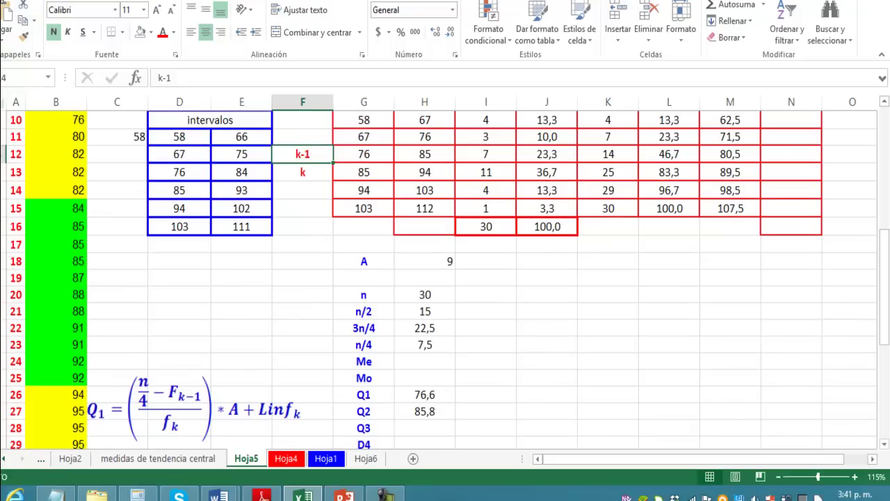
Step: Fill the cumulative frequency 14 in the k-1 row with cyan
left_click(608, 154)
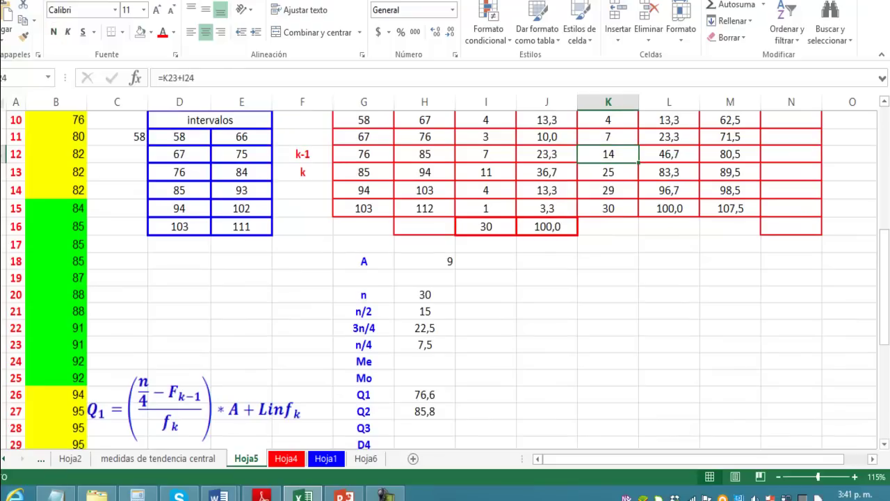
left_click(151, 32)
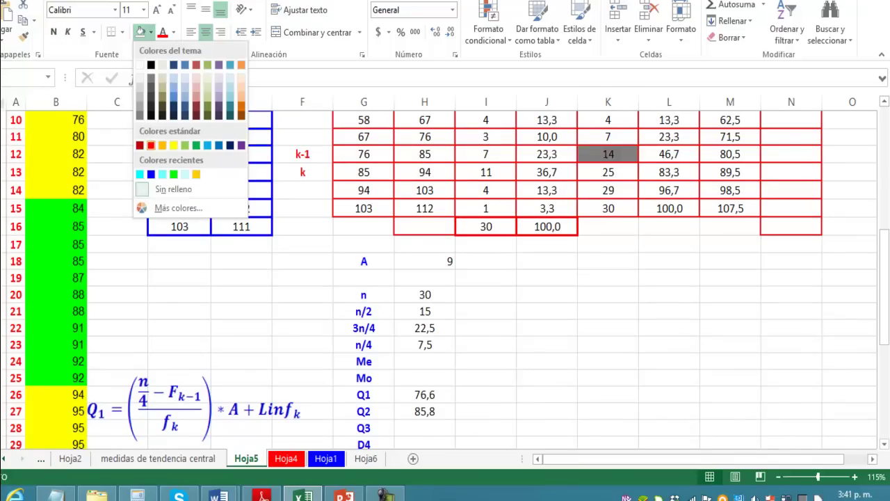
left_click(140, 174)
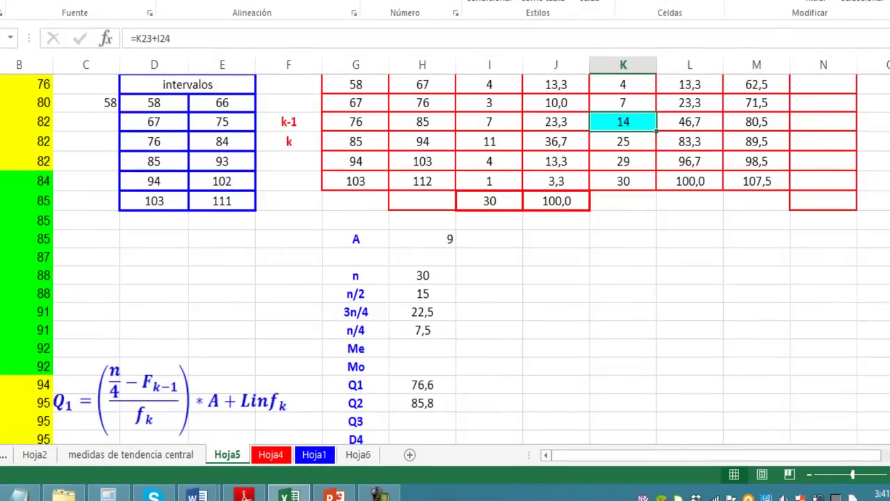
Step: Select both limits of the k-1 class starting at 76, then the empty Q3 result cell
left_click(356, 122)
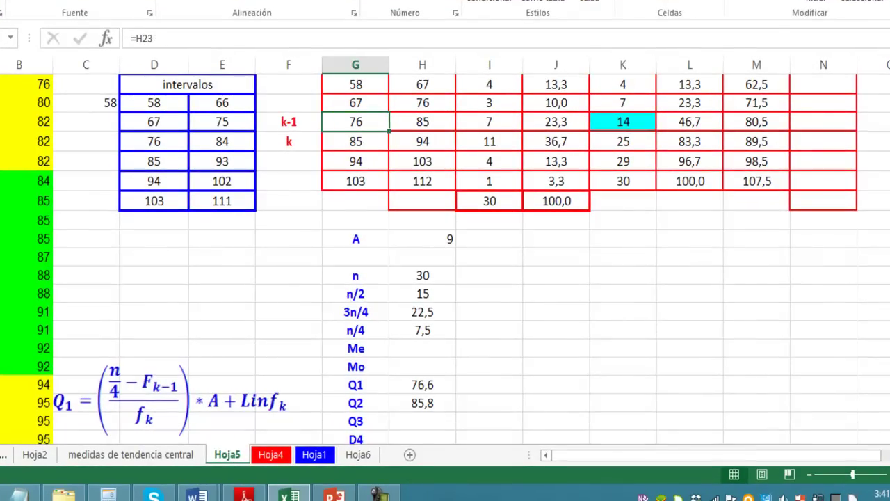
key("shift+Right")
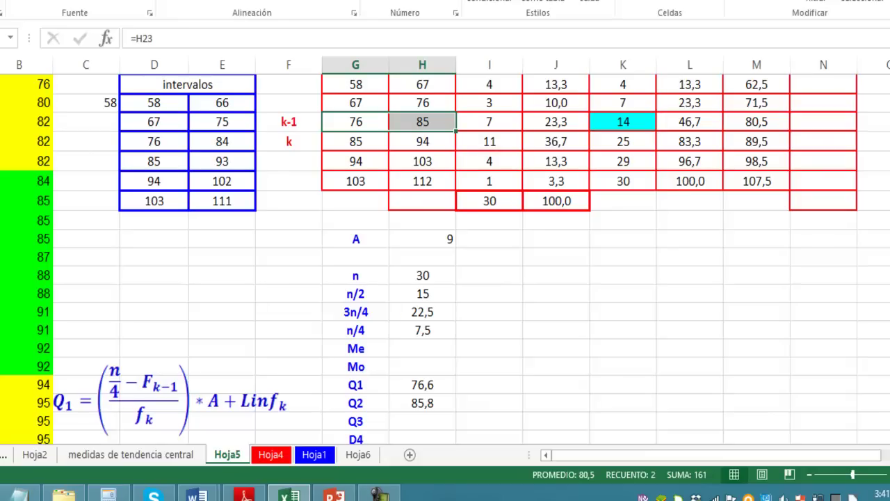
left_click(423, 421)
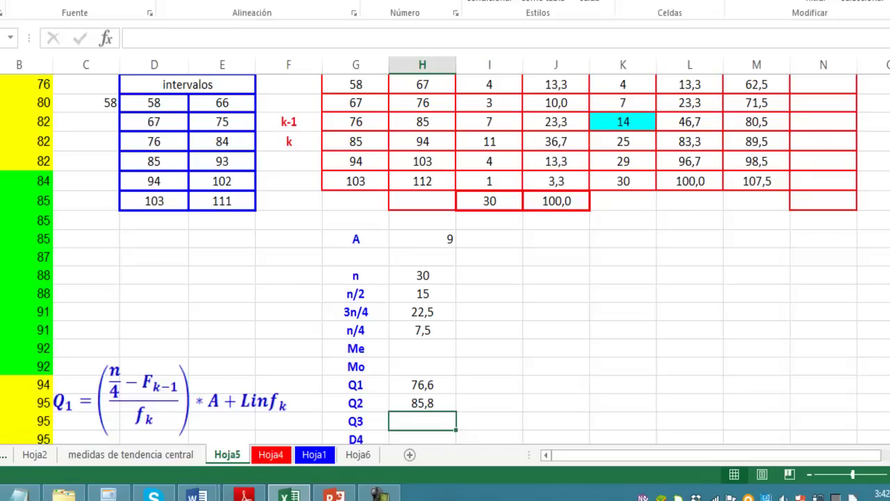
Step: Enter the Q3 formula =((H34-K24)/I25)*H30+G25 so Q3 shows 92,0
type("=((")
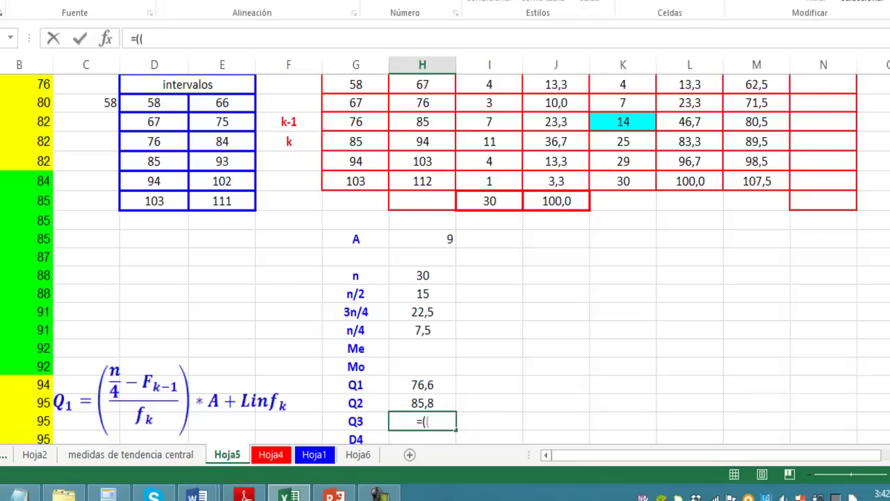
left_click(423, 312)
type("-")
left_click(623, 122)
type(")/")
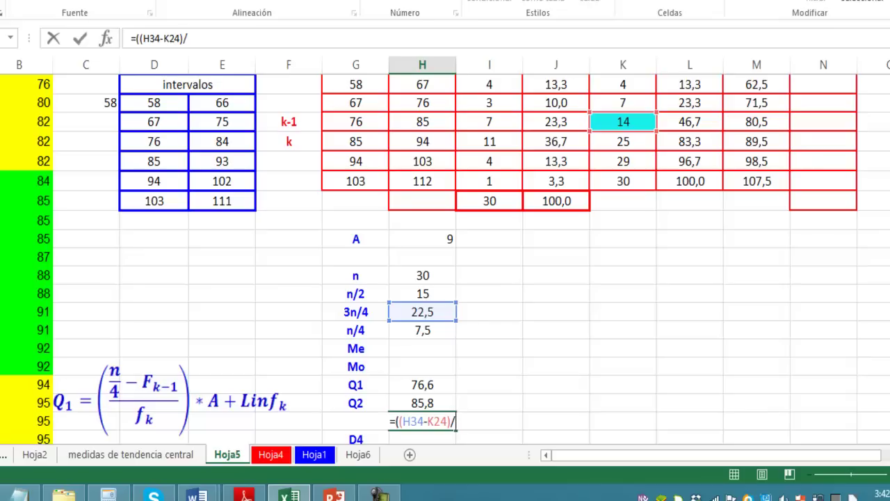
left_click(489, 141)
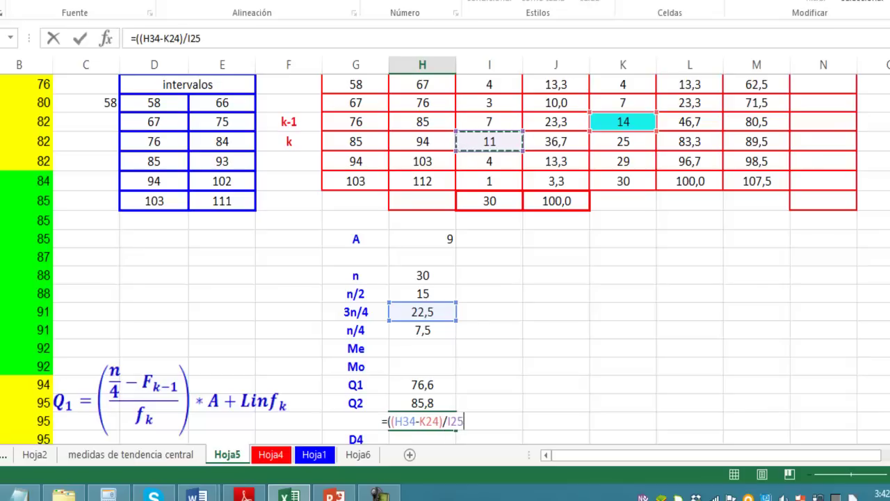
type(")*")
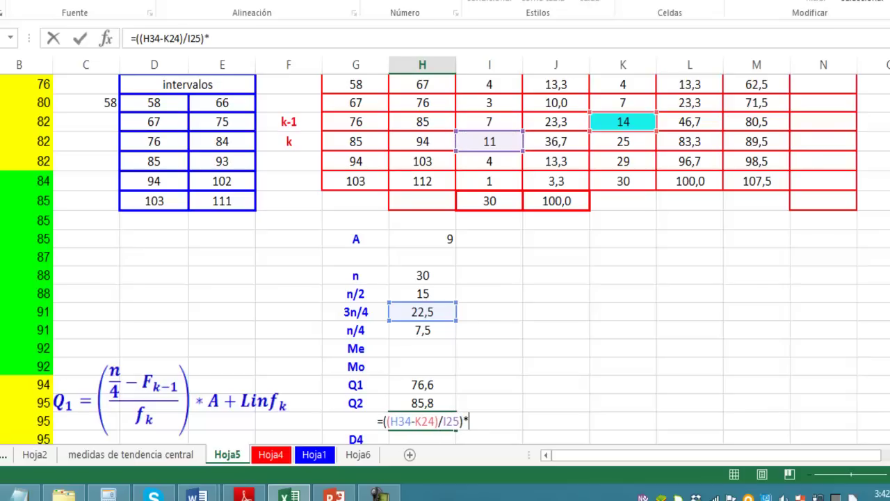
left_click(422, 239)
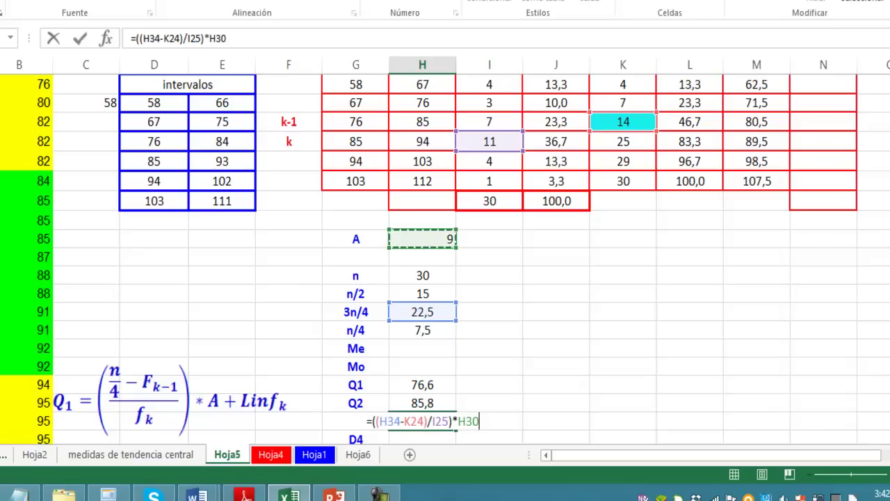
type("+")
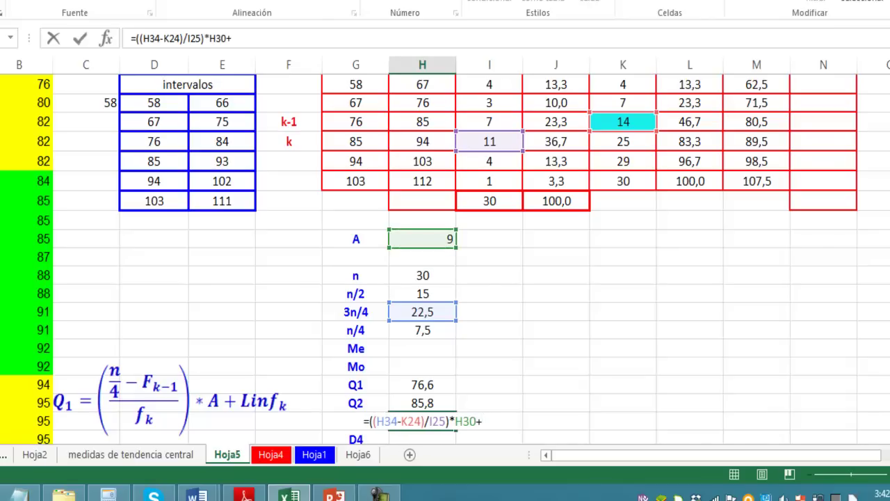
left_click(356, 141)
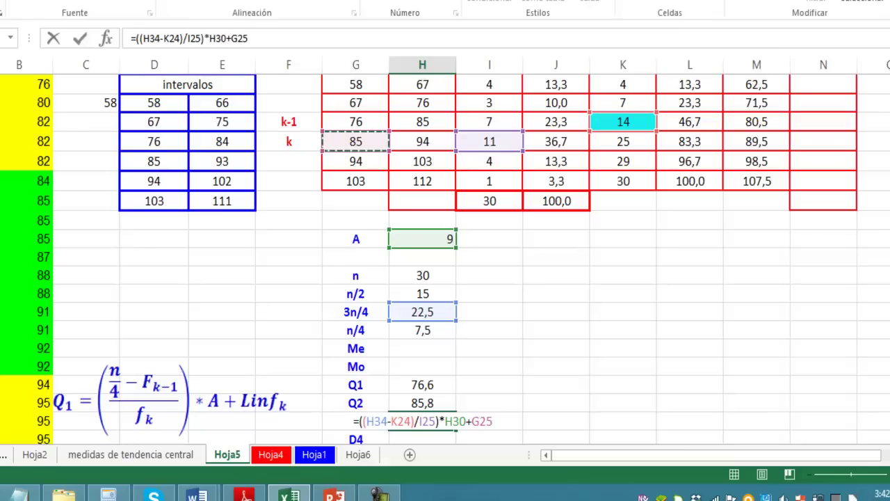
key("Return")
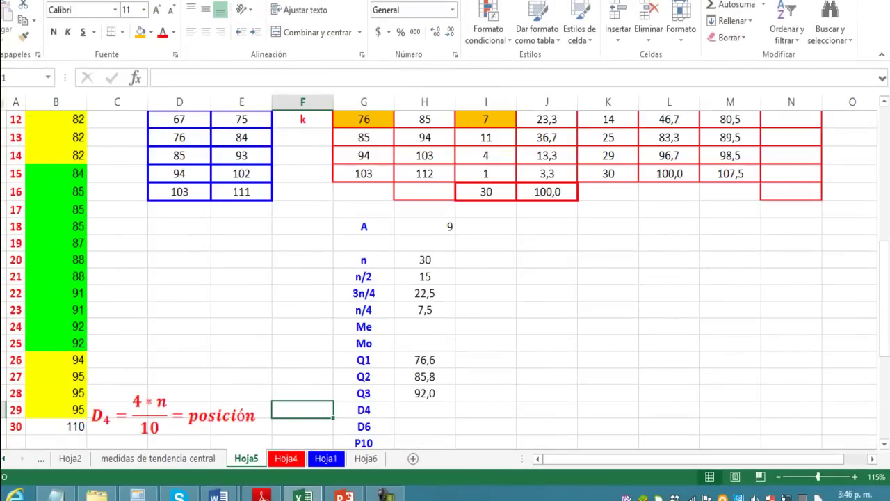
Step: Enter =(4*H32)/10 in F29, fixing a mistyped plus sign, so the D4 position shows 12
type("=")
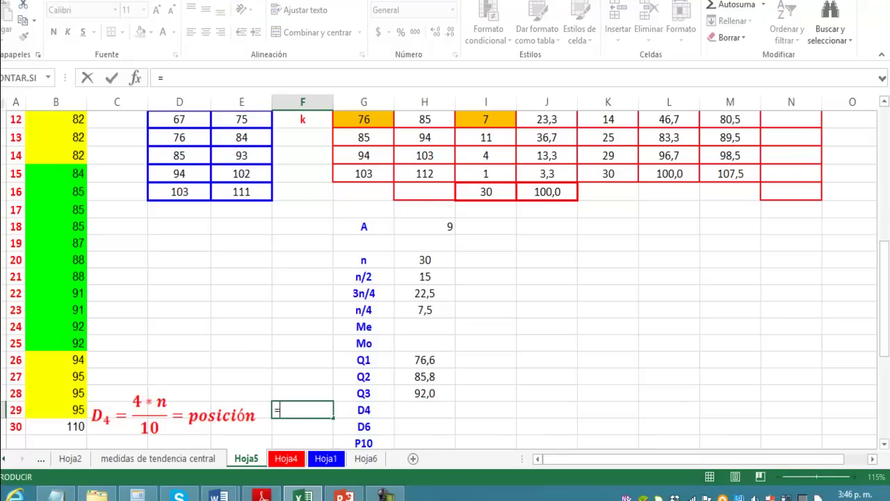
type("(4+")
key("BackSpace")
type("*")
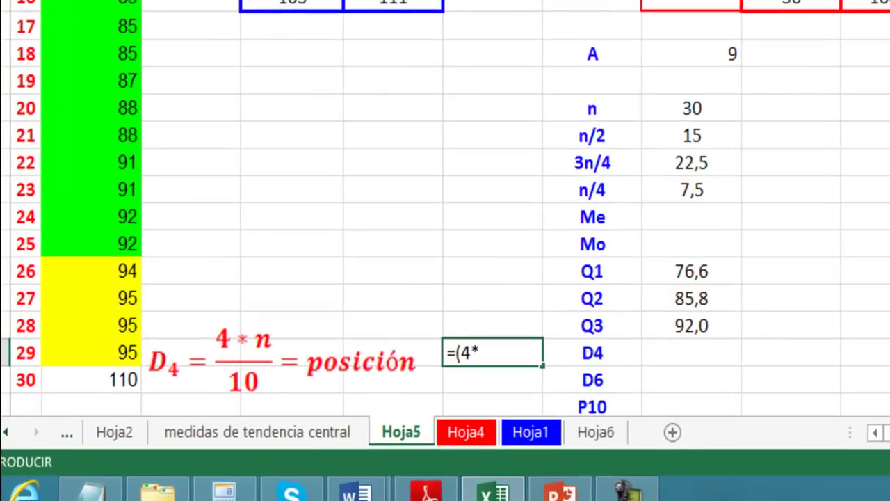
left_click(692, 108)
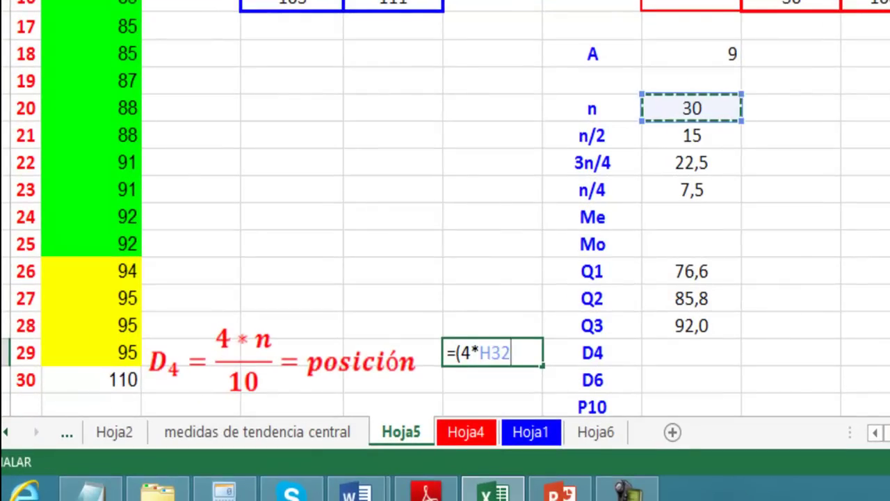
type(")/")
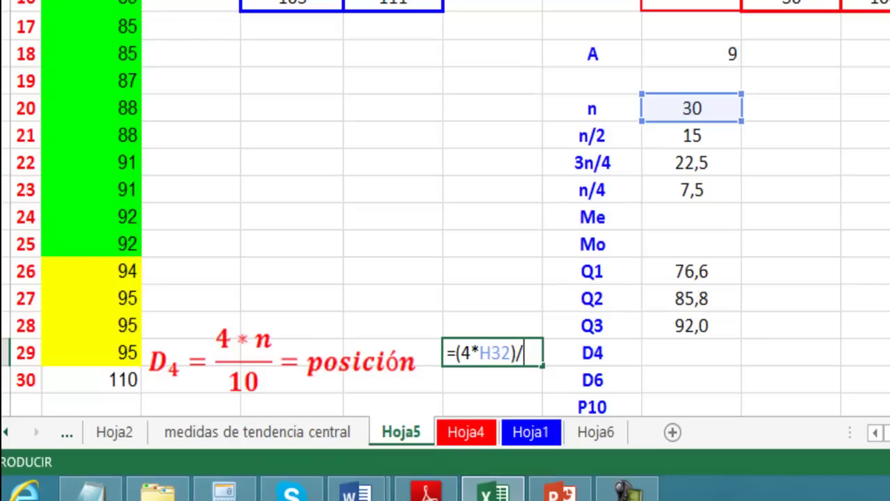
type("10")
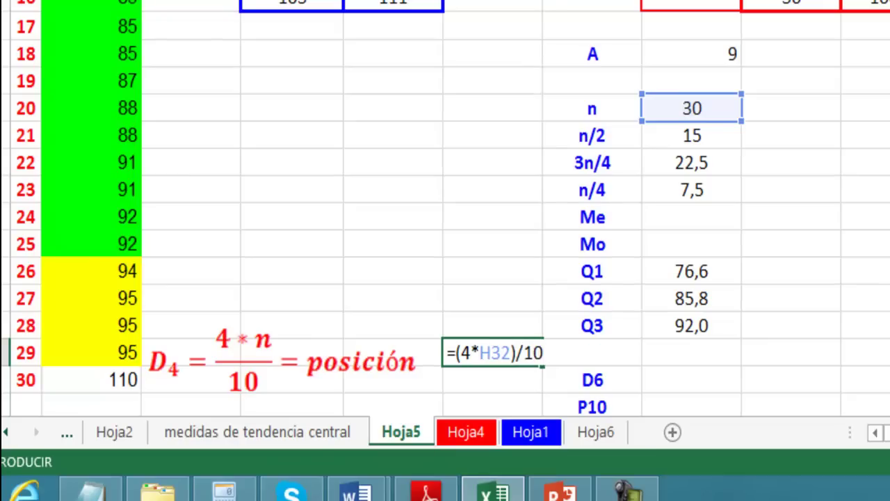
key("Return")
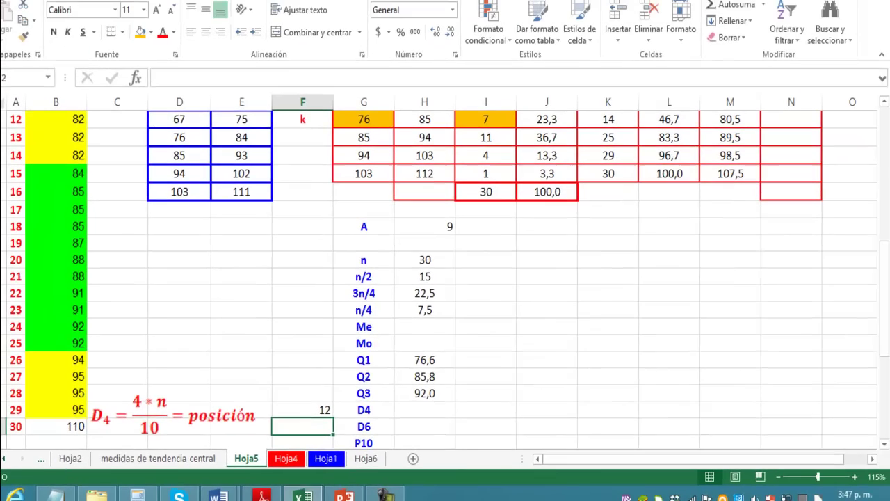
scroll(446, 278, "up", 2)
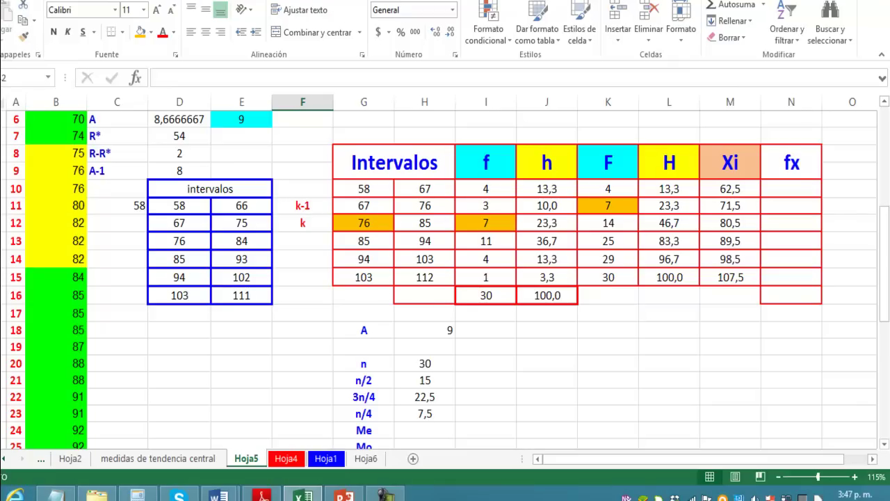
scroll(445, 278, "down", 1)
scroll(445, 278, "down", 1)
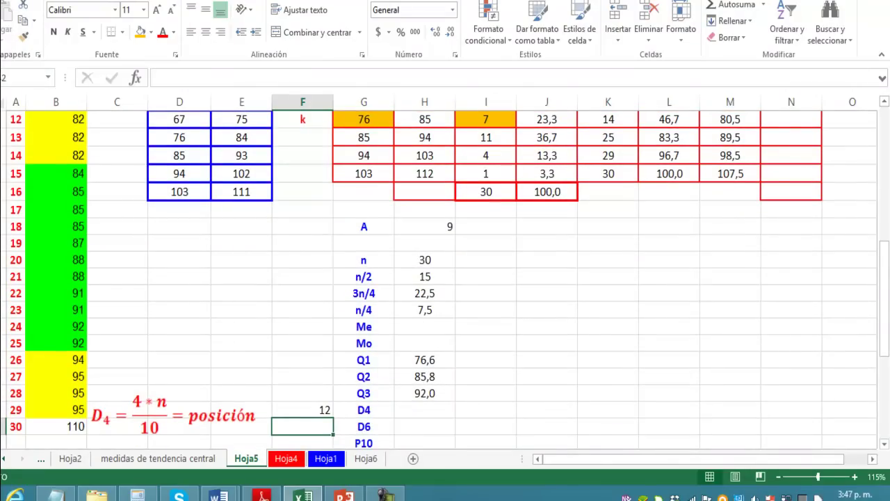
left_click(424, 410)
Step: Enter the D4 formula =((12-K23)/I24)*H30+G24 in H29, giving 82,428571
type("=((")
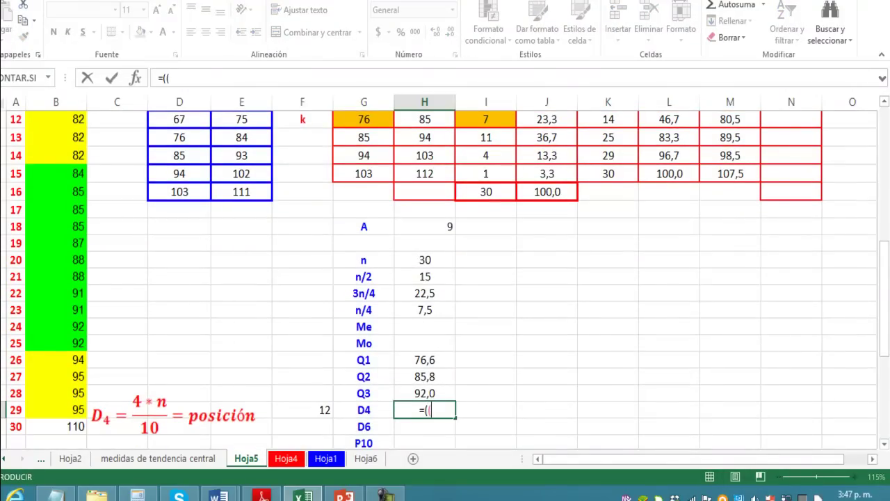
type("12")
type("-")
scroll(445, 279, "up", 1)
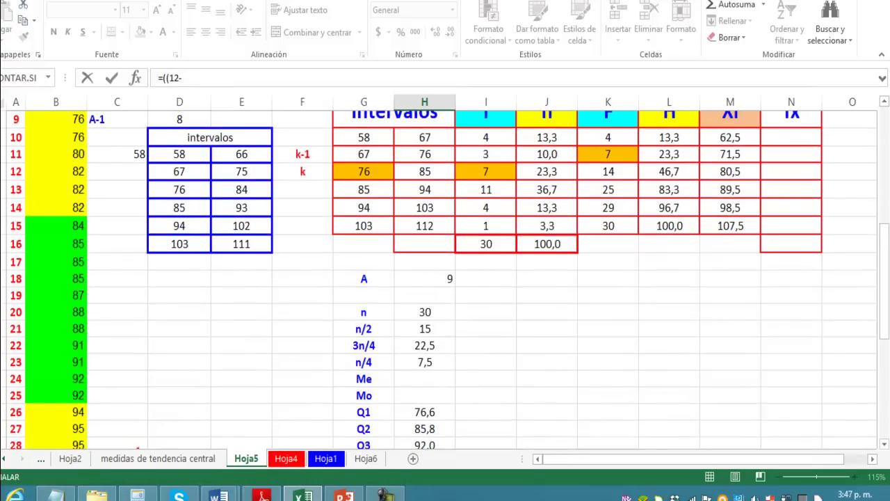
left_click(608, 153)
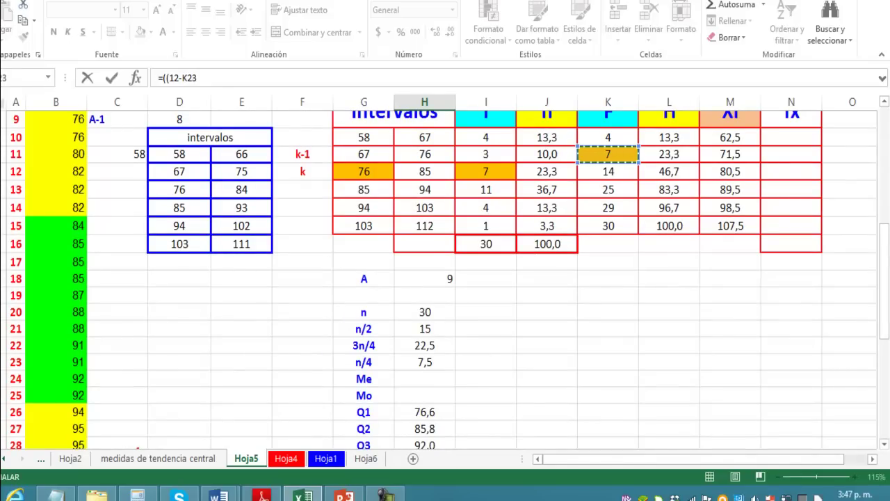
type(")/")
left_click(486, 171)
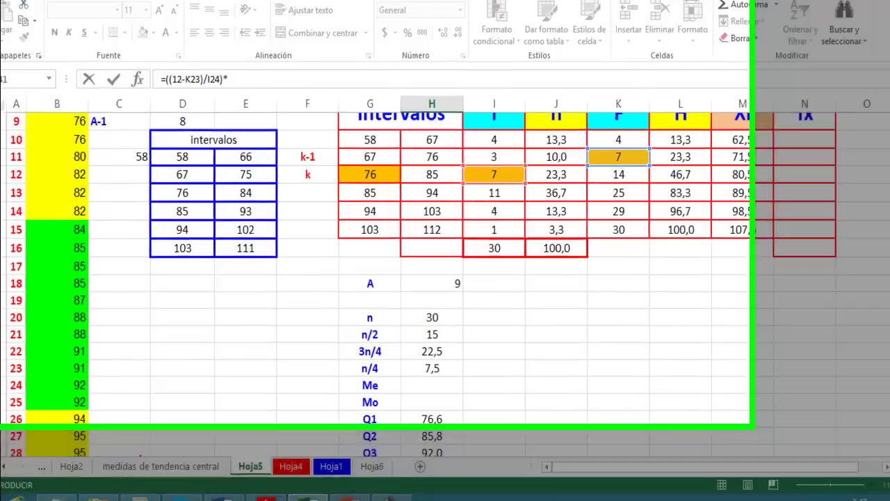
left_click(424, 278)
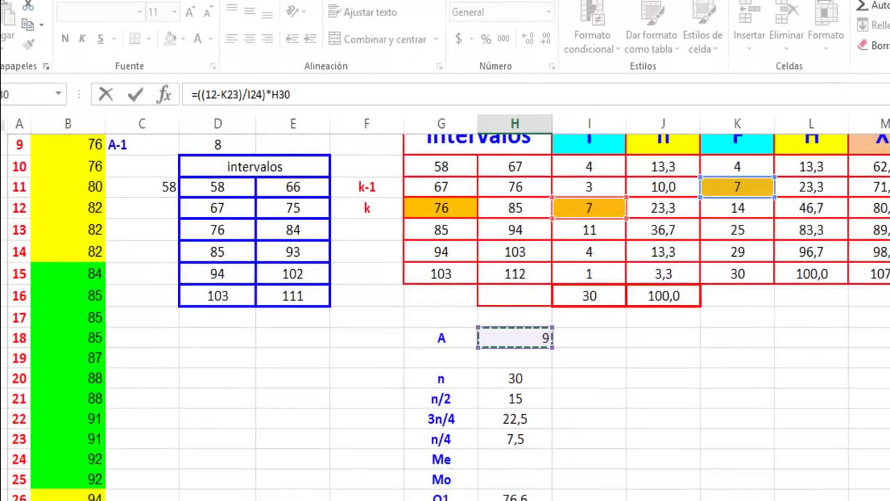
type("+")
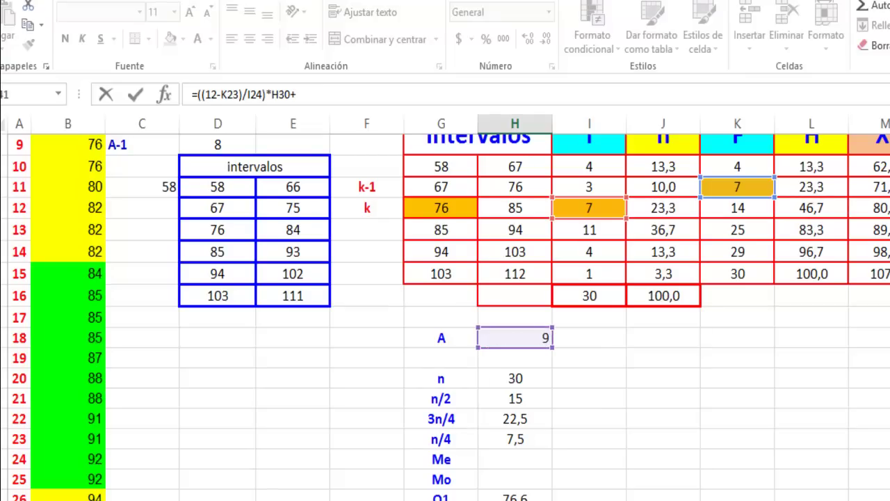
left_click(441, 208)
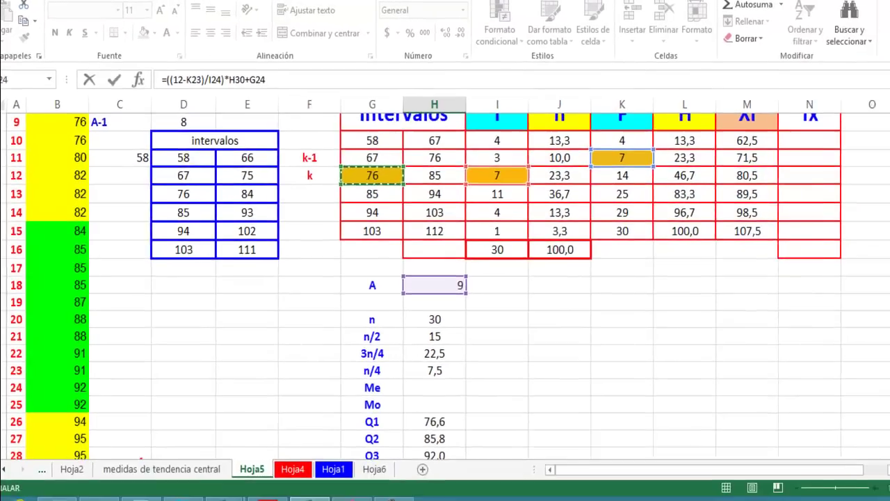
key("Return")
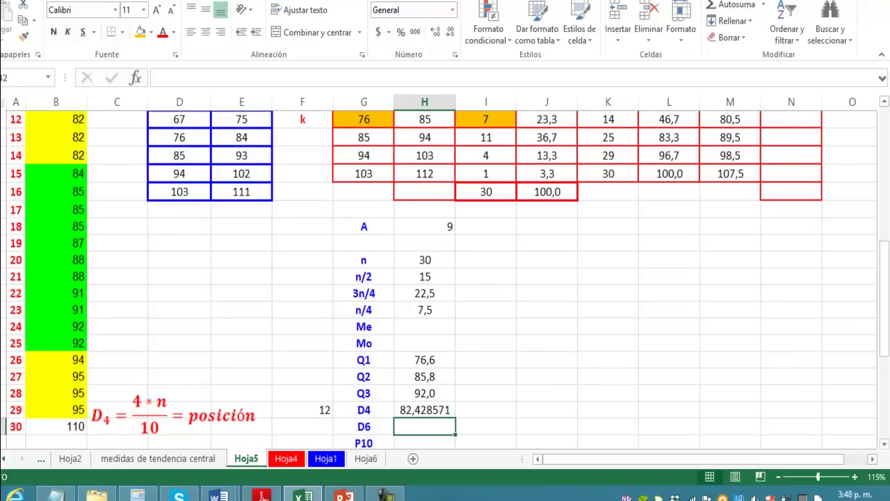
Step: Enter =(6*H32)/10 in F30, fixing a mistyped plus sign, so the D6 position shows 18
left_click(424, 119)
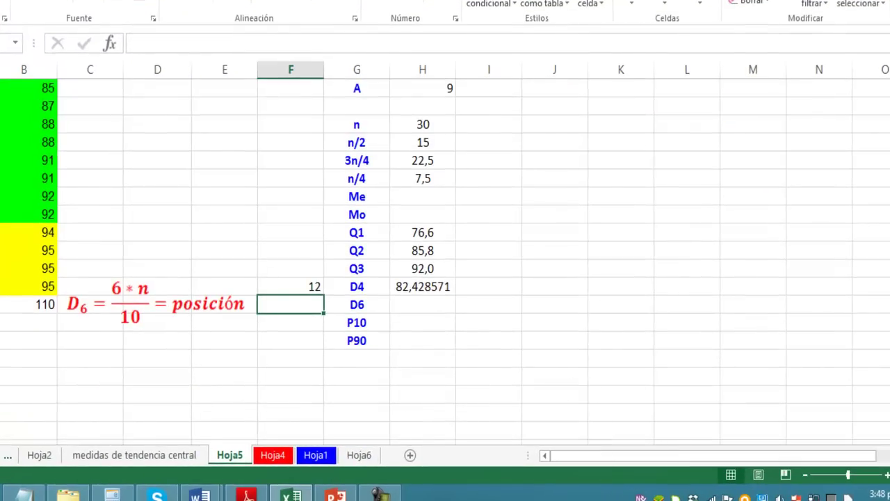
type("=(6+")
key("BackSpace")
type("*")
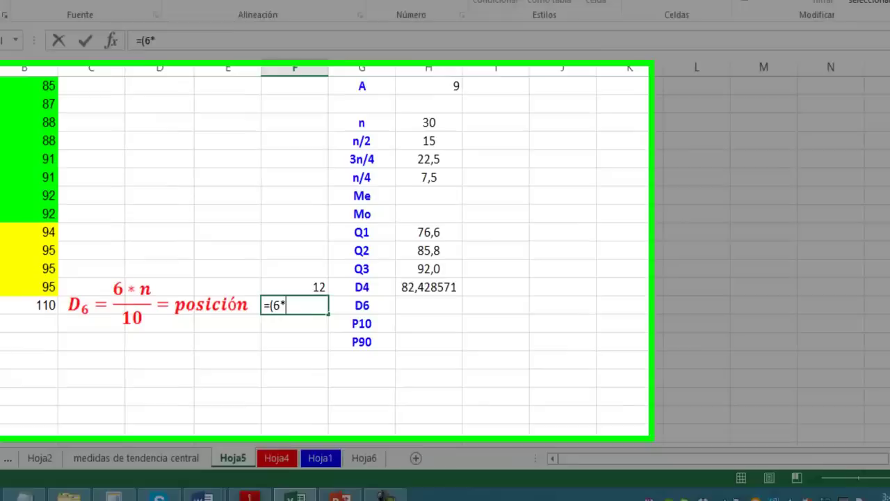
left_click(422, 124)
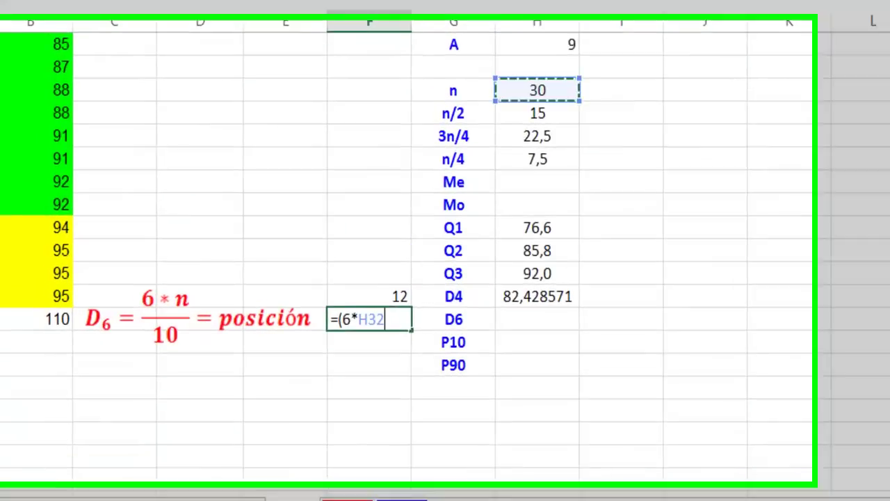
type(")/")
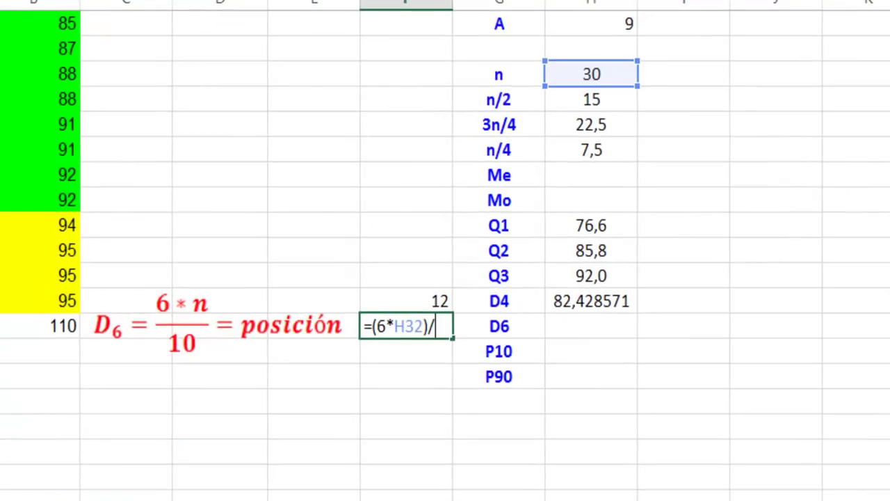
type("10")
key("ctrl+Return")
Step: Record the value 18 in H30 beside the D6 label
left_click(405, 351)
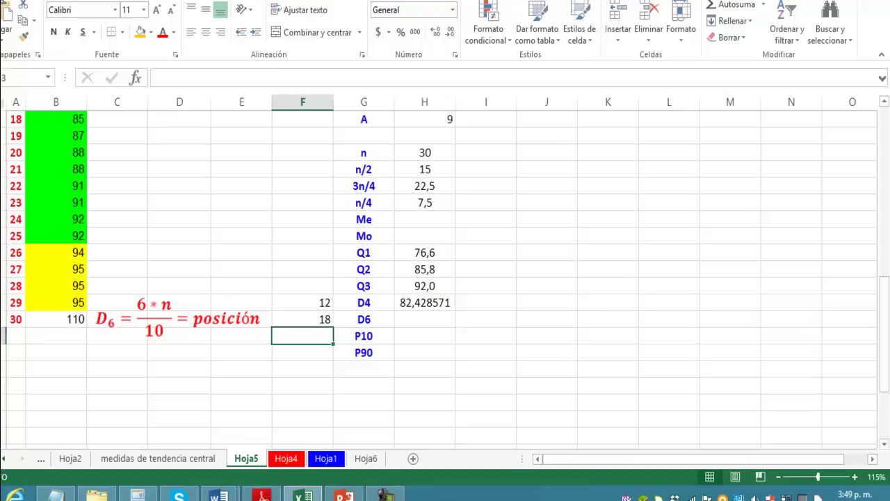
left_click(424, 320)
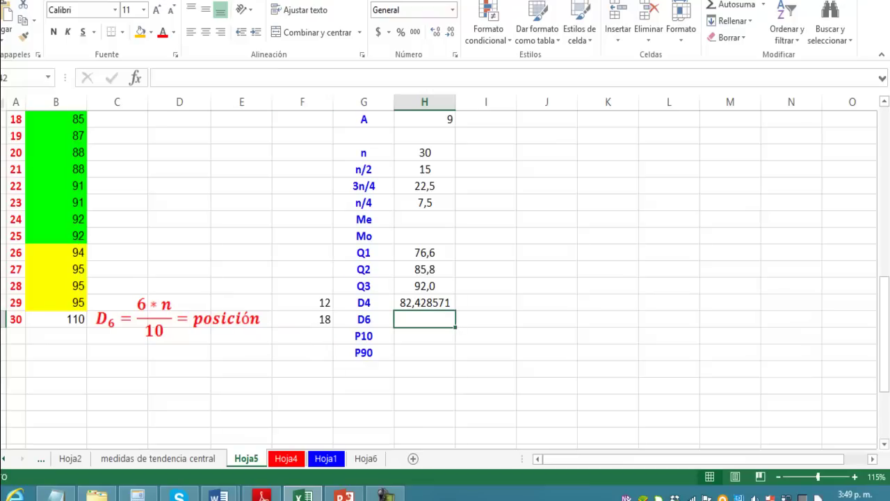
type("18")
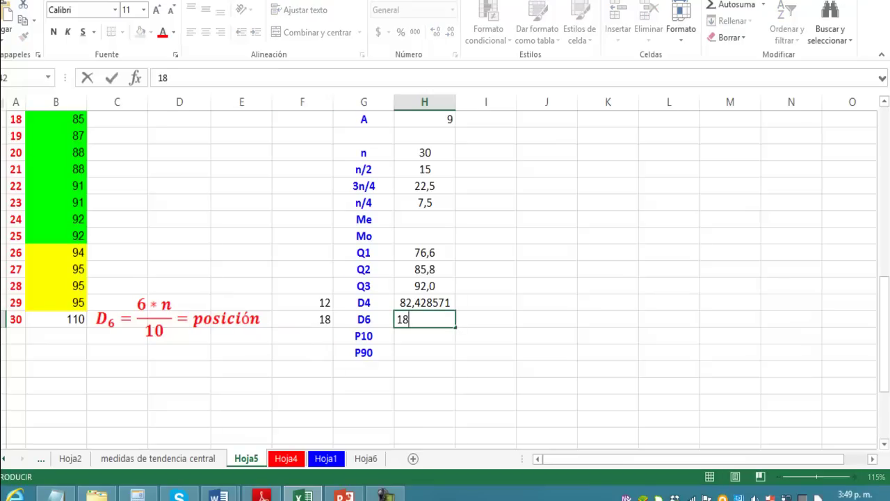
left_click(485, 319)
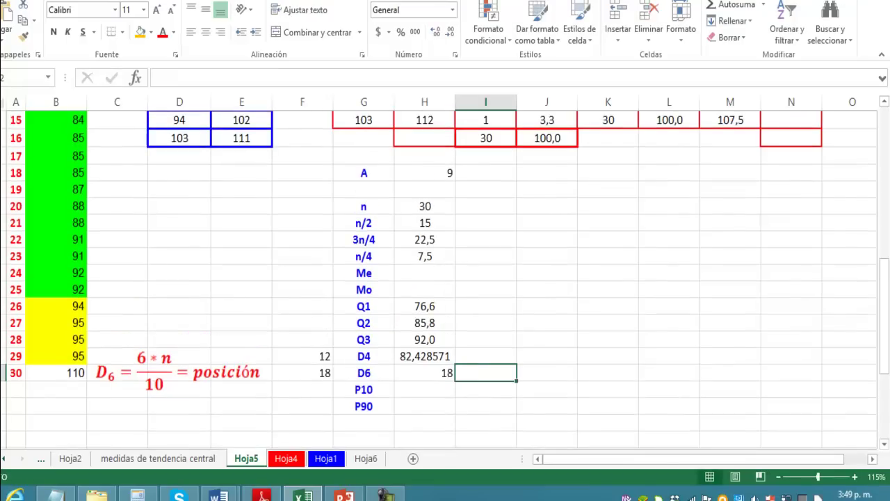
scroll(445, 279, "up", 1)
scroll(445, 278, "up", 1)
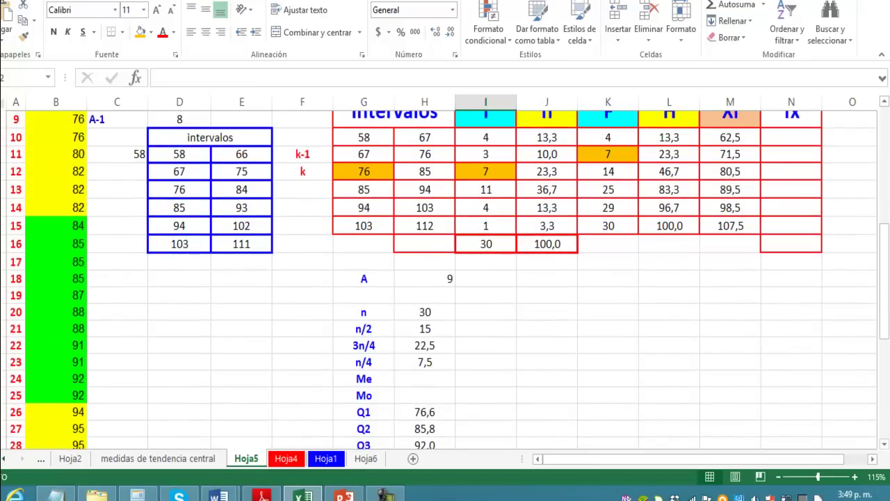
Step: Remove the orange fill from the cumulative frequency 7 and the 76–85 k row
left_click(608, 154)
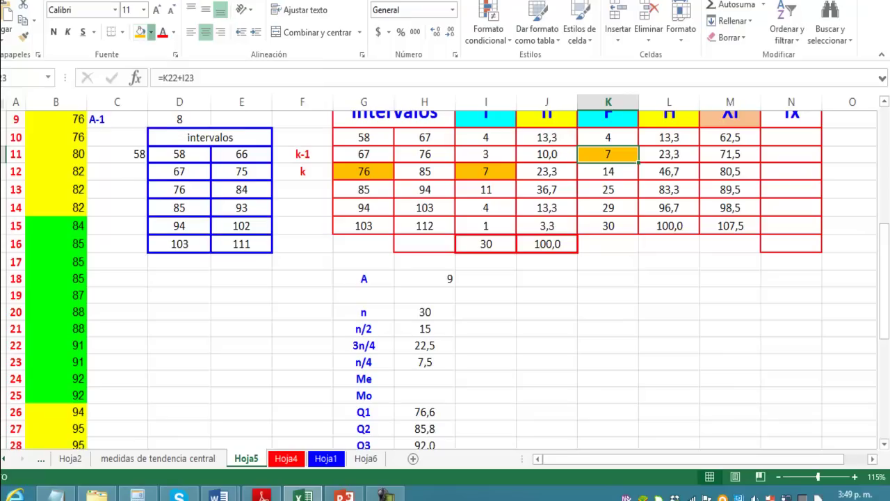
left_click(151, 32)
left_click(167, 189)
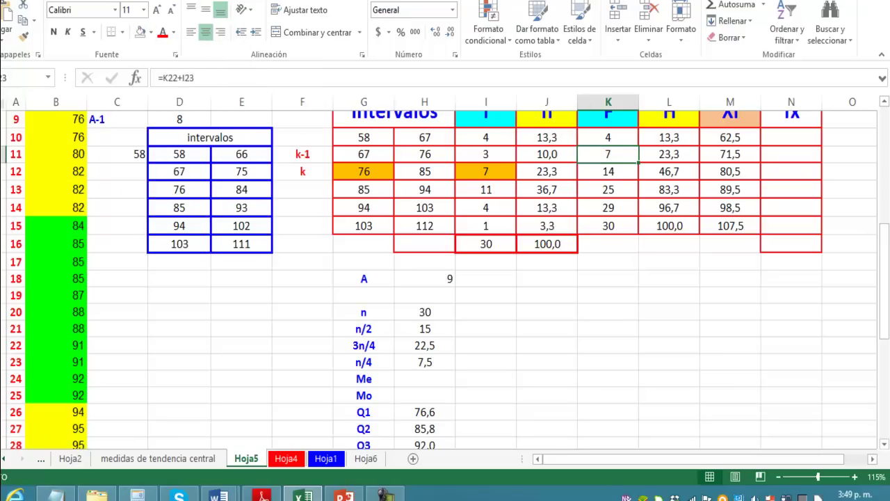
left_click_drag(364, 171, 485, 171)
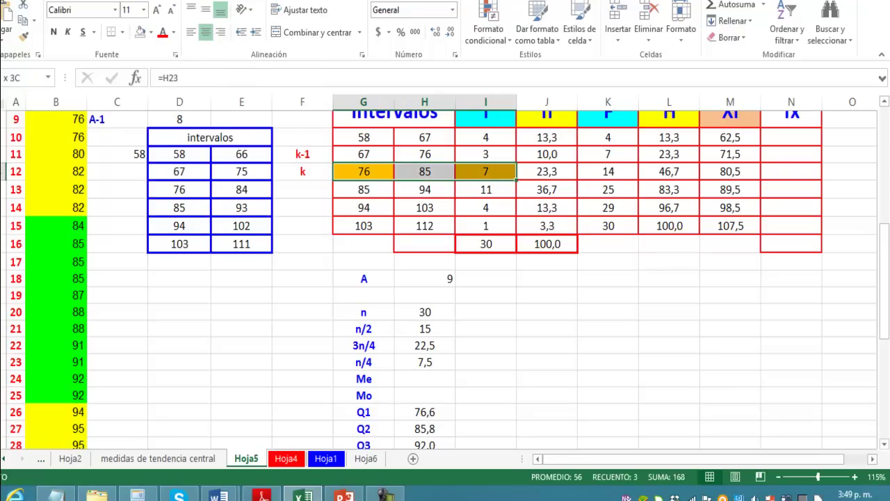
left_click(139, 32)
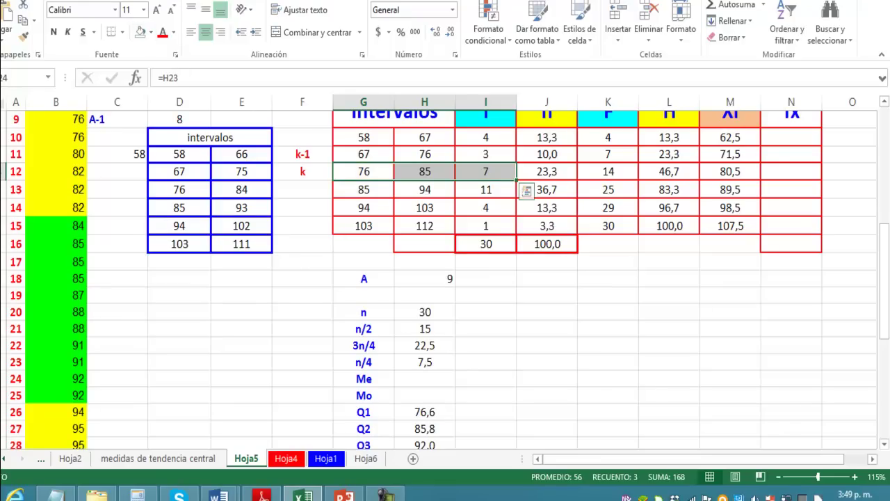
Step: Fill the cumulative frequency 14, frequency 11 and lower limit 85 cells light cyan
left_click(608, 171)
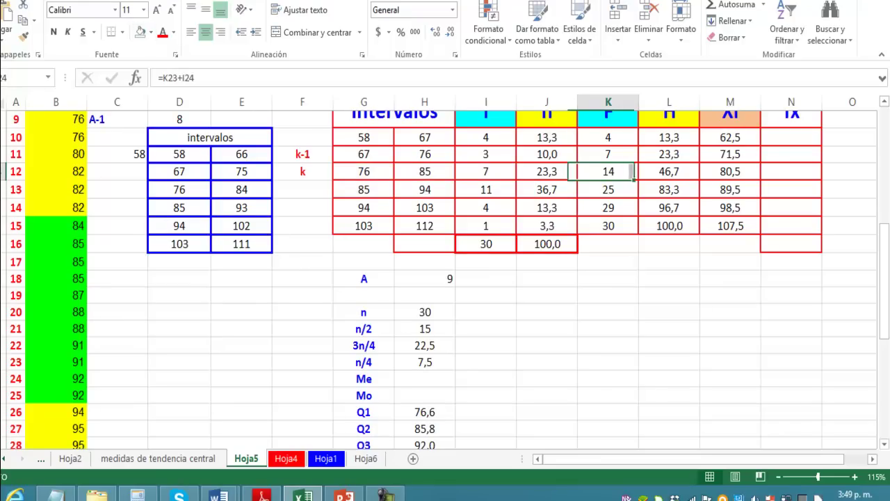
left_click(151, 32)
left_click(145, 180)
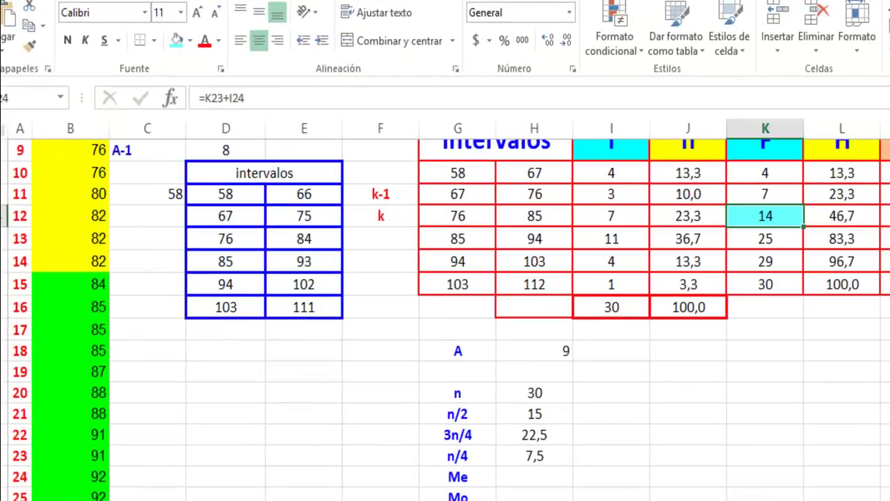
left_click(611, 239)
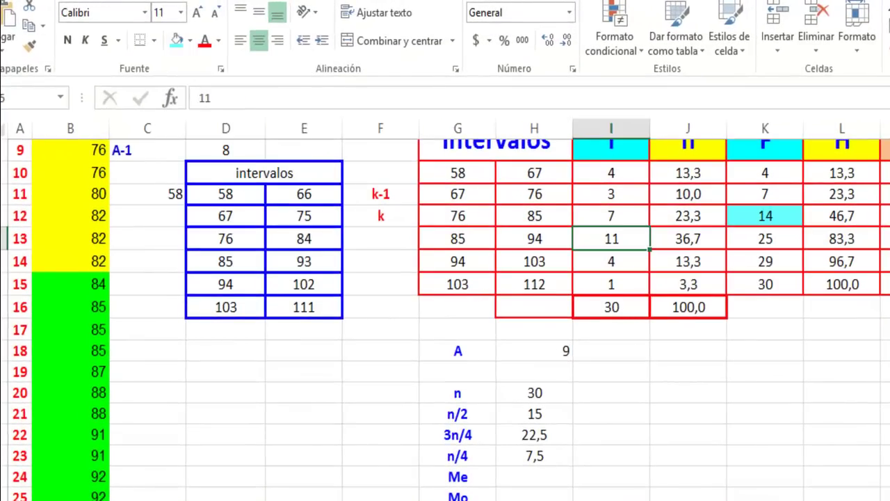
left_click(176, 40)
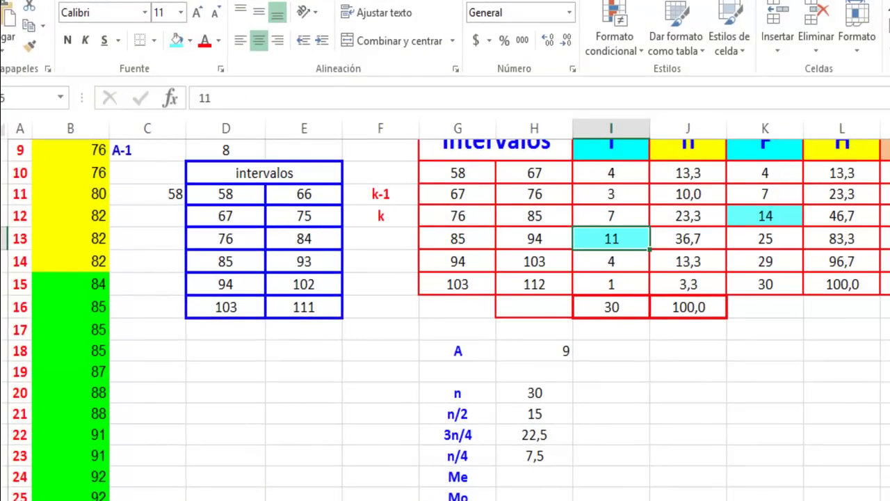
left_click(457, 239)
left_click(176, 39)
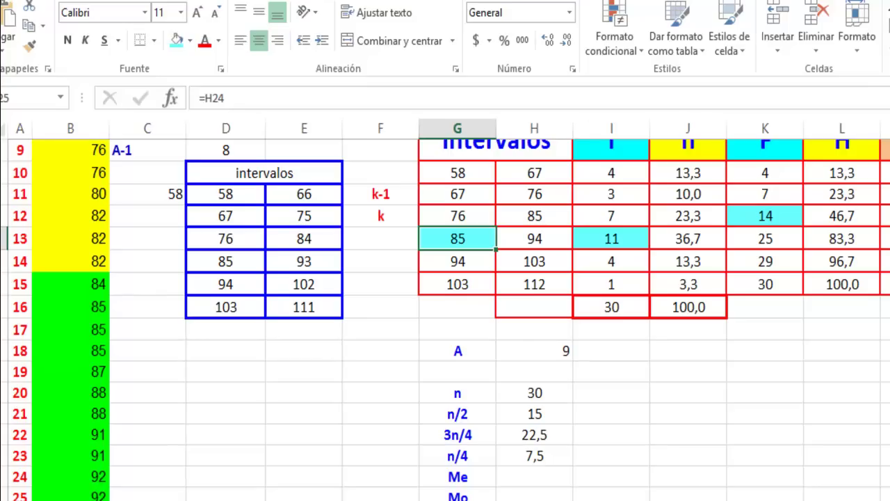
Step: Move the k-1 and k labels one row down, from F11:F12 to F12:F13
left_click_drag(381, 194, 381, 217)
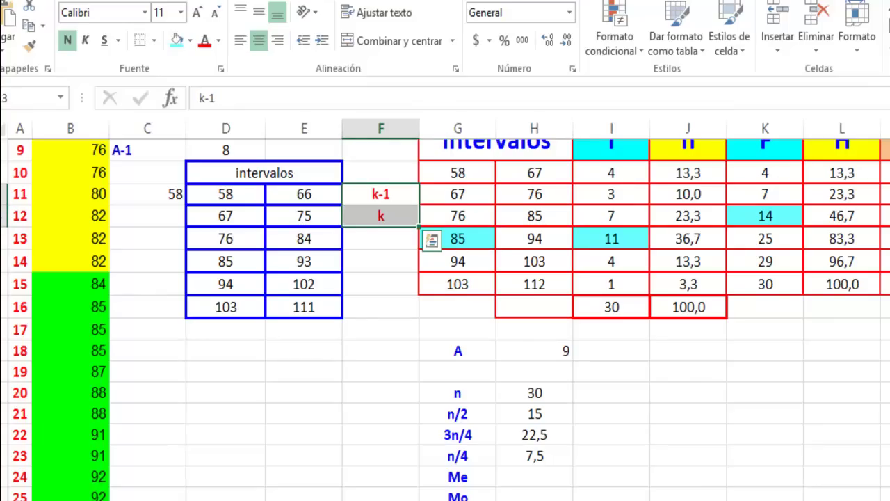
key("ctrl+c")
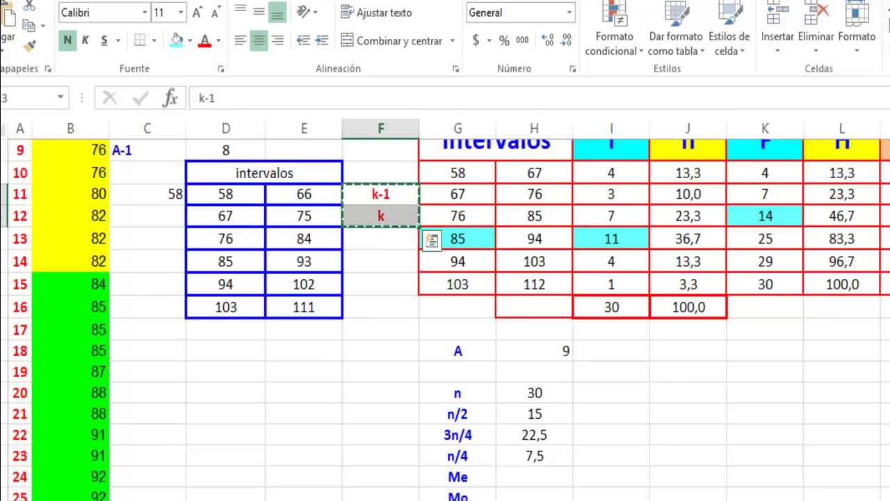
left_click(381, 239)
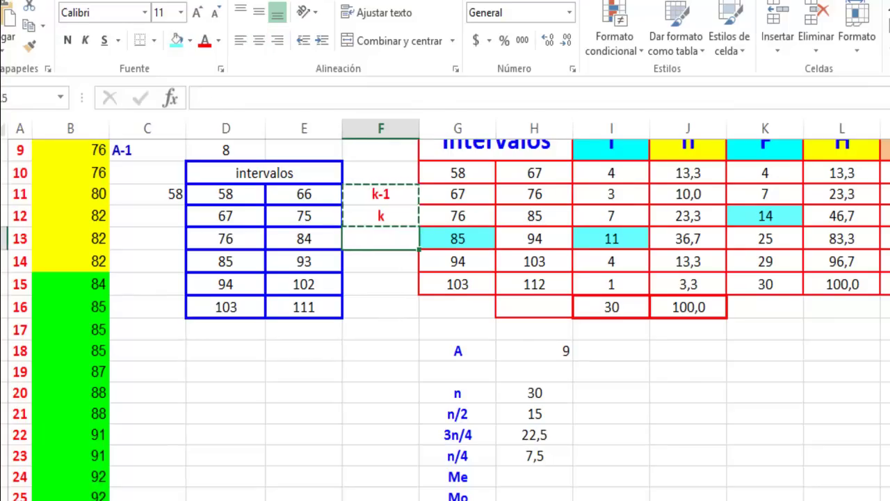
left_click_drag(381, 217, 380, 238)
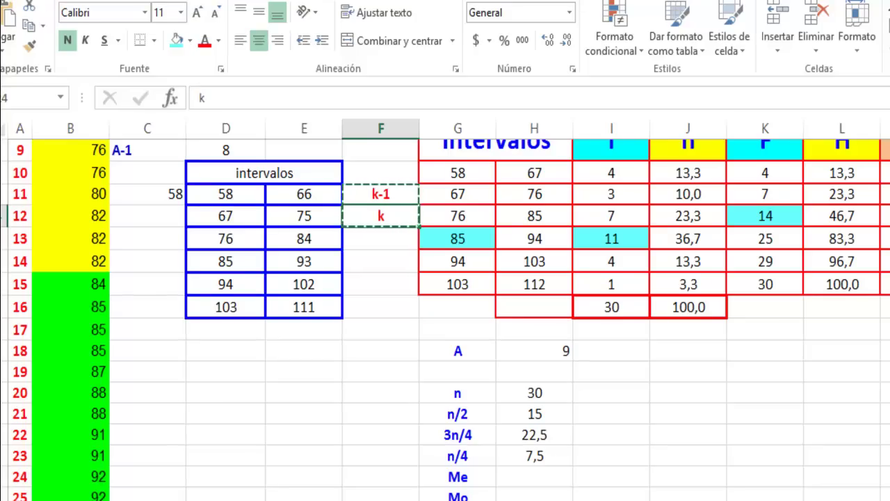
key("ctrl+v")
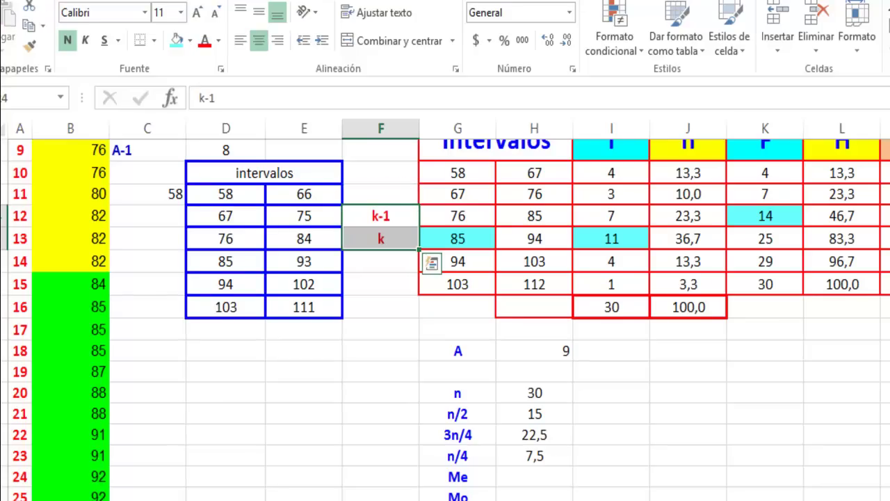
key("Escape")
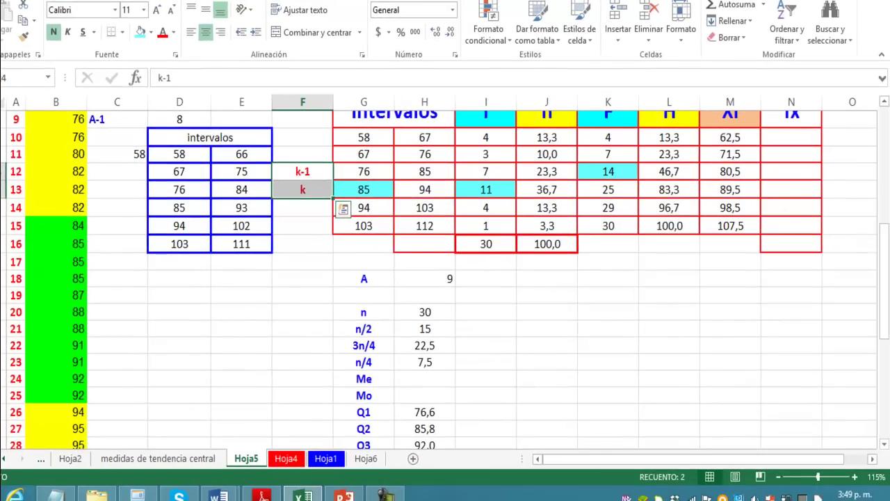
key("Escape")
scroll(445, 279, "down", 1)
scroll(445, 278, "down", 1)
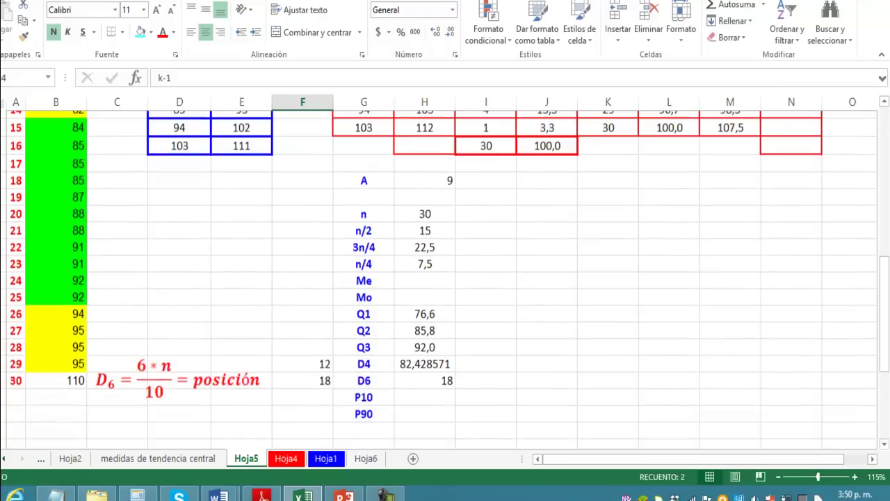
scroll(446, 278, "down", 1)
Step: Center the D6 value 18 in H30
left_click(425, 373)
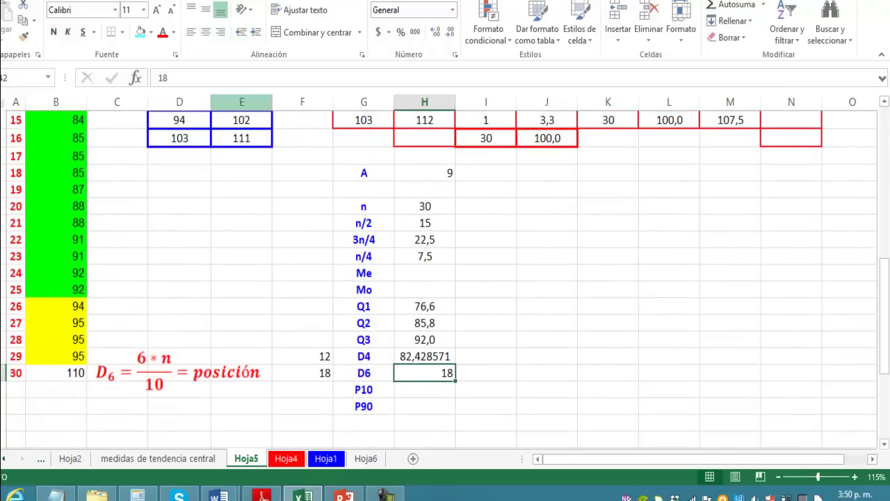
left_click(206, 32)
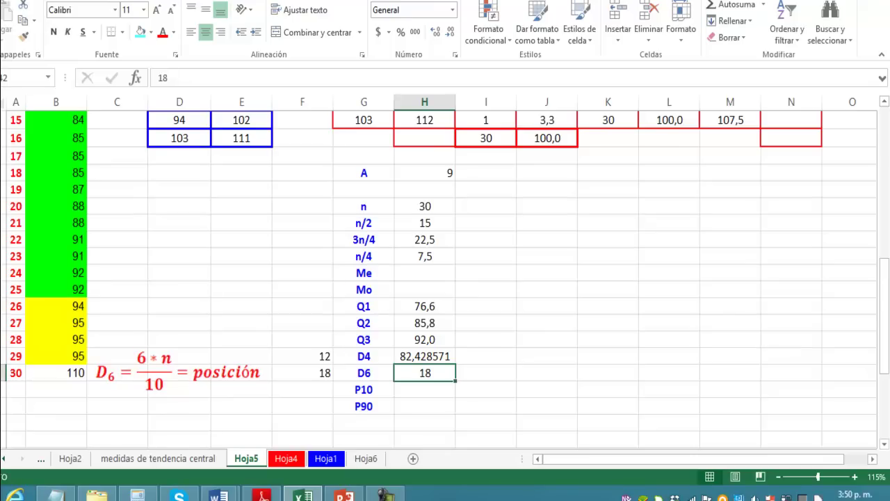
left_click(158, 77)
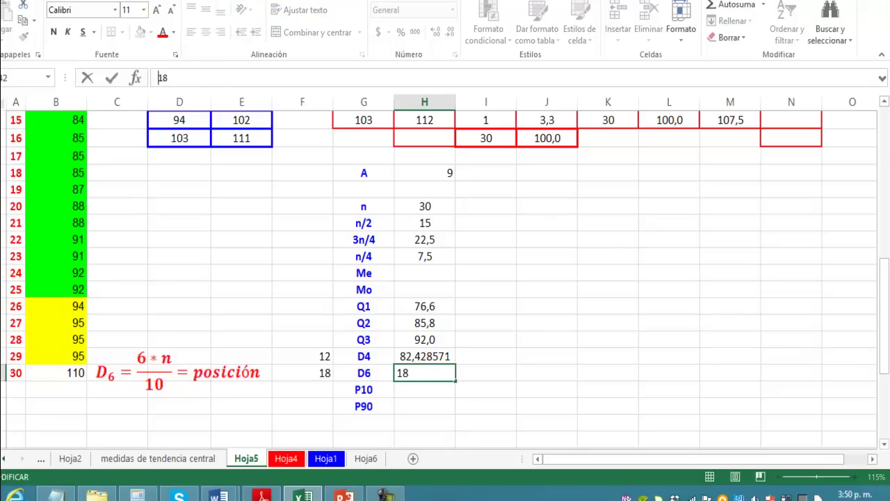
Step: Turn H30 into =((18-K24)/I25)*H30+G25 using the 85–94 class, giving 88,272727
type("=((")
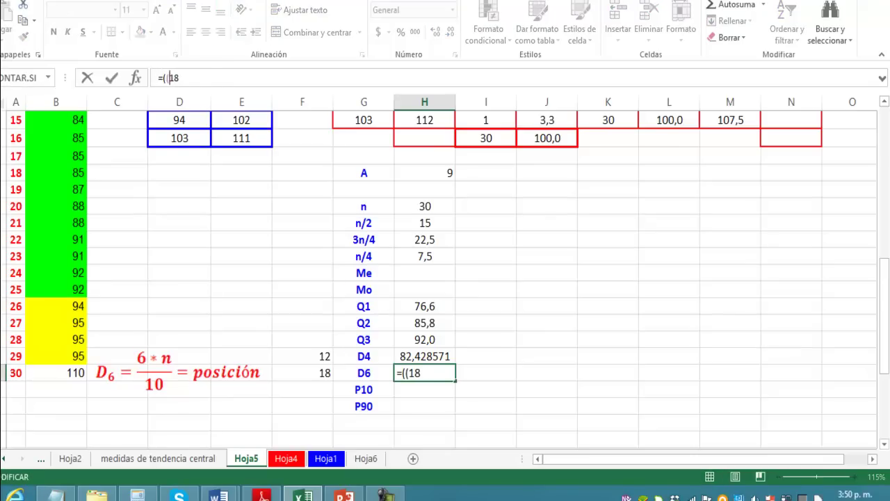
left_click(180, 77)
type("-")
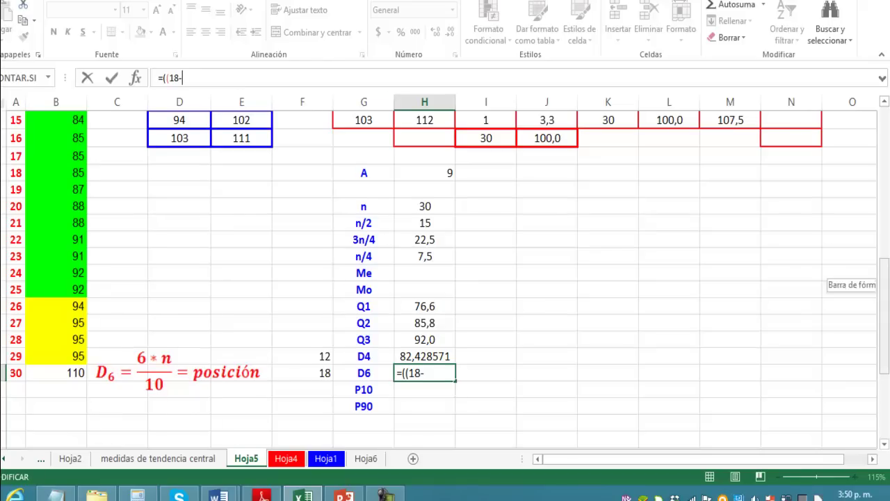
scroll(487, 278, "up", 3)
left_click(609, 223)
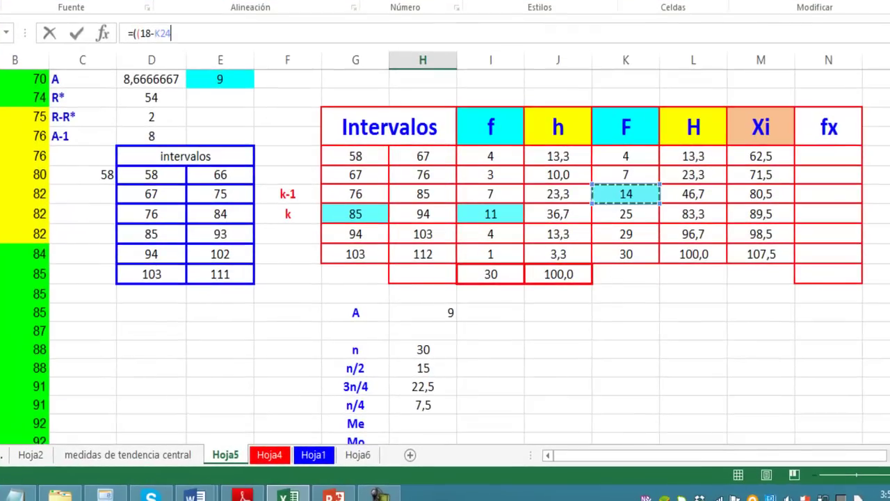
type(")")
type("/")
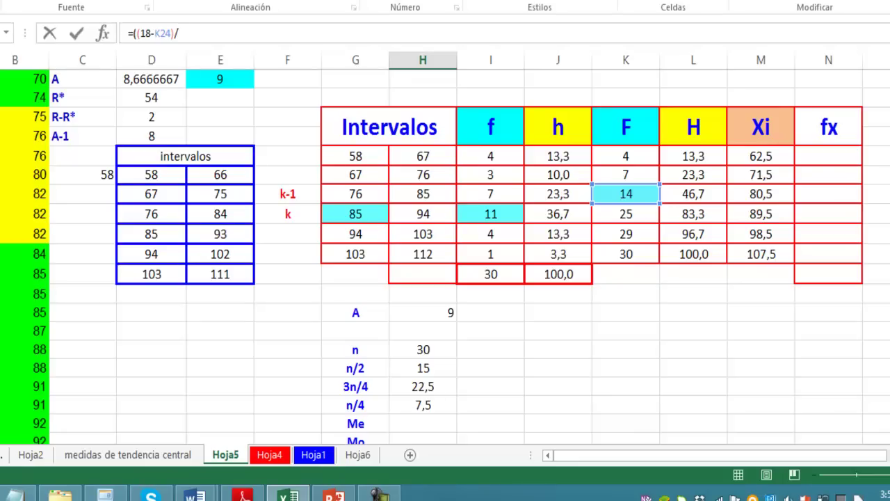
left_click(490, 213)
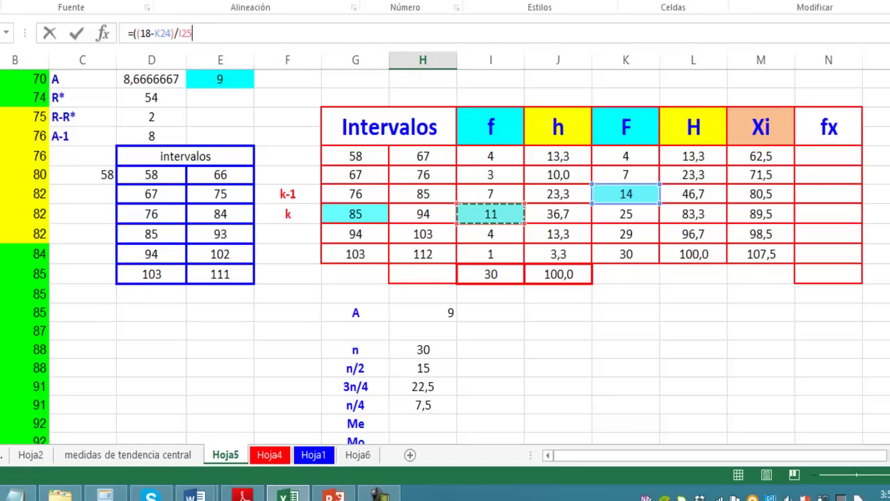
type(")")
type("*")
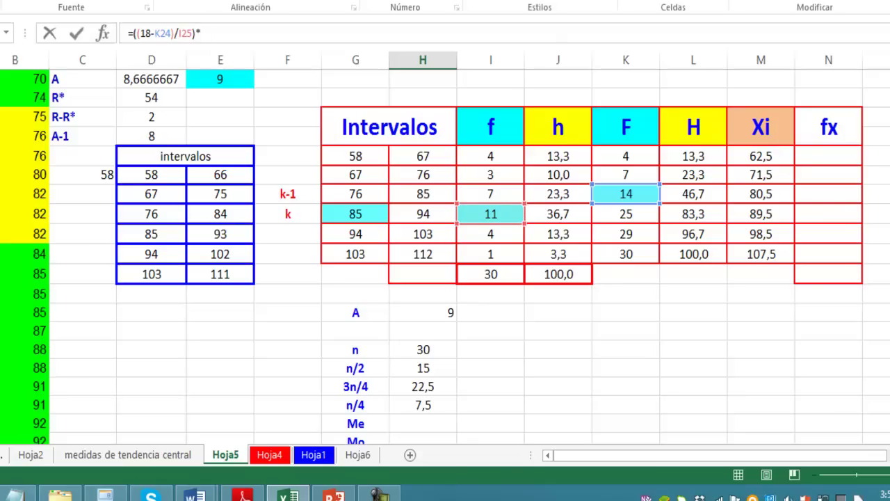
left_click(422, 313)
type("+")
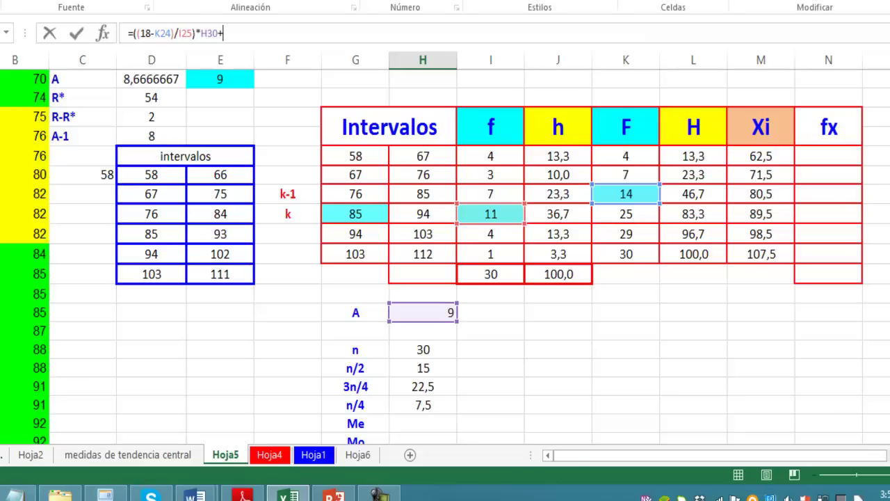
left_click(356, 213)
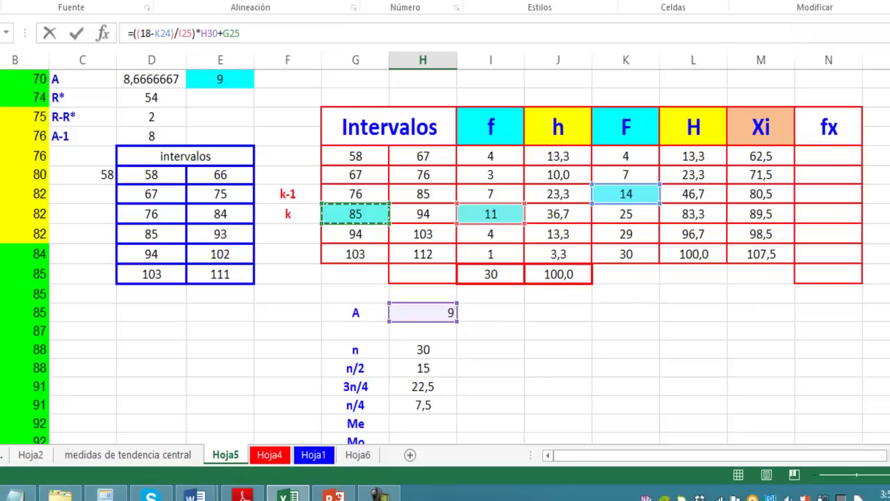
key("Return")
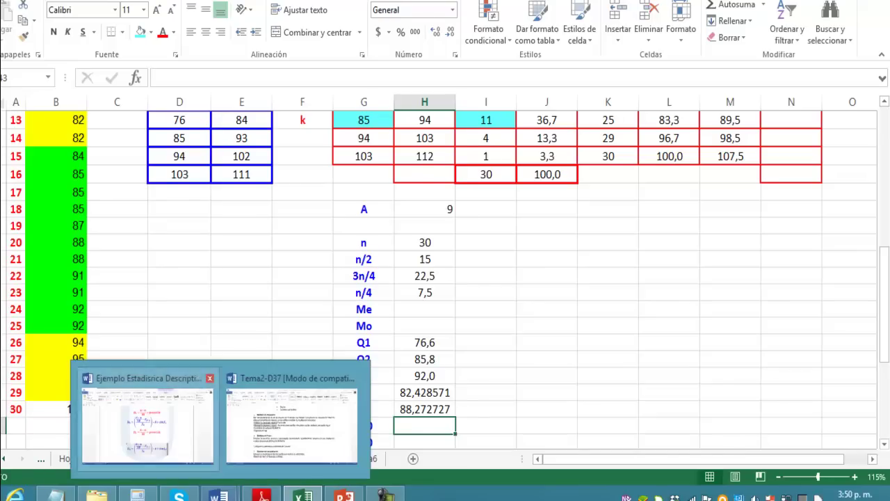
Step: Copy the blue D6 equation from the Word document and return to Excel
left_click(147, 418)
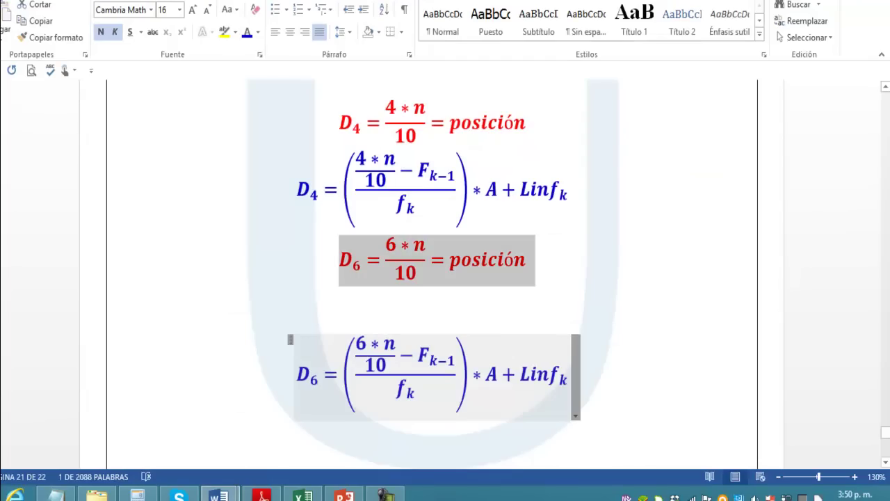
left_click_drag(297, 375, 577, 376)
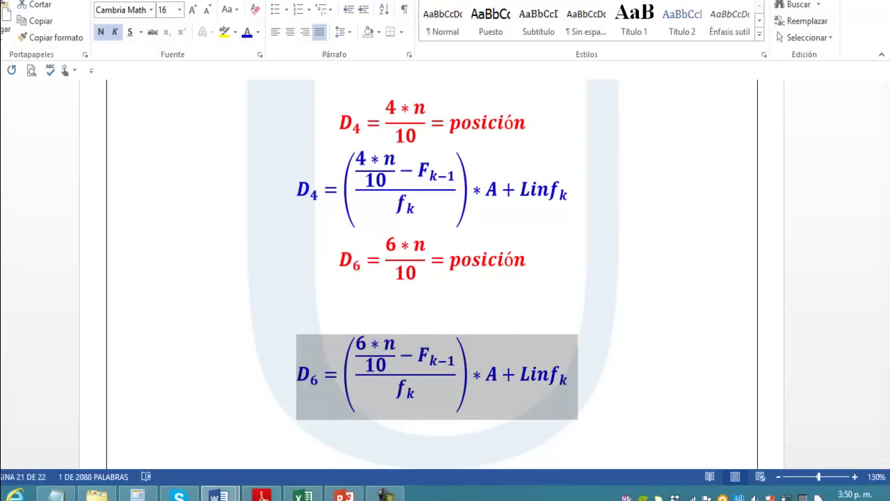
key("alt+Tab")
Step: Paste the copied formula equation onto the sheet beside the D6 row
left_click(547, 392)
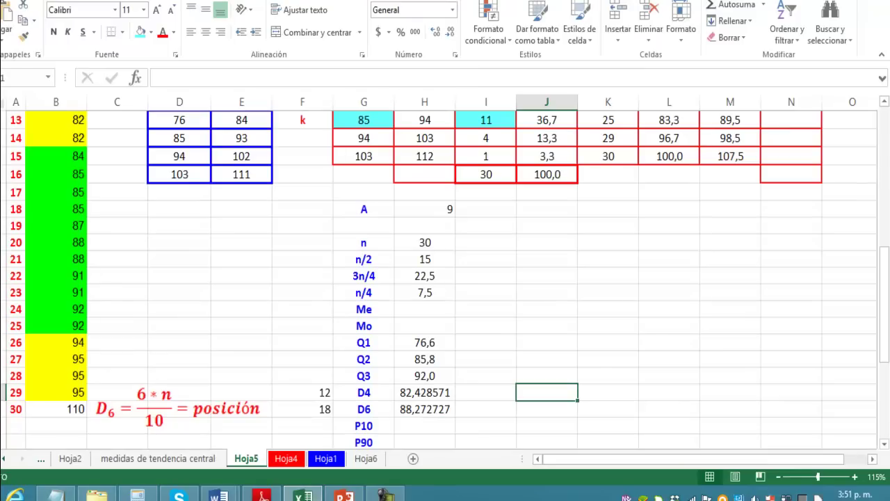
key("ctrl+v")
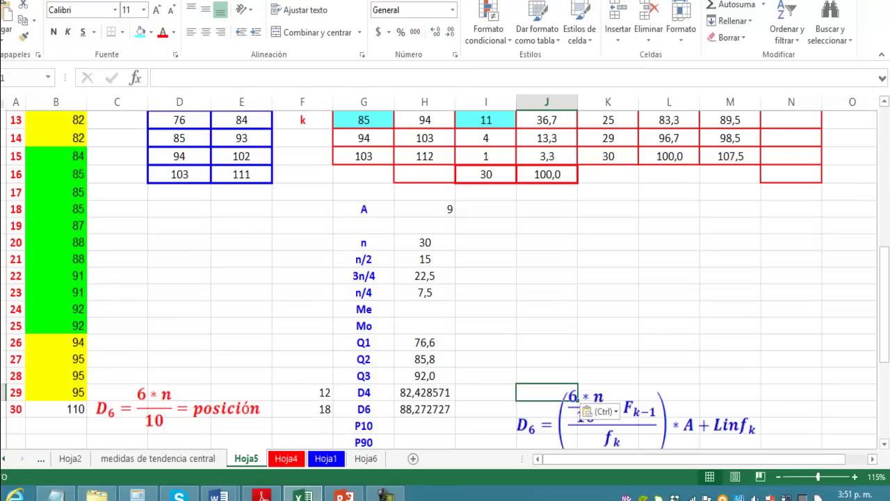
scroll(445, 279, "down", 2)
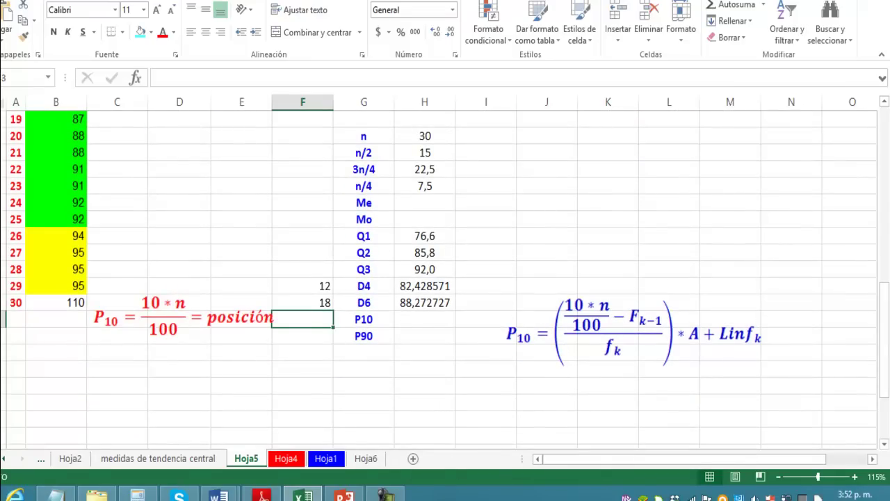
Step: Enter =(10*H32)/100 in F31 so the P10 position shows 3
type("=(")
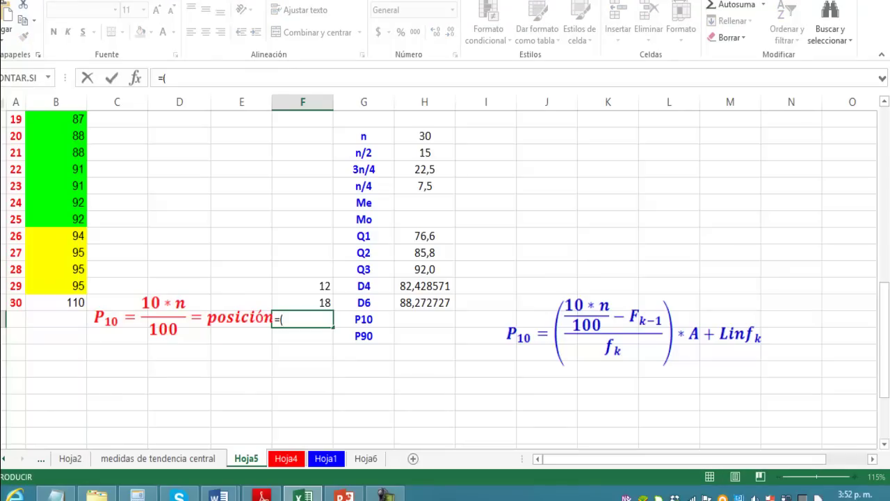
type("10")
type("*")
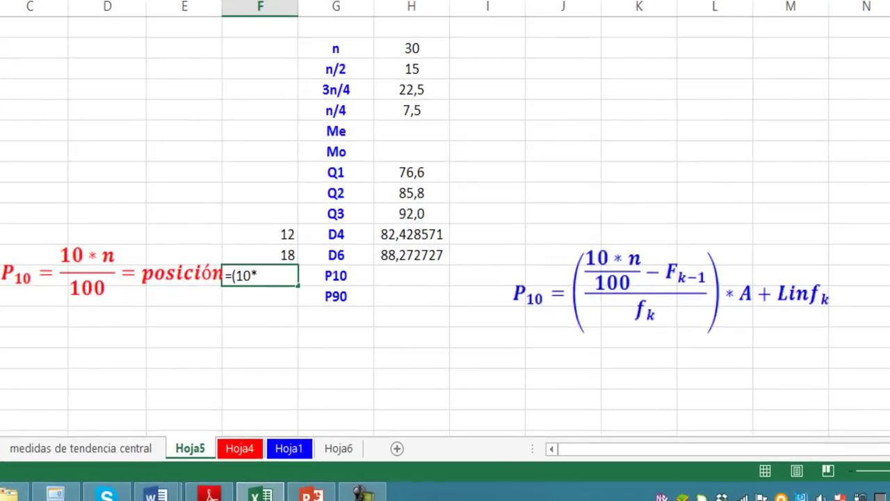
left_click(412, 48)
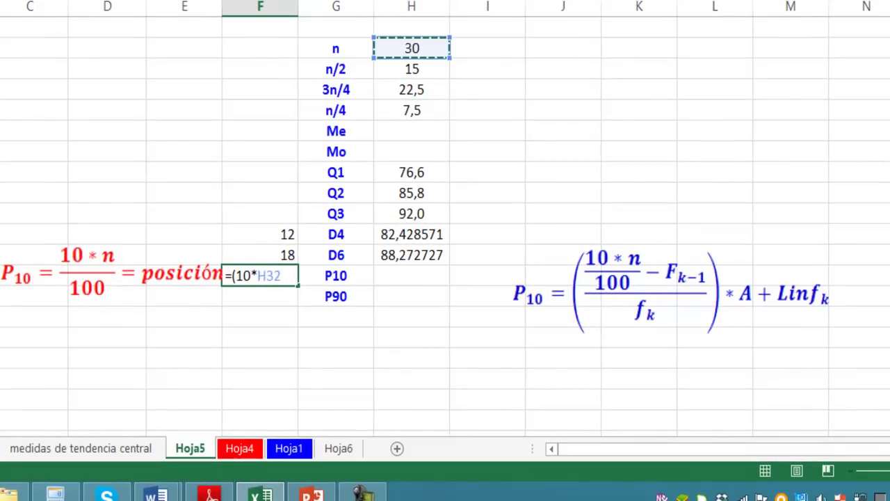
type(")/")
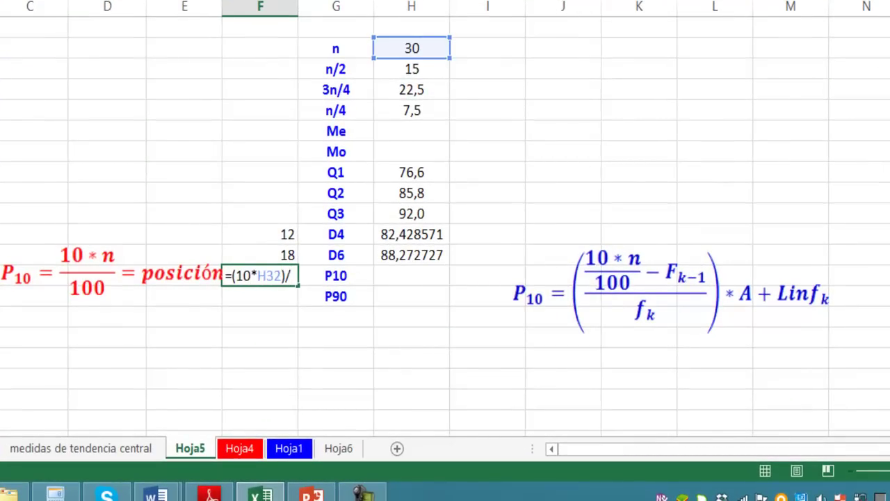
type("100")
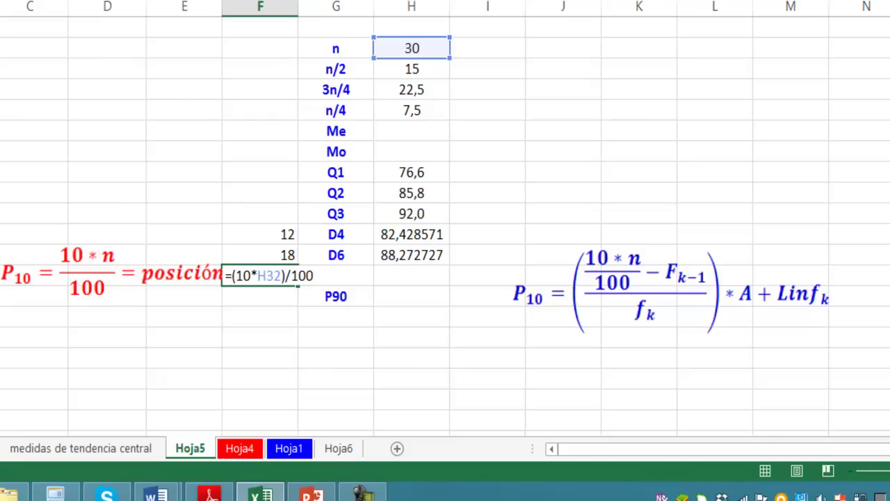
key("Return")
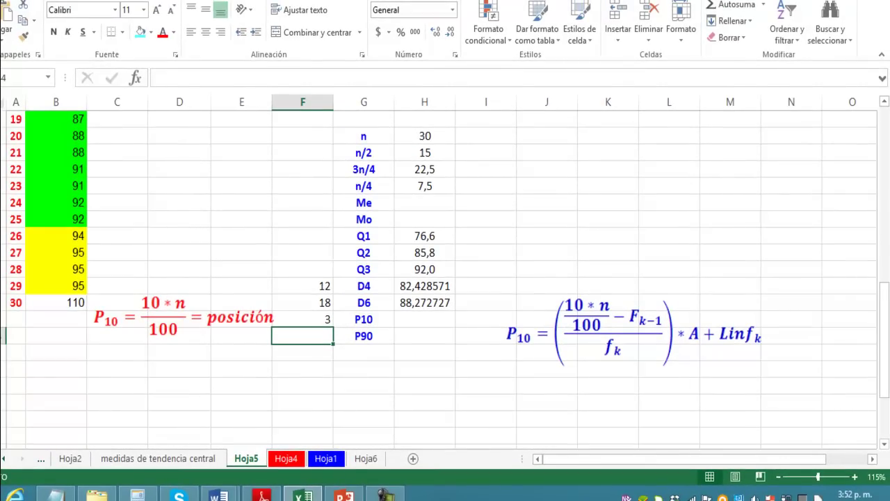
scroll(445, 279, "up", 1)
Step: Clear the cyan fill from K12, G13 and I13
scroll(445, 278, "up", 1)
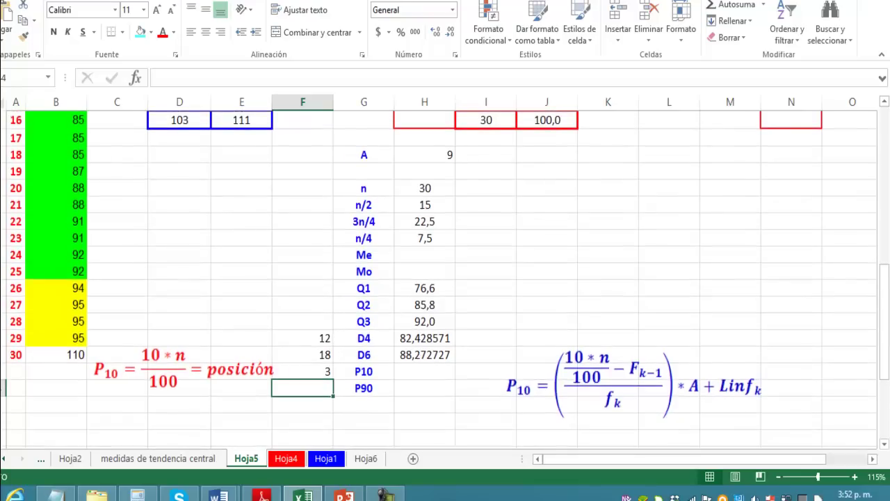
scroll(446, 279, "up", 2)
scroll(446, 279, "up", 1)
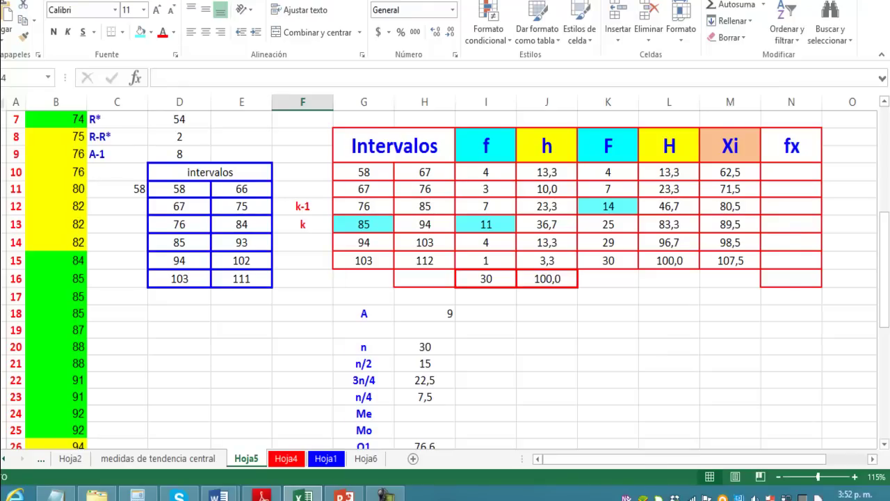
left_click(608, 206)
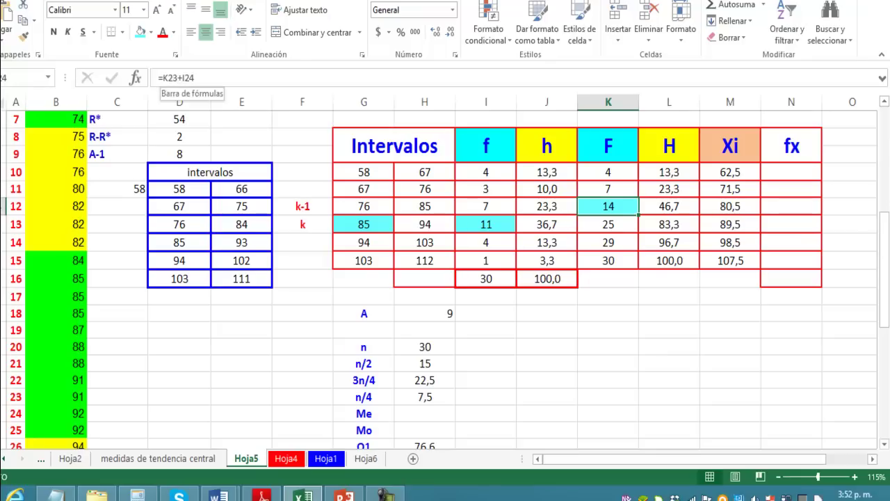
left_click(150, 32)
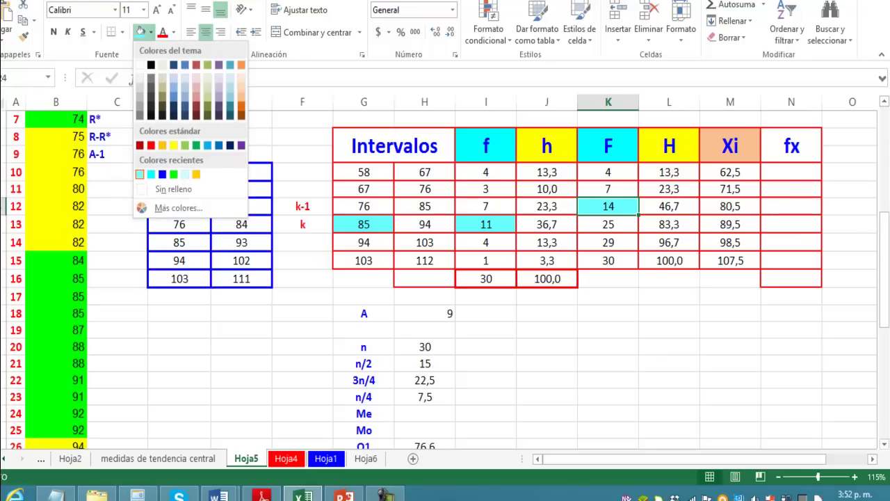
left_click(174, 188)
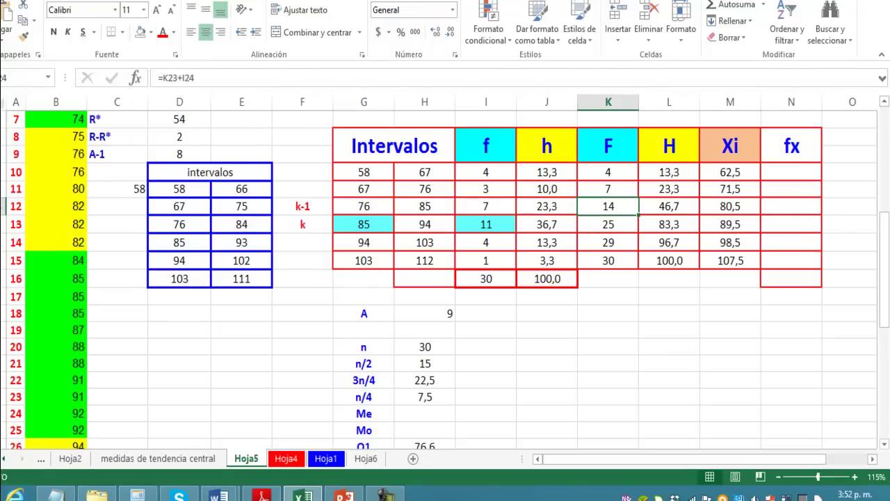
left_click(364, 224)
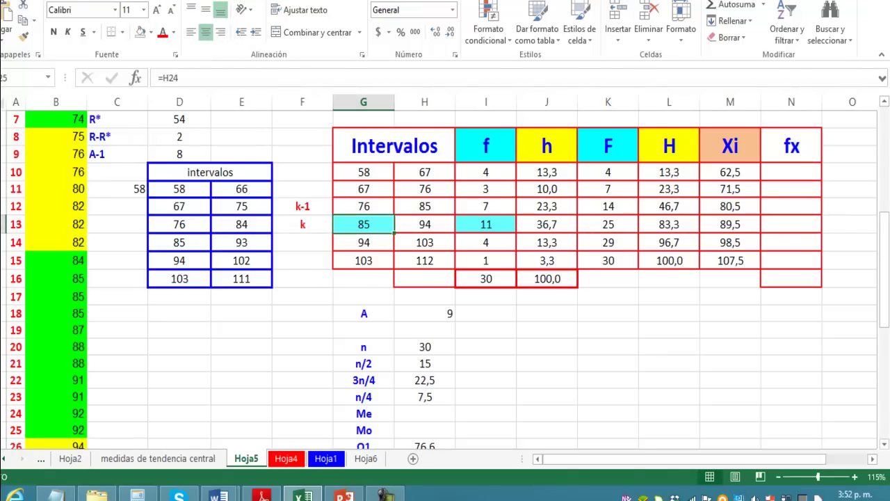
left_click(485, 224, "ctrl")
left_click(142, 32)
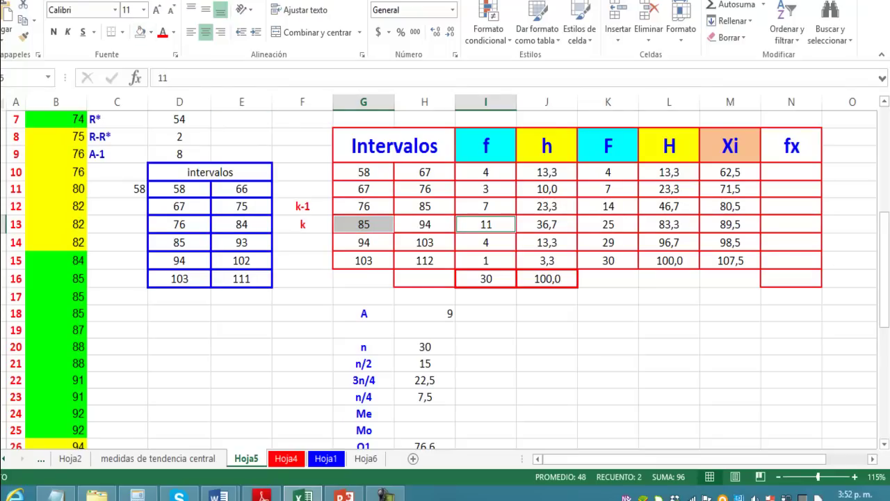
Step: Move the k-1 and k labels up to F9:F10 beside the first class
left_click_drag(303, 206, 303, 224)
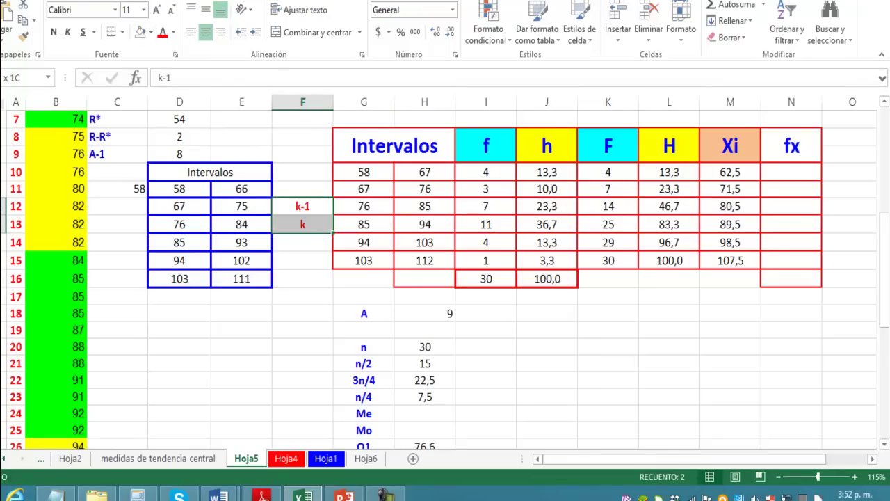
key("ctrl+c")
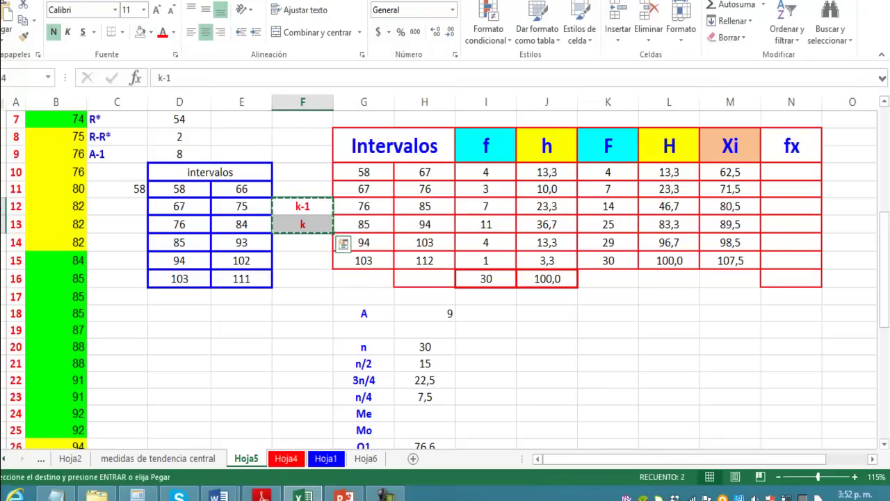
left_click(303, 188)
key("Up")
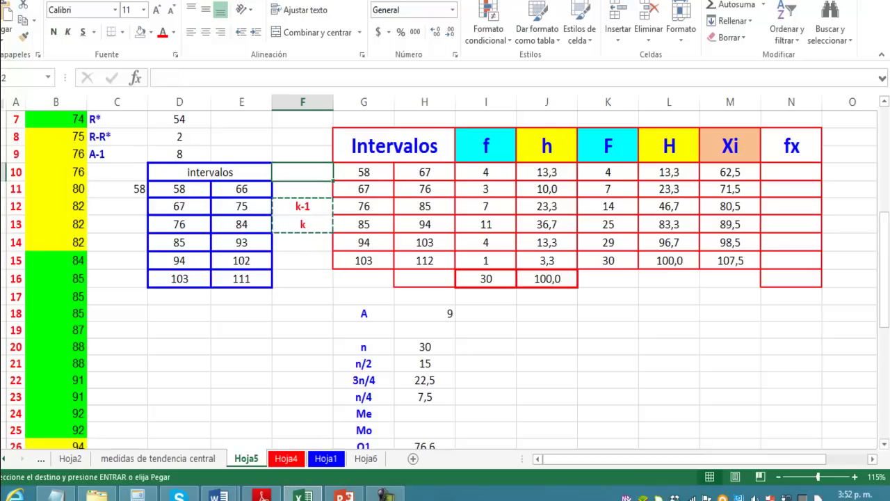
key("Up")
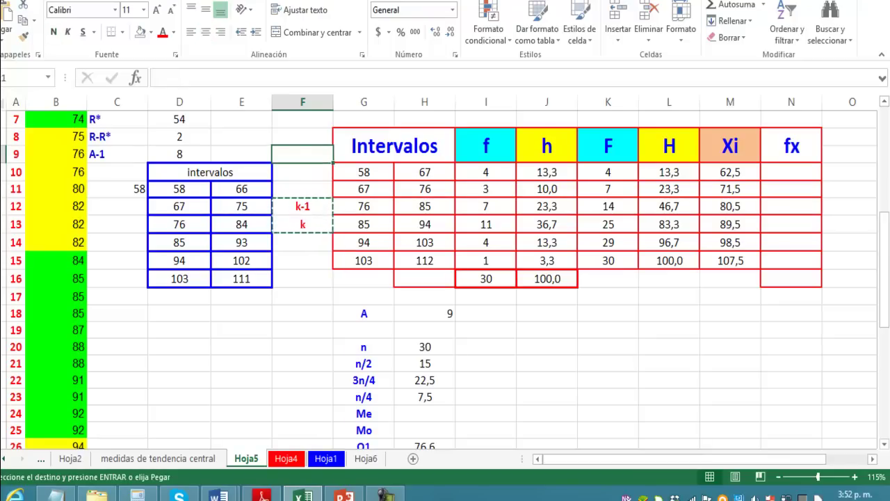
key("Return")
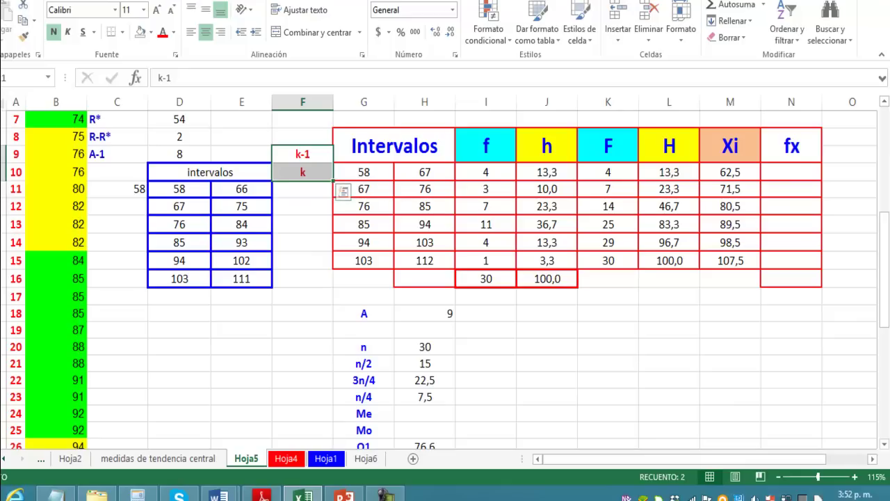
Step: Fill the first class frequency 4 and lower limit 58 green
left_click(424, 171)
left_click(485, 172)
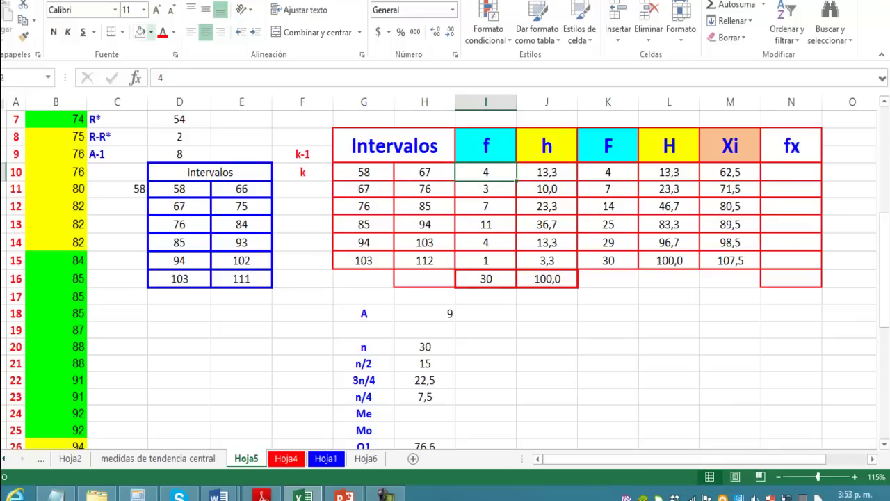
left_click(151, 32)
left_click(171, 193)
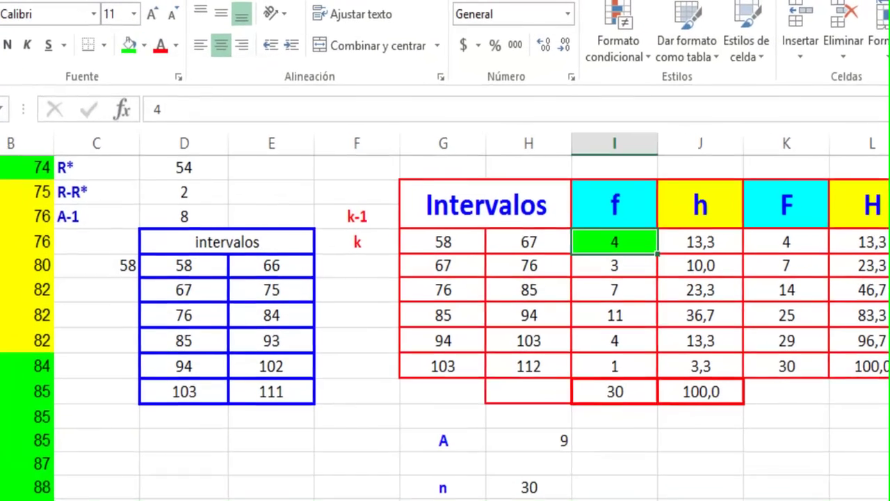
left_click(443, 241)
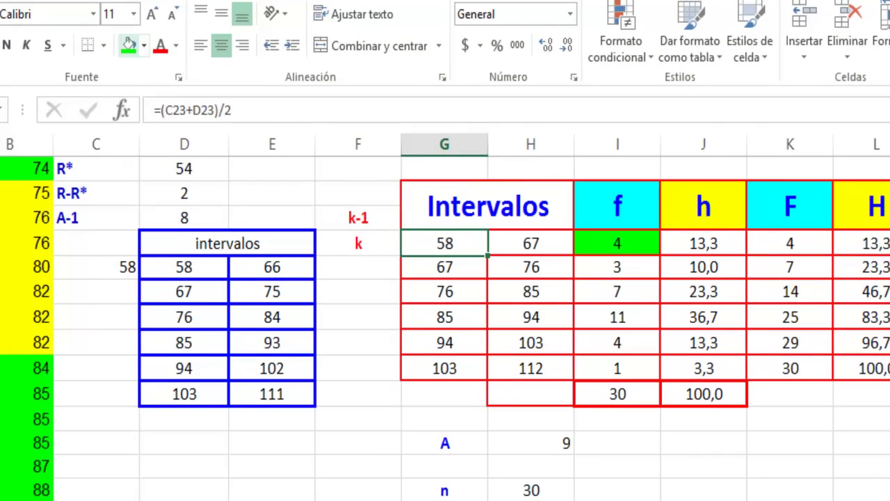
left_click(129, 45)
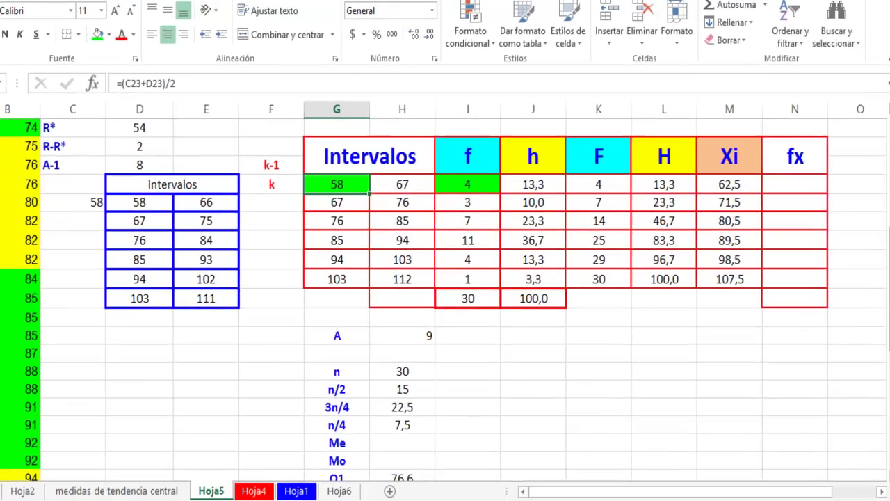
scroll(445, 295, "down", 1)
scroll(446, 295, "down", 1)
scroll(445, 296, "down", 1)
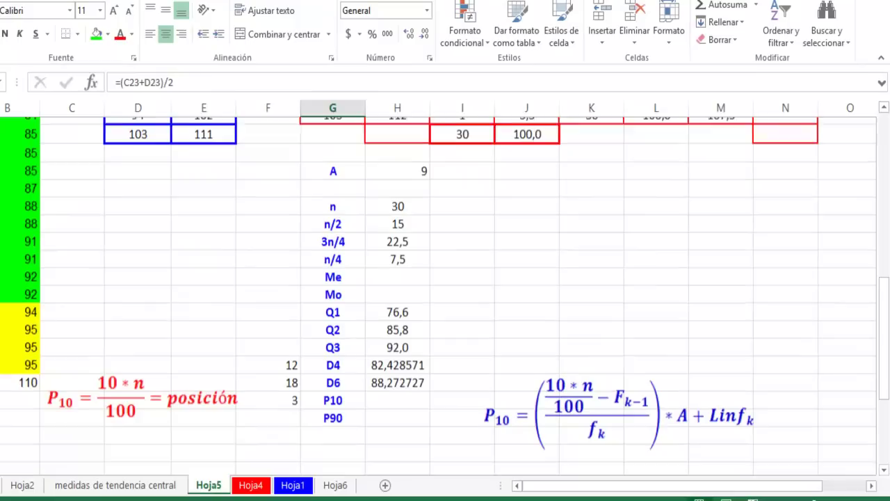
scroll(445, 294, "down", 1)
Step: Enter the P10 formula =((3-0)/I22)*H30+G22, using frequency 4, width 9 and lower limit 58
left_click(398, 393)
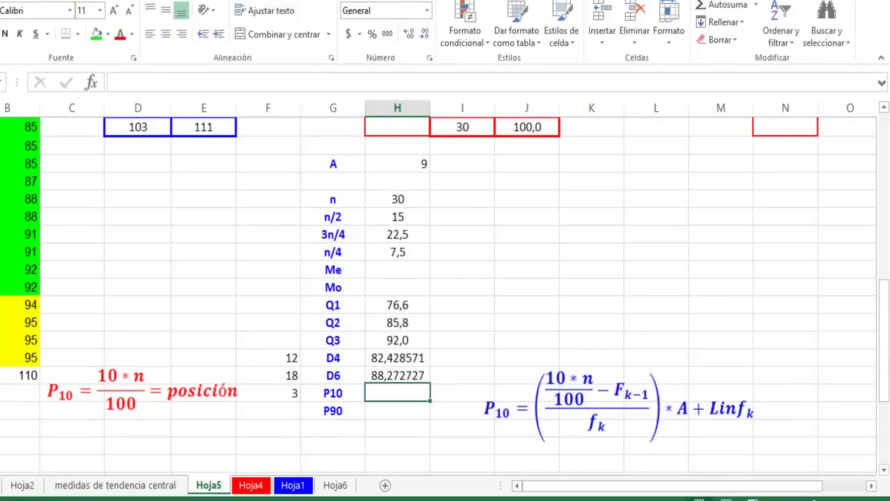
type("=((3-")
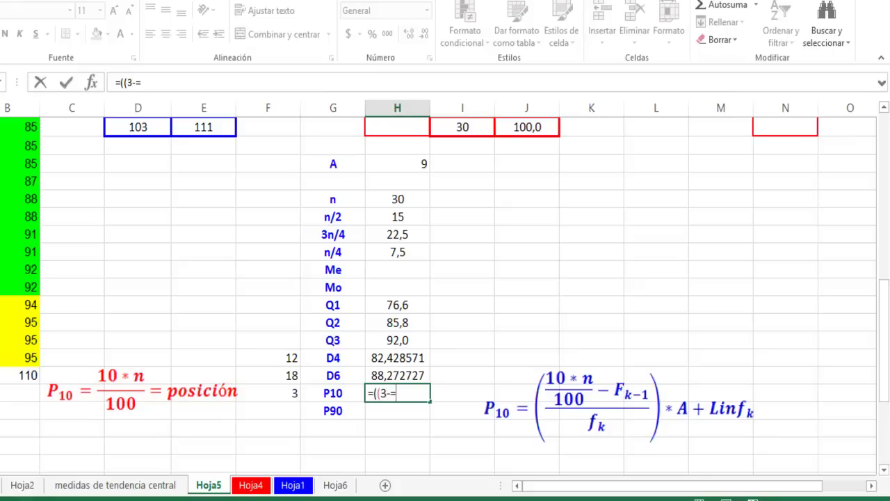
type("0")
type(")/")
scroll(445, 292, "up", 2)
scroll(445, 292, "up", 1)
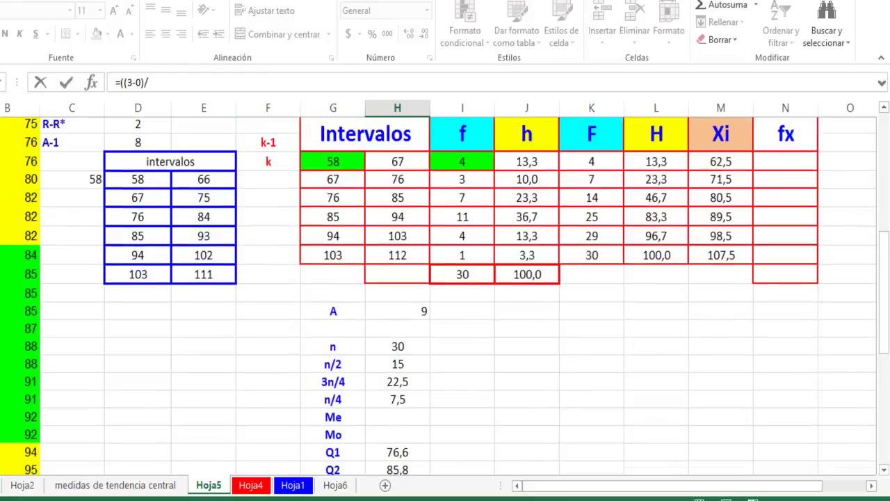
left_click(462, 182)
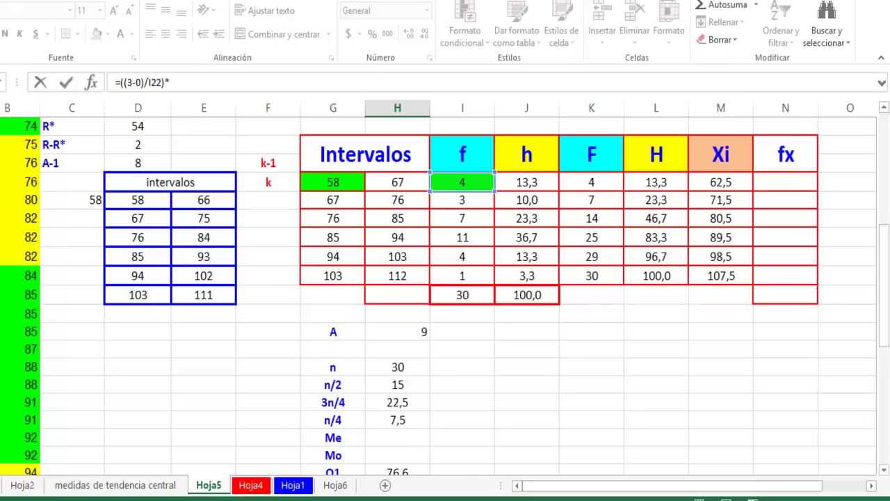
left_click(397, 332)
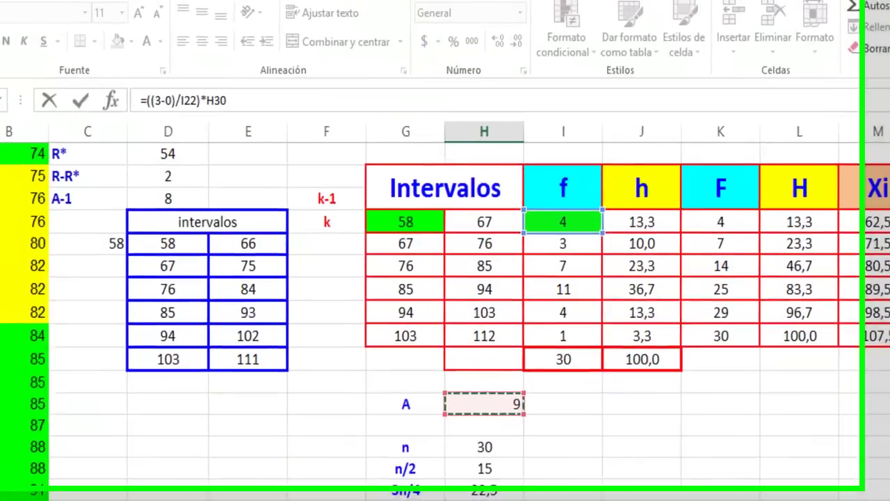
type("+")
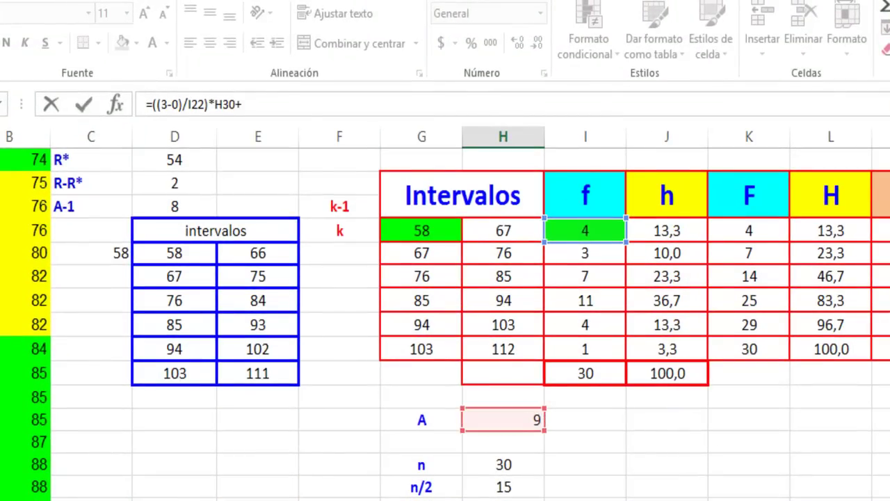
left_click(422, 230)
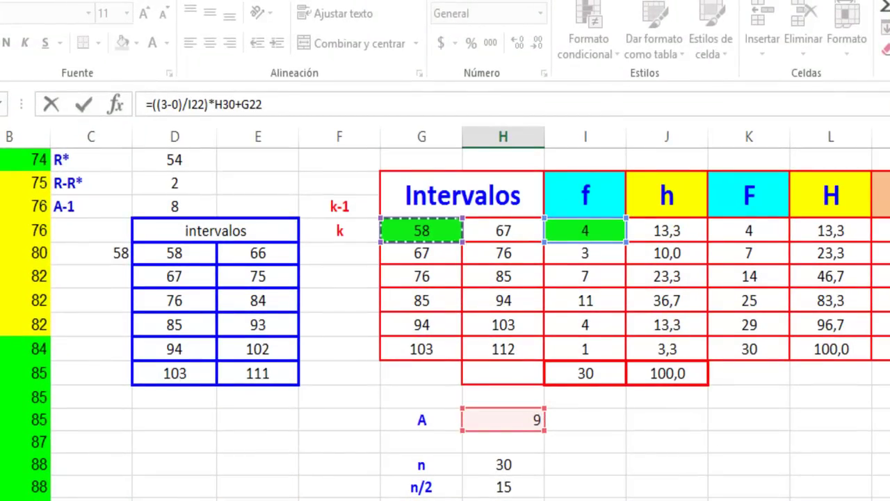
key("Return")
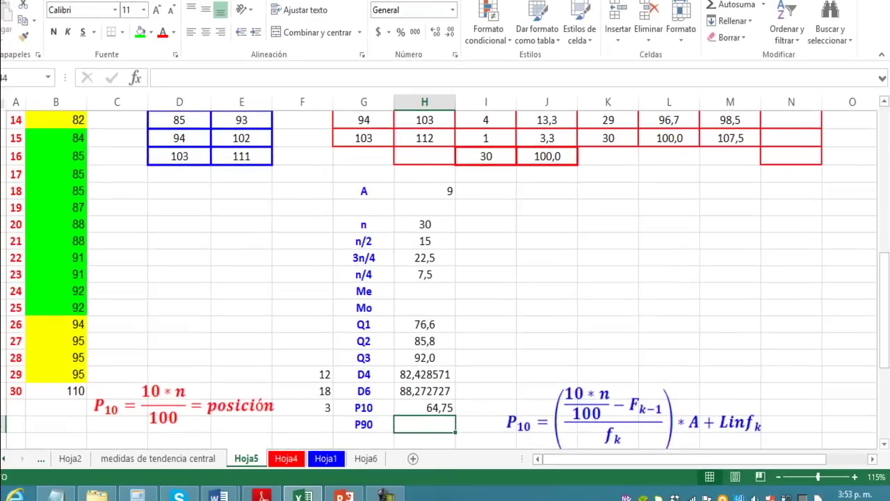
scroll(445, 278, "up", 2)
scroll(445, 278, "up", 1)
left_click_drag(364, 217, 425, 218)
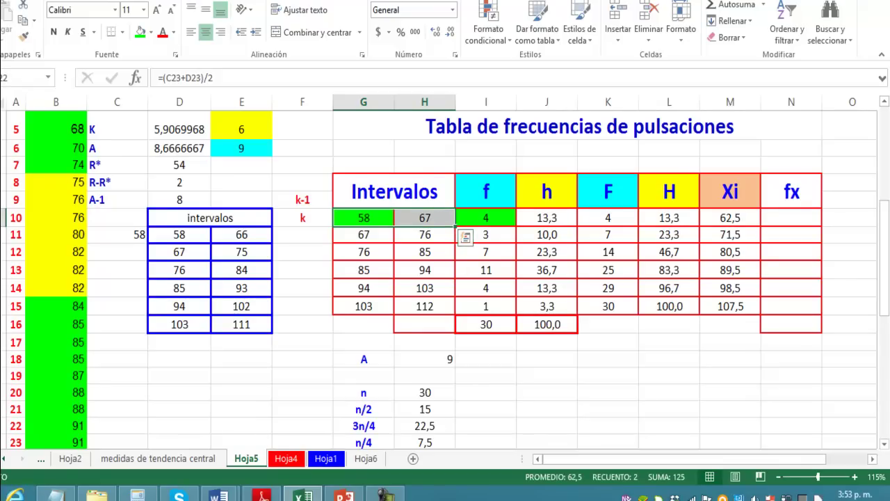
scroll(445, 278, "down", 1)
scroll(446, 278, "down", 1)
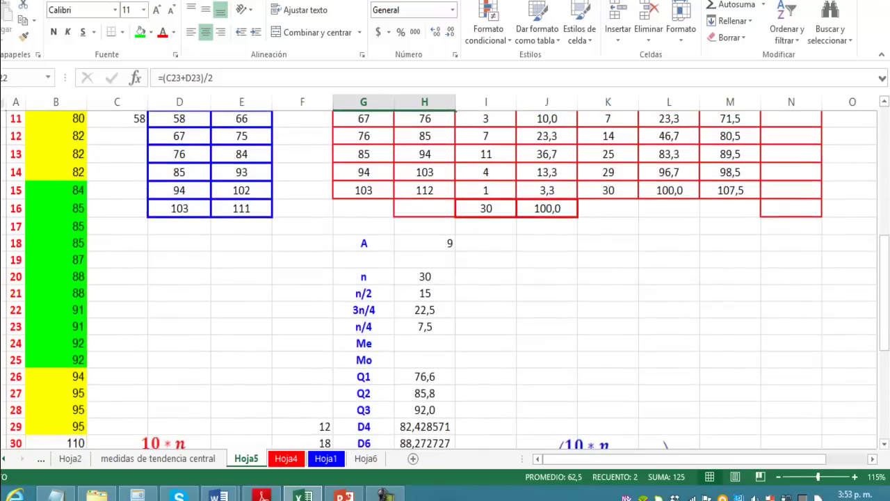
scroll(446, 278, "down", 1)
scroll(445, 278, "down", 1)
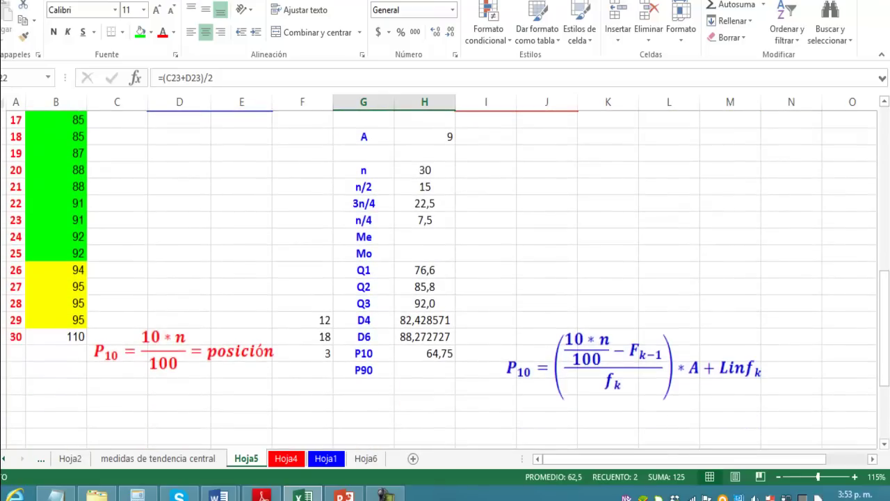
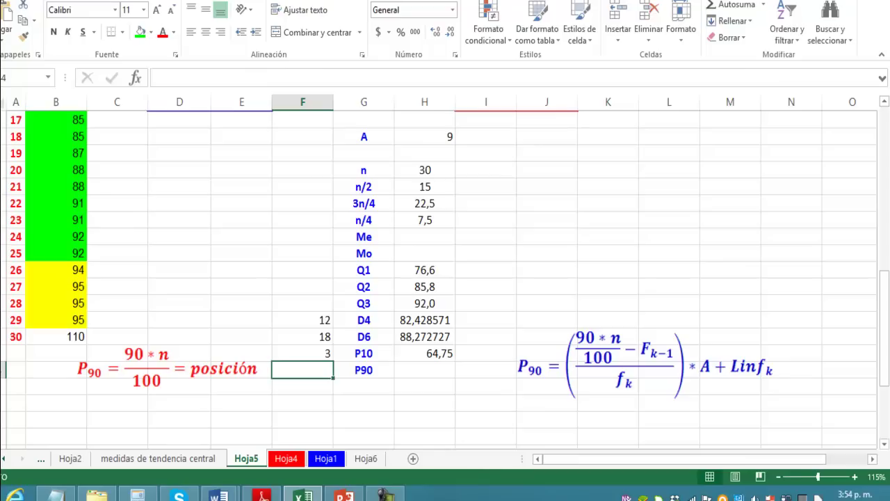
Step: Enter the P90 position formula =(90*n)/100 beside the P90 label, using n = 30 to get 27
type("=(90")
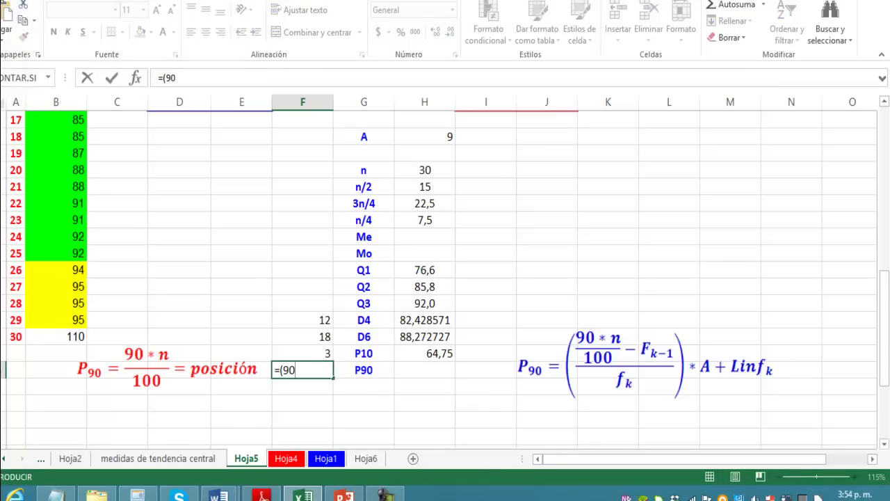
type("*")
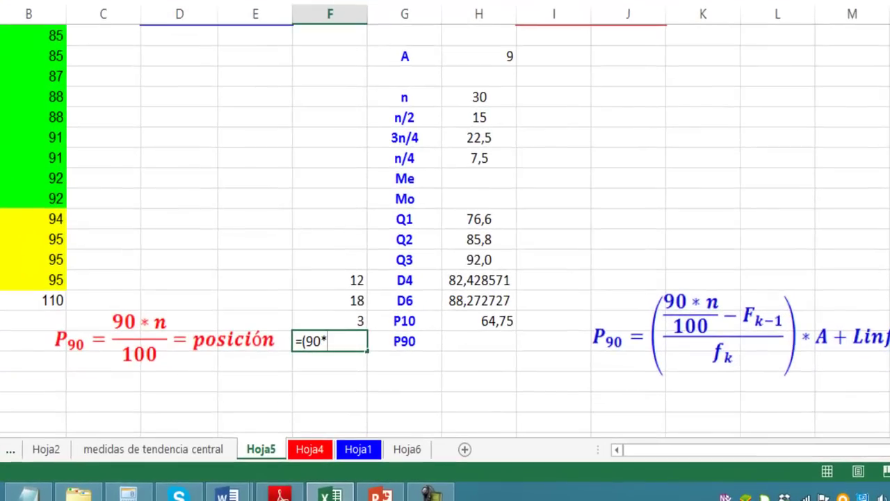
left_click(479, 97)
type(")/")
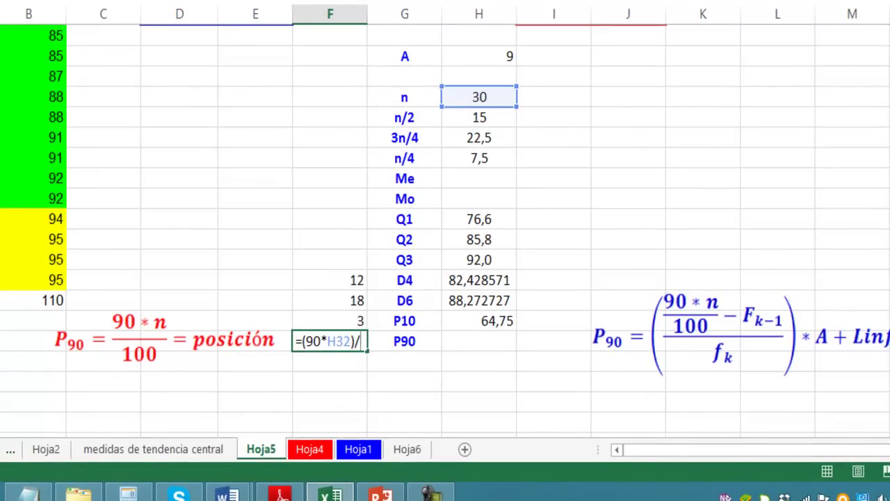
type("100")
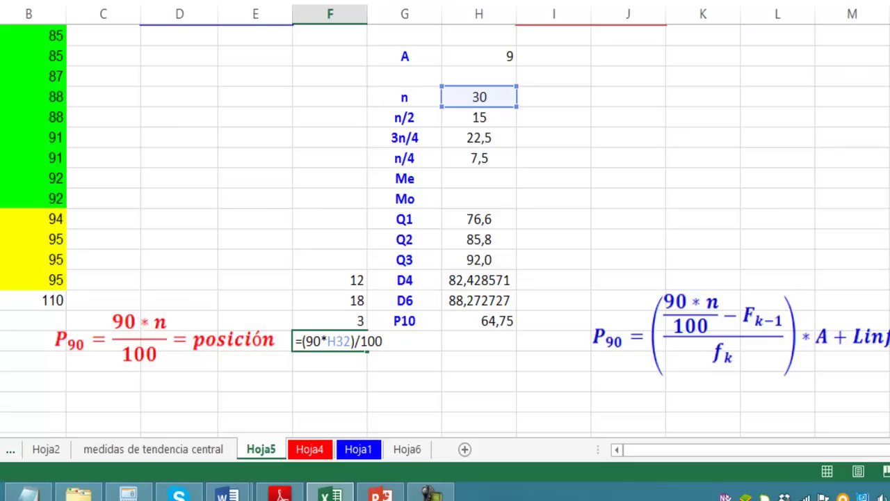
key("Return")
key("Return")
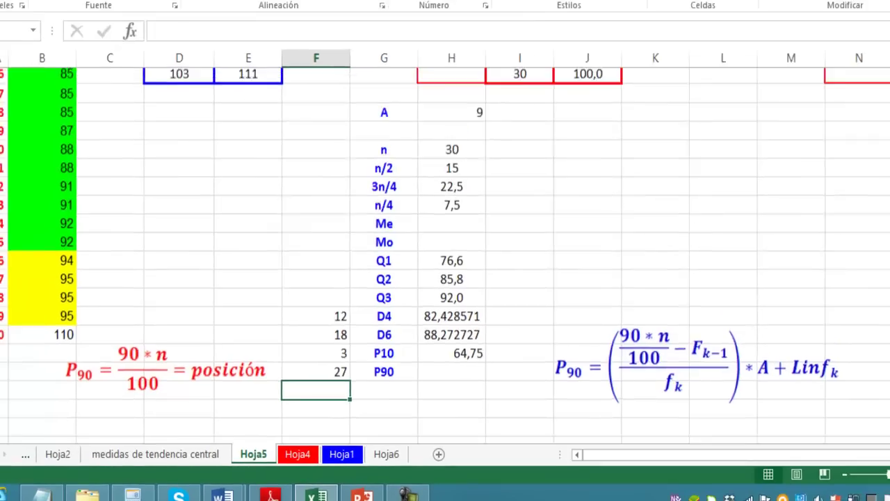
Step: Shade the cumulative frequency 25, frequency 4 and lower limit 94 cells yellow
scroll(445, 278, "up", 3)
scroll(446, 278, "down", 3)
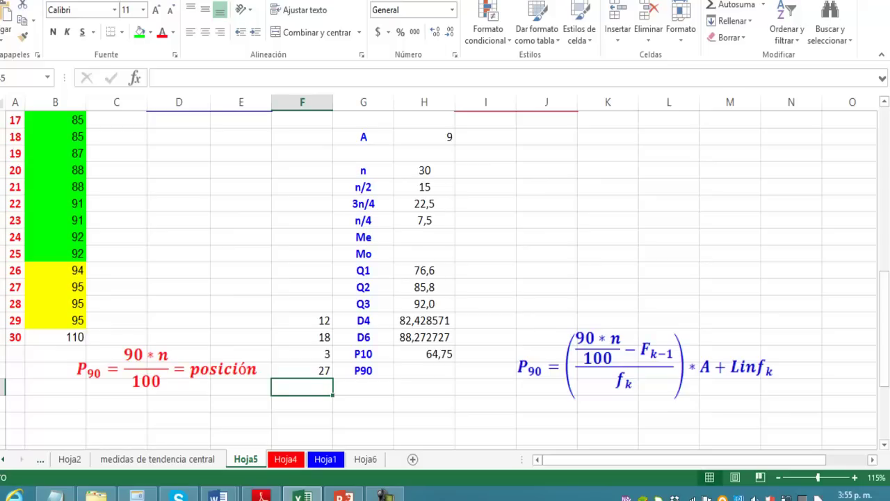
scroll(445, 279, "up", 2)
scroll(445, 279, "up", 2)
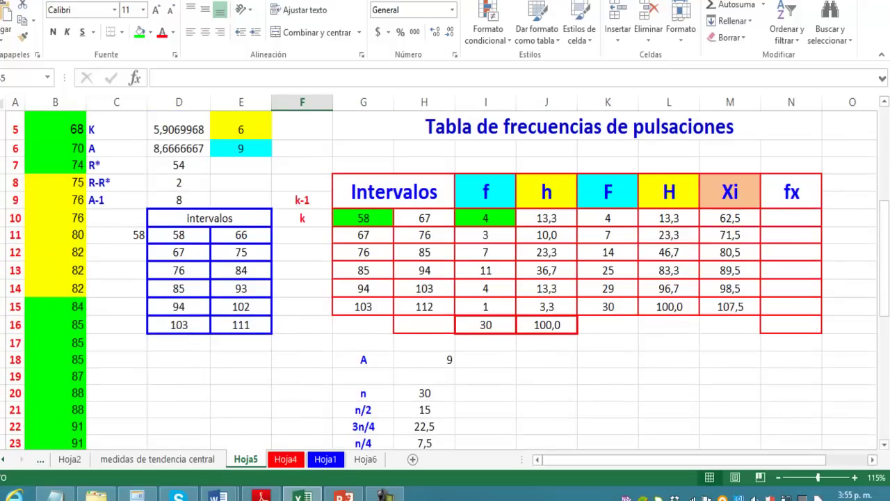
left_click(608, 270)
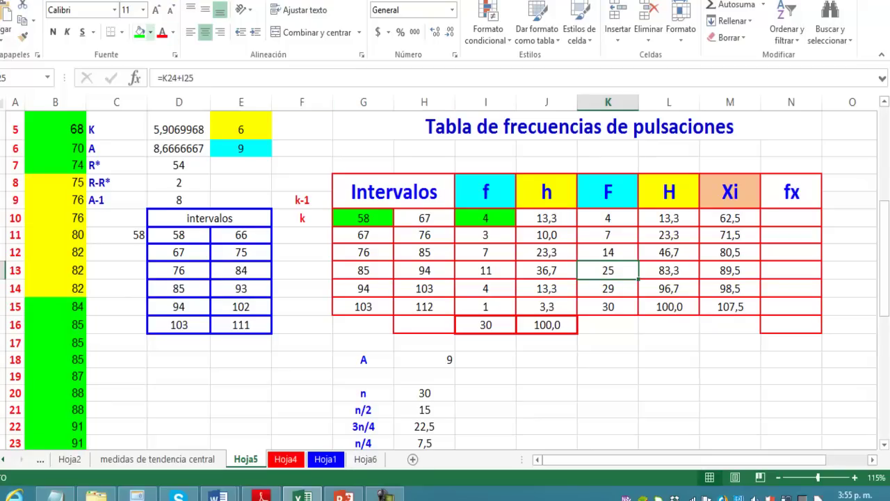
left_click(150, 32)
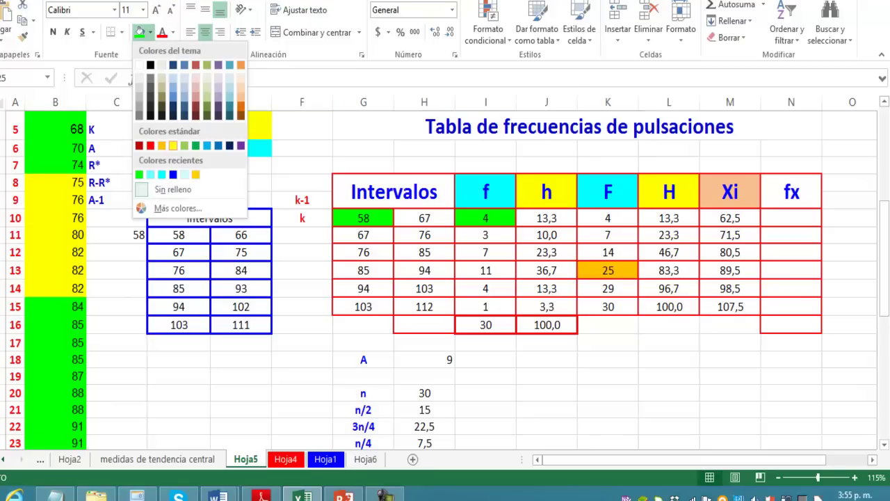
left_click(173, 145)
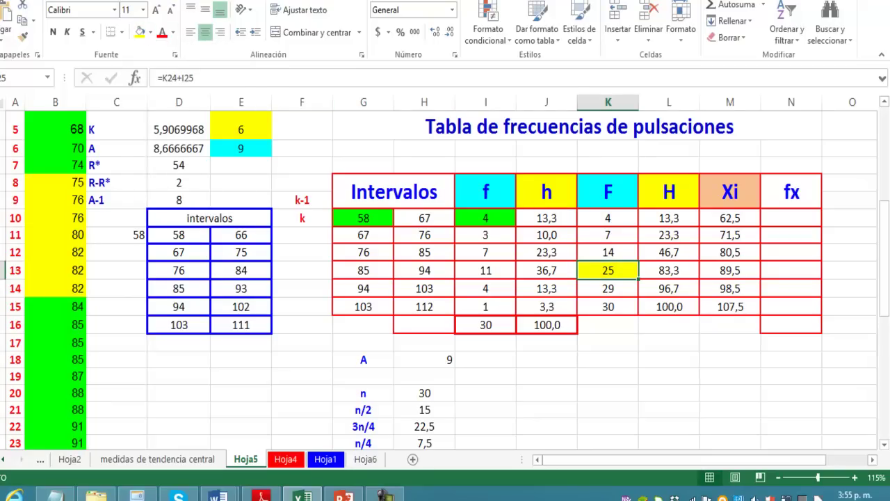
left_click(485, 288)
left_click(140, 32)
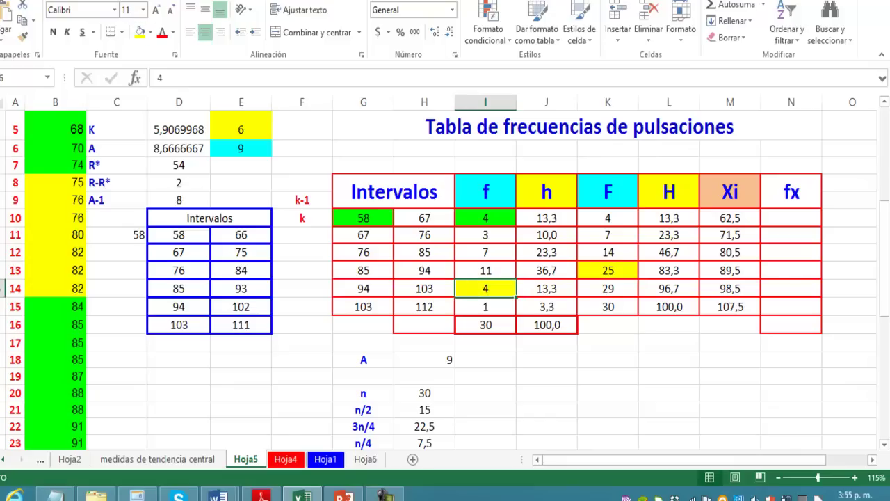
left_click(363, 288)
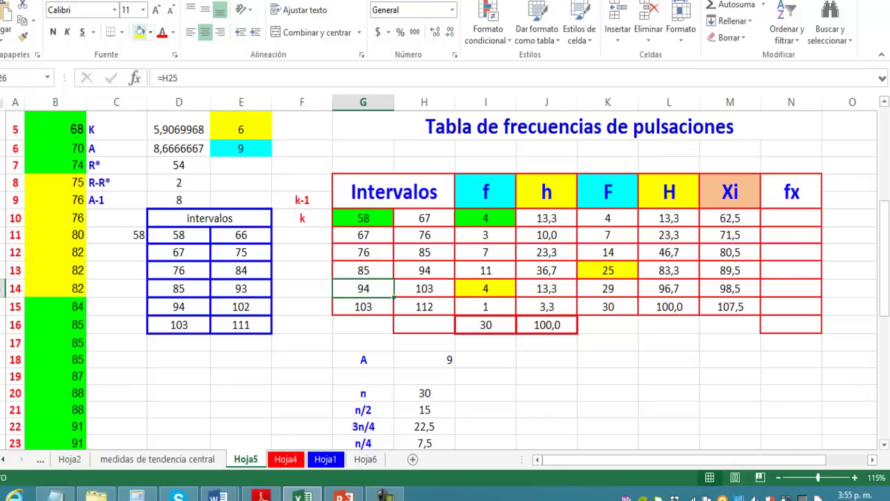
left_click(140, 32)
Step: Move the k-1 and k labels down beside the 85 and 94 class rows
left_click(302, 200)
left_click_drag(302, 200, 302, 218)
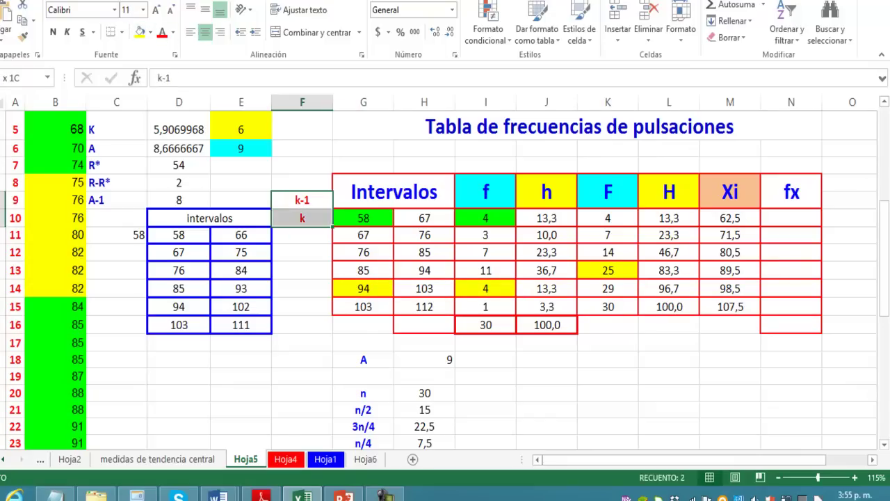
key("ctrl+c")
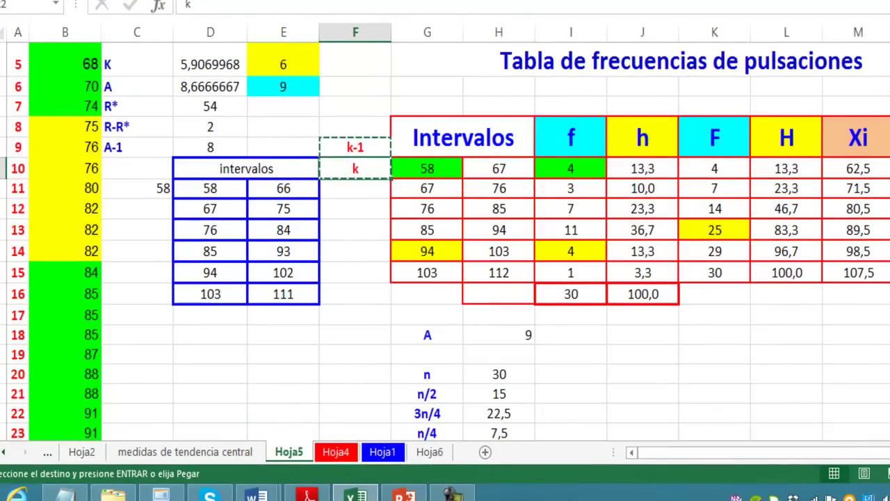
left_click(355, 230)
key("ctrl+v")
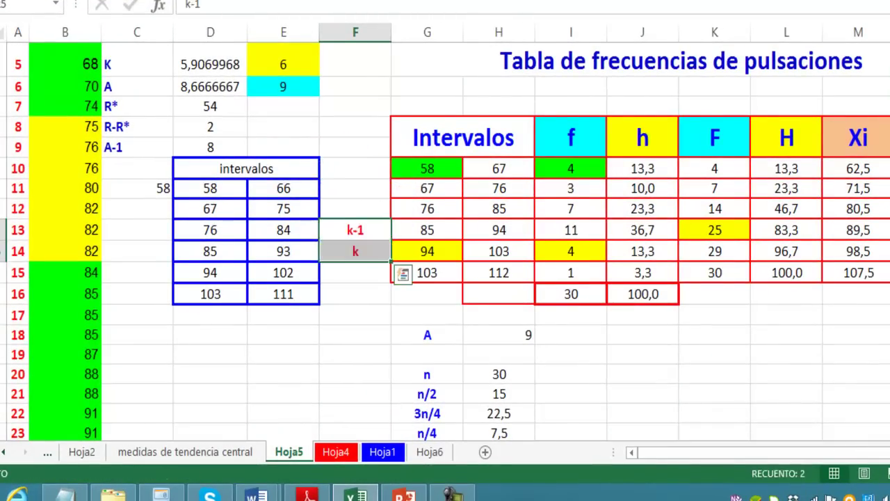
Step: Select the empty P90 result cell further down the sheet
scroll(445, 278, "down", 1)
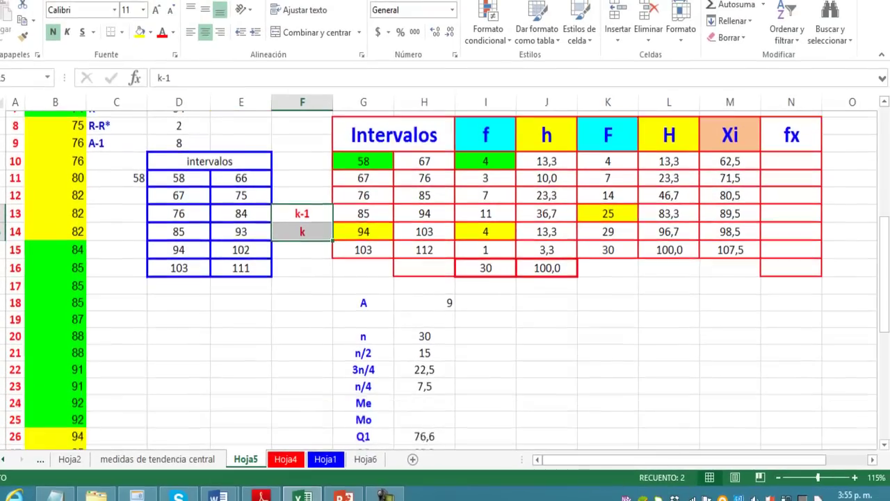
scroll(445, 278, "down", 1)
scroll(445, 279, "down", 1)
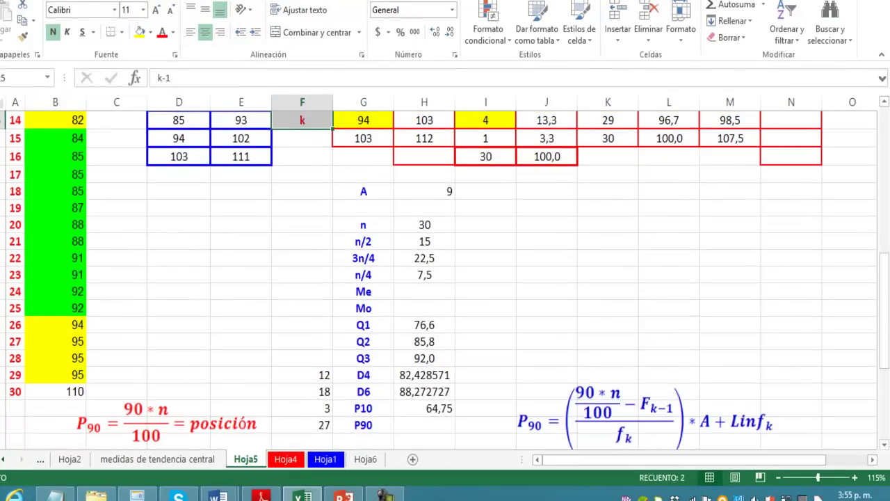
left_click(424, 425)
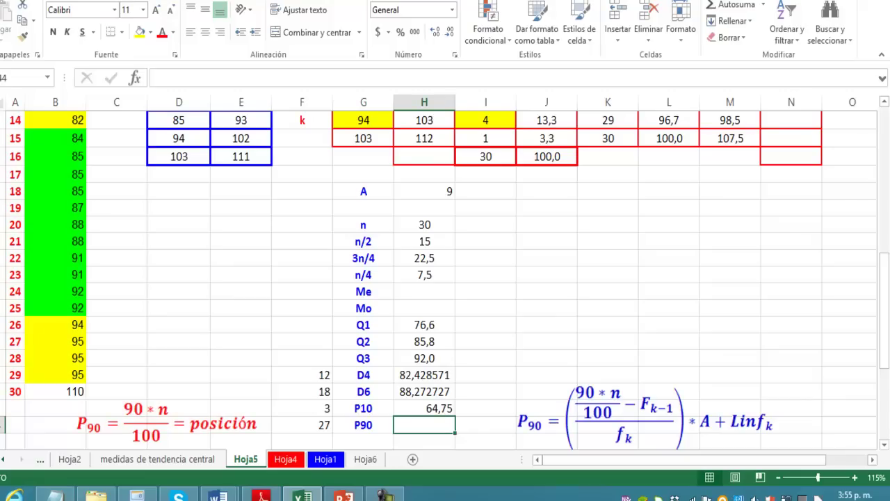
Step: Compute P90 as =((27-25)/4)*A+94, giving 98,5, then review the sheet
scroll(445, 278, "down", 2)
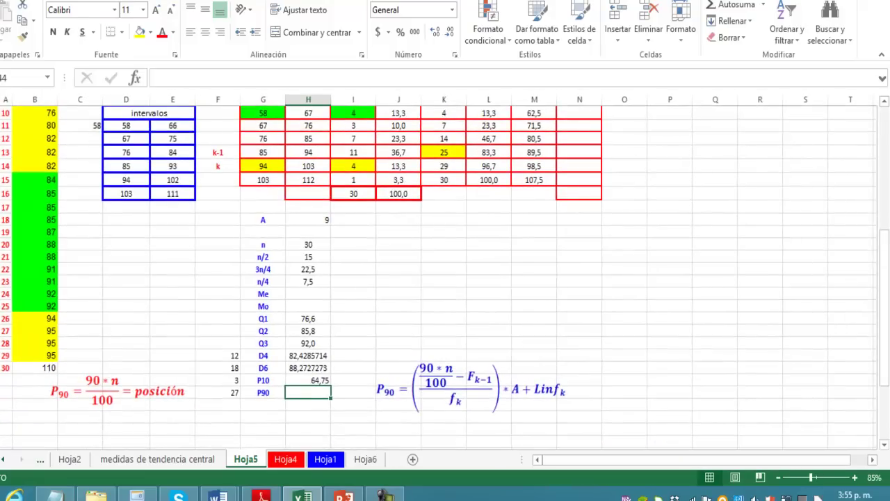
type("=((")
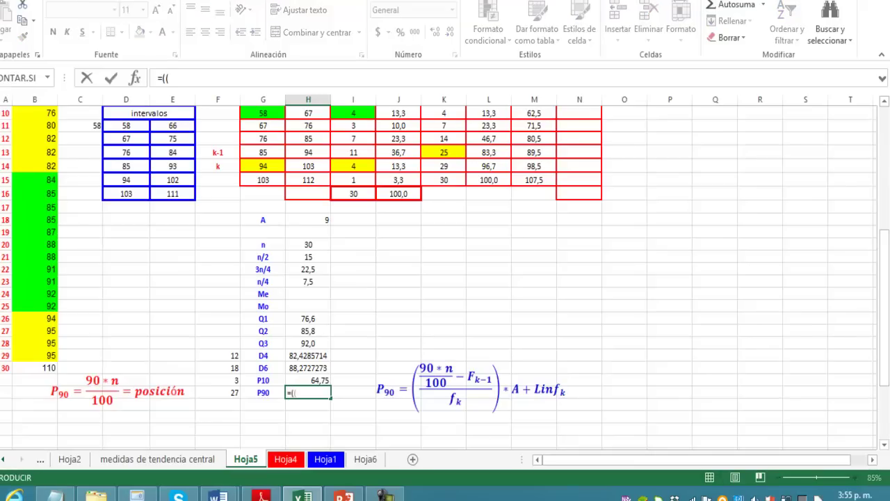
type("27")
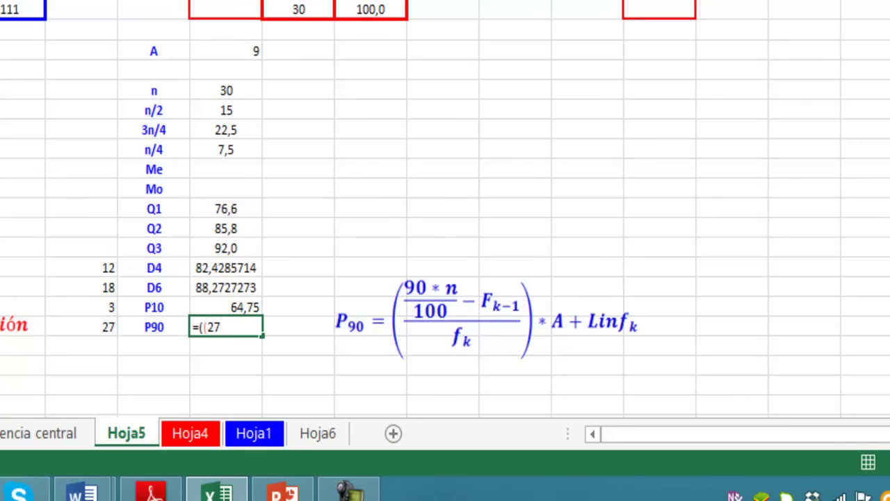
type("-")
left_click(444, 152)
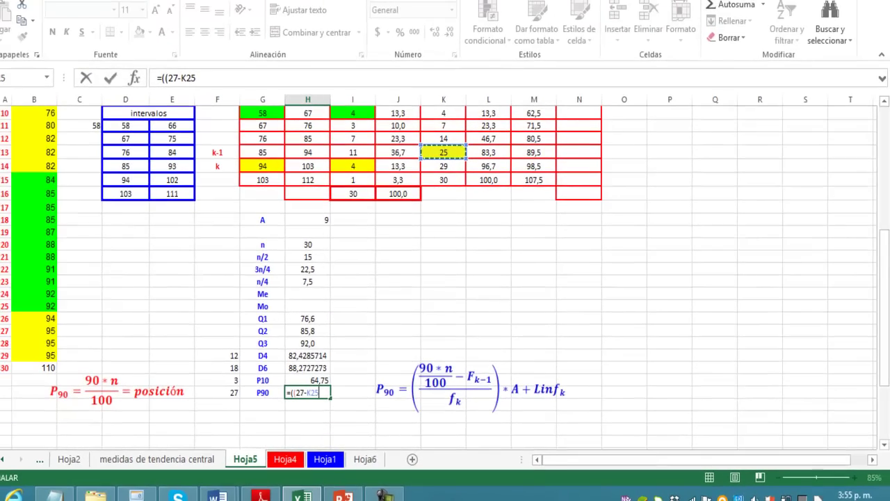
type(")/")
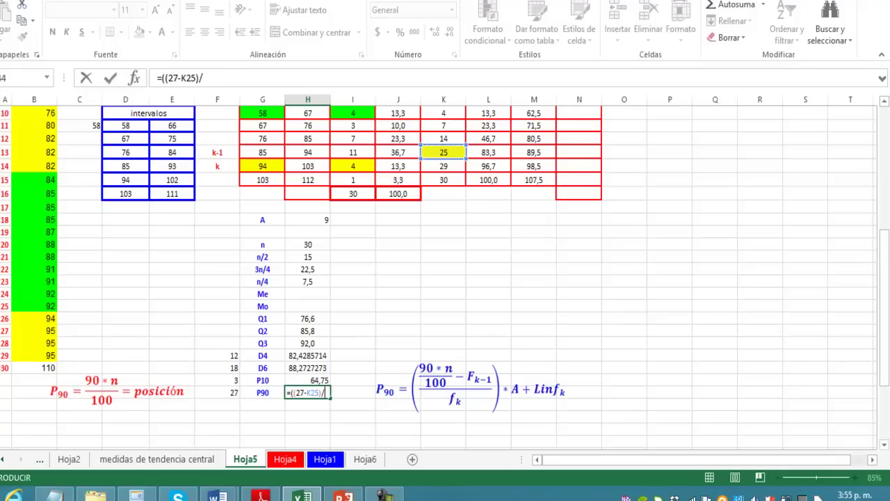
left_click(353, 166)
type(")*")
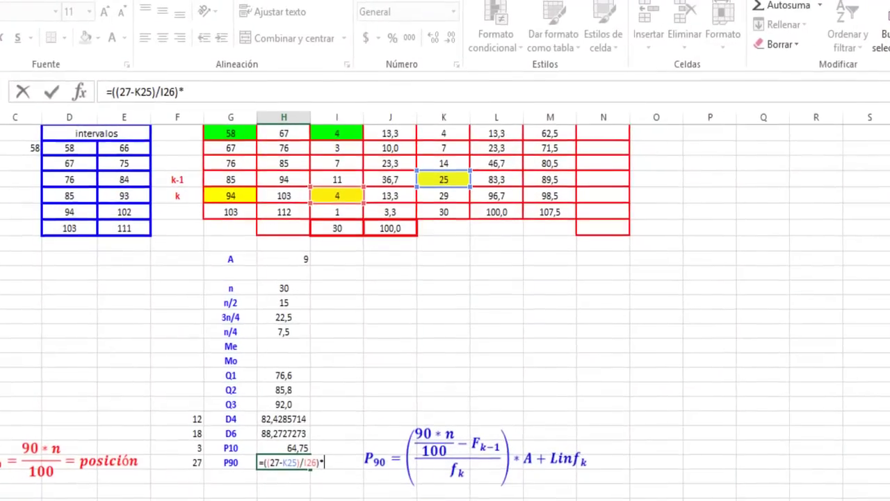
left_click(284, 259)
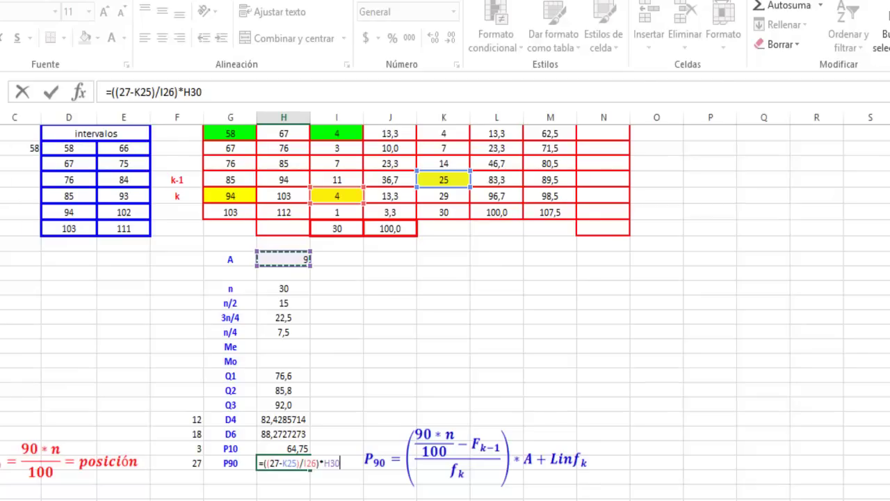
type("+")
left_click(230, 196)
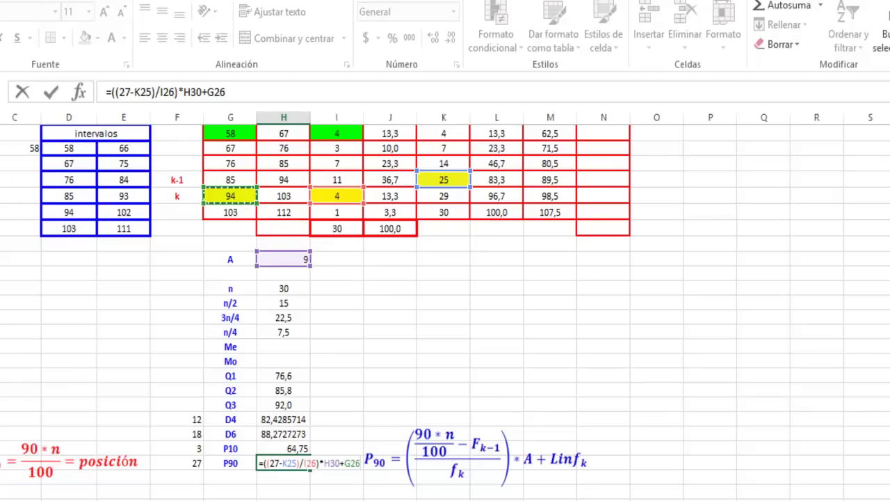
key("Return")
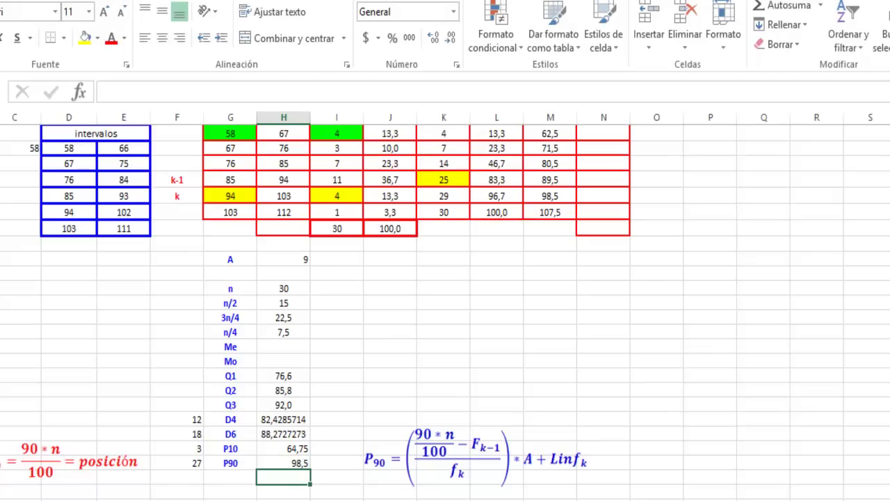
scroll(445, 292, "down", 1)
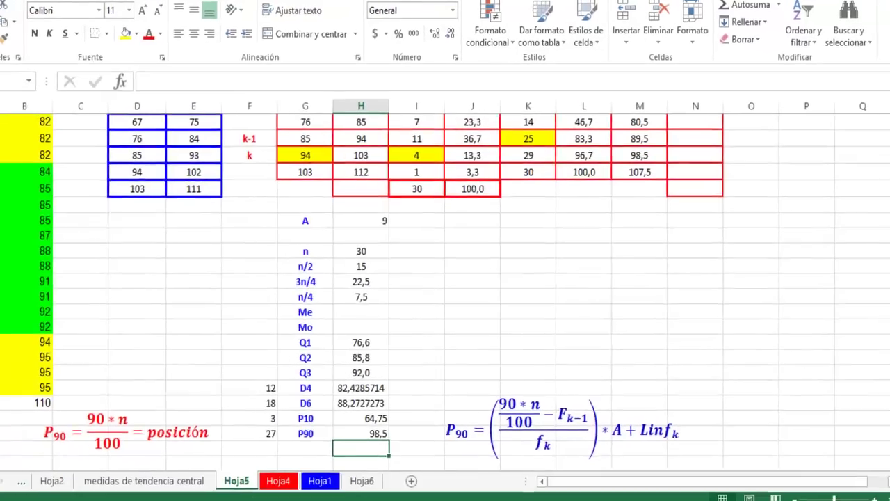
scroll(446, 292, "up", 1, "ctrl")
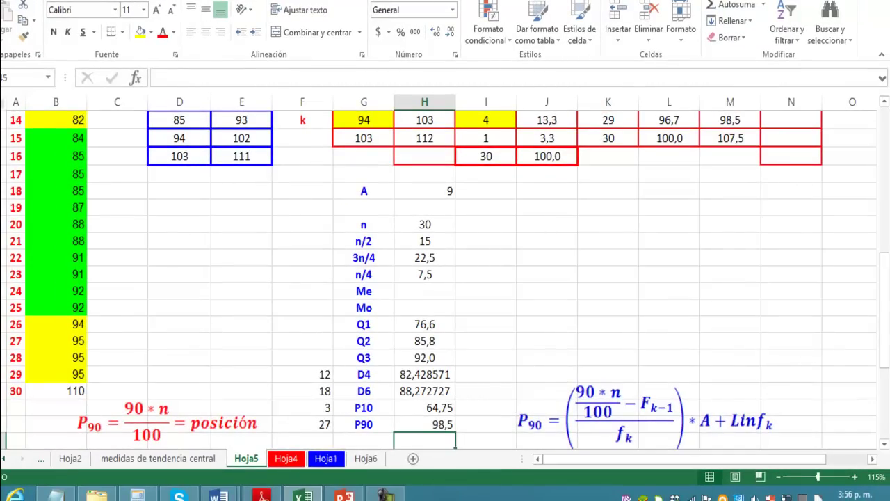
scroll(445, 278, "up", 1)
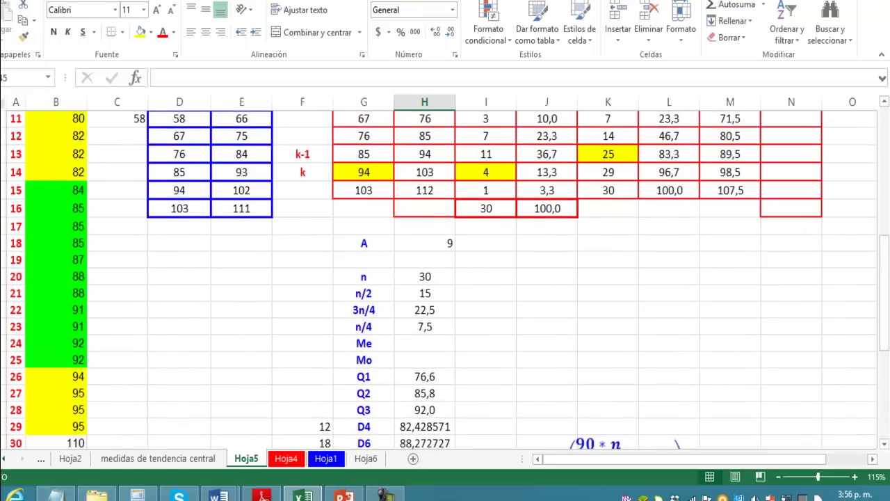
scroll(445, 278, "up", 1)
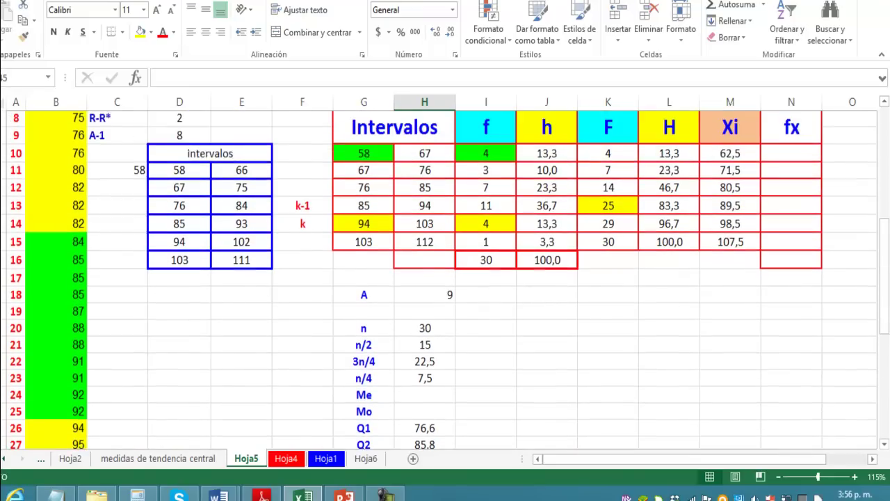
scroll(445, 279, "down", 1)
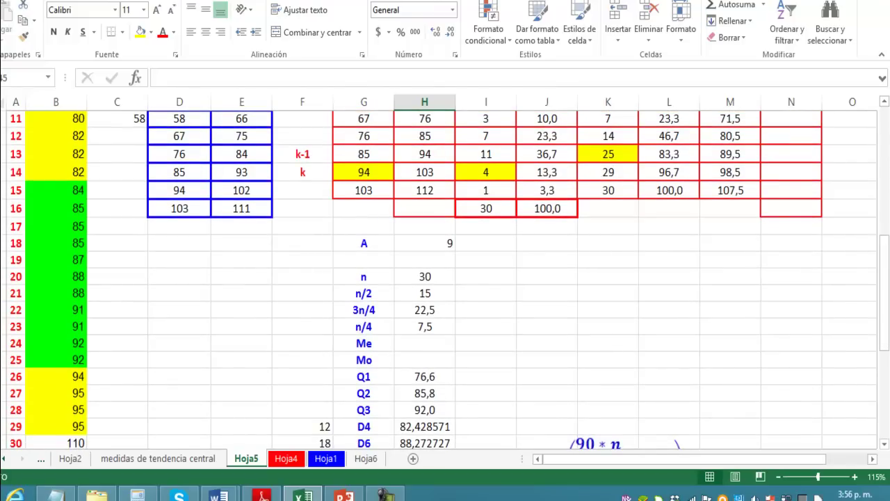
scroll(445, 278, "up", 1)
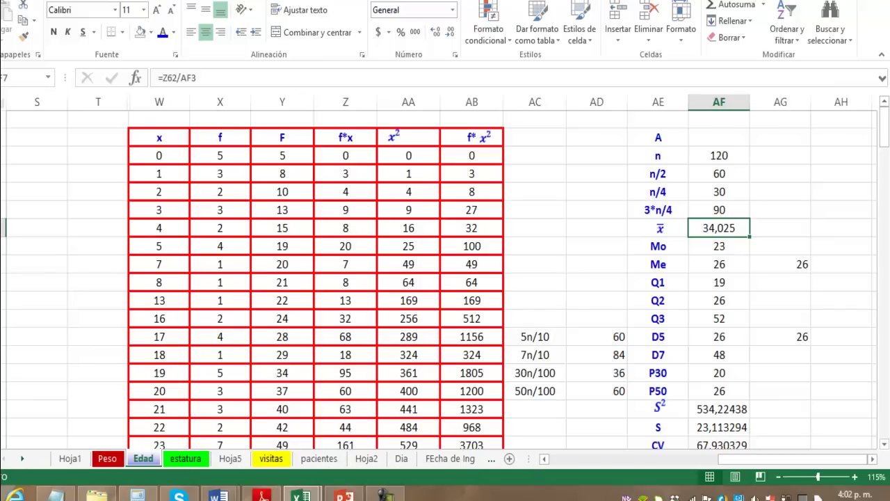
Step: Clear the Q1 through CV result values from the Edad summary column
left_click(718, 282)
left_click_drag(718, 282, 719, 444)
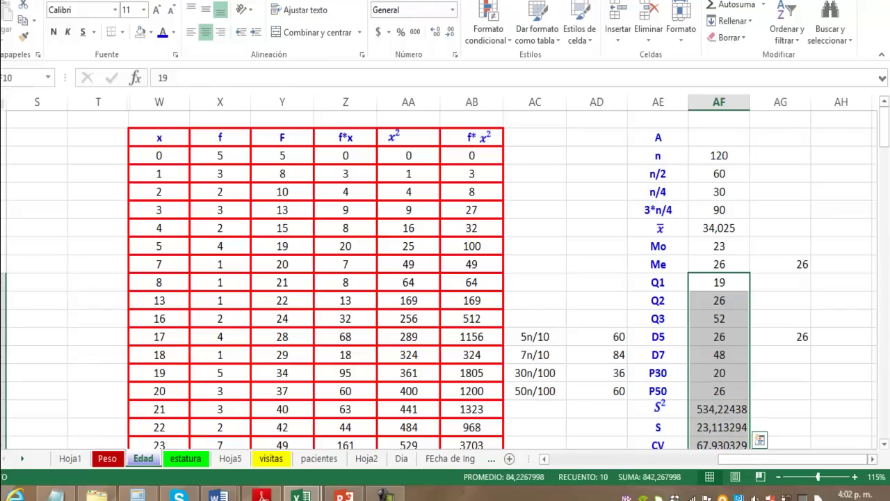
key("Delete")
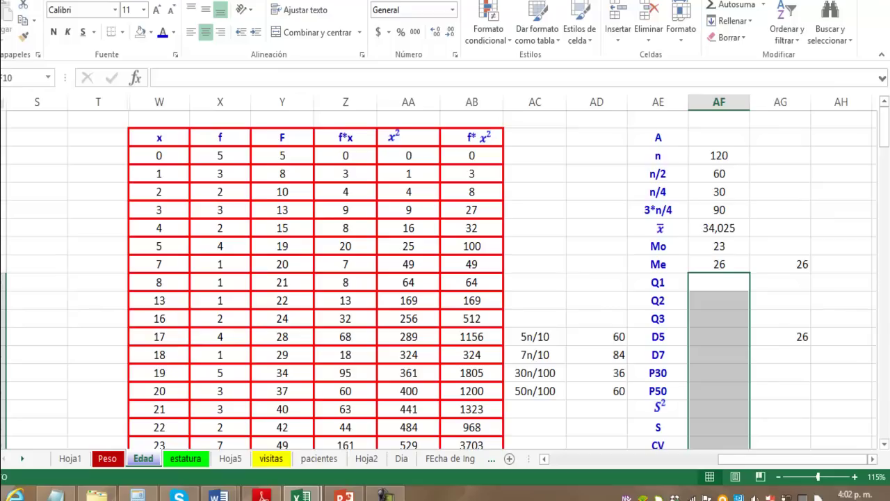
left_click_drag(535, 227, 535, 354)
left_click(158, 137)
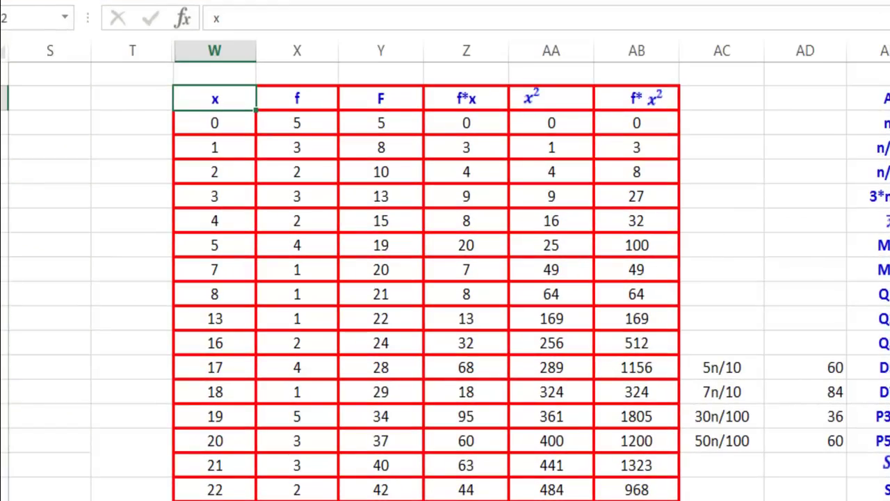
left_click(297, 98)
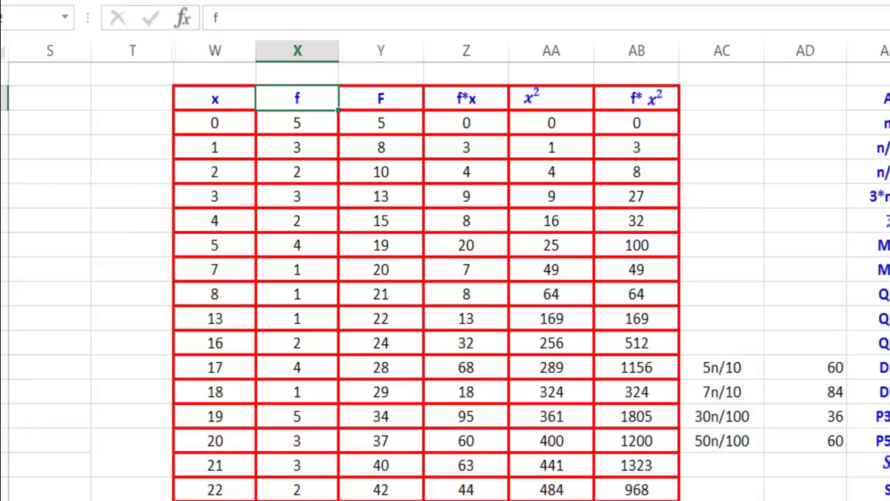
left_click(380, 98)
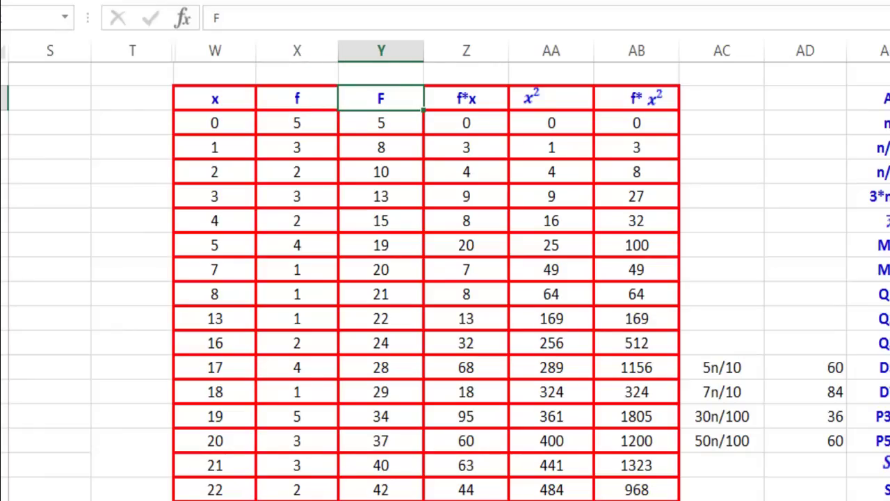
left_click(466, 98)
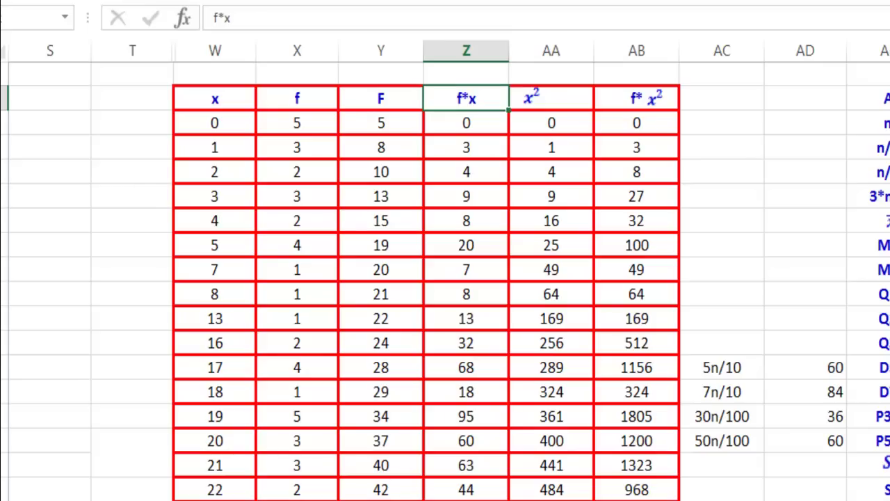
Step: Fill the mean result 34,025 yellow
left_click(887, 219)
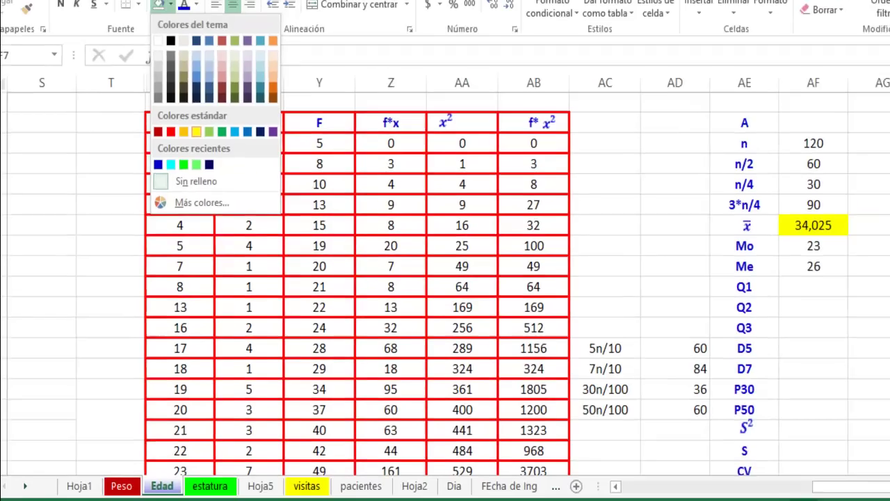
left_click(223, 109)
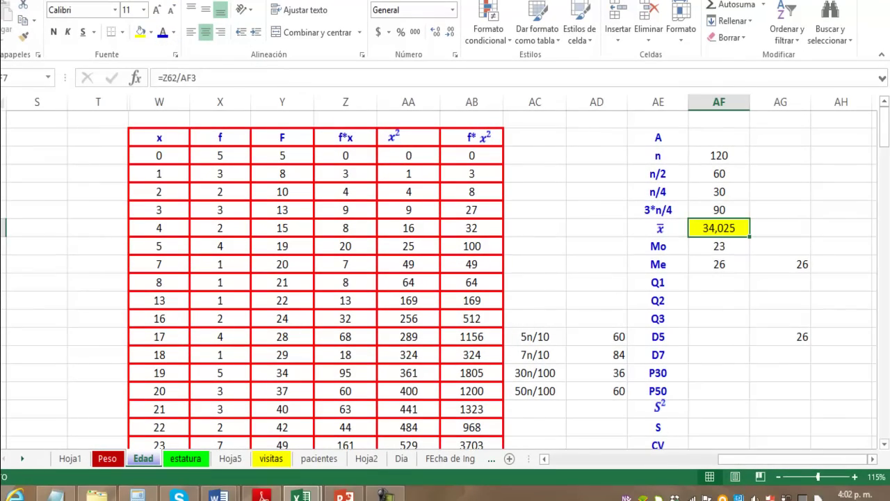
left_click(597, 191)
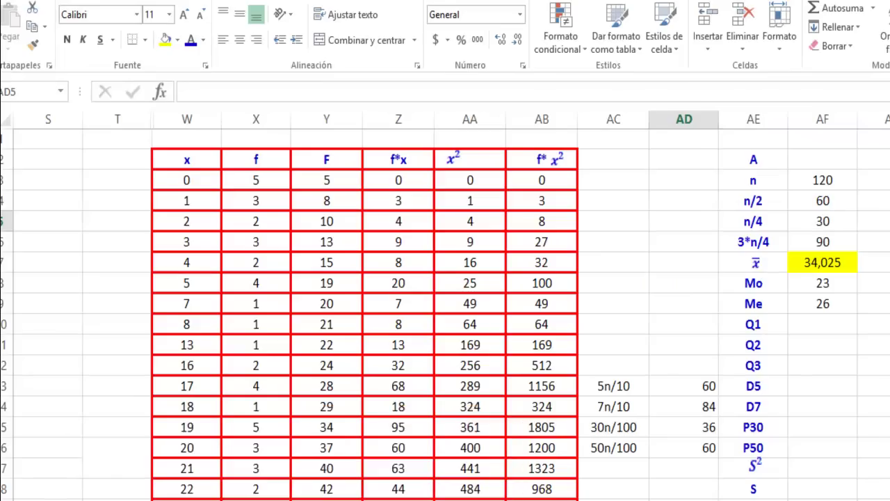
Step: Bring the Excel workbook back to the front from the YouTube video
left_click(424, 466)
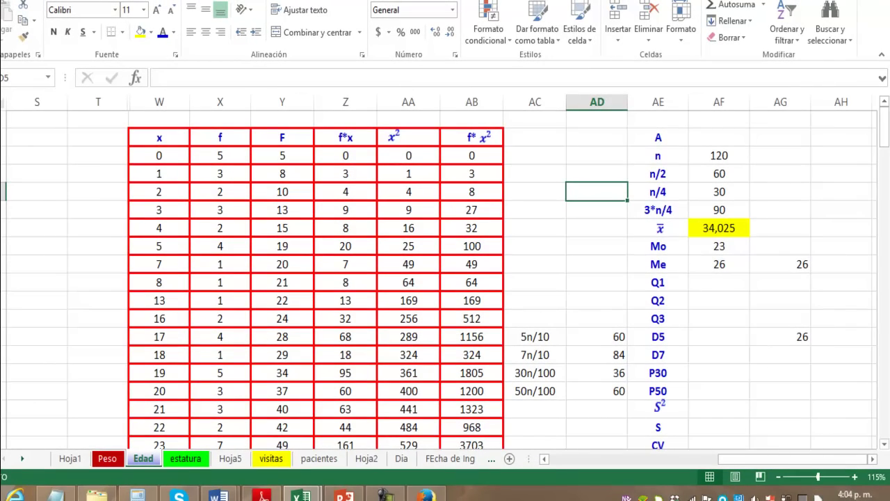
Step: Rename the D5 and D7 labels to D4 and D6
scroll(446, 278, "down", 1)
scroll(445, 278, "down", 2)
scroll(445, 278, "down", 1)
scroll(445, 279, "down", 3)
scroll(445, 278, "down", 1)
scroll(445, 278, "down", 2)
scroll(445, 278, "down", 4)
scroll(445, 278, "down", 2)
scroll(445, 279, "down", 1)
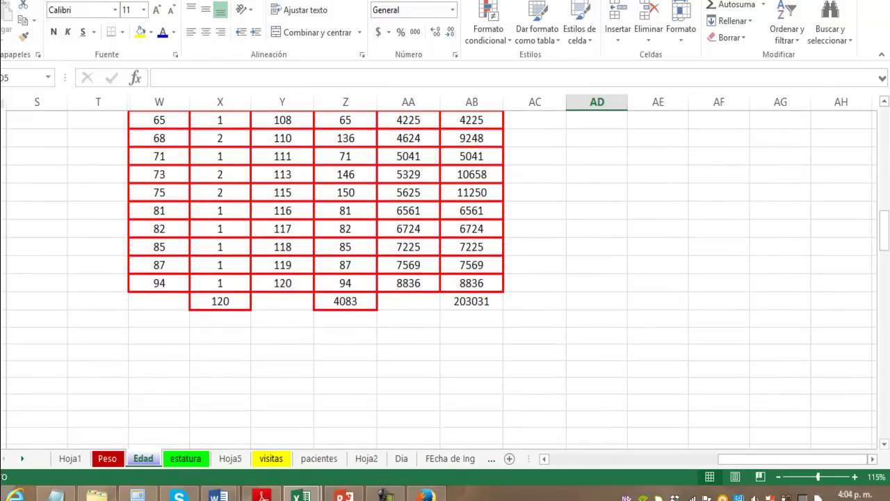
scroll(445, 278, "up", 2)
scroll(445, 278, "up", 6)
scroll(445, 278, "up", 10)
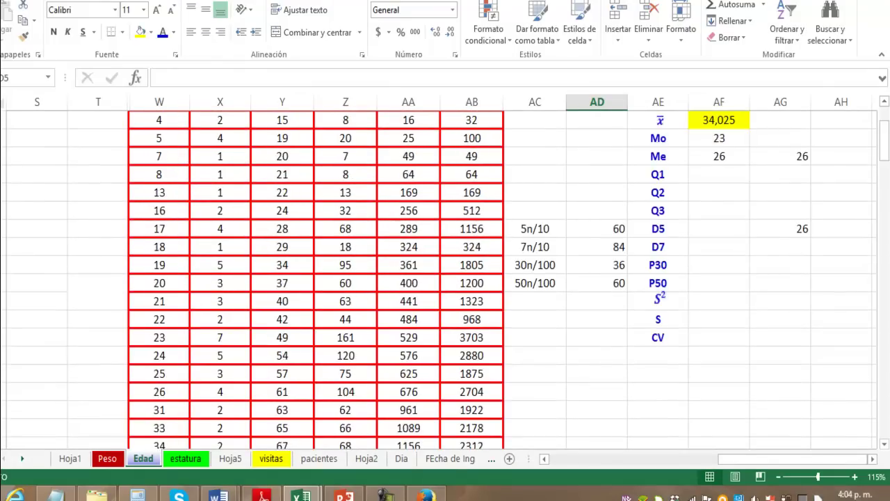
scroll(445, 278, "up", 1)
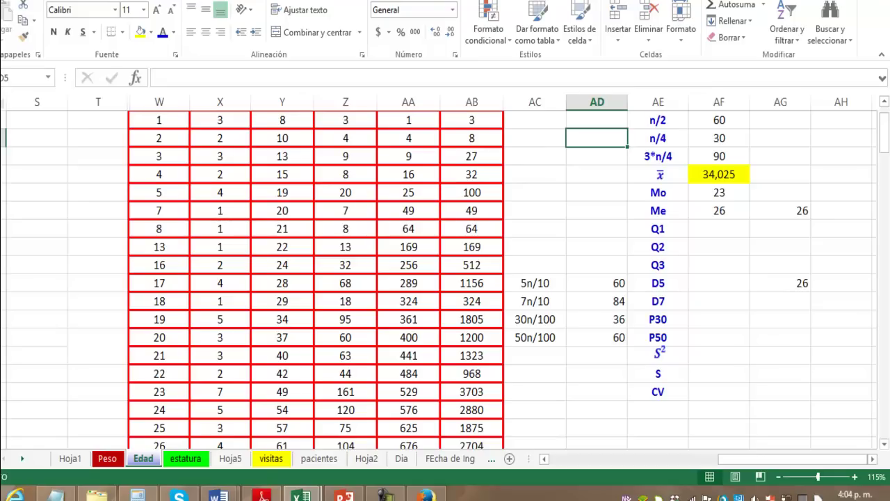
left_click(635, 228)
left_click(657, 283)
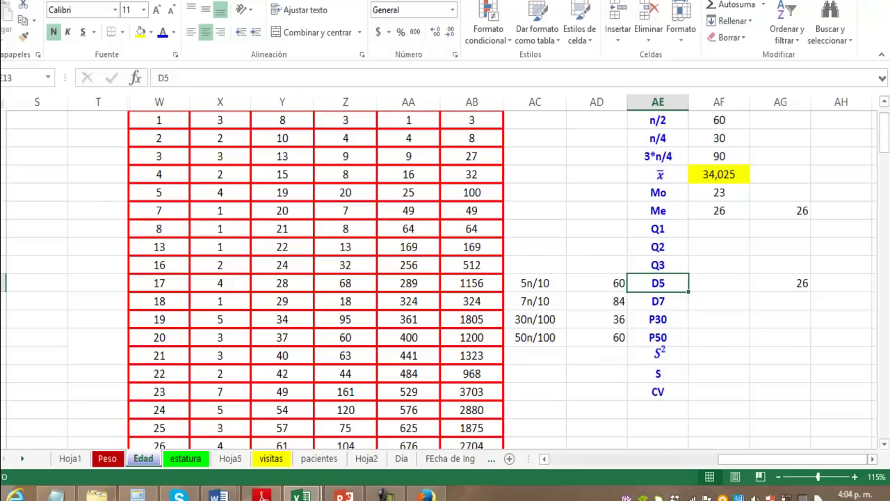
key("F2")
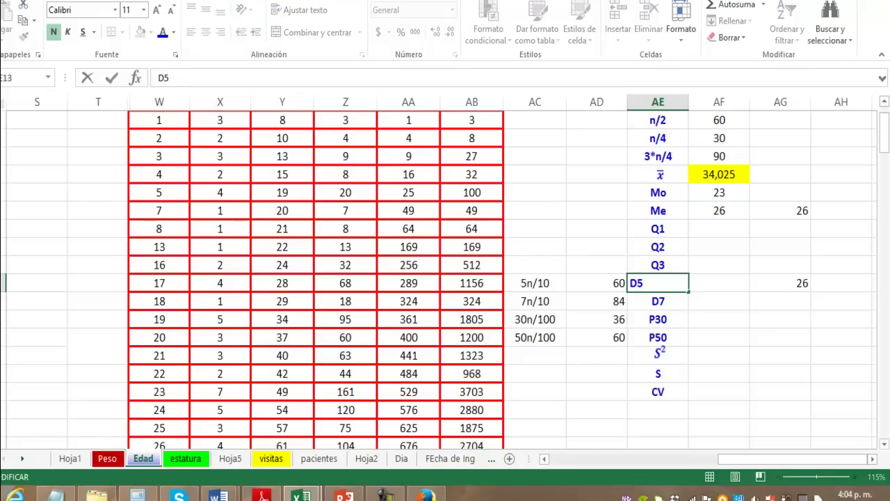
key("BackSpace")
type("4")
key("Return")
key("F2")
key("BackSpace")
type("6")
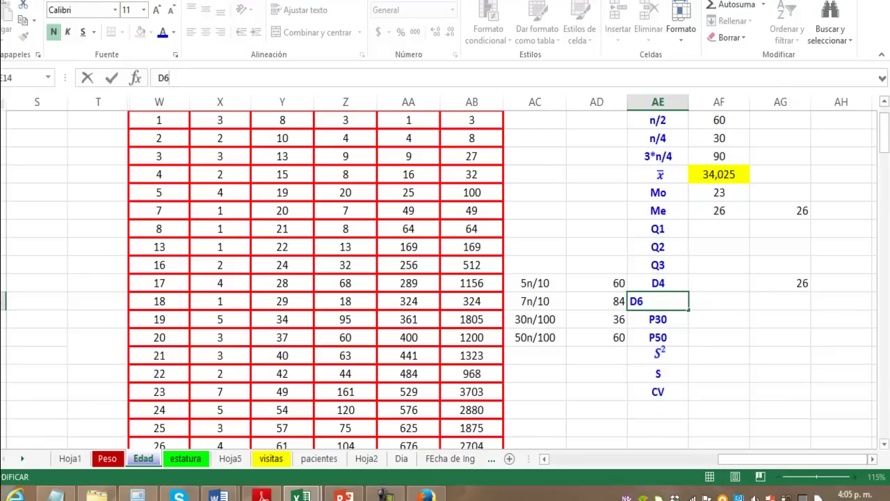
key("Return")
Step: Rename the P30 and P50 labels to P10 and P90
key("Right")
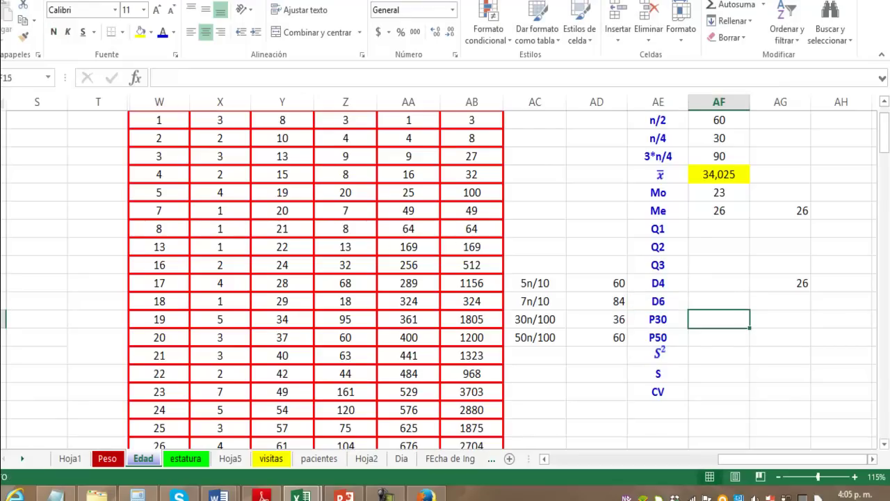
key("Left")
key("F2")
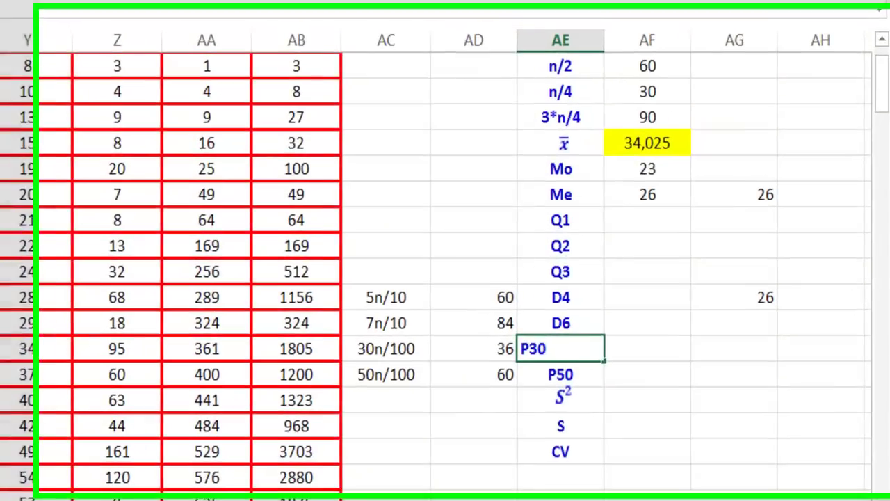
key("BackSpace")
key("BackSpace")
type("10")
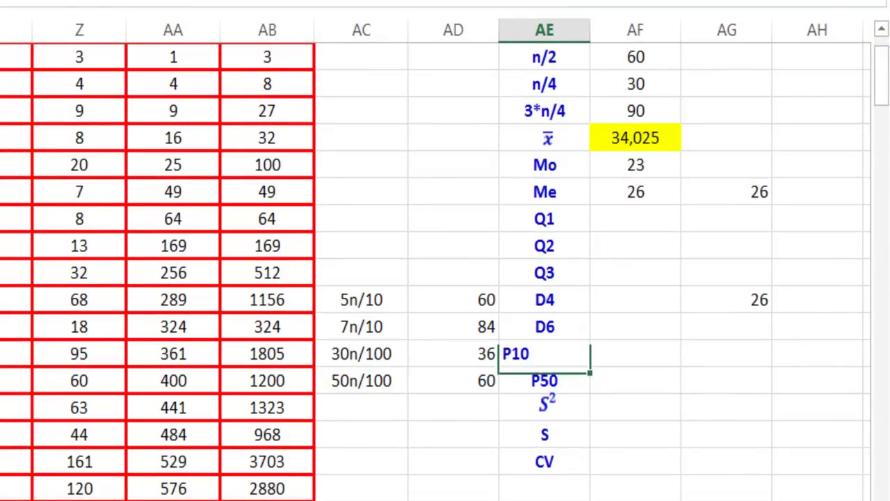
key("Return")
key("F2")
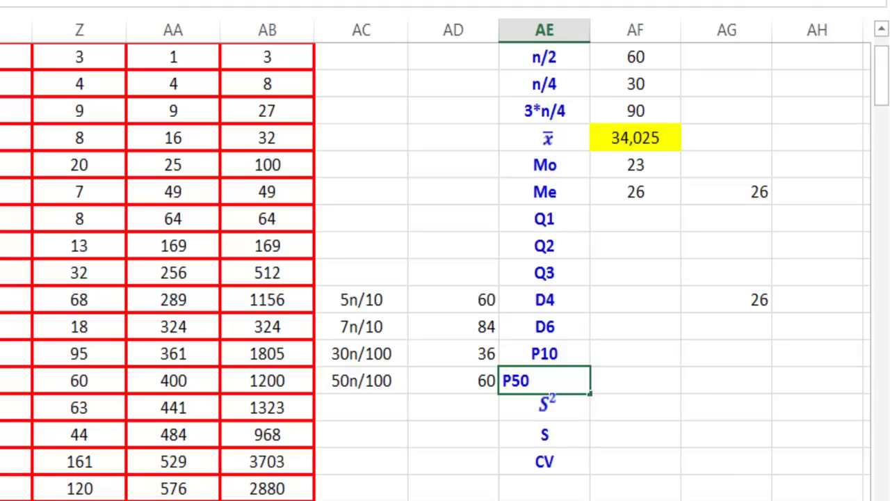
key("BackSpace")
key("BackSpace")
type("90")
Step: Confirm the P90 label and change the D4 position expression from 5n/10 to 4n/10
left_click(453, 461)
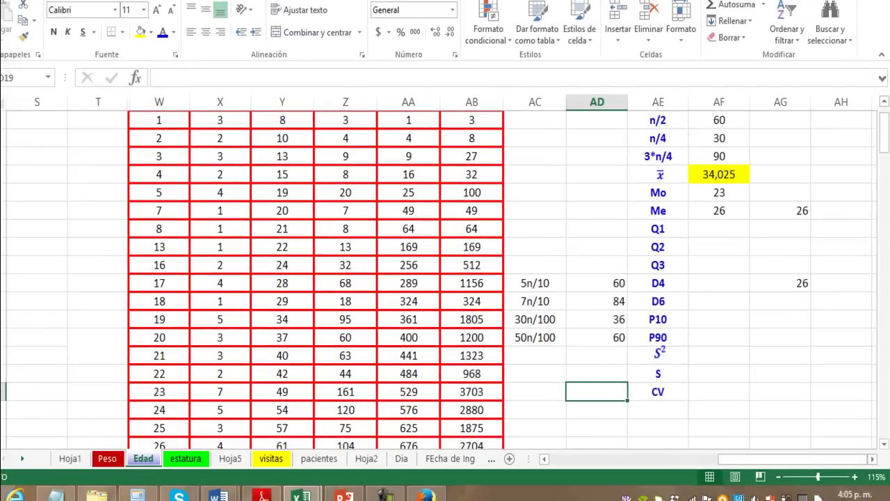
left_click(535, 283)
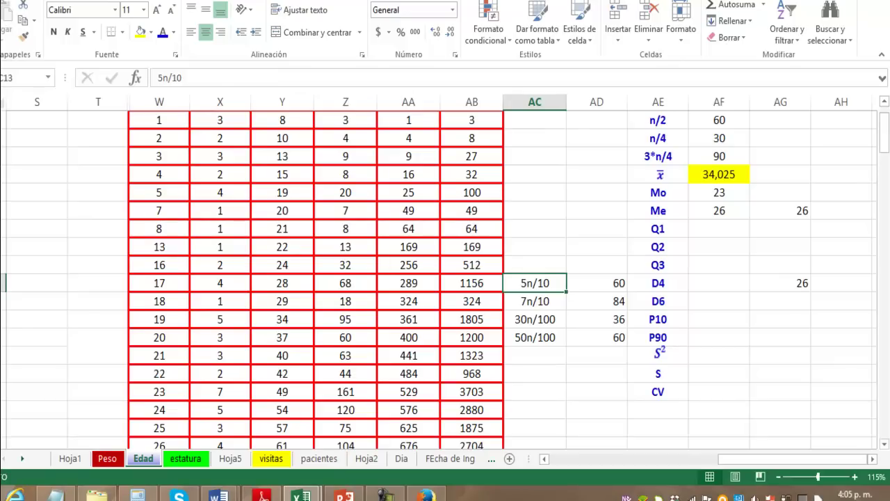
left_click(160, 78)
key("BackSpace")
type("4")
key("Return")
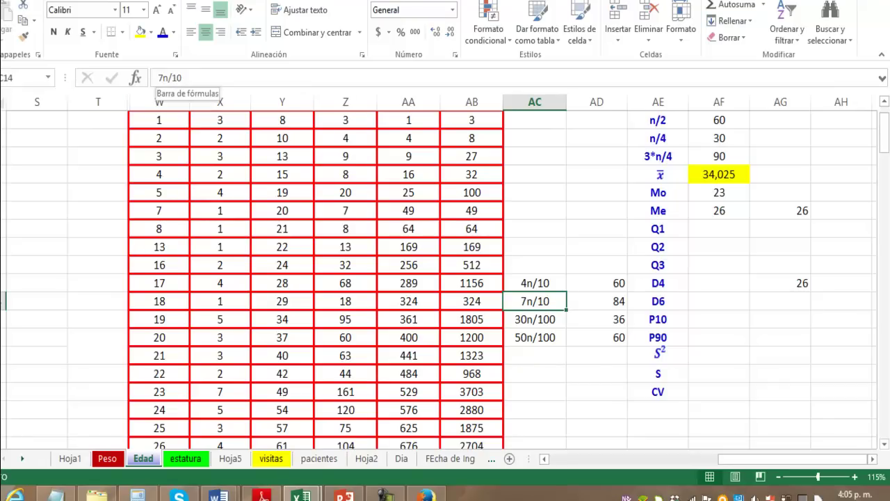
Step: After comparing with the other workbook, change the P10 expression from 30n/100 to 10n/100
key("ctrl+Tab")
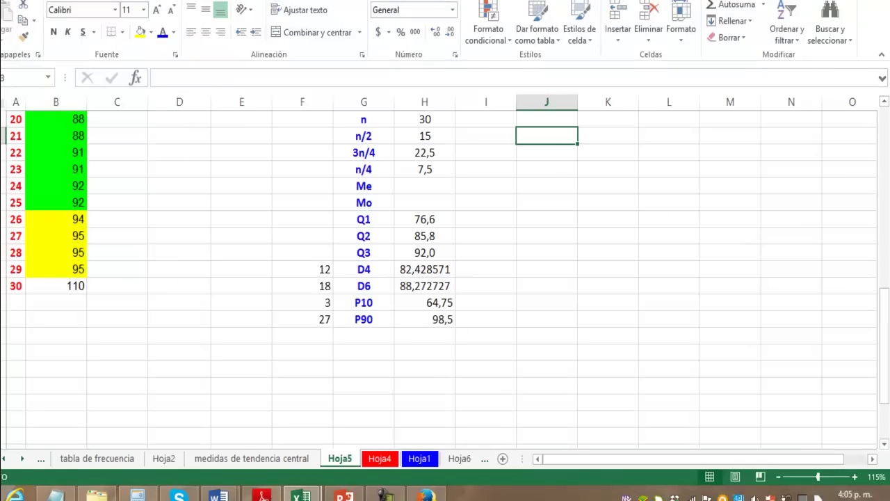
scroll(445, 278, "up", 4)
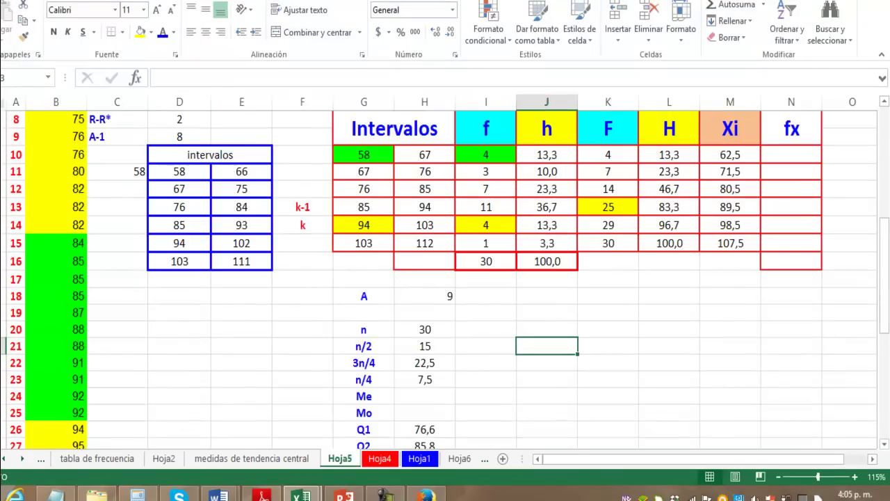
mouse_move(301, 495)
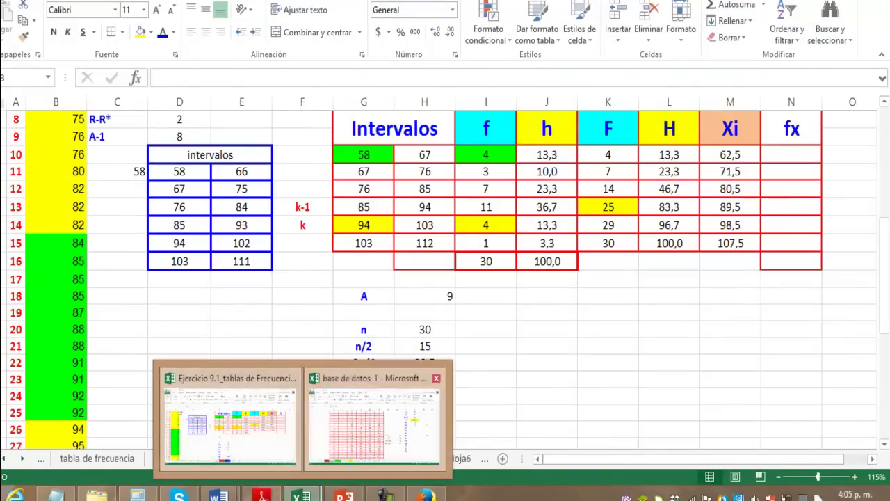
left_click(374, 424)
left_click(535, 319)
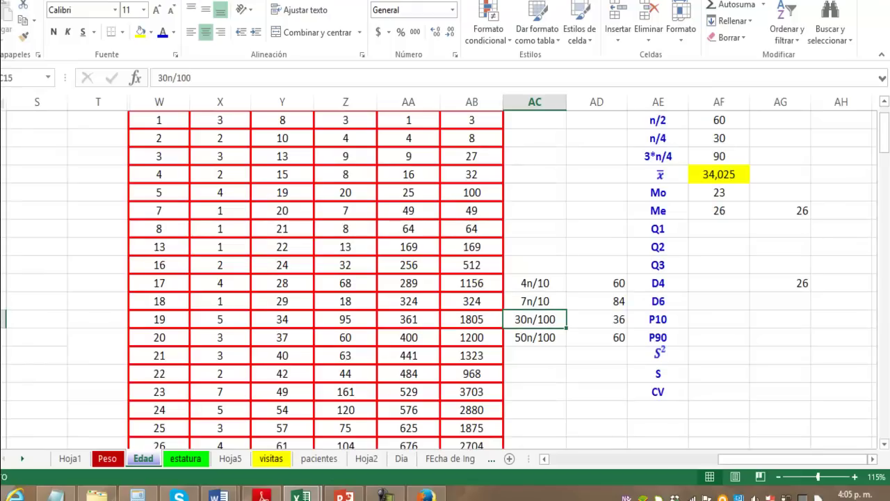
left_click(168, 78)
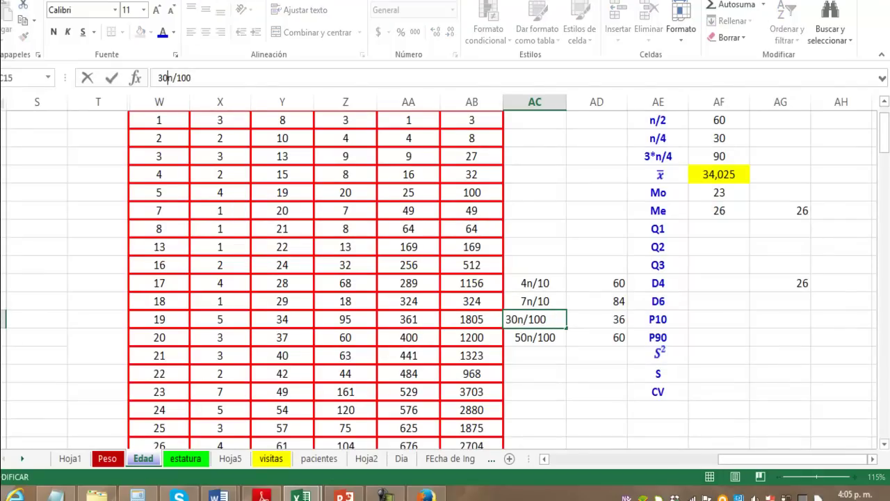
key("BackSpace")
key("BackSpace")
type("10")
key("Return")
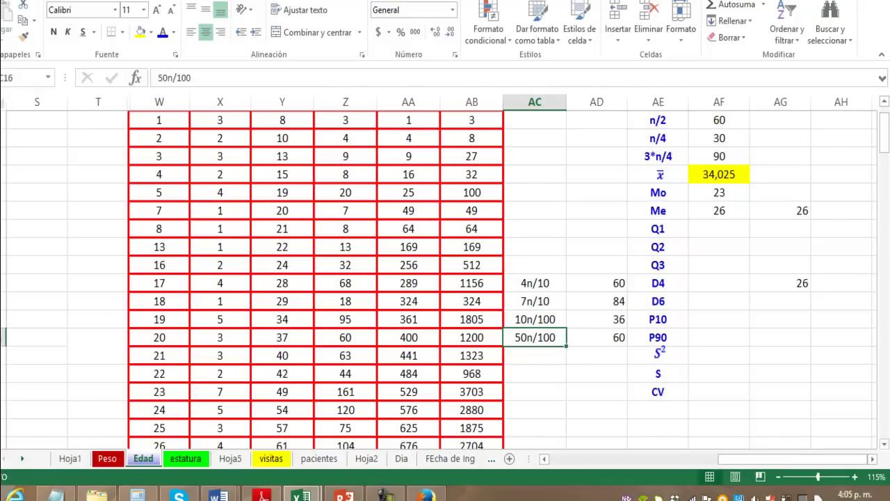
Step: Change the P90 expression from 50n/100 to 90n/100
left_click(162, 78)
key("BackSpace")
type("9")
key("ctrl+Return")
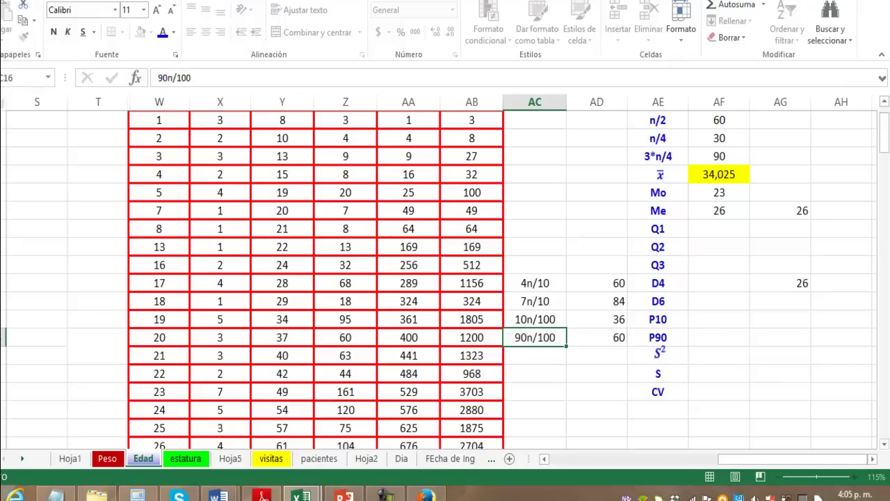
key("Return")
left_click(596, 283)
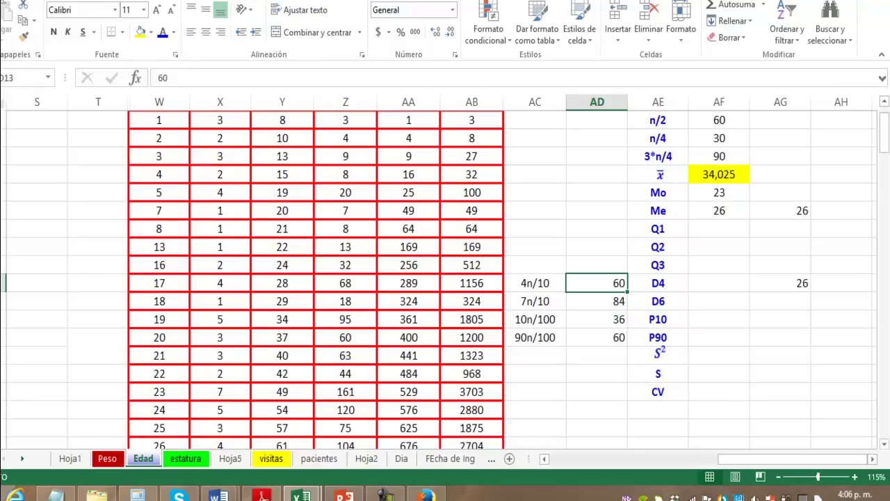
Step: Enter the D4 position formula =(4*n)/10 using n = 120, giving 48
key("BackSpace")
type("=")
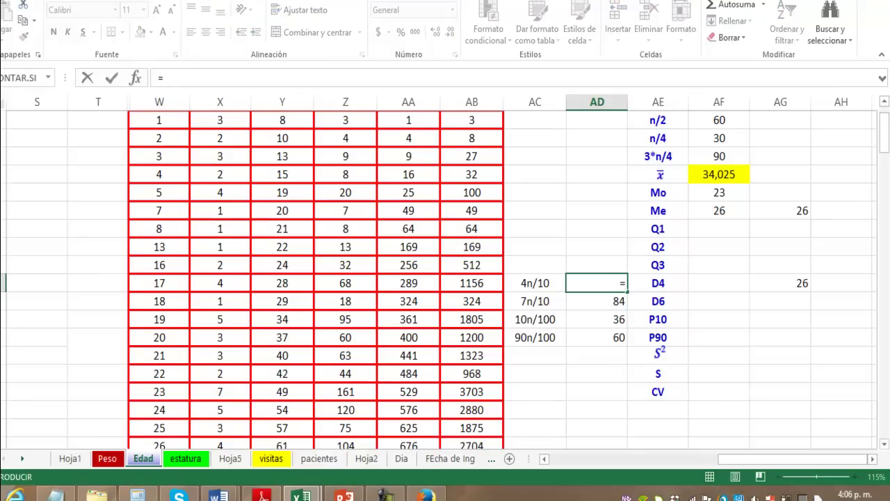
type("(")
type("$")
key("BackSpace")
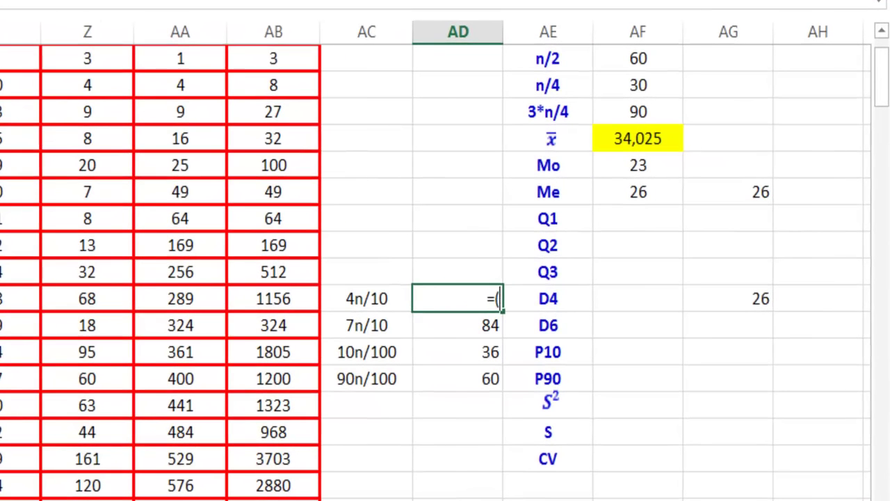
type("4*")
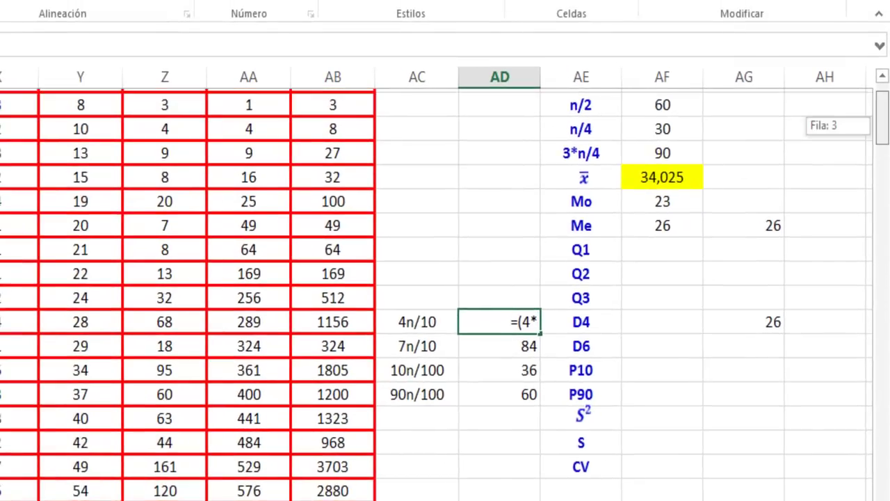
left_click_drag(882, 115, 882, 97)
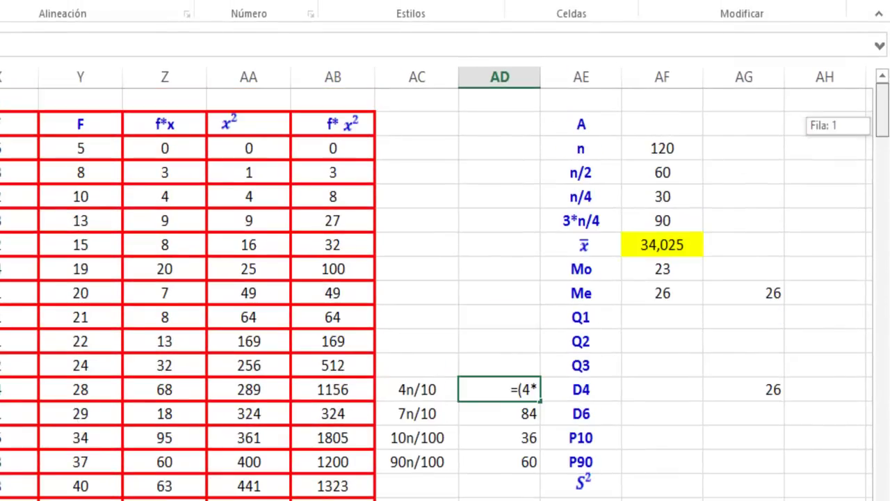
left_click(662, 148)
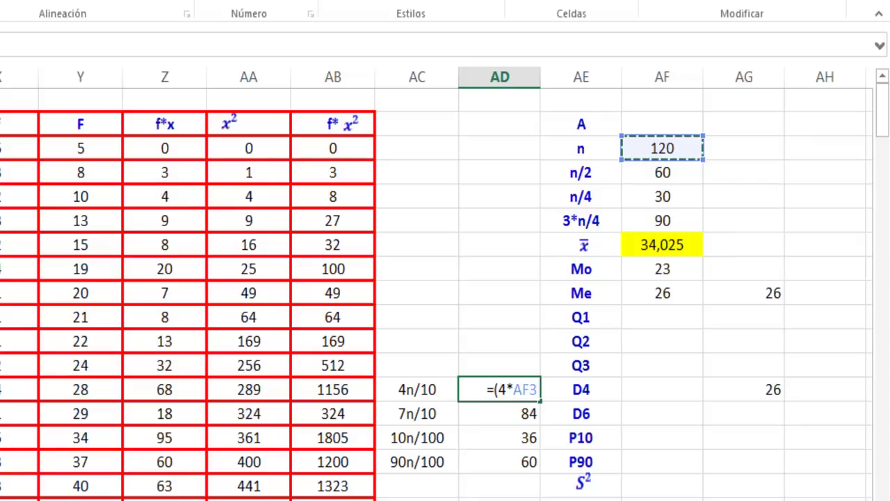
type(")/10")
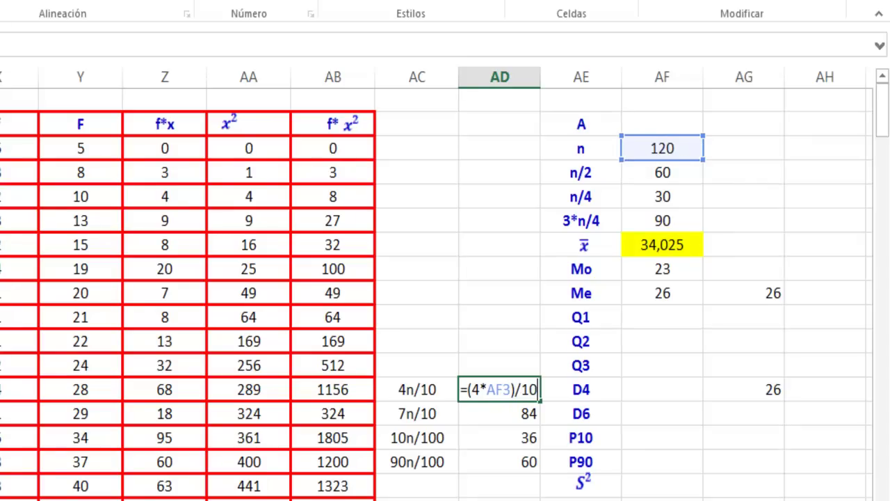
key("Return")
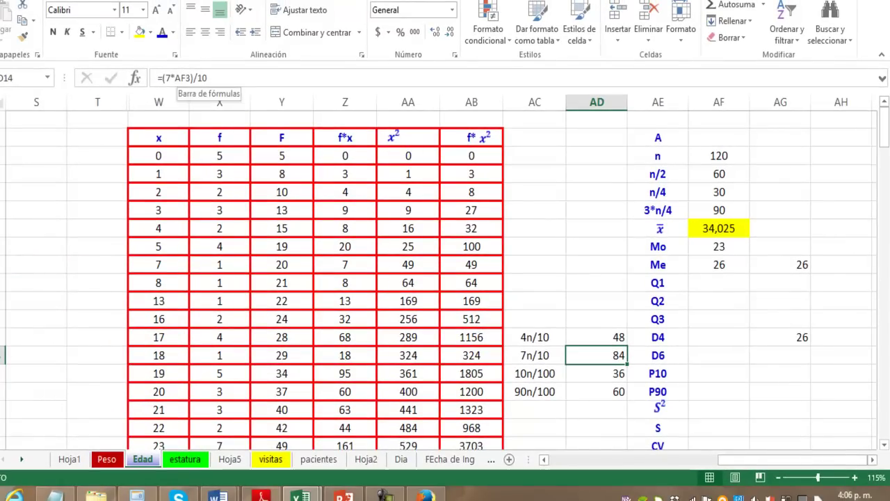
left_click(597, 336)
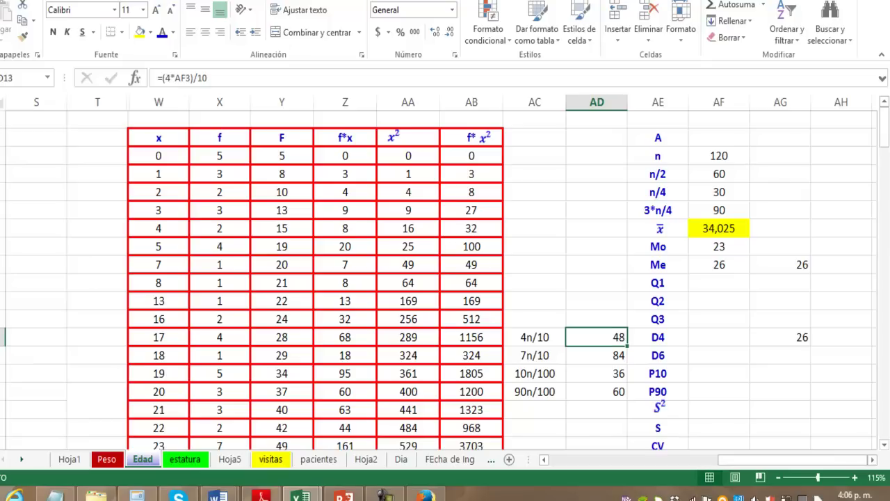
Step: Re-enter the n reference in the 7n/10 formula, keeping the D6 position at 84
left_click(597, 355)
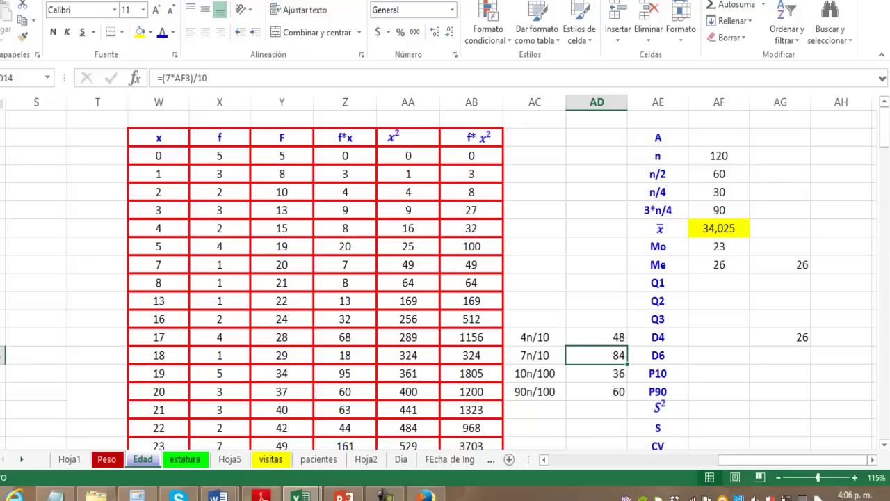
left_click(191, 78)
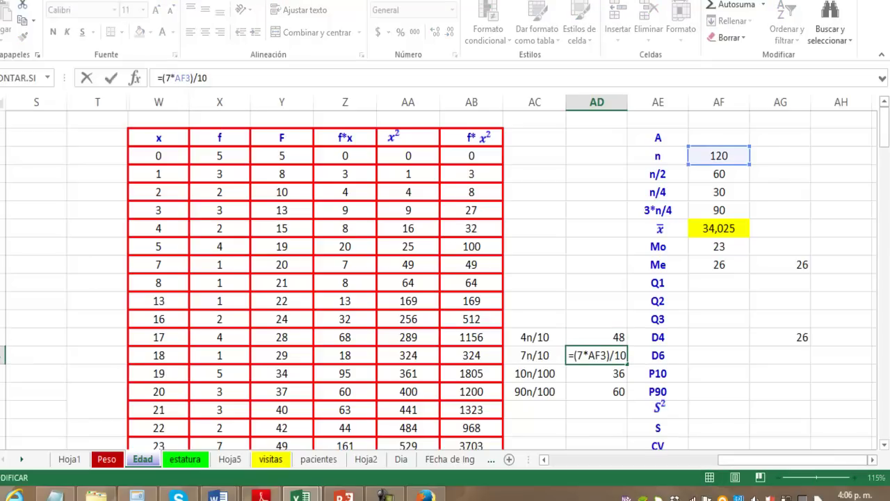
key("BackSpace")
key("BackSpace")
key("BackSpace")
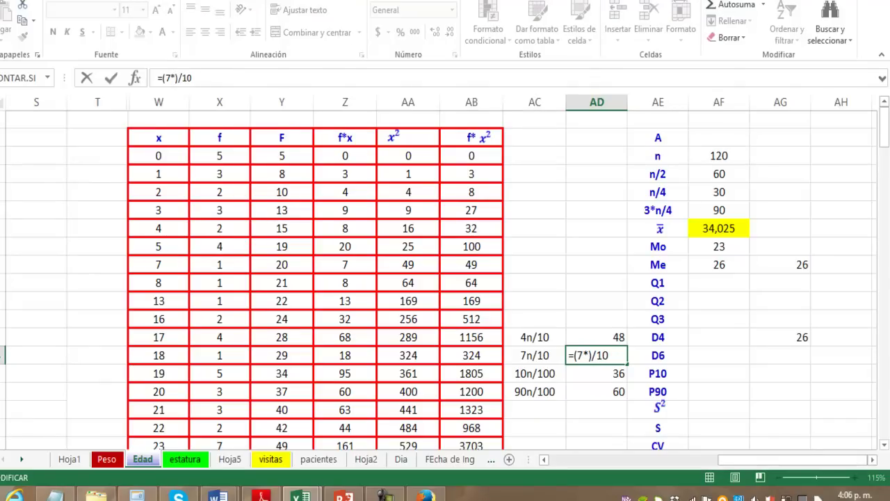
left_click(719, 156)
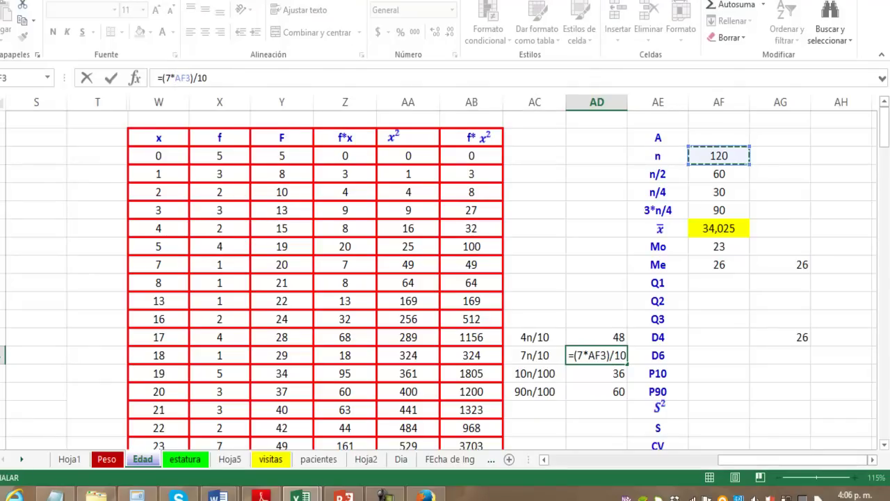
key("Return")
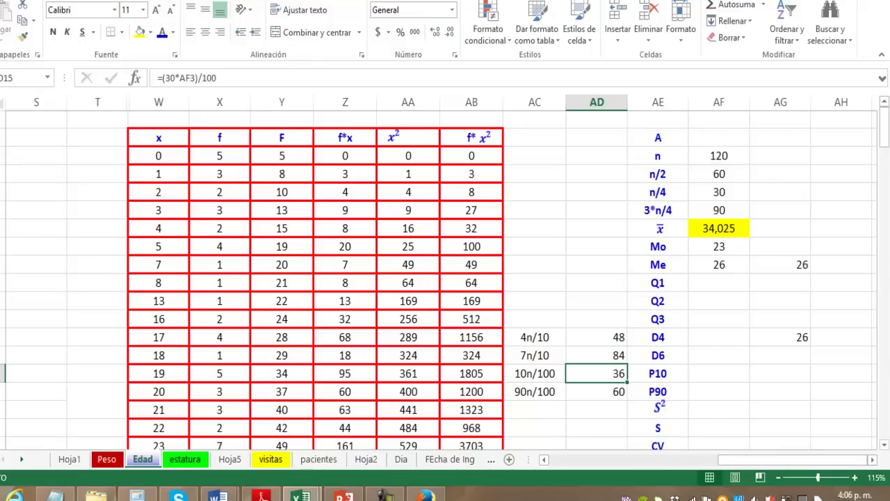
Step: Correct the P10 position formula to =(10*n)/100, giving 12
left_click(596, 392)
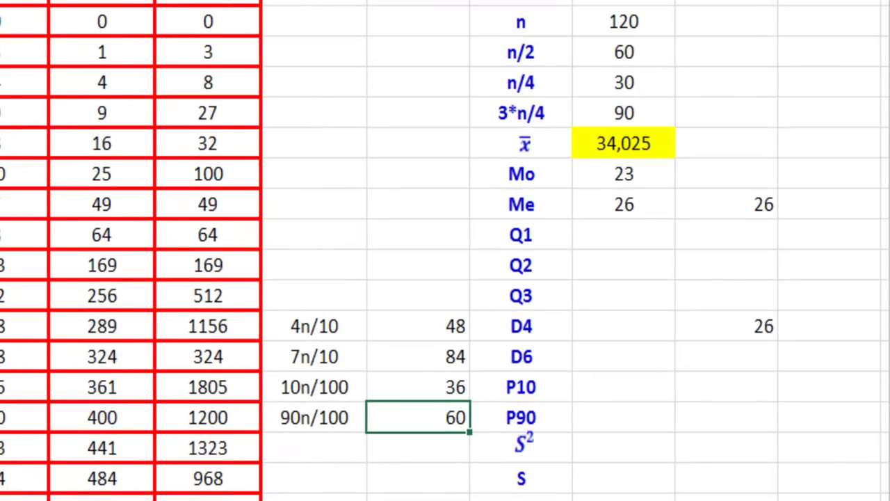
left_click(417, 387)
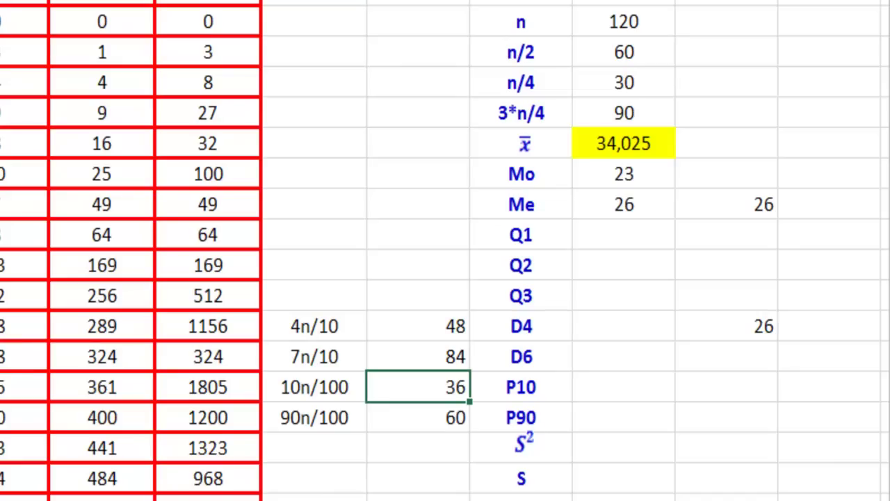
key("F2")
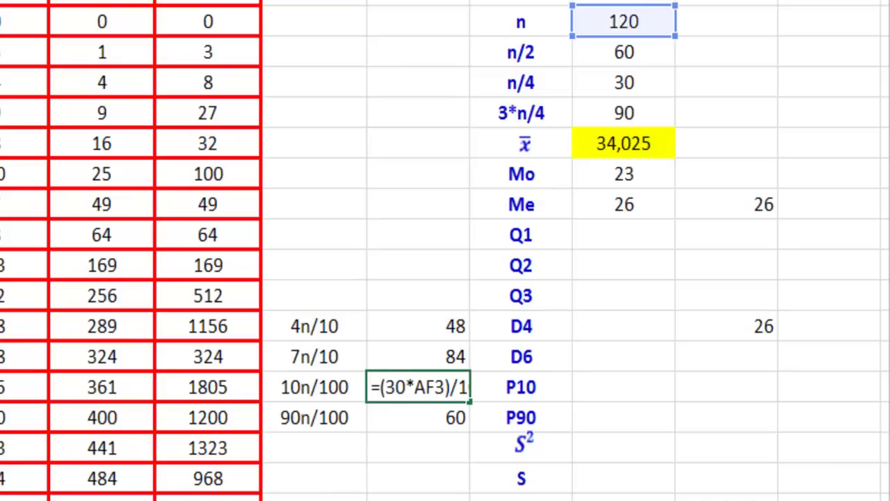
key("BackSpace")
type("1")
key("Tab")
left_click(417, 386)
Step: Correct the P90 position formula to =(90*n)/100, giving 108, and clear the 26s beside Me and D4
left_click(418, 418)
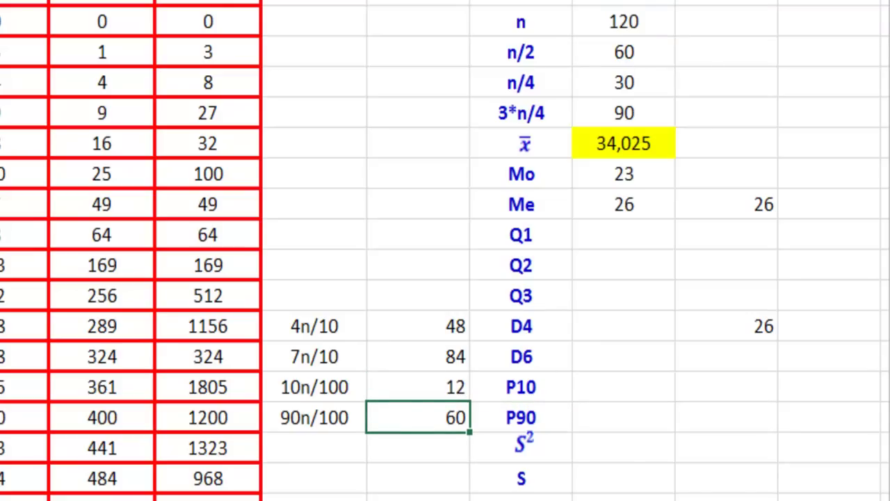
key("F2")
key("BackSpace")
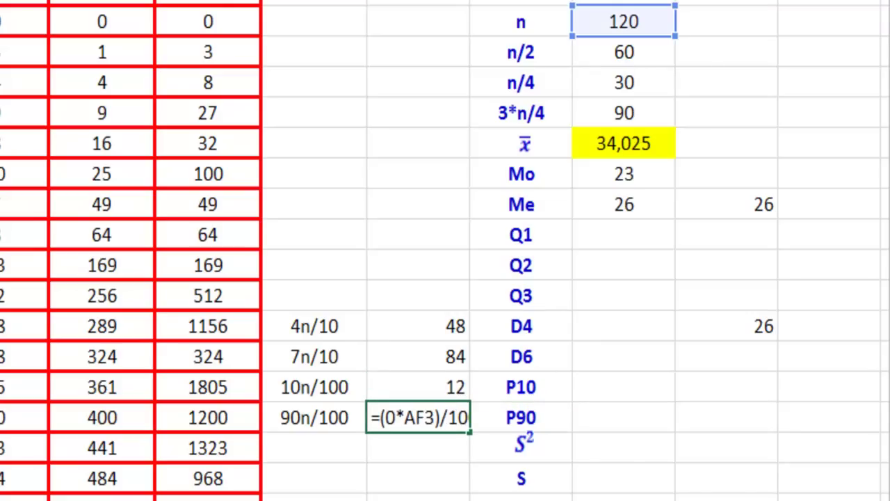
type("1")
key("Return")
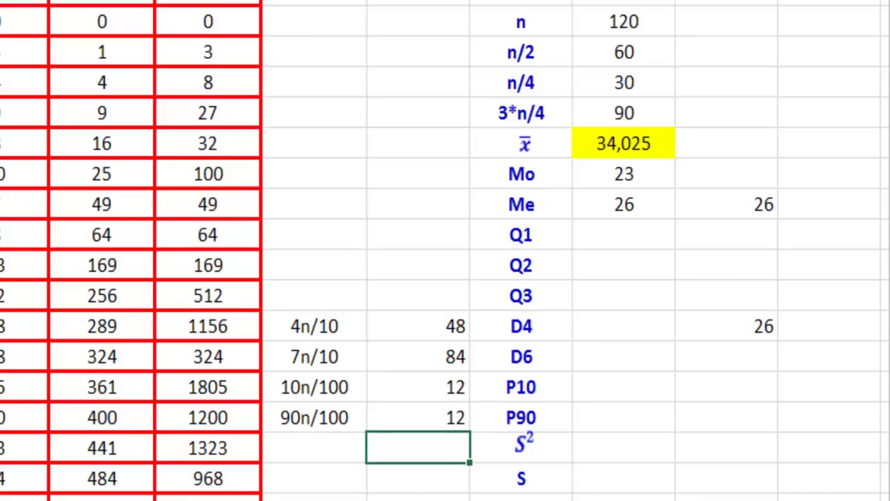
left_click(418, 417)
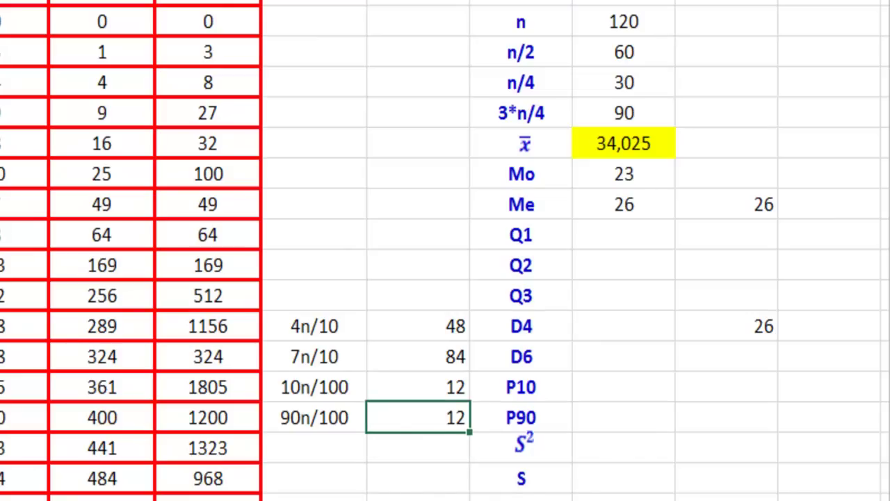
key("F2")
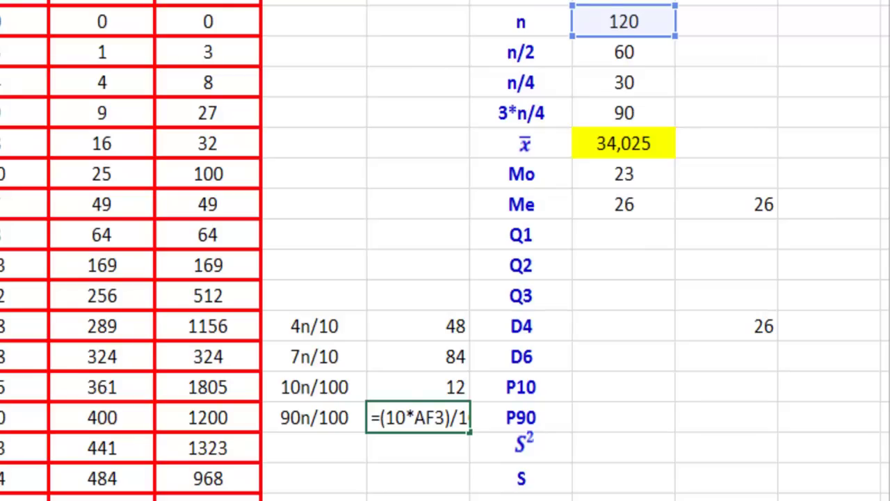
key("BackSpace")
type("9")
key("Return")
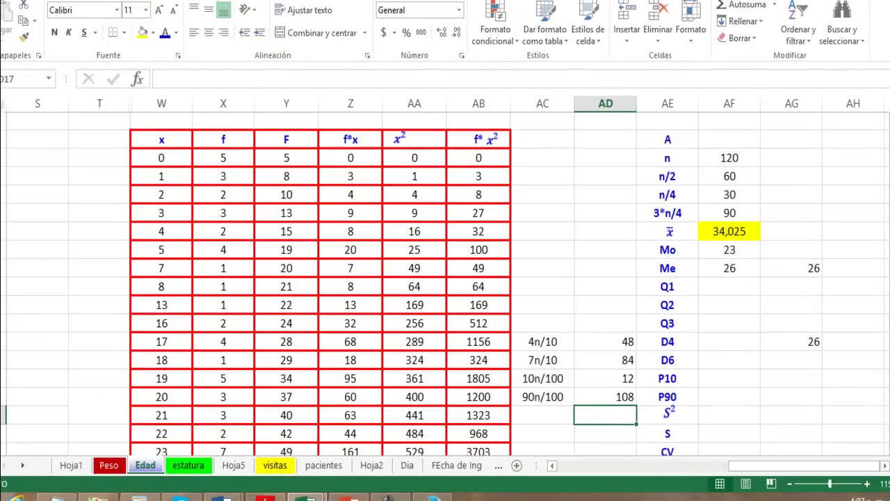
left_click_drag(792, 267, 792, 360)
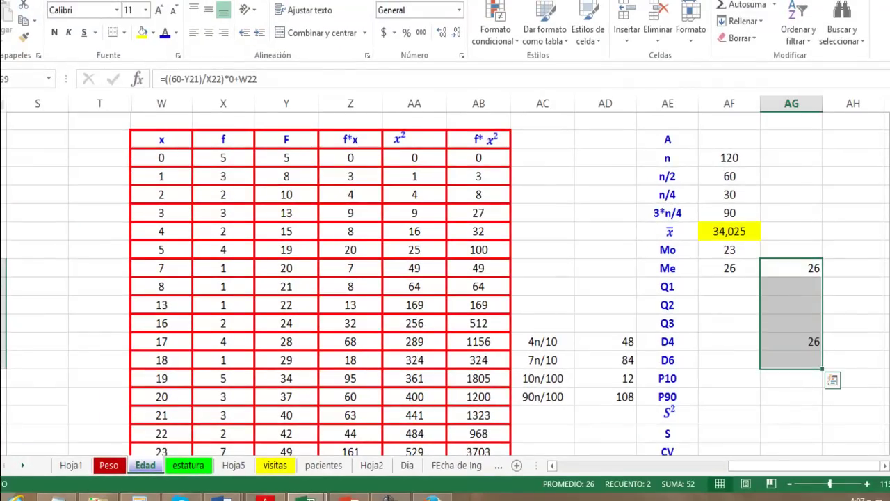
key("Delete")
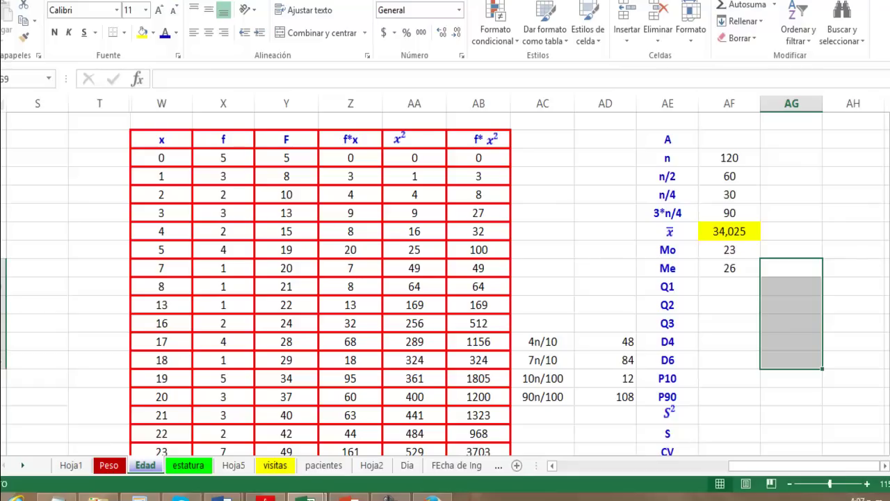
Step: Fill the cumulative frequency 29 cell (Y14) yellow
scroll(445, 284, "down", 1)
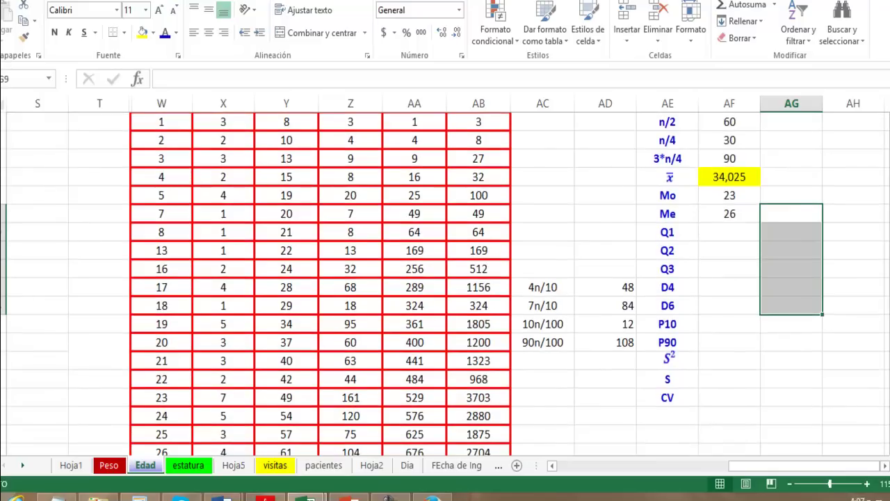
left_click(286, 305)
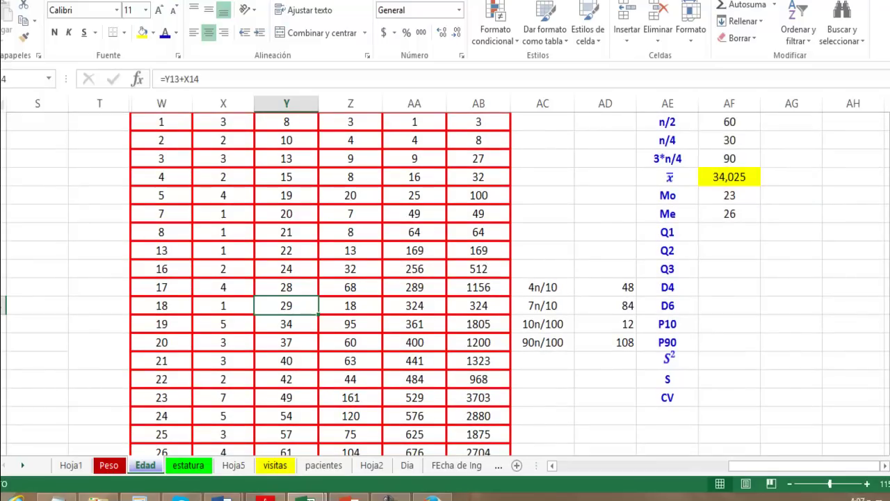
left_click(142, 33)
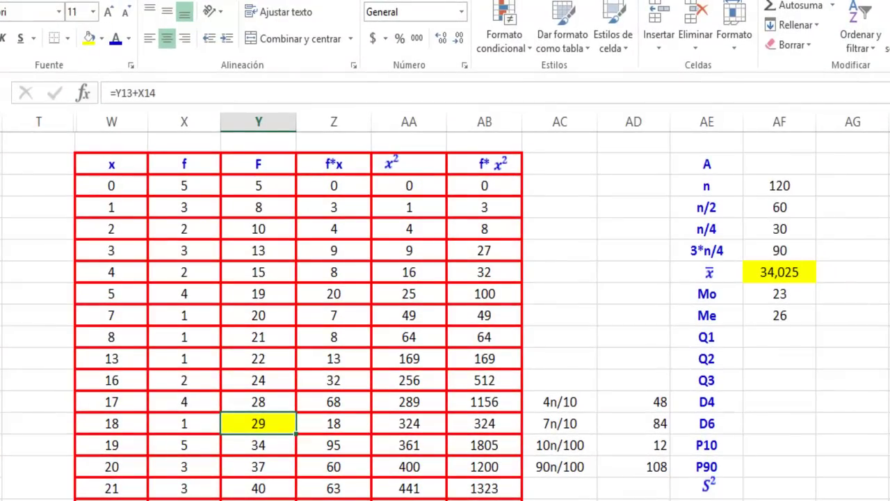
Step: Enter 0 beside the A label in the summary column and centre it
left_click(779, 163)
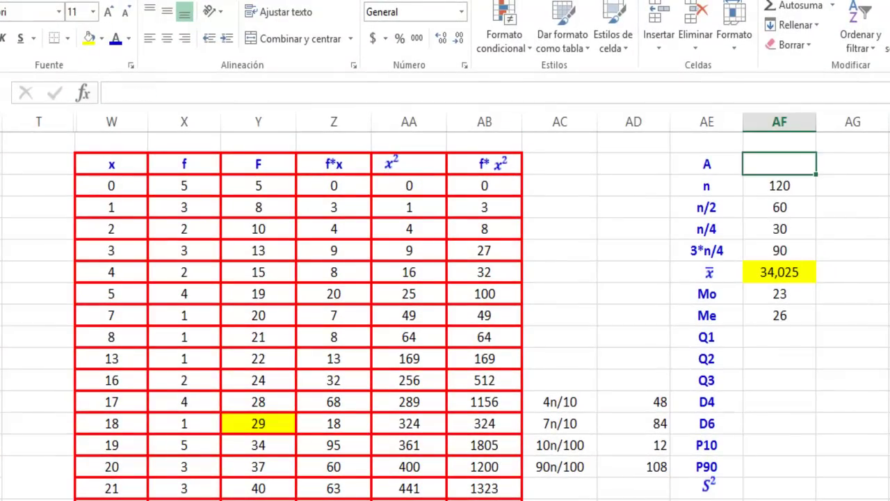
type("=")
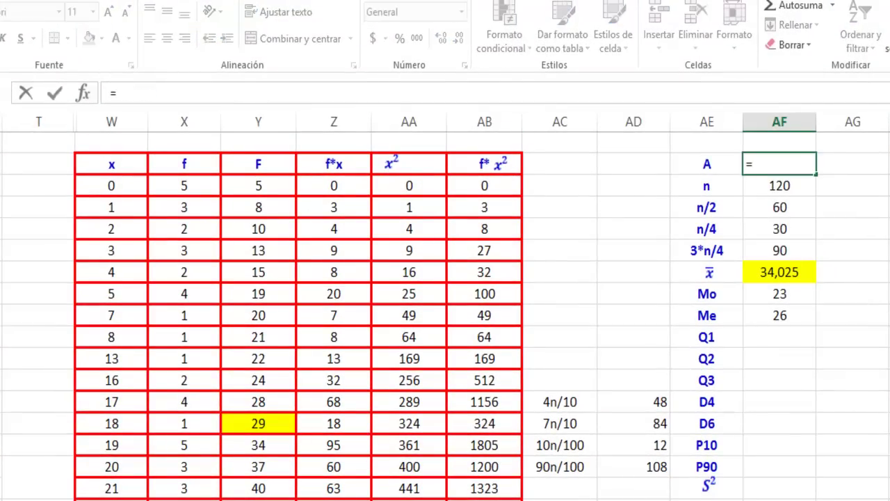
key("BackSpace")
type("0")
key("Return")
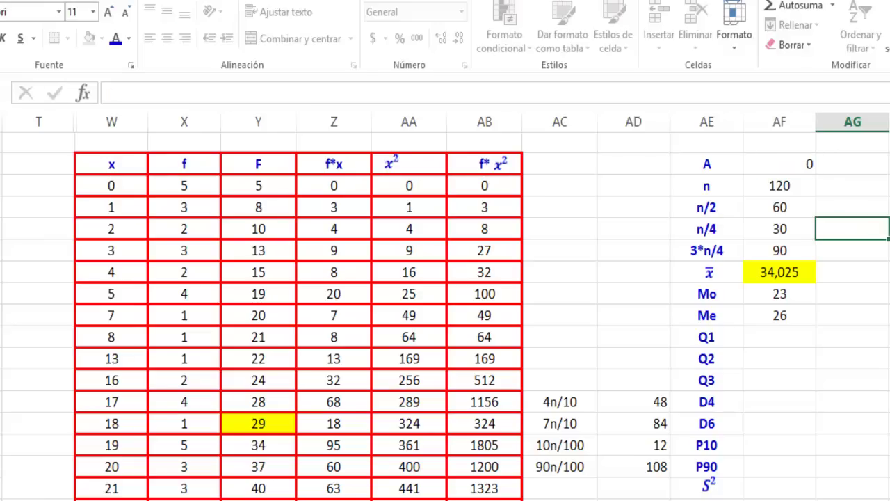
key("Up")
left_click(167, 38)
left_click(779, 337)
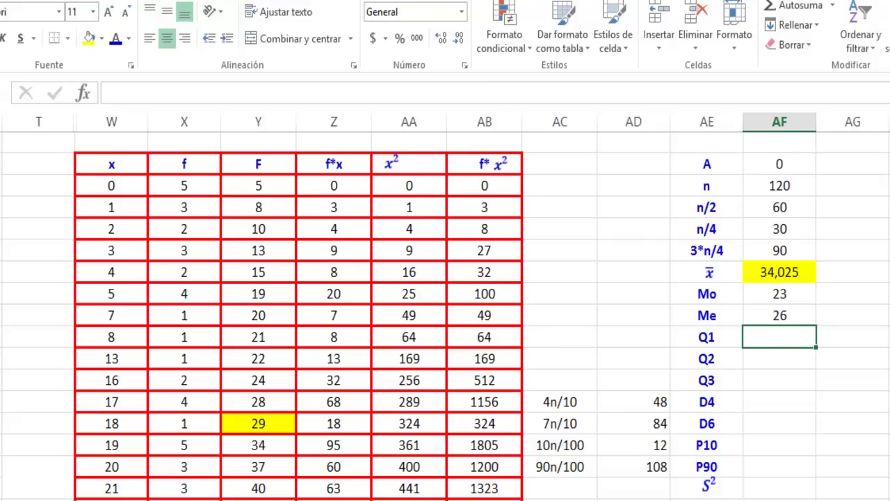
Step: Enter =((AF5-Y14)/X15)*AF2+W15 beside Q1, giving 19
type("=((")
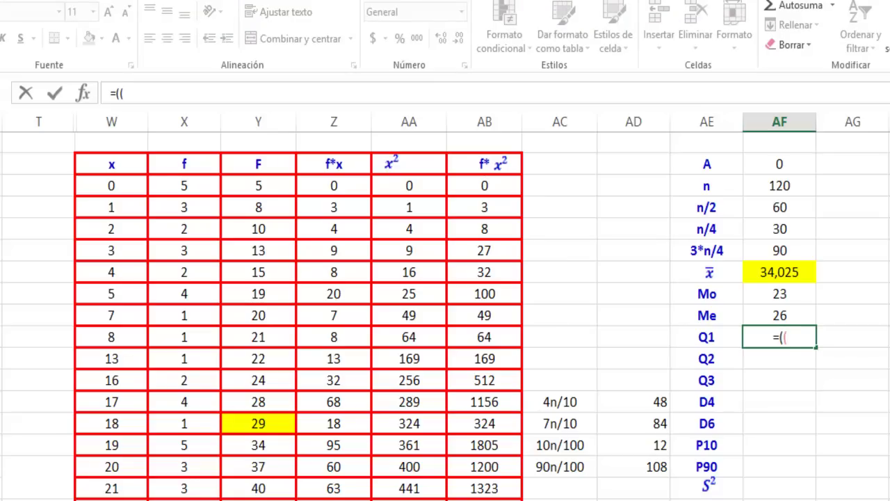
left_click(779, 228)
key("BackSpace")
type("-")
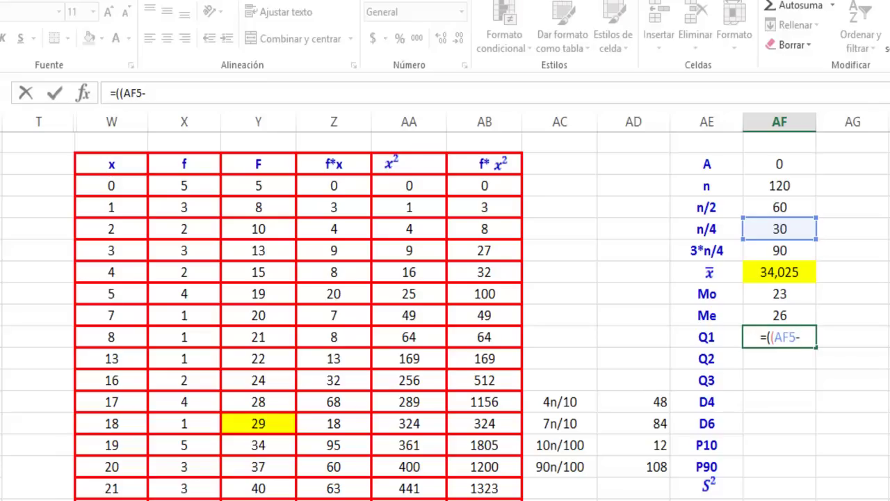
left_click(258, 423)
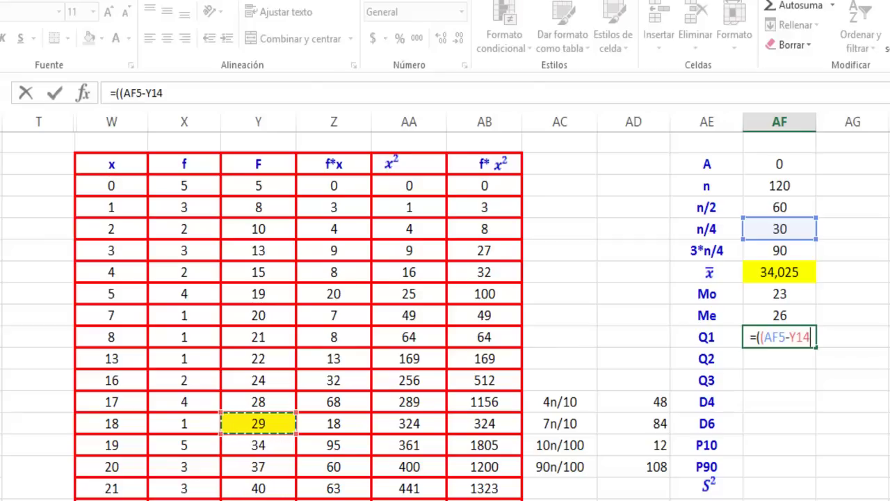
type(")")
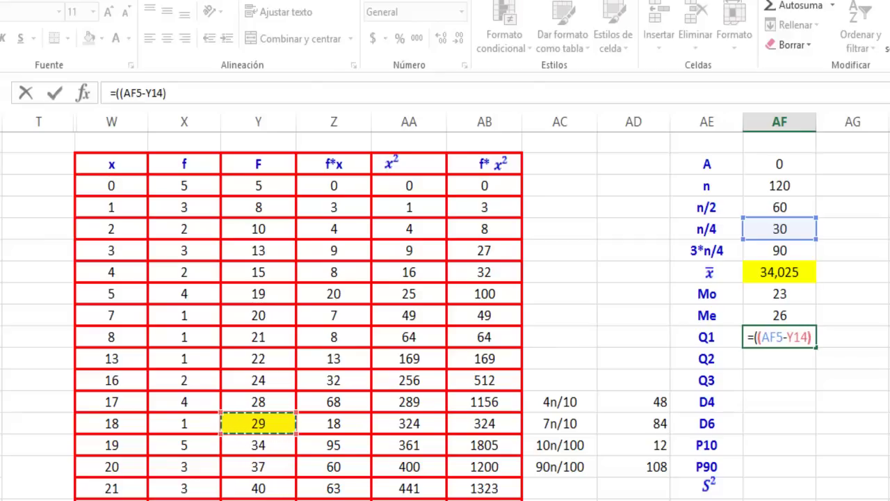
type("/")
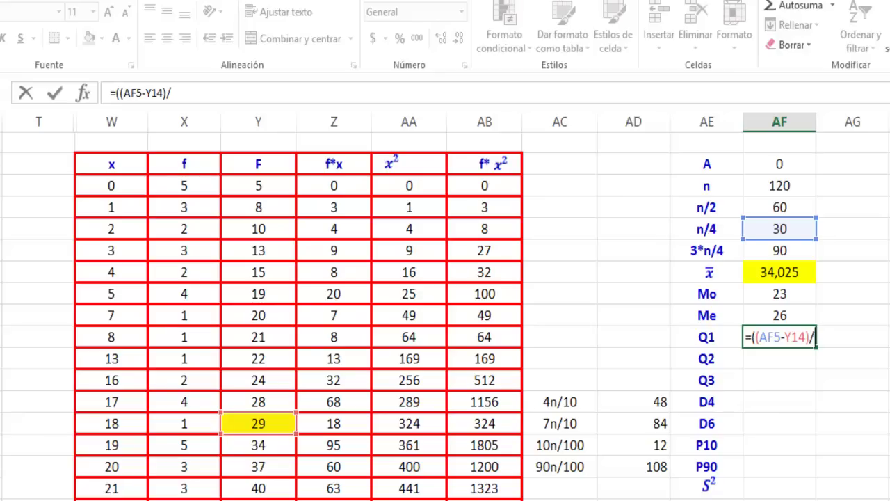
left_click(185, 444)
type(")*")
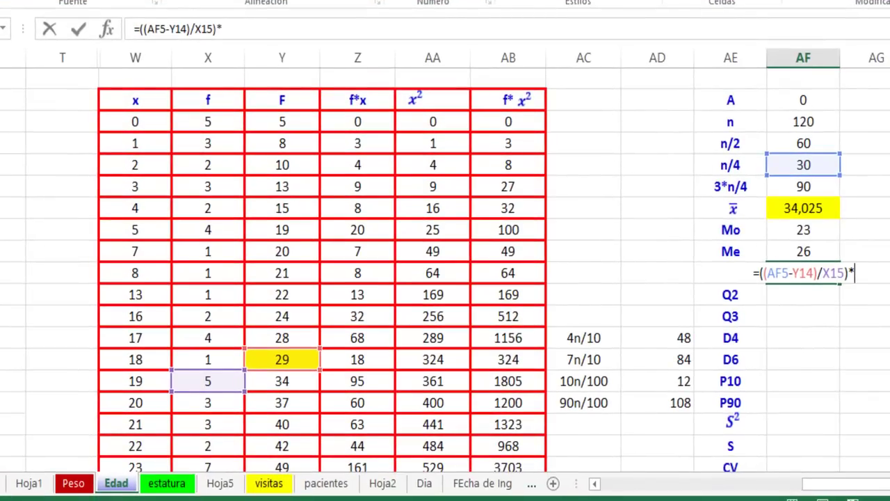
left_click(803, 99)
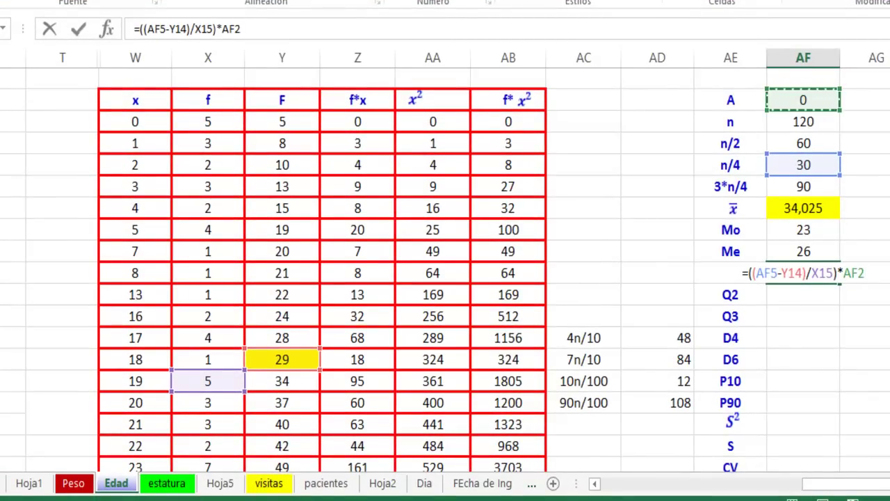
type("+")
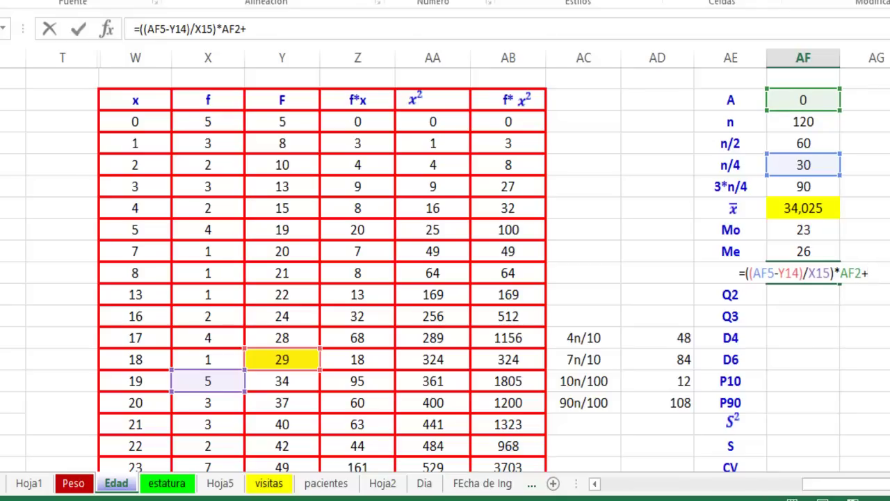
left_click(135, 380)
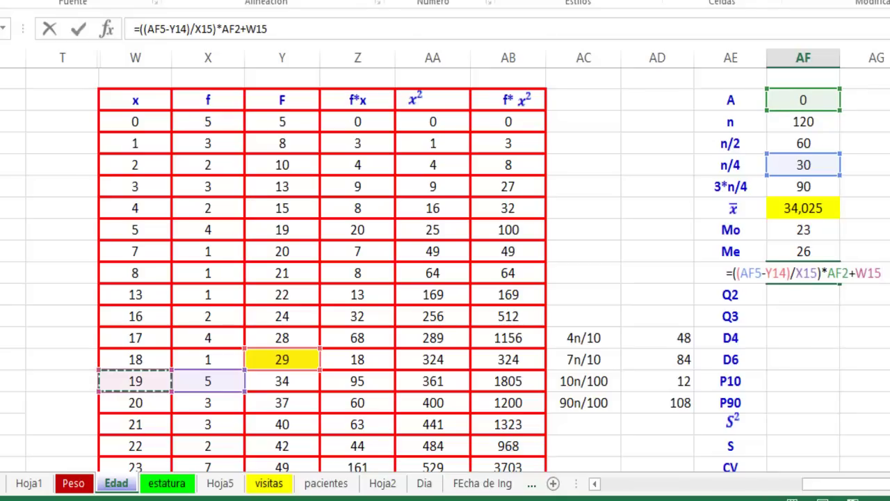
key("Return")
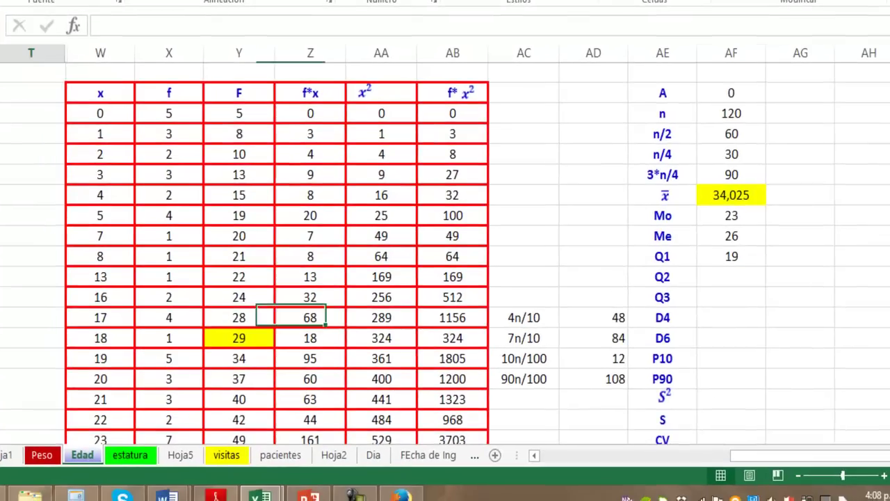
Step: Type the labels k-1 and k beside the rows with x values 18 and 19
left_click(29, 336)
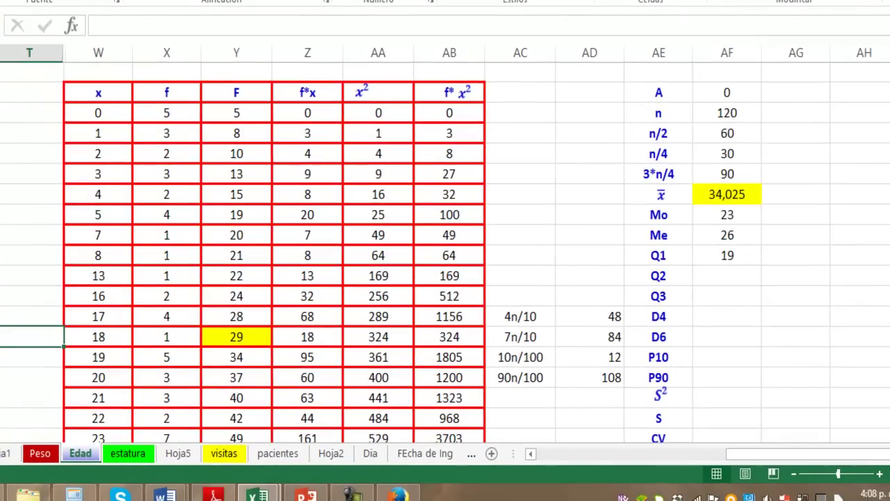
type("k-1")
key("Return")
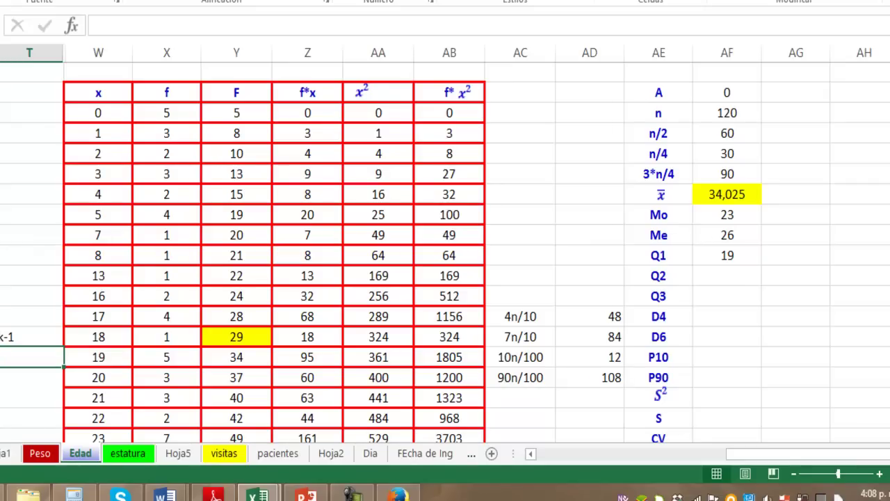
type("k-1")
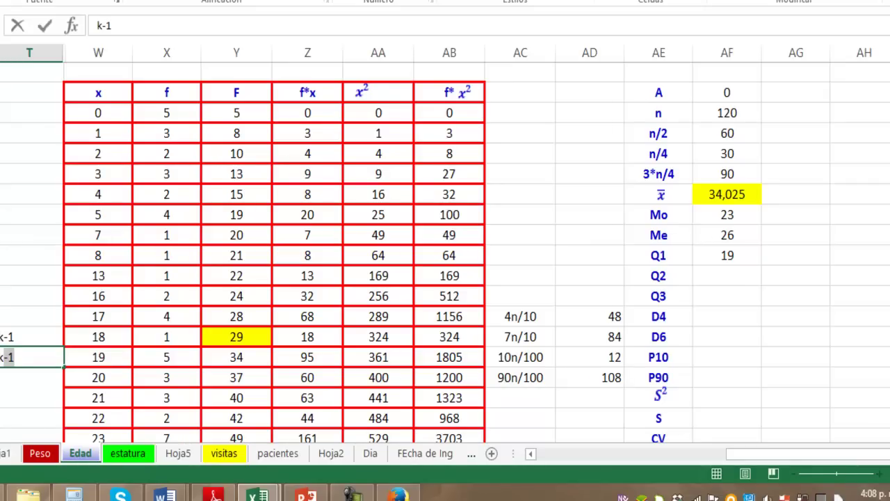
key("BackSpace")
key("Return")
Step: Make the k-1 and k labels centred, red and bold
left_click_drag(28, 337, 28, 356)
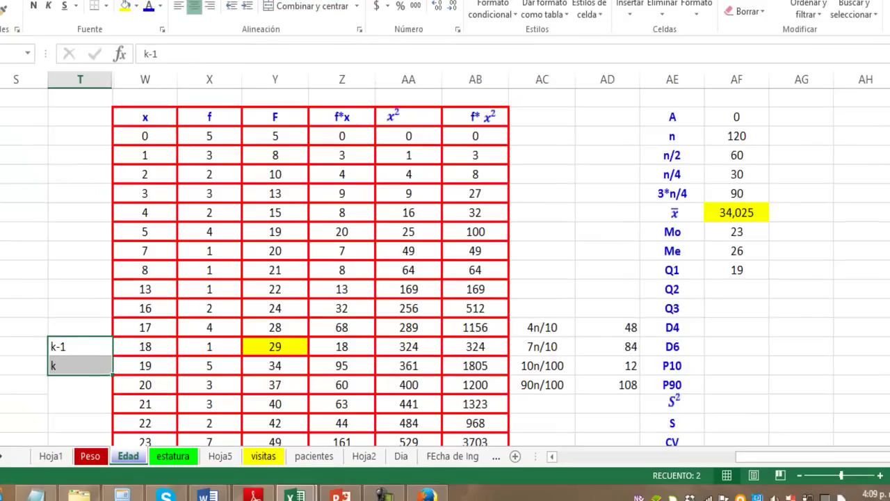
left_click(194, 6)
left_click(160, 6)
left_click(160, 144)
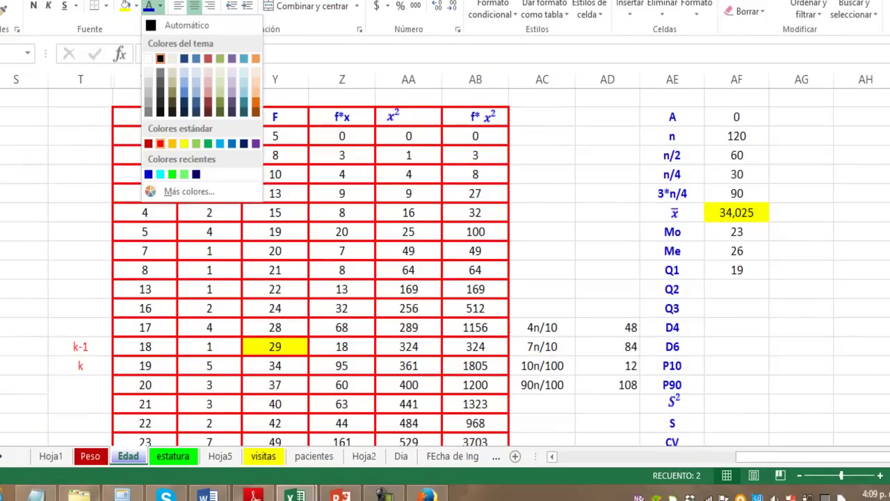
left_click(33, 5)
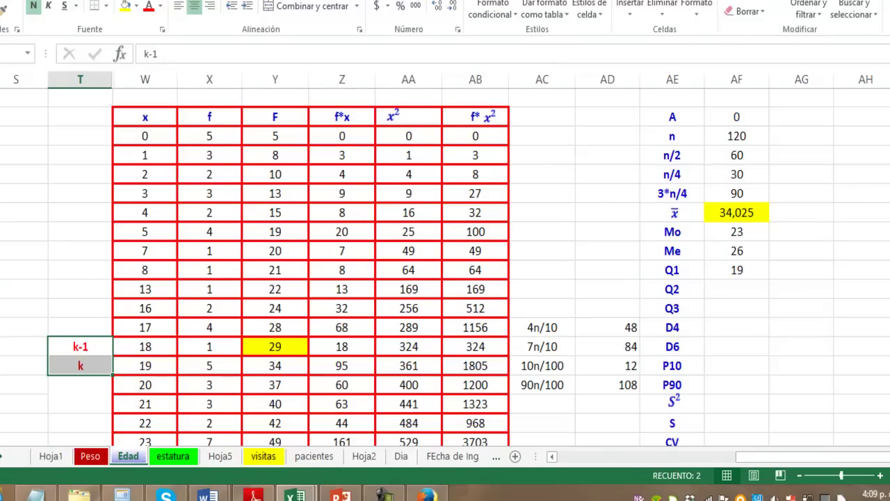
left_click(737, 288)
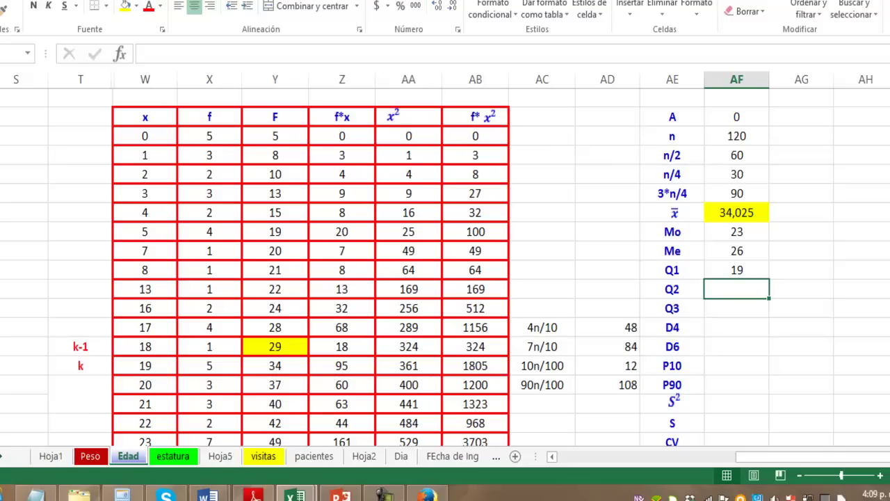
left_click(275, 347)
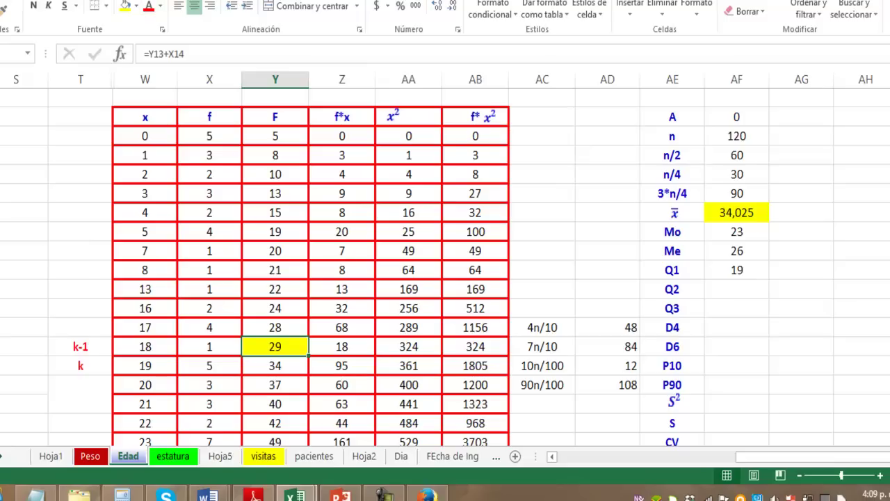
left_click(137, 6)
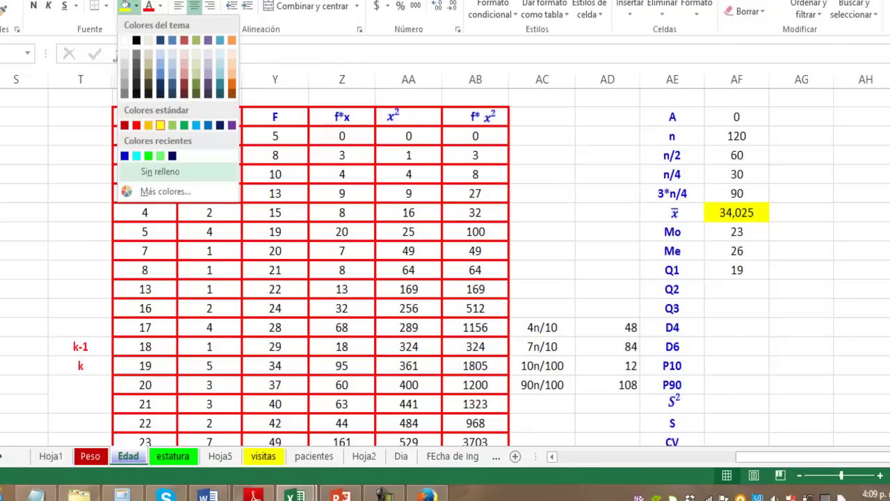
left_click(160, 171)
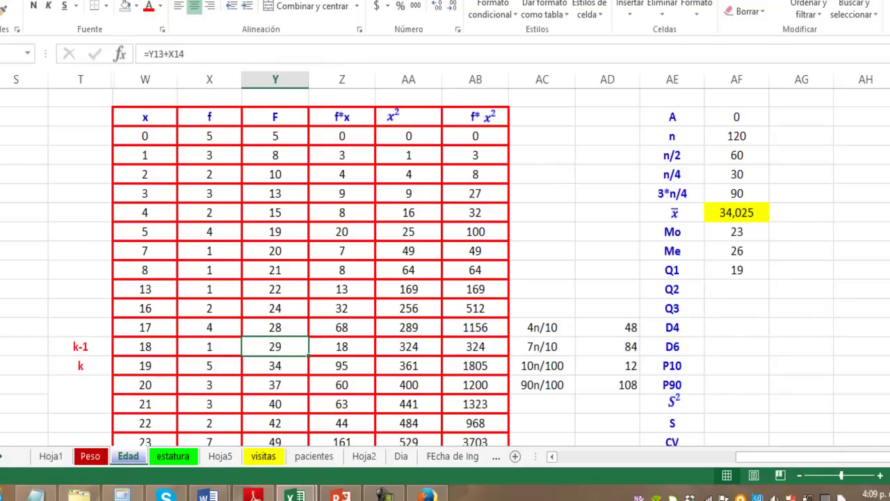
scroll(310, 265, "down", 1)
scroll(310, 265, "down", 1)
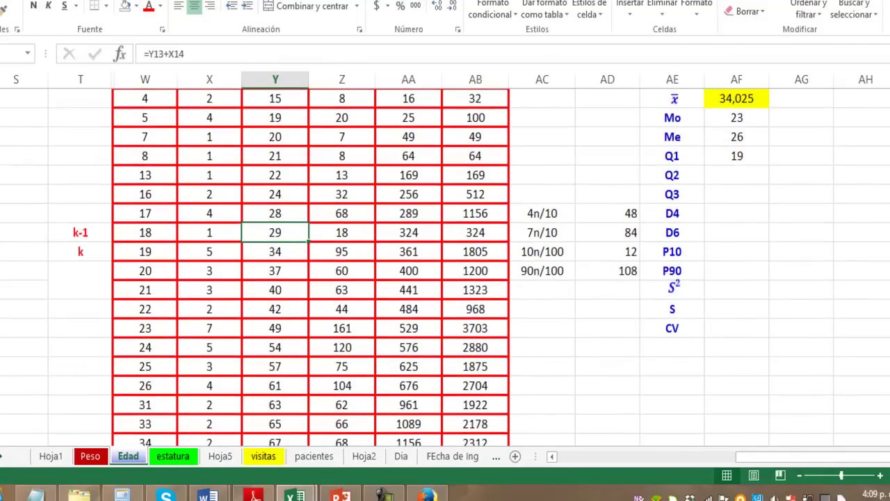
left_click(274, 365)
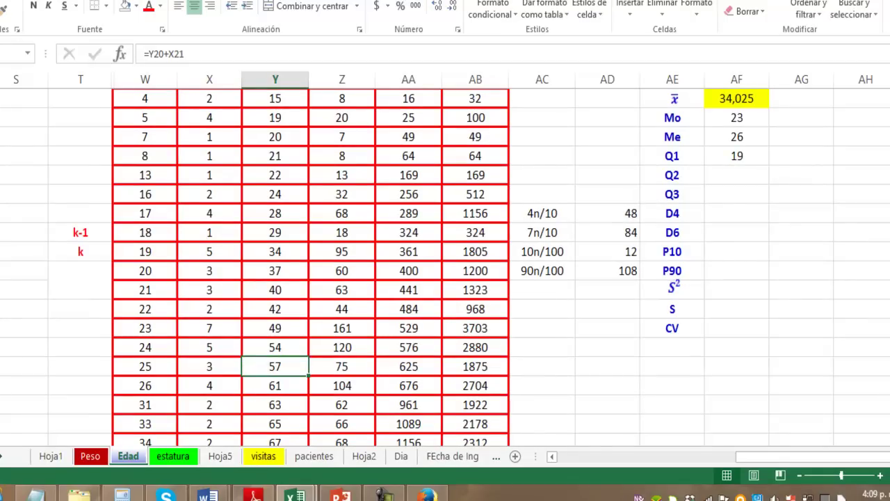
left_click(136, 5)
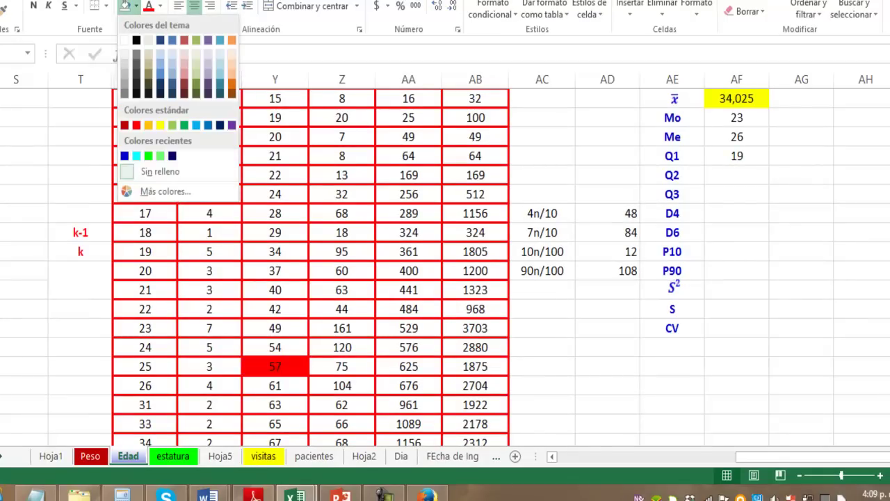
left_click(136, 156)
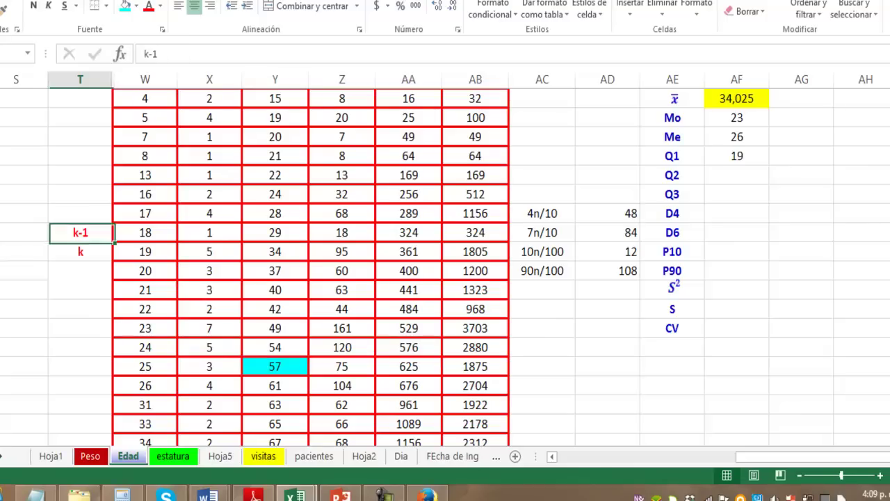
left_click_drag(80, 232, 80, 251)
key("ctrl+c")
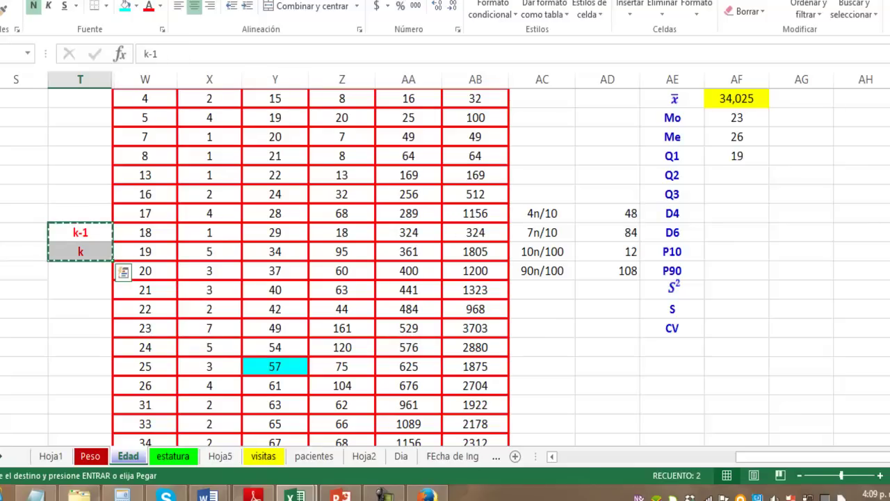
left_click(80, 366)
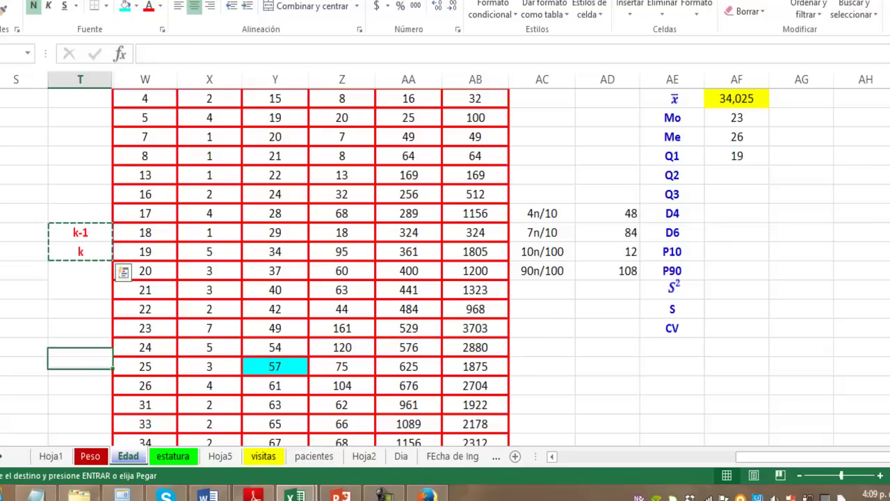
key("Return")
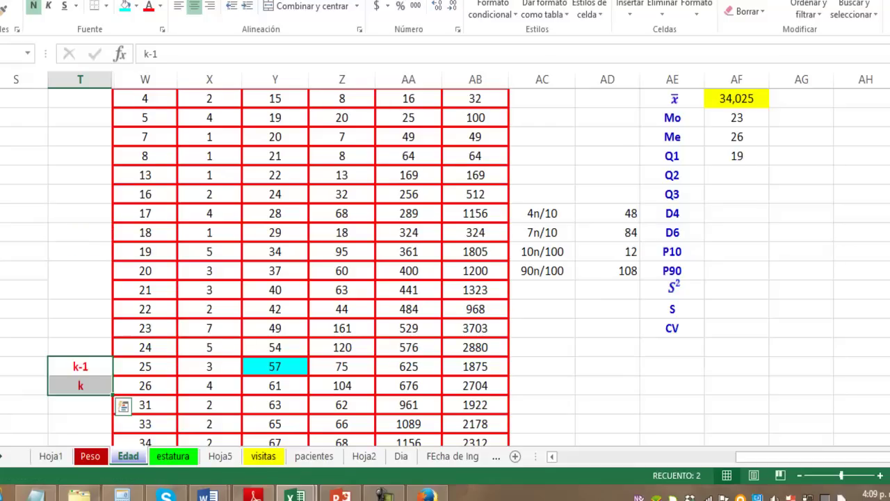
key("Right")
key("Right")
key("Down")
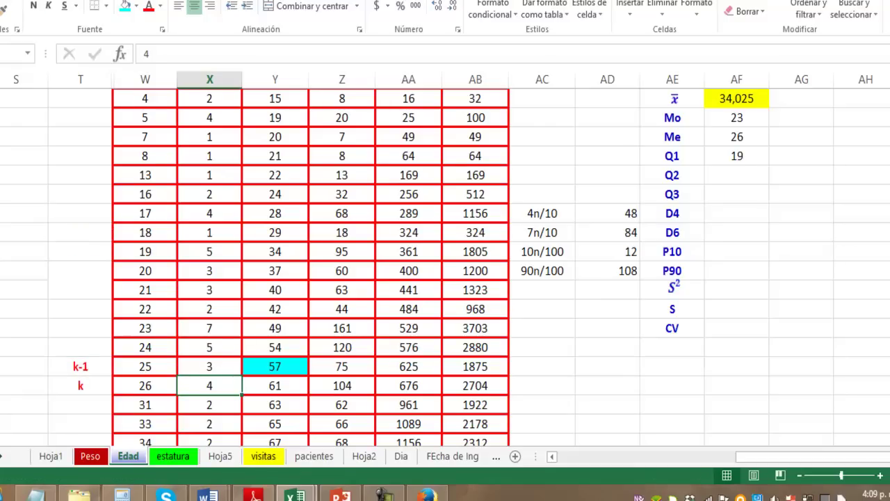
left_click(126, 5)
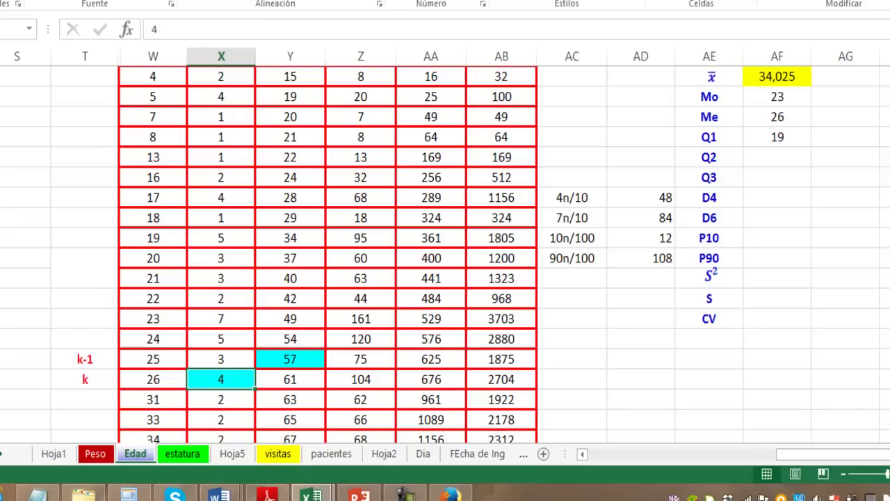
left_click(153, 379)
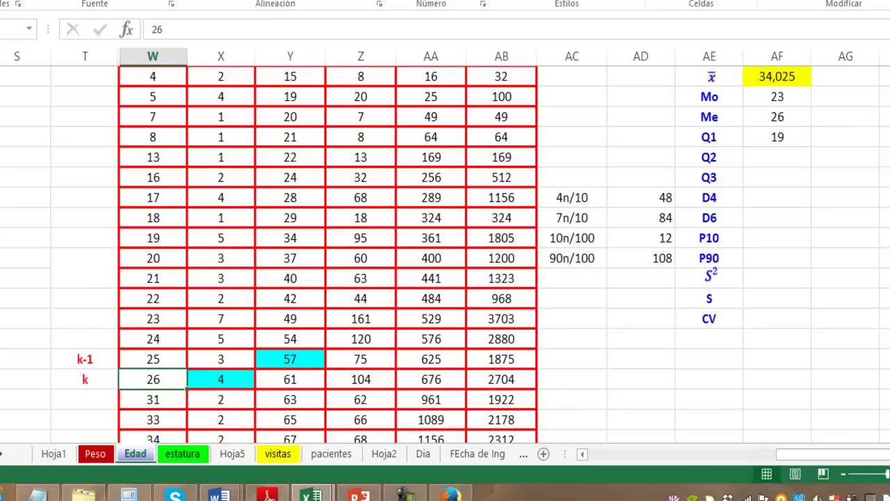
key("F4")
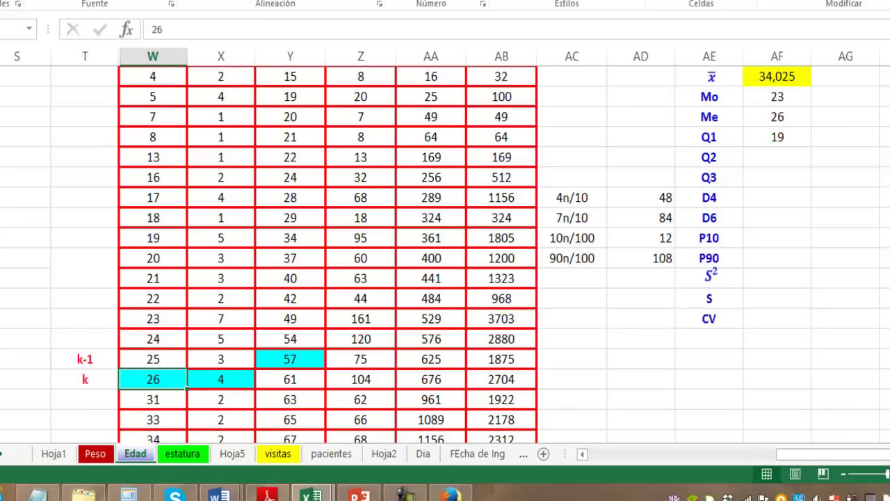
left_click(777, 177)
left_click(777, 157)
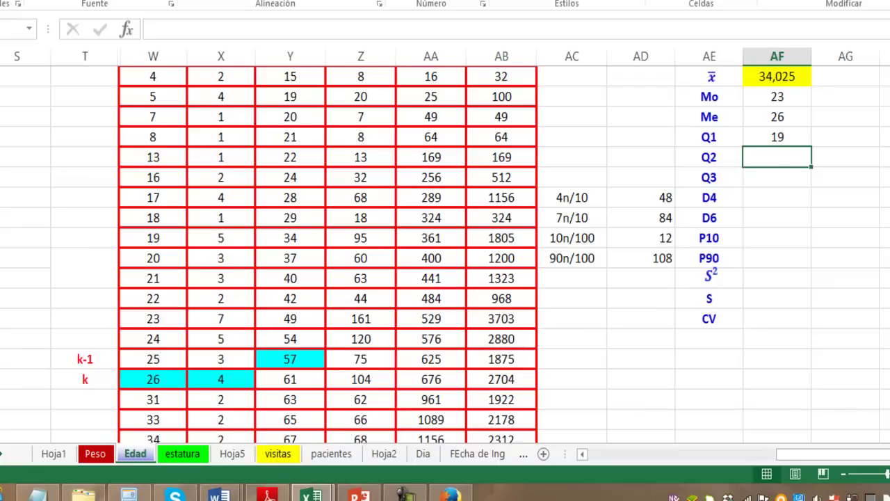
Step: Begin the Q2 formula with =((AF4-Y21), using n/2 60 and cumulative 57
type("=((")
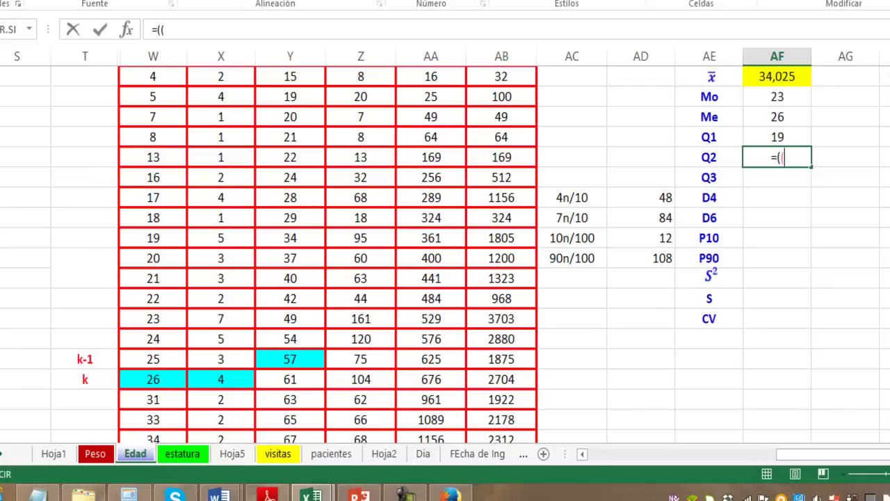
scroll(445, 254, "up", 1)
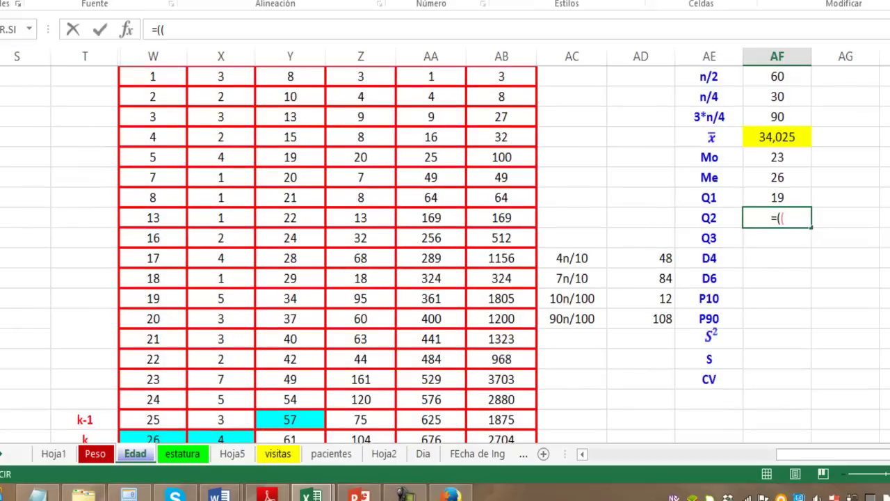
left_click(777, 76)
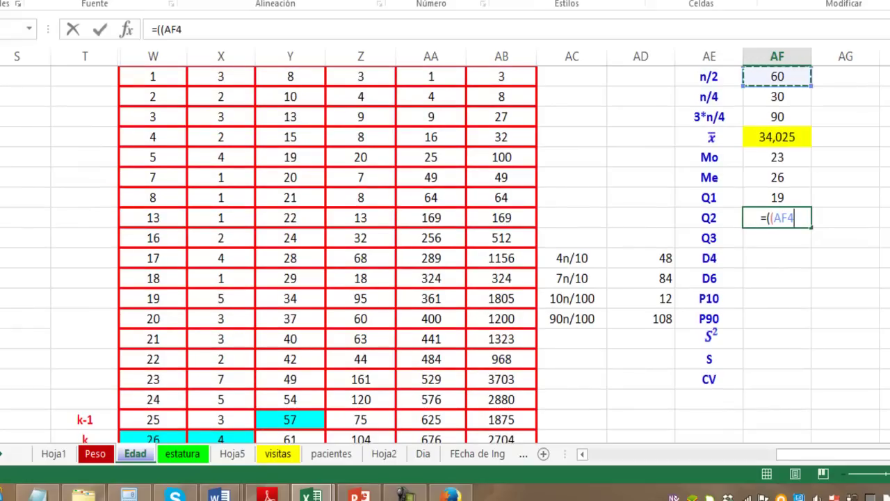
type("-")
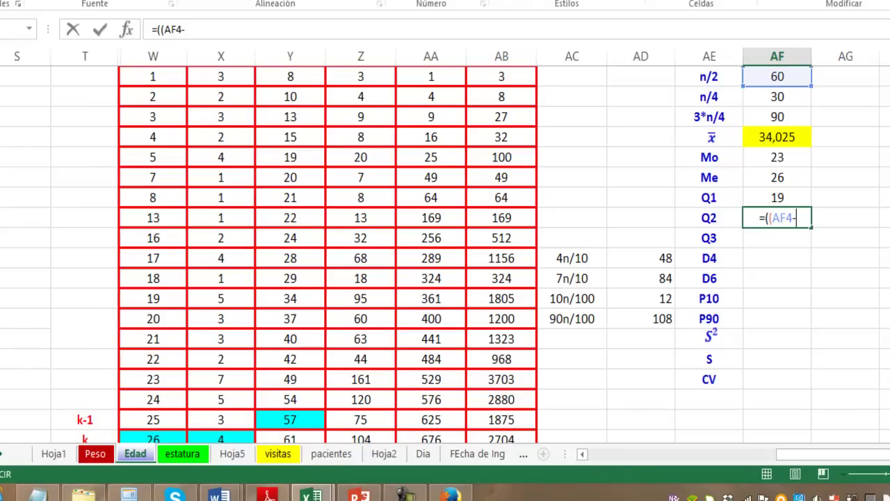
left_click(290, 420)
type(")")
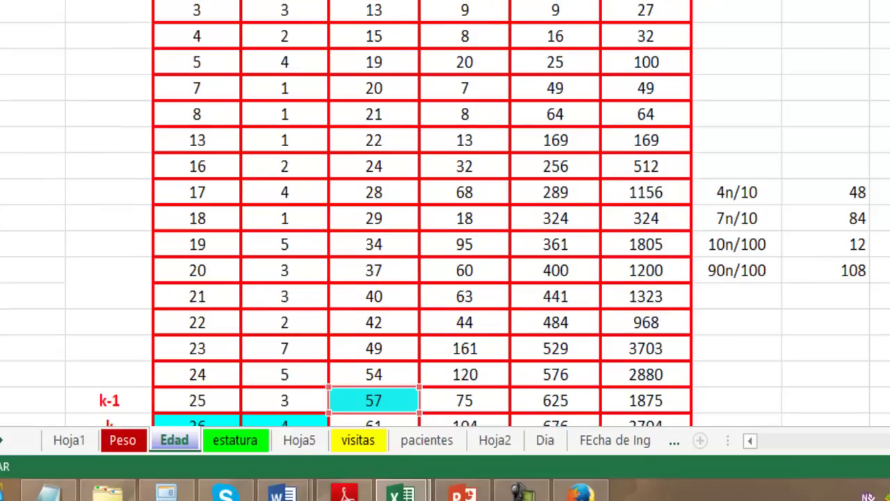
Step: Complete it as /X22)*AF2+W22 so Q2 returns 26
scroll(445, 208, "down", 5)
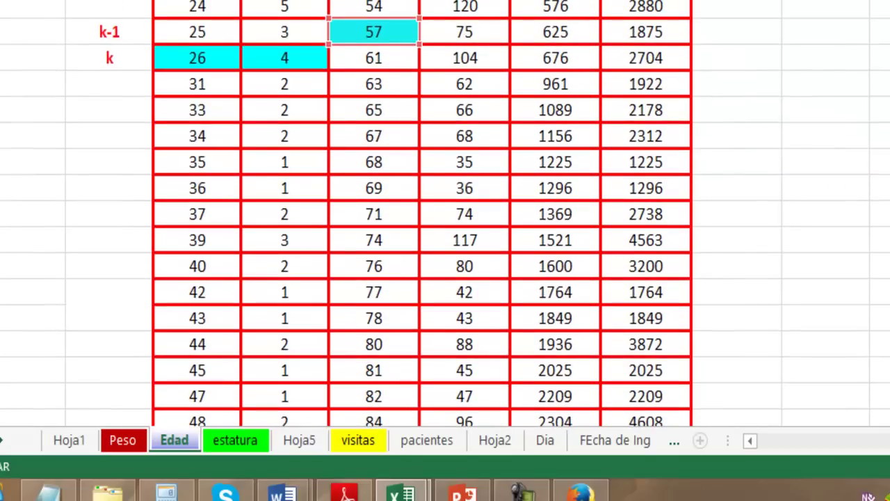
key("ctrl+c")
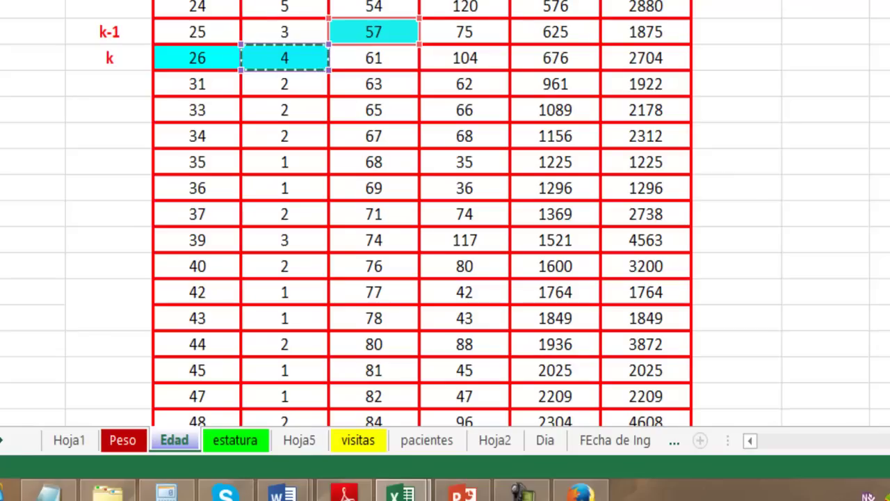
key("Escape")
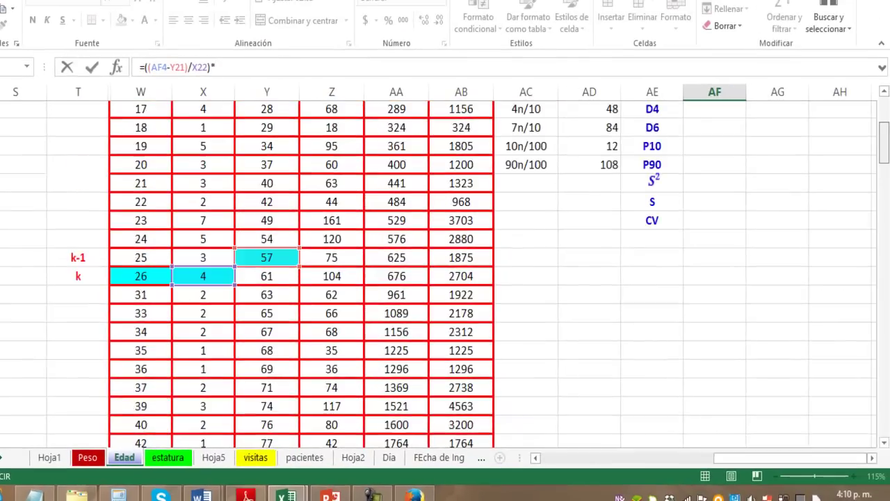
scroll(439, 274, "up", 1)
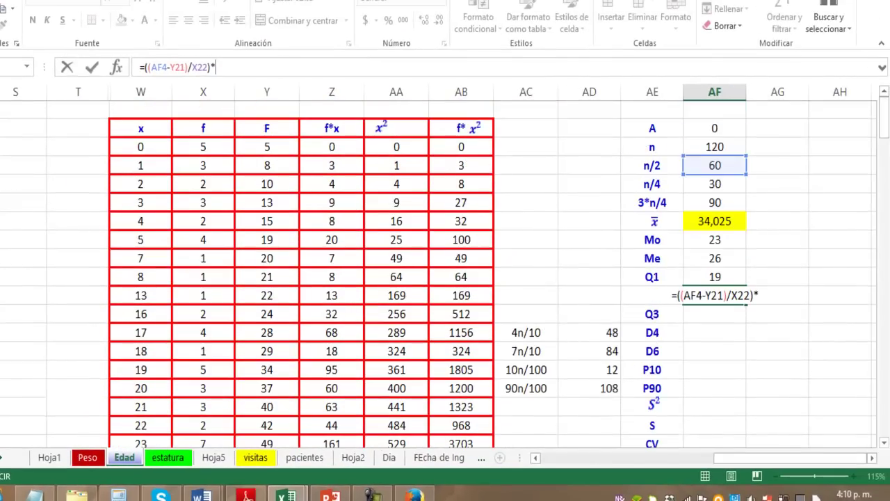
left_click(714, 128)
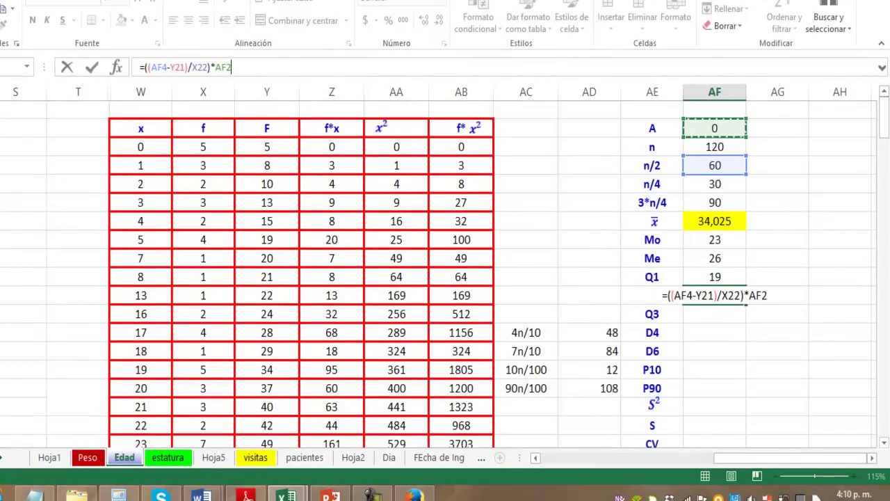
type("+")
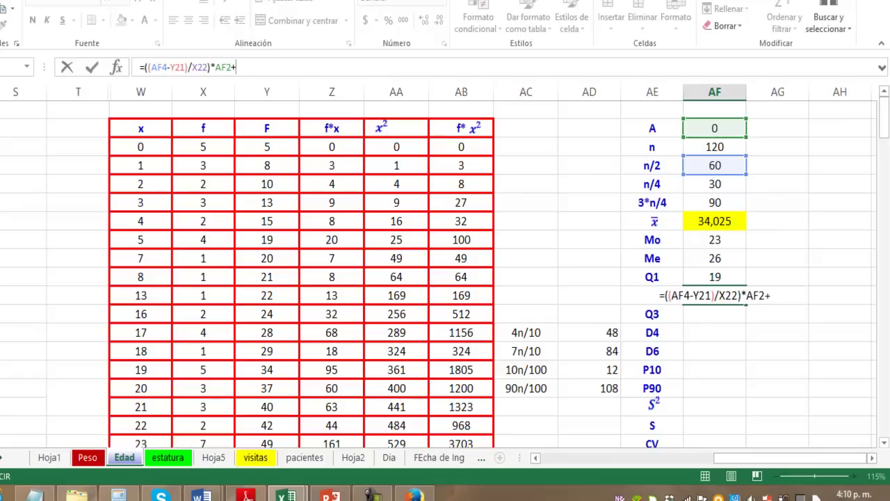
left_click_drag(884, 119, 884, 167)
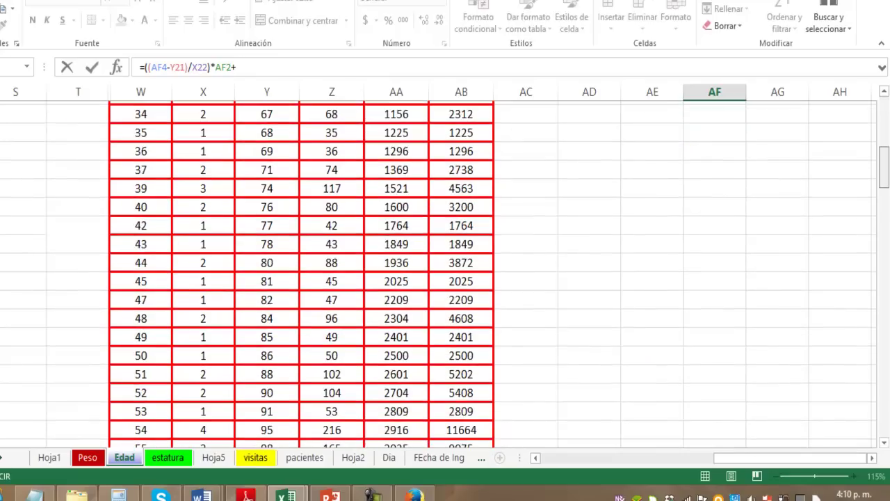
scroll(445, 271, "up", 4)
left_click(140, 166)
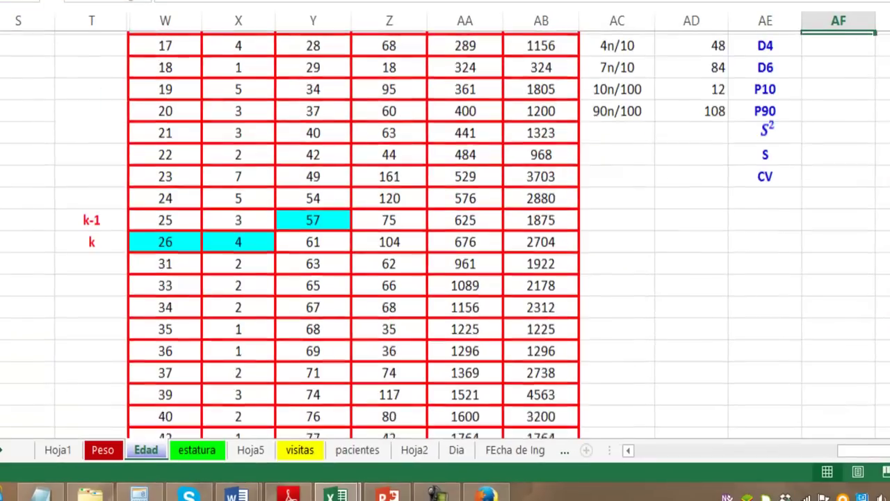
key("Return")
scroll(445, 230, "up", 1)
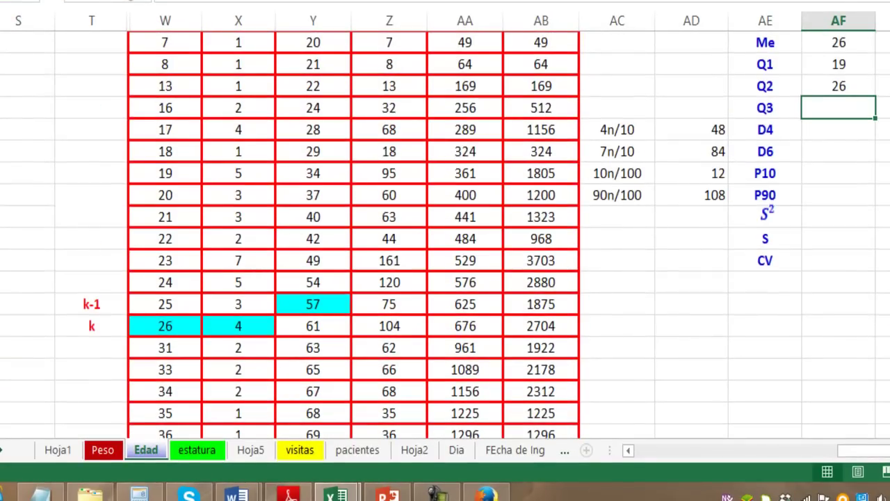
Step: Compare Q2 with the median, then remove the cyan fill from the k row and 57
left_click(838, 86)
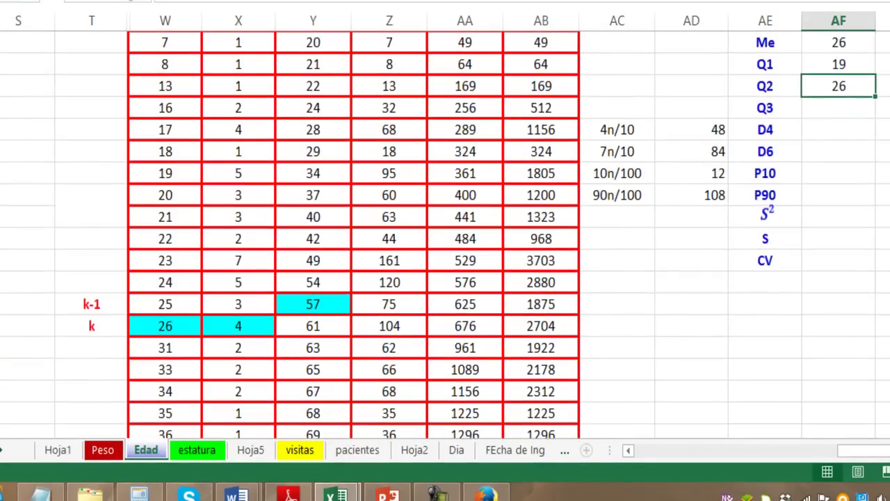
key("Up")
key("Up")
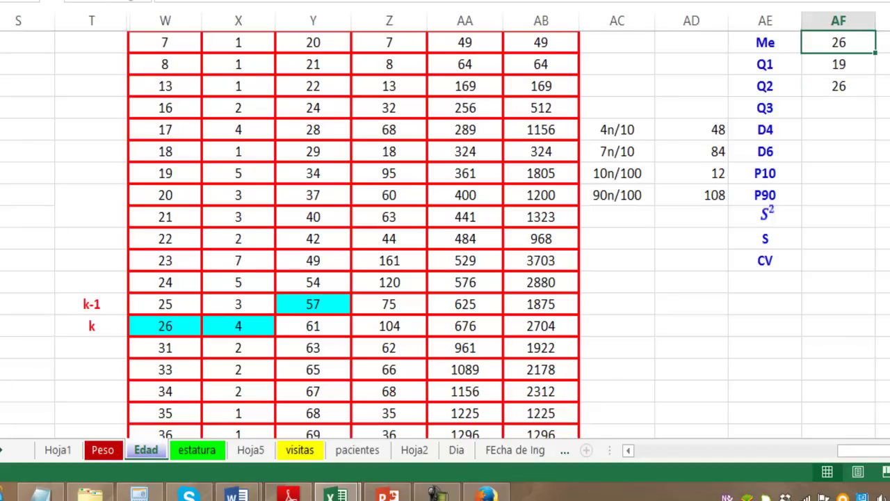
left_click(839, 130)
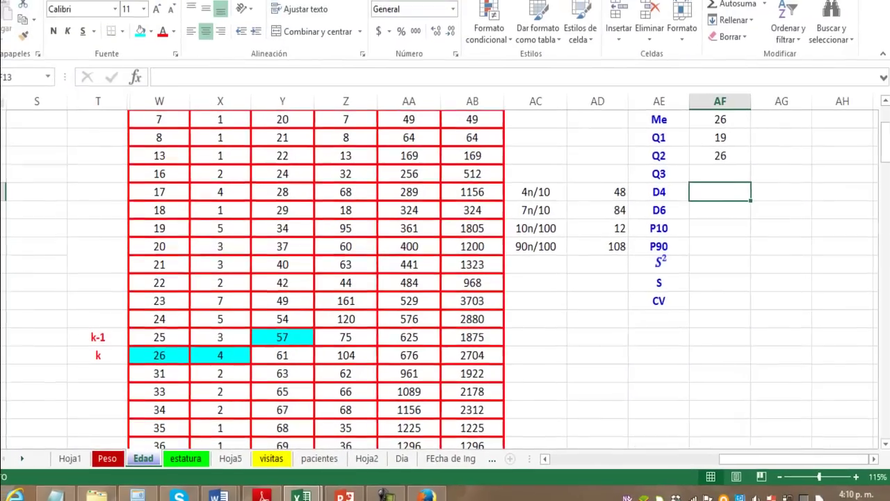
type("=")
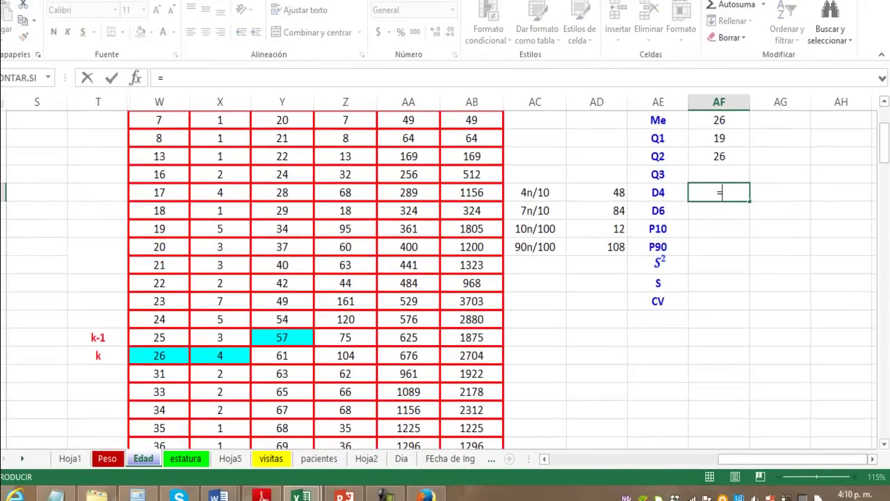
key("Escape")
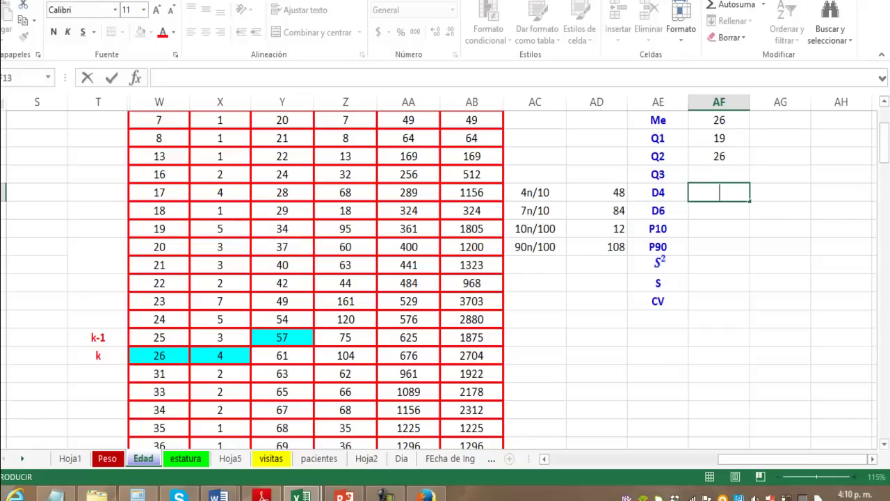
left_click_drag(160, 356, 282, 356)
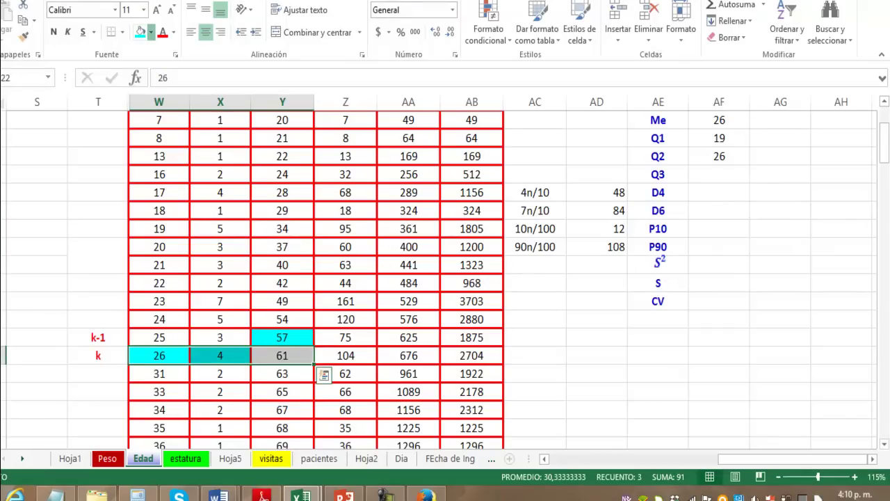
left_click(151, 32)
left_click(174, 190)
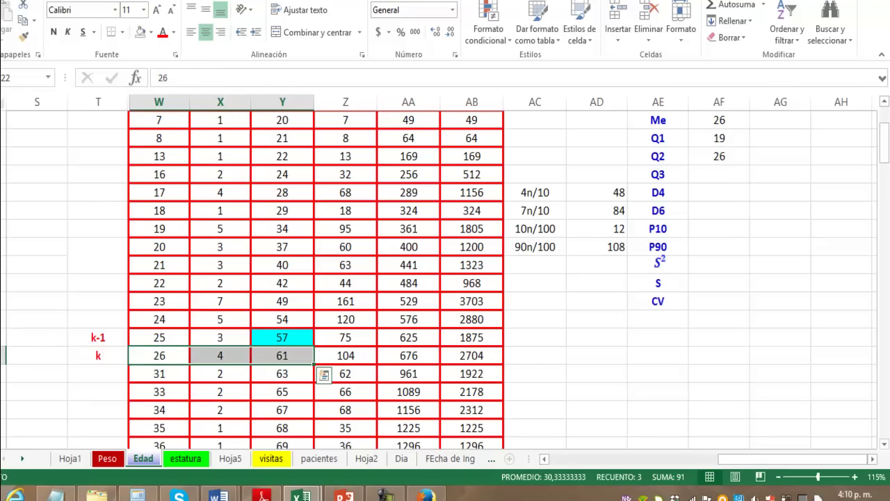
left_click(281, 337)
left_click(141, 32)
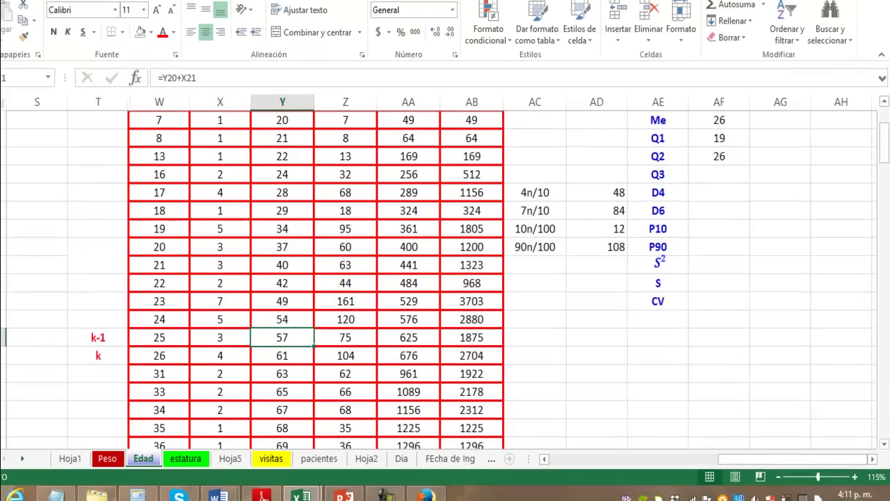
Step: Fill the cumulative 42, frequency 7 and x value 23 cells yellow
left_click(282, 283)
left_click(151, 32)
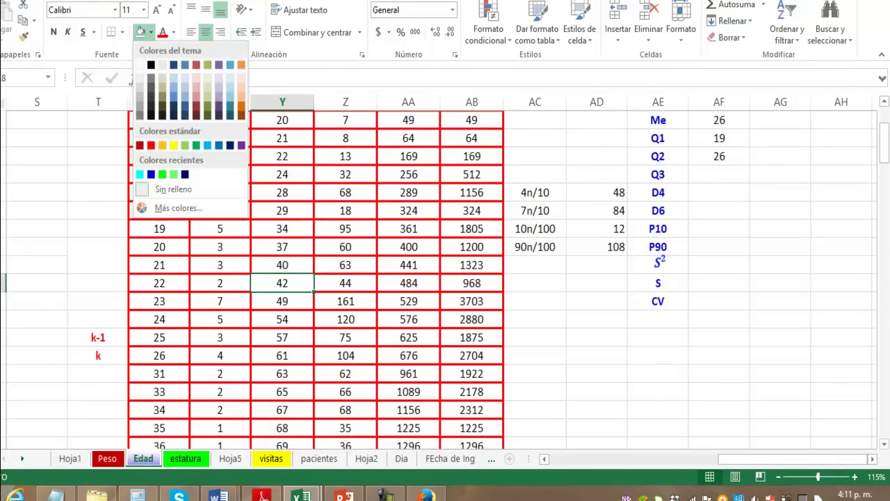
left_click(173, 145)
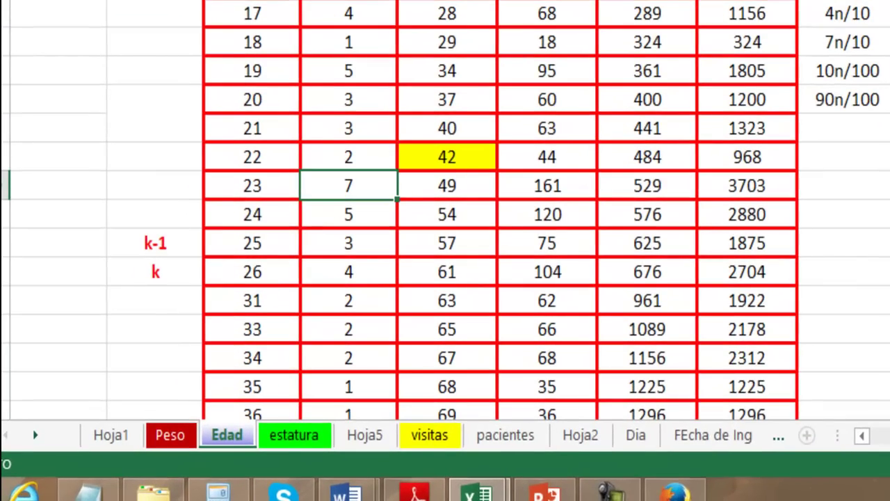
key("F4")
left_click(252, 185)
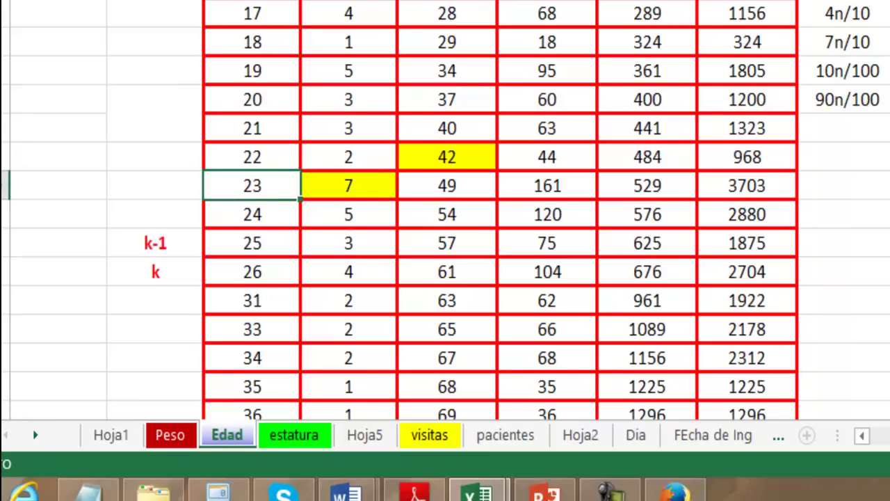
key("F4")
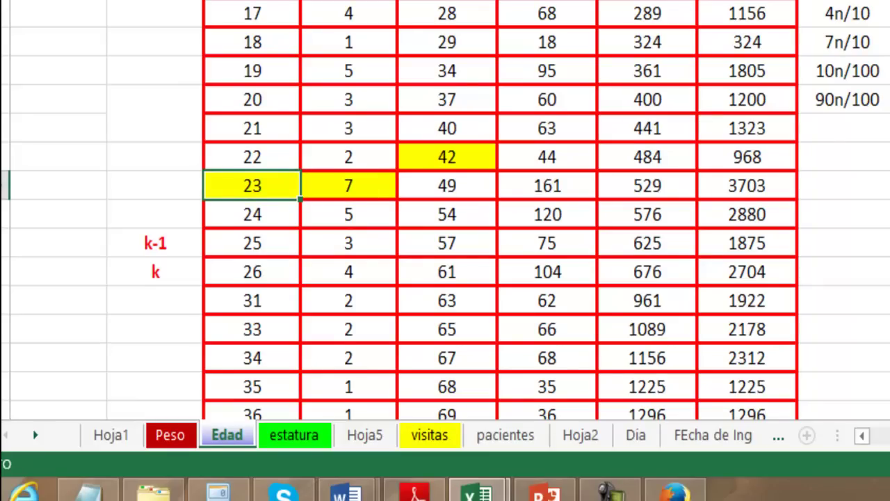
Step: Move the k-1 and k labels beside rows 22 and 23
left_click(155, 243)
key("shift+Down")
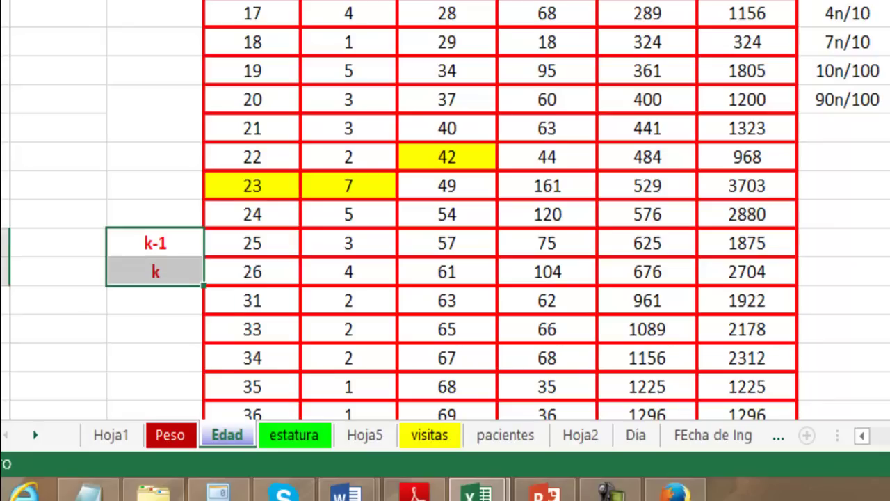
key("ctrl+c")
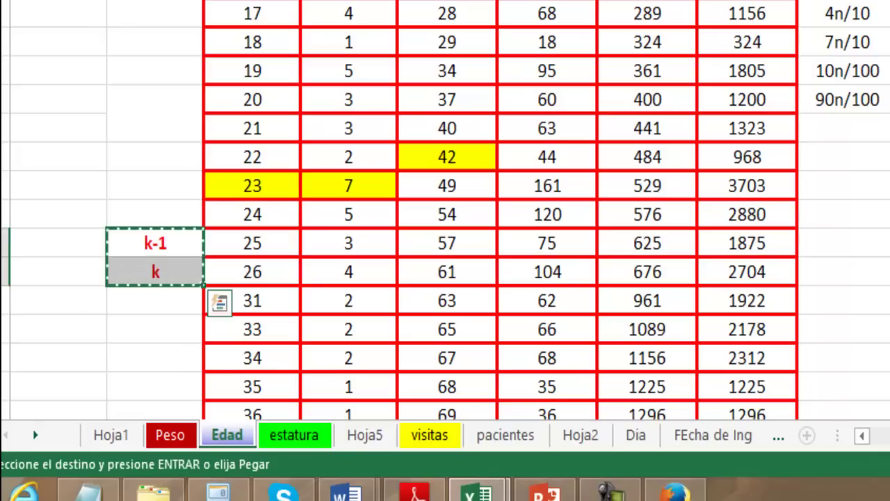
left_click(155, 161)
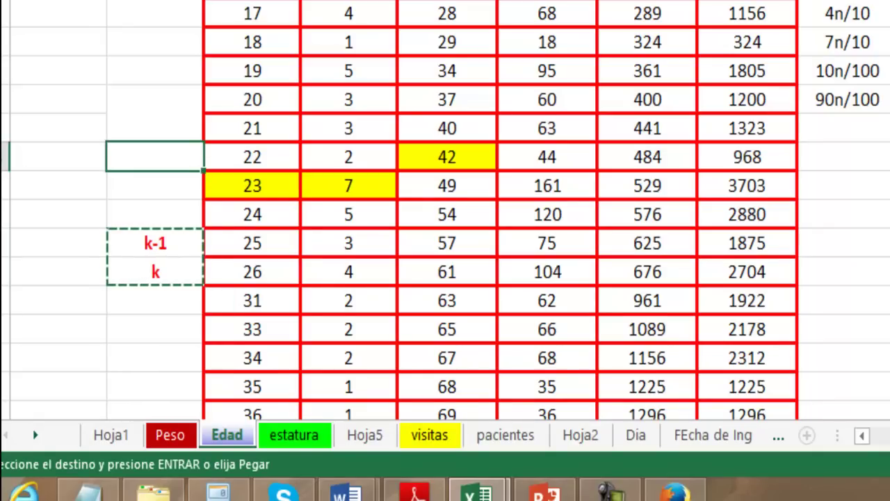
key("ctrl+v")
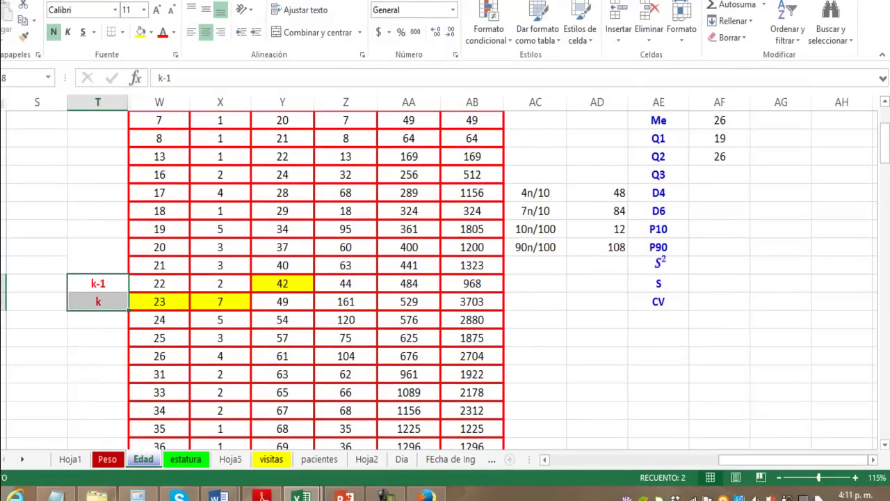
Step: Begin the D4 formula in AF13 with =((AD13-Y18)/
left_click(719, 193)
type("=")
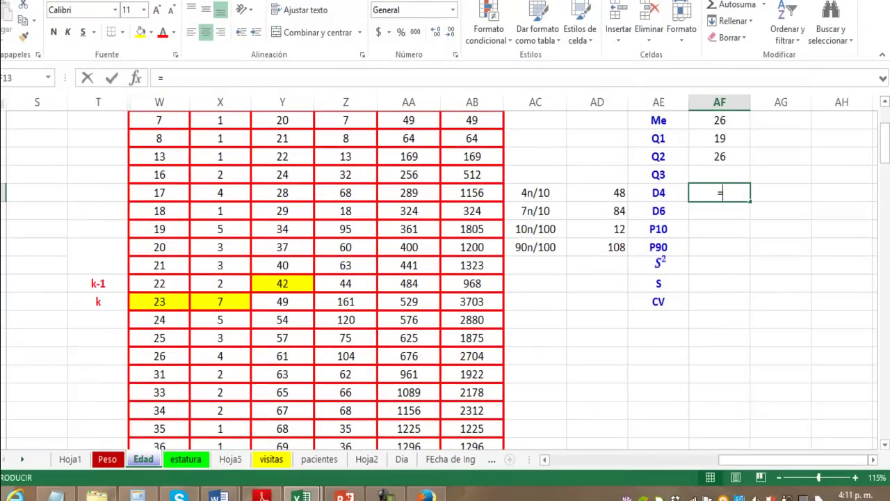
type("((")
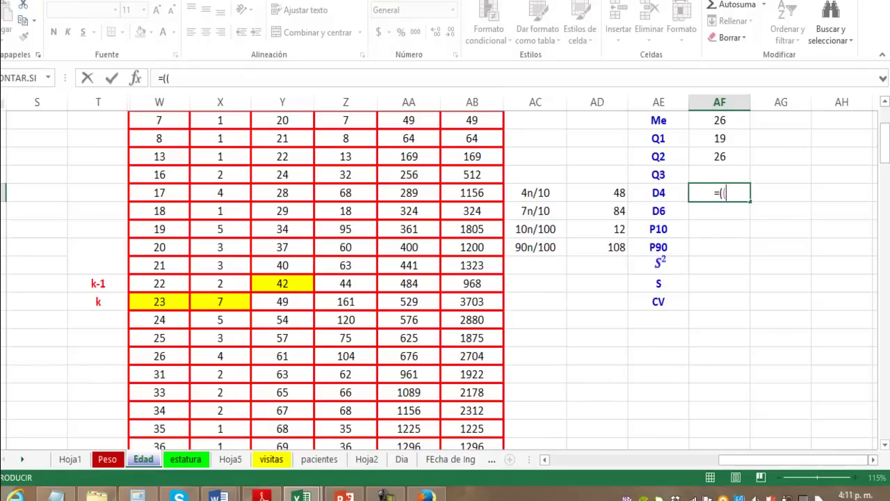
left_click(598, 193)
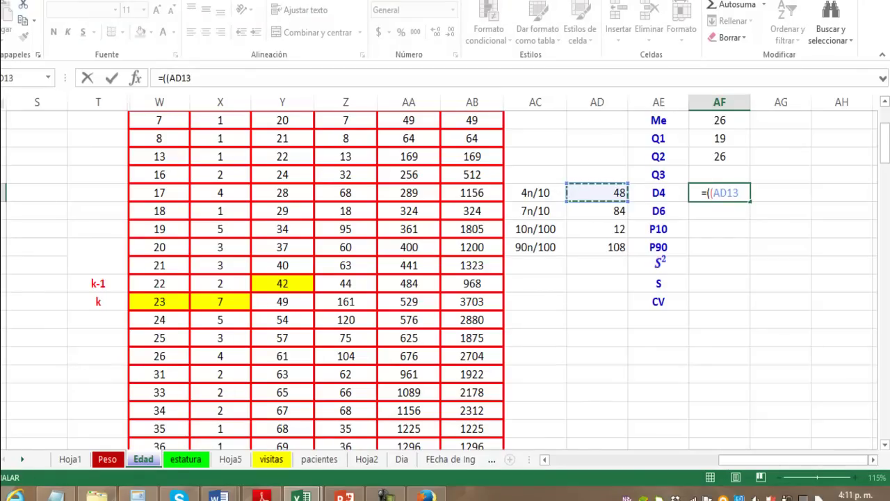
type("-")
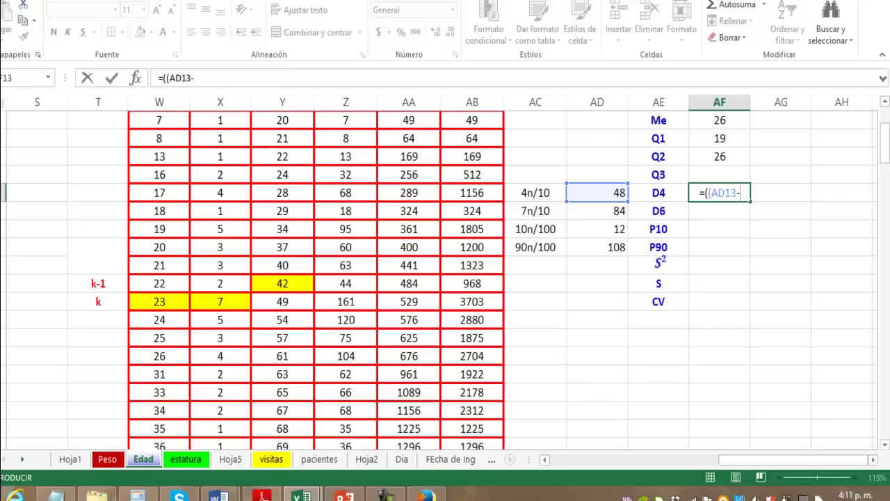
left_click(282, 283)
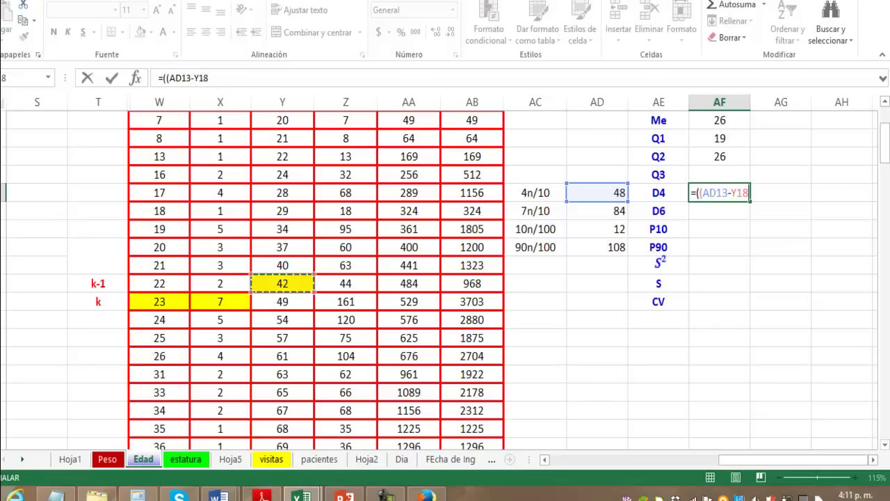
type(")")
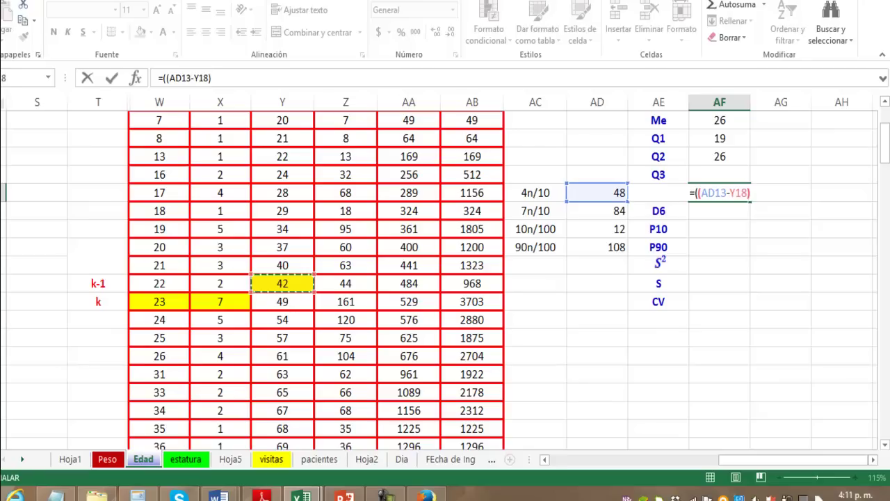
left_click(211, 78)
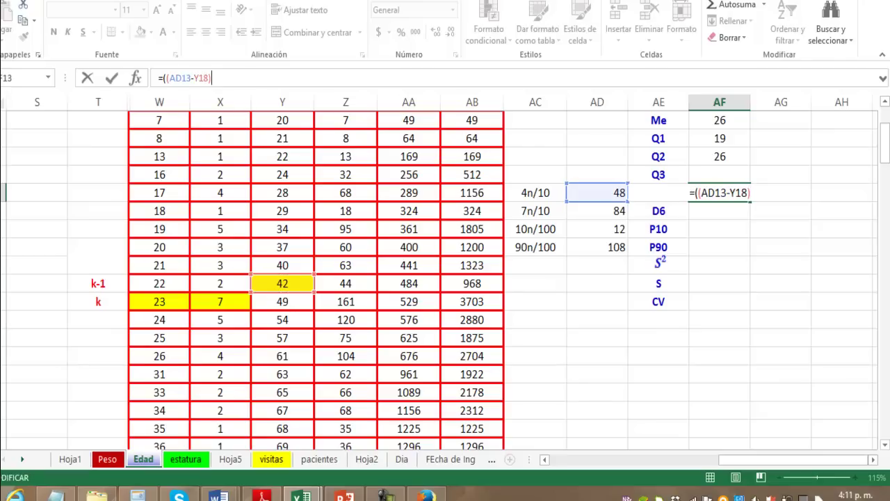
type("/")
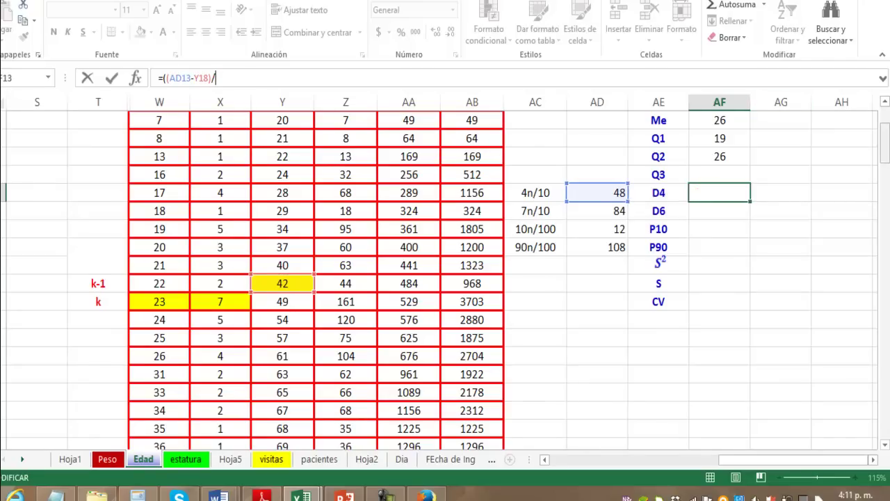
Step: Add AF2 as the divisor, removing a premature +W19 term
scroll(445, 278, "up", 3)
left_click(719, 137)
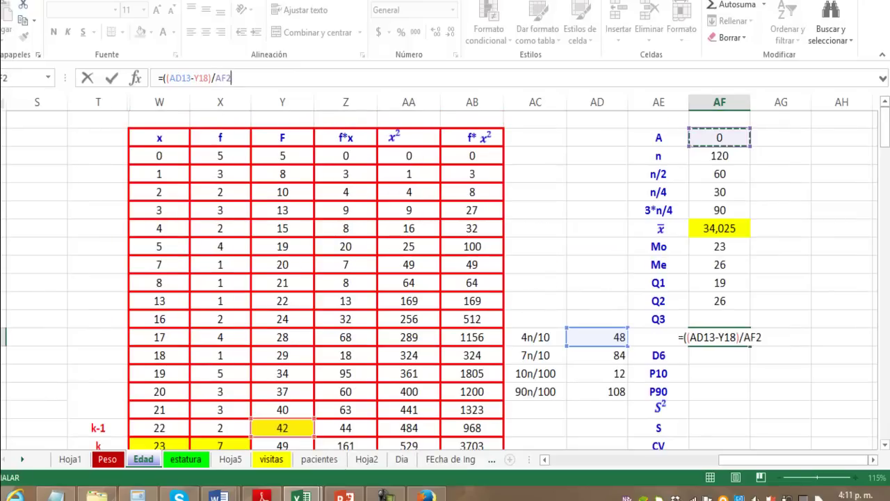
type(")")
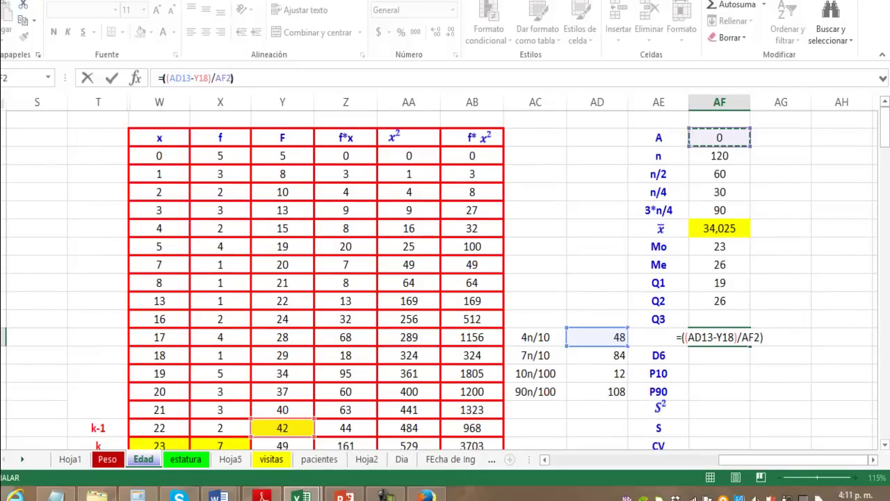
type("+")
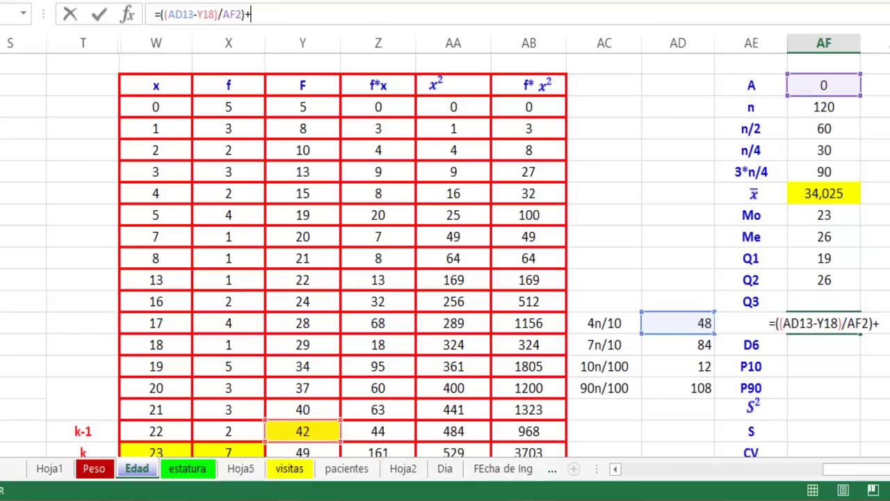
scroll(445, 257, "down", 3)
scroll(445, 257, "down", 1)
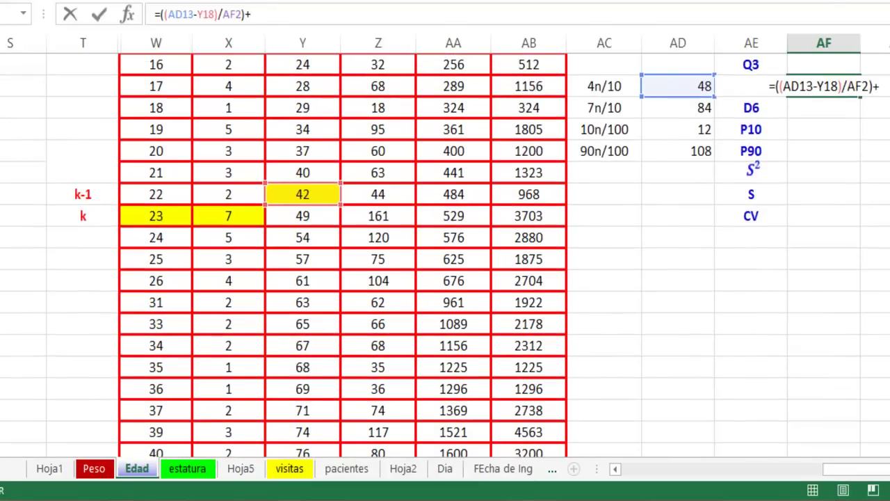
left_click(156, 216)
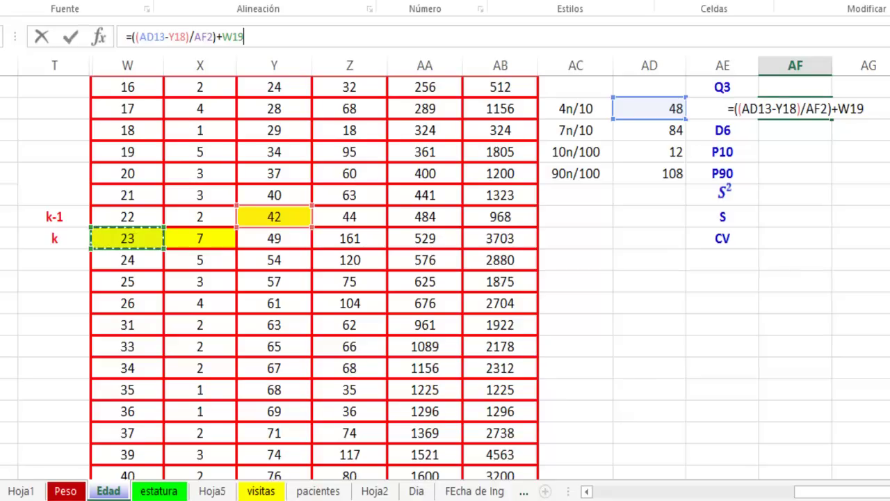
key("BackSpace")
key("BackSpace")
key("BackSpace")
key("BackSpace")
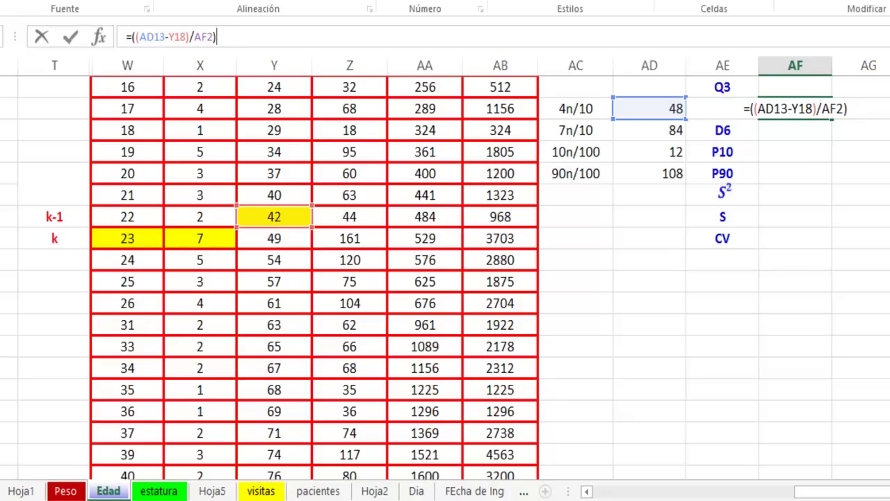
type("*")
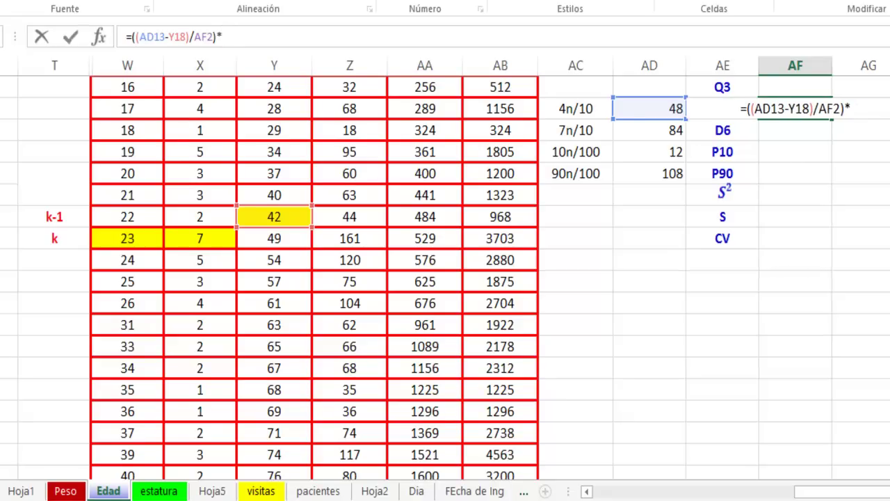
Step: Finish the formula with *AF2+W19, which returns #¡DIV/0!
scroll(445, 278, "up", 2)
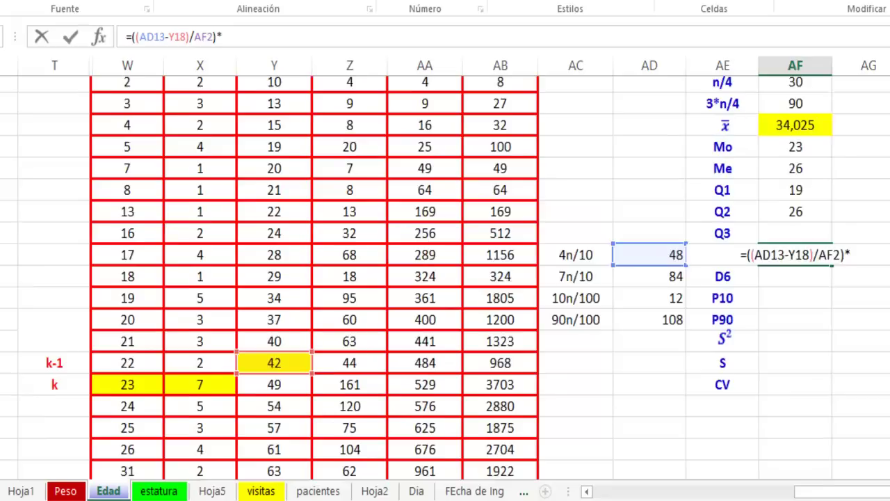
scroll(445, 278, "up", 2)
left_click(795, 108)
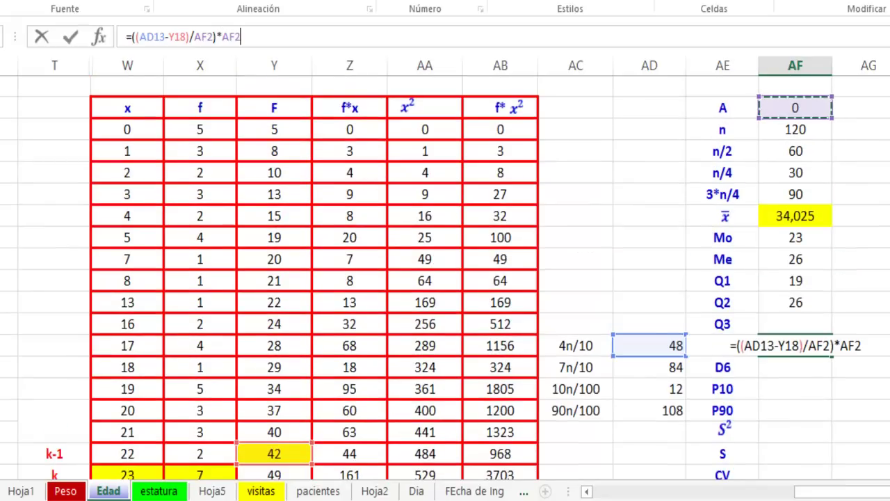
type("*")
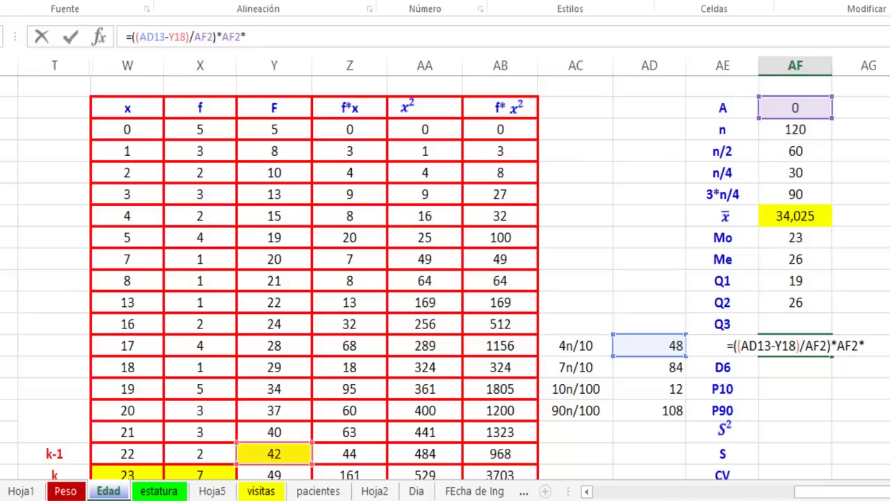
key("BackSpace")
type("+")
scroll(445, 279, "down", 6)
scroll(446, 278, "down", 1)
scroll(446, 278, "up", 1)
scroll(445, 278, "up", 2)
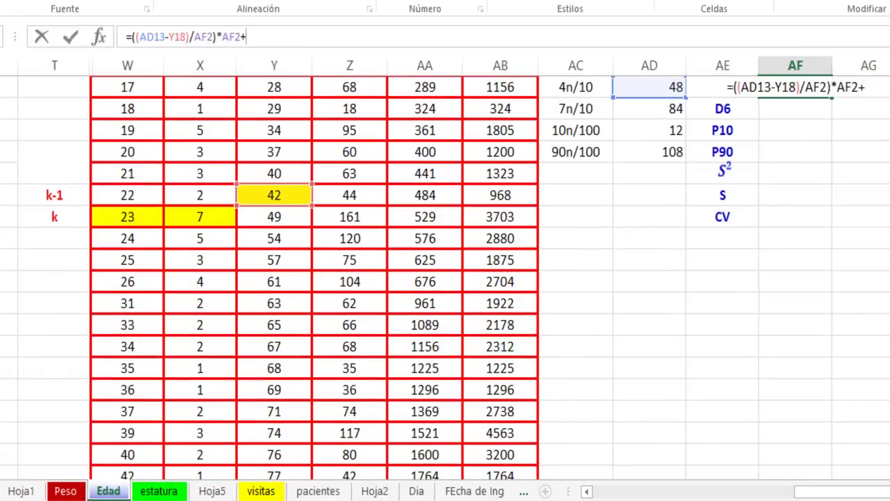
left_click(127, 217)
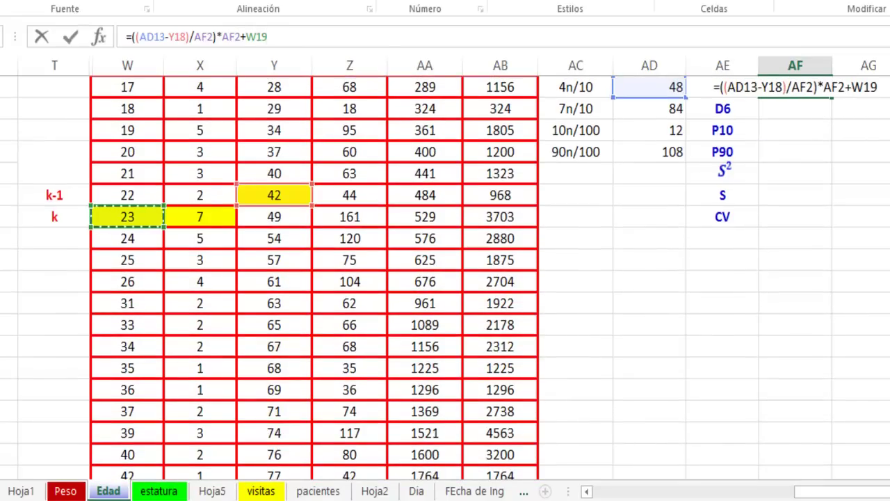
key("Return")
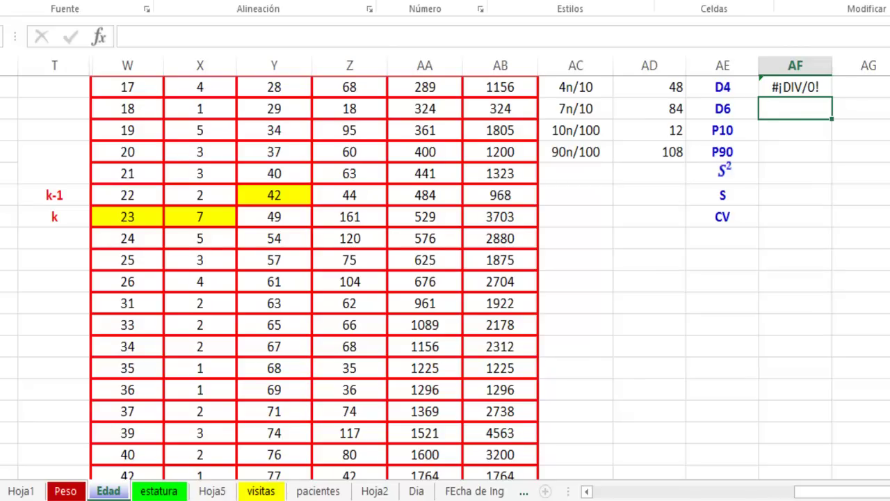
left_click(795, 87)
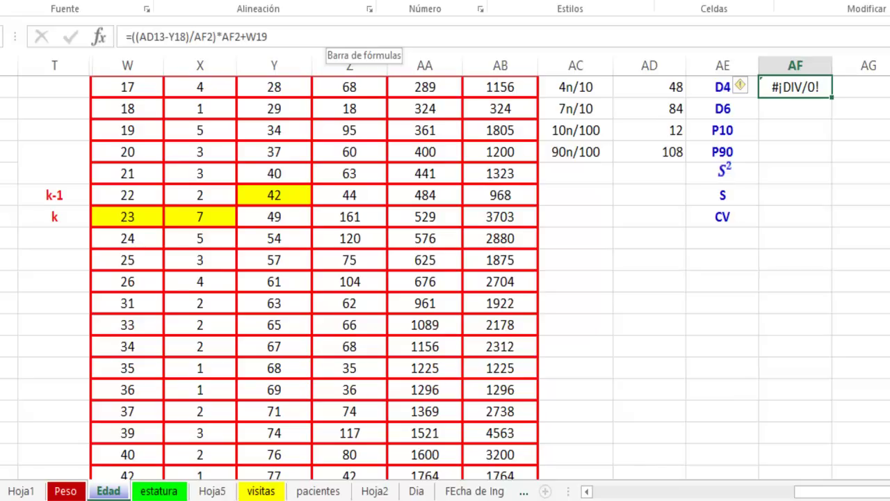
Step: Rework the D4 formula to (AD13-Y18)/X19, dividing by frequency 7
left_click(327, 36)
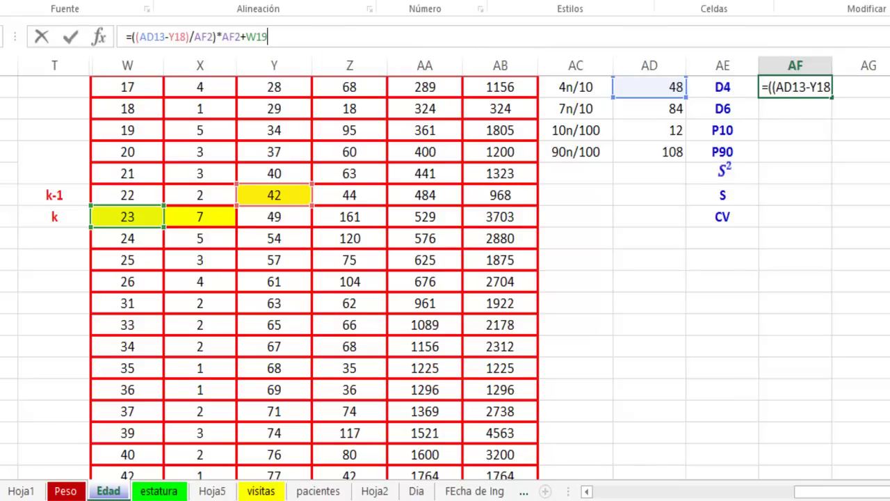
key("BackSpace")
key("BackSpace")
key("BackSpace")
key("BackSpace")
key("BackSpace")
key("BackSpace")
key("BackSpace")
key("BackSpace")
key("BackSpace")
key("BackSpace")
key("BackSpace")
key("BackSpace")
key("BackSpace")
key("BackSpace")
key("BackSpace")
key("BackSpace")
key("BackSpace")
key("BackSpace")
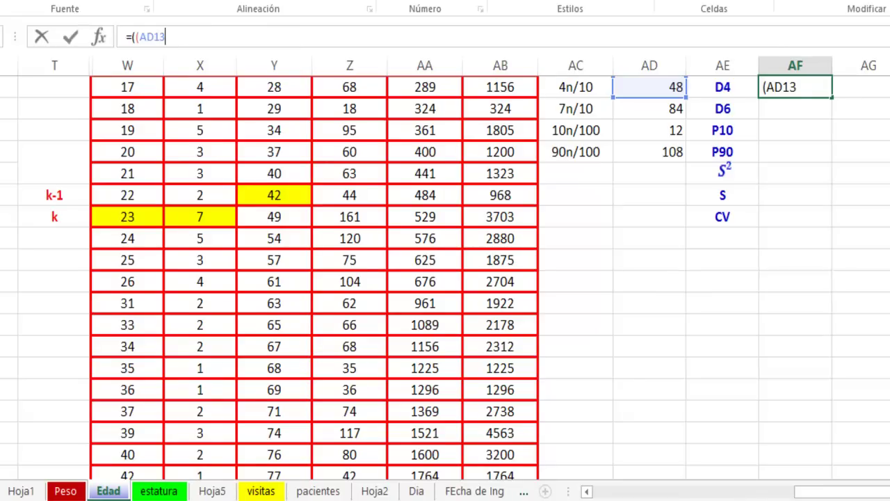
type("-")
left_click(274, 195)
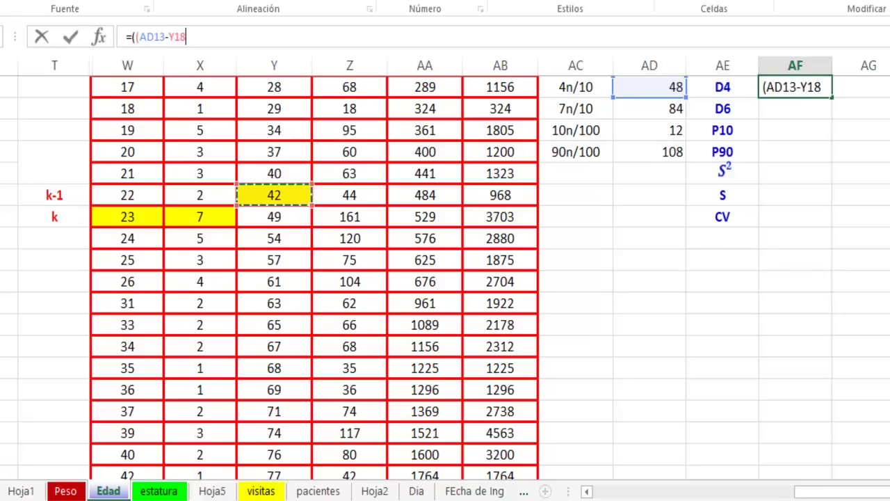
type(")/")
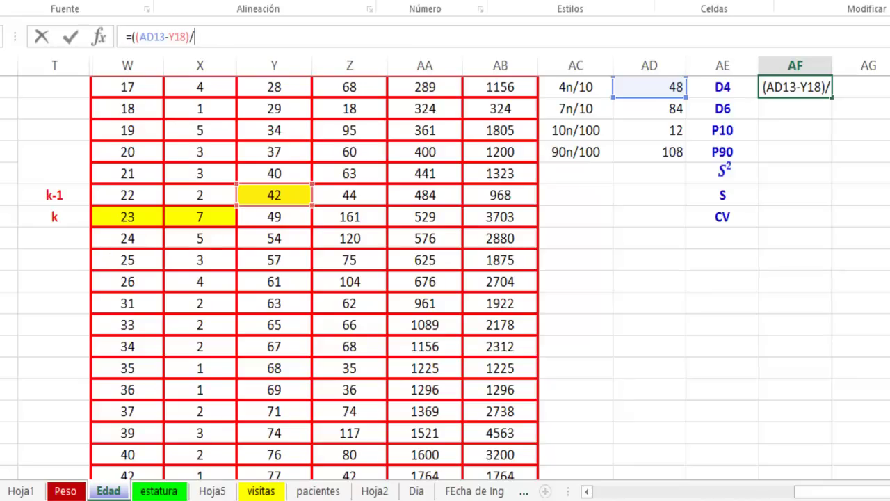
left_click(200, 216)
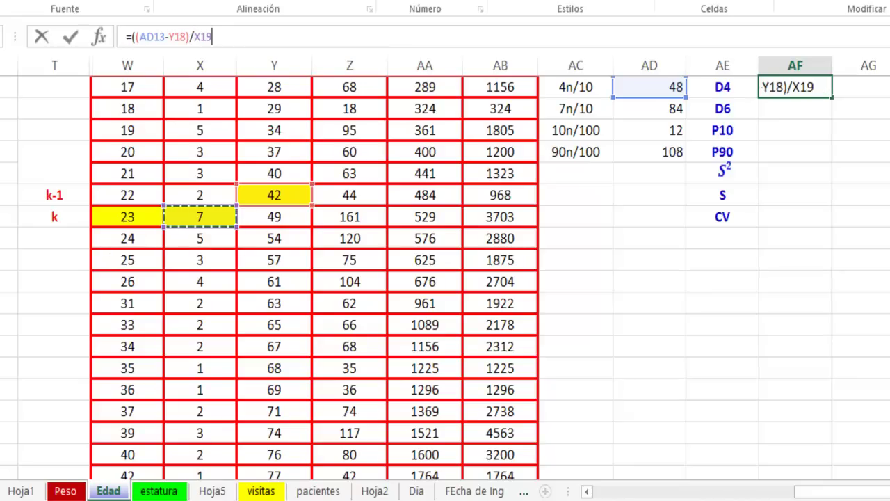
Step: Complete it with *AF2+W19 so D4 returns 23
type(")")
type("*")
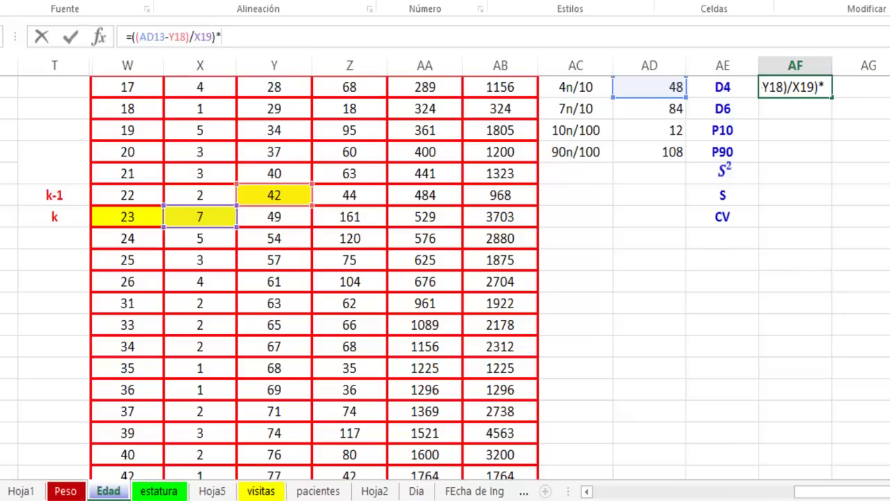
scroll(445, 278, "up", 3)
scroll(445, 278, "up", 1)
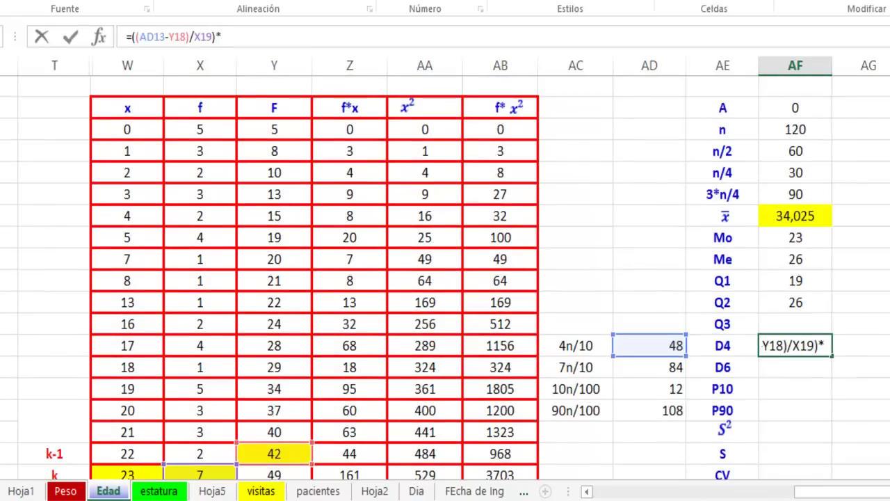
left_click(795, 108)
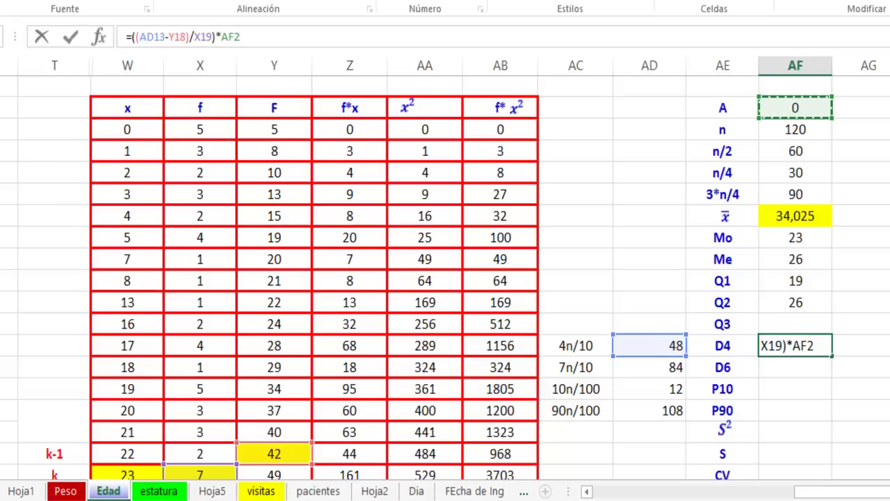
type("+")
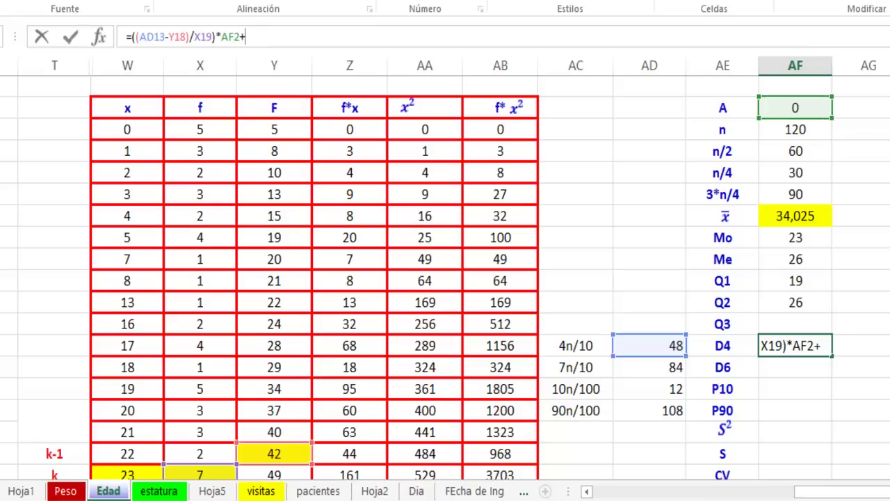
scroll(313, 279, "down", 1)
scroll(313, 279, "down", 1)
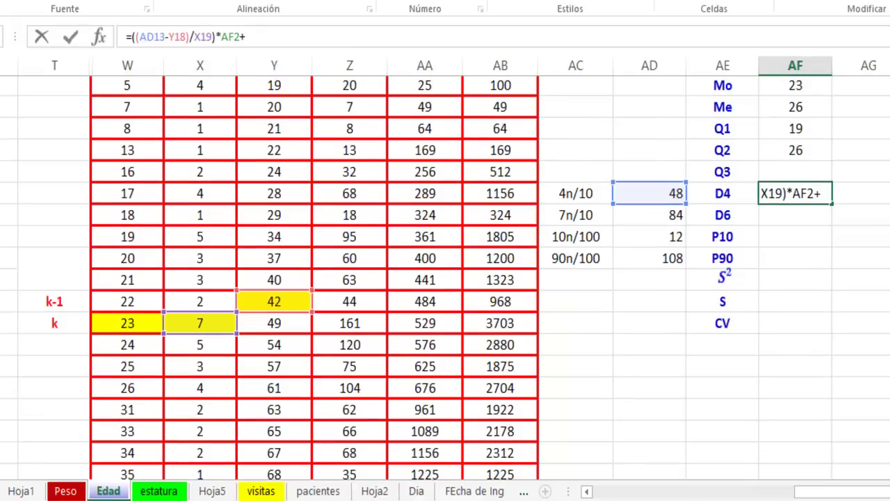
left_click(127, 325)
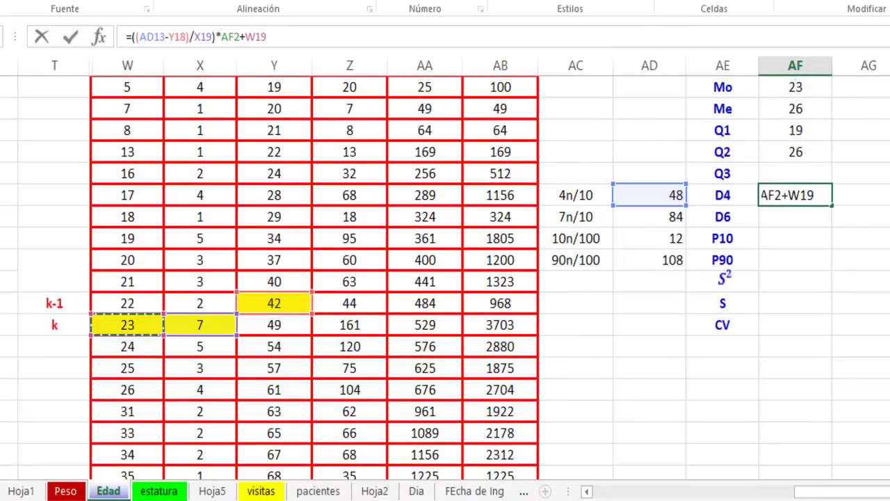
key("Return")
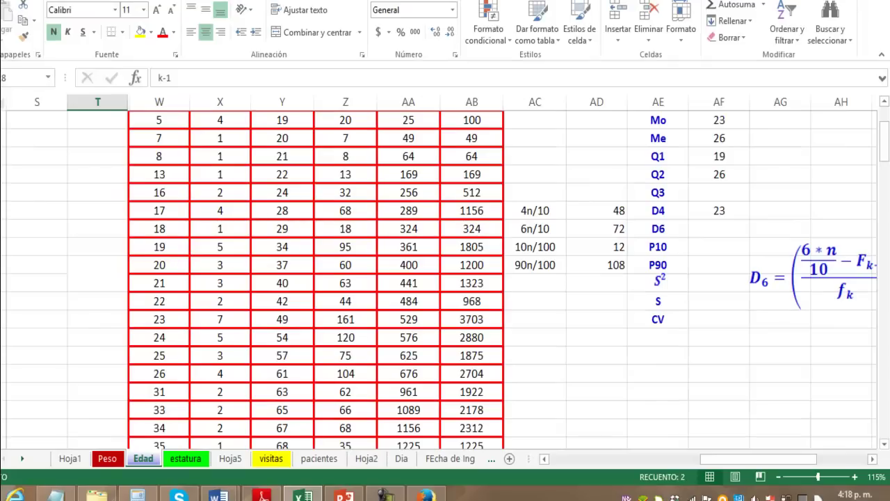
Step: Fill the 4n/10 position value 48 in AD13 yellow
left_click(597, 210)
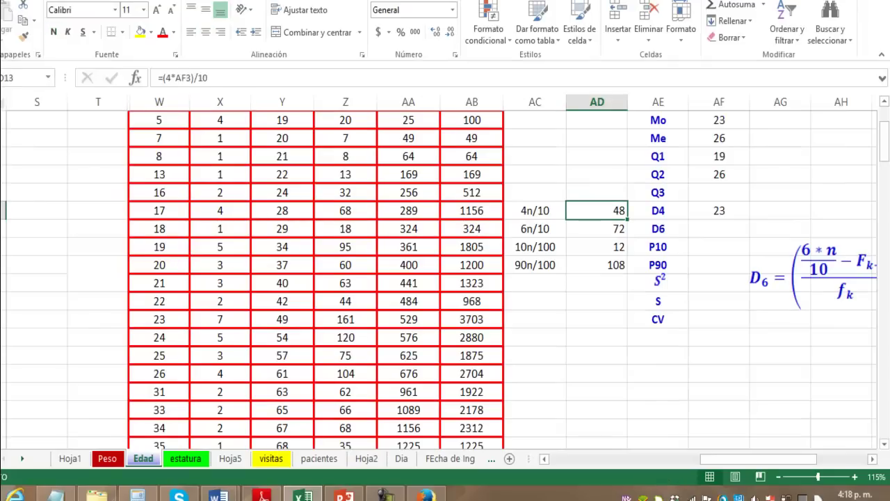
left_click(140, 32)
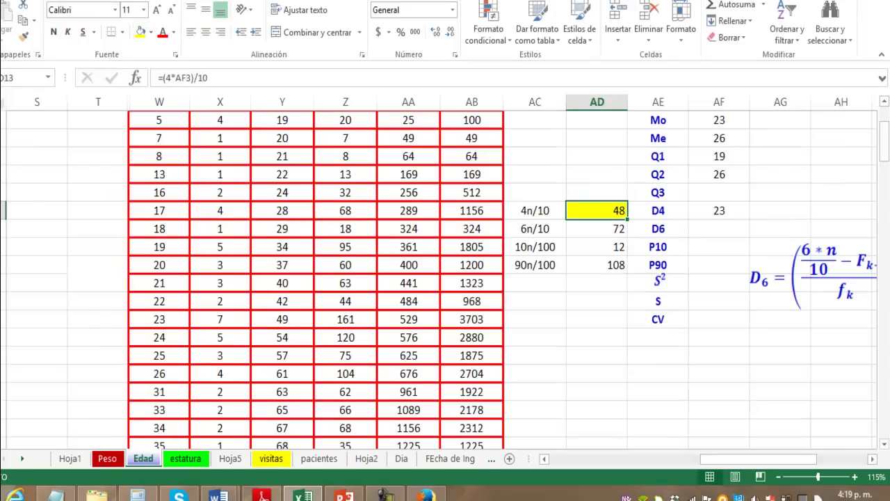
left_click(597, 228)
Step: Scroll the table down toward the row with cumulative frequency 71
left_click_drag(758, 459, 796, 460)
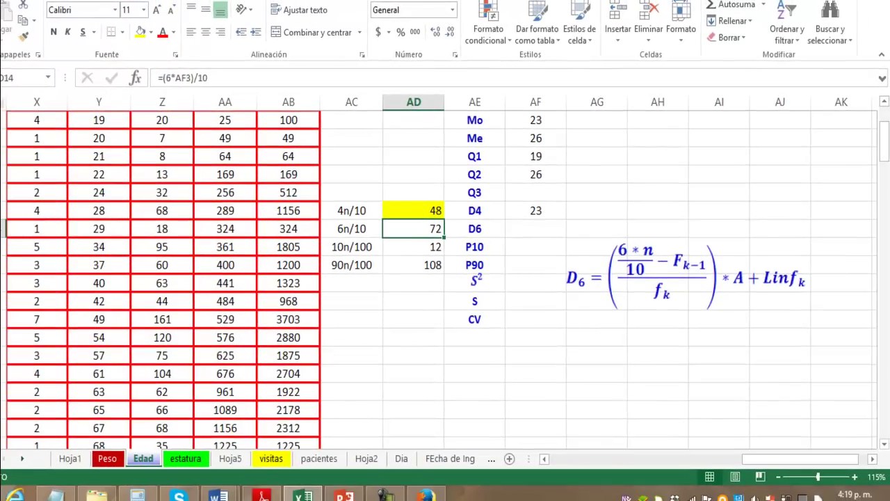
mouse_move(796, 459)
left_mouse_down()
mouse_move(703, 459)
mouse_move(721, 459)
left_mouse_up()
scroll(445, 278, "up", 2)
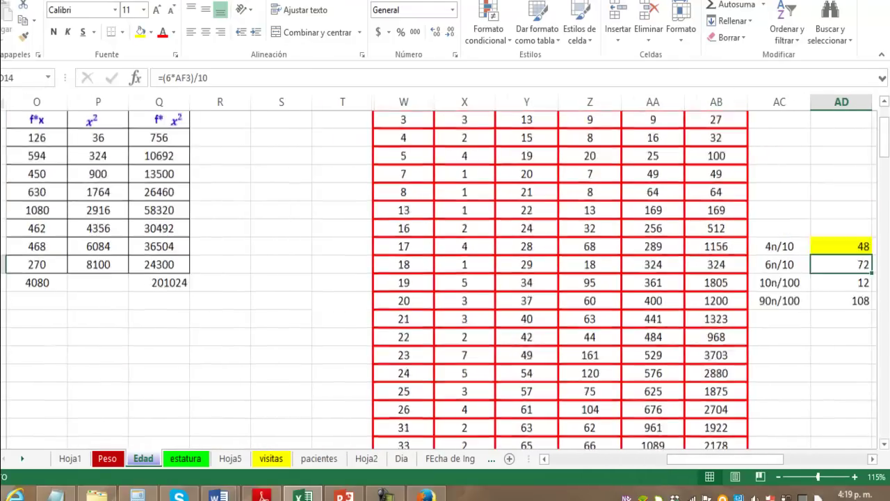
scroll(445, 279, "down", 1)
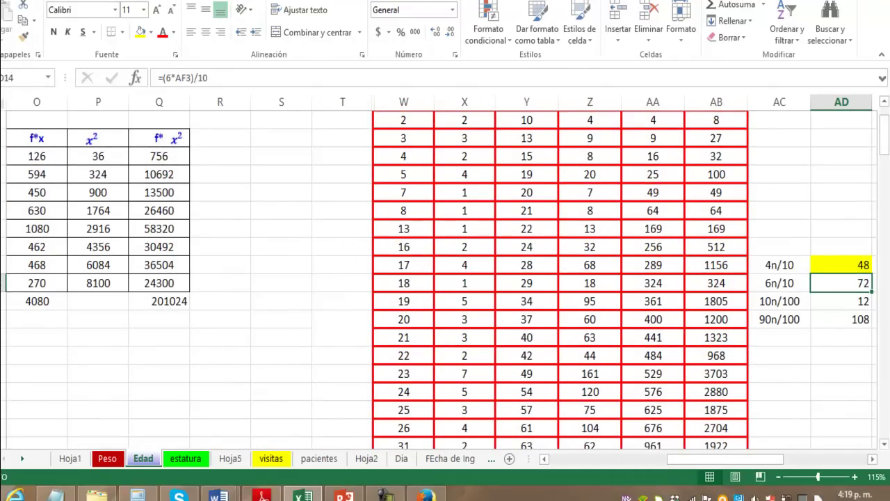
scroll(445, 278, "down", 1)
scroll(445, 279, "down", 1)
scroll(445, 278, "down", 1)
Step: Fill the frequency 3 beside class 39 yellow, then scroll back to the summary column
scroll(446, 278, "down", 1)
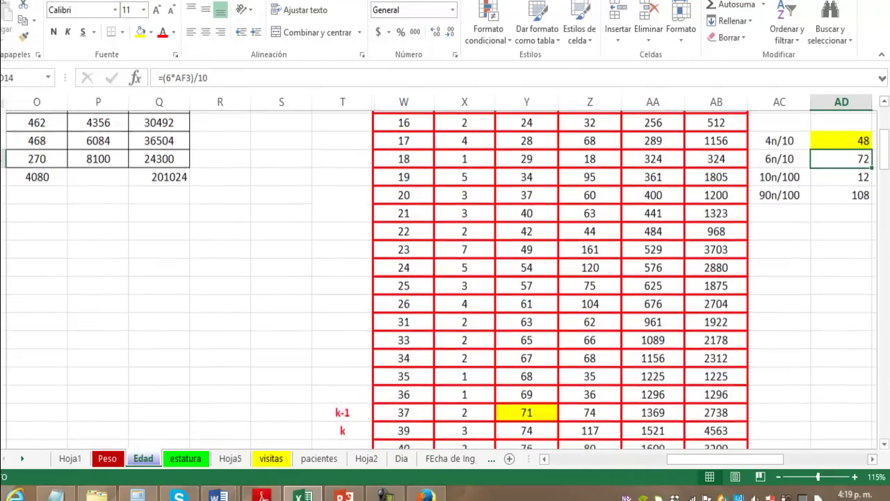
scroll(445, 278, "down", 1)
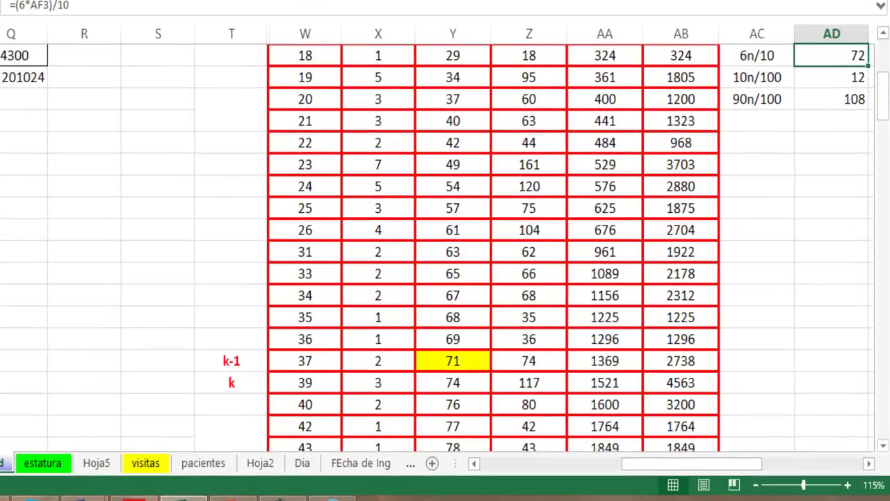
left_click(378, 382)
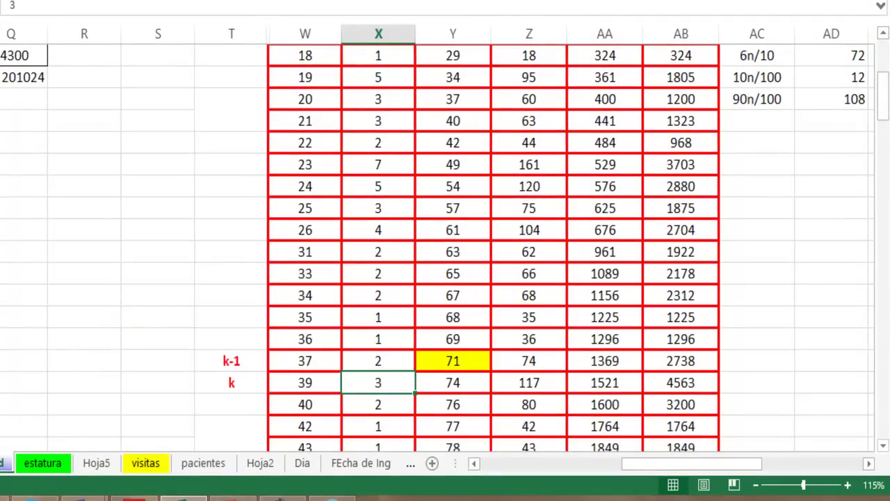
key("F4")
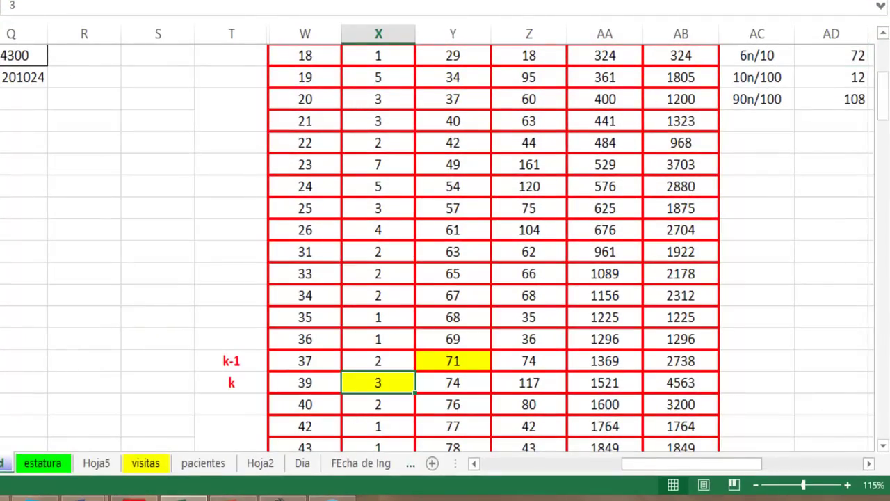
left_click(305, 383)
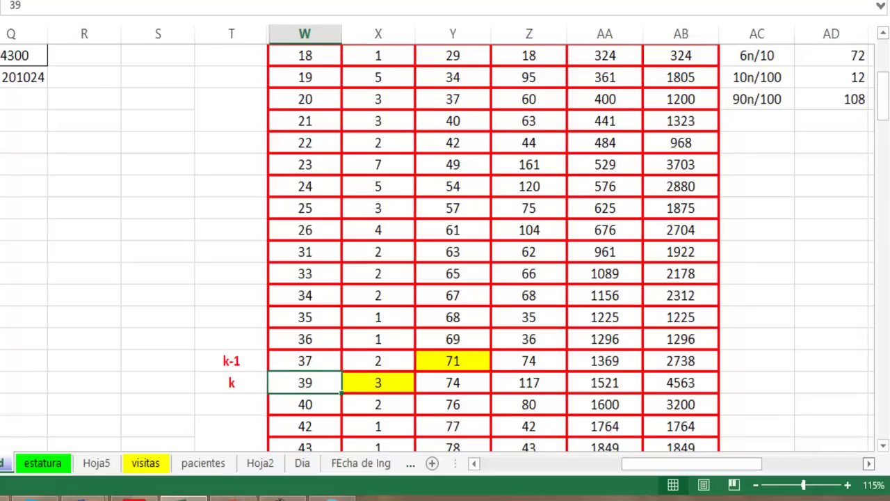
scroll(445, 264, "up", 2)
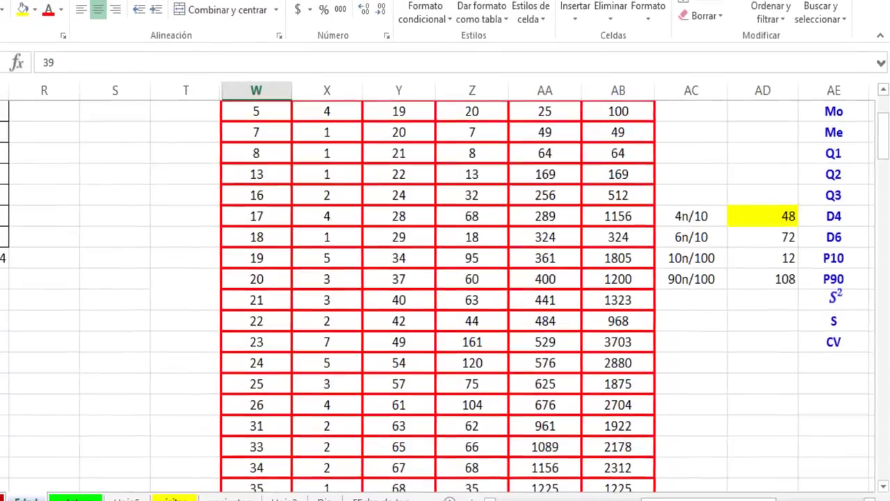
scroll(445, 292, "up", 1)
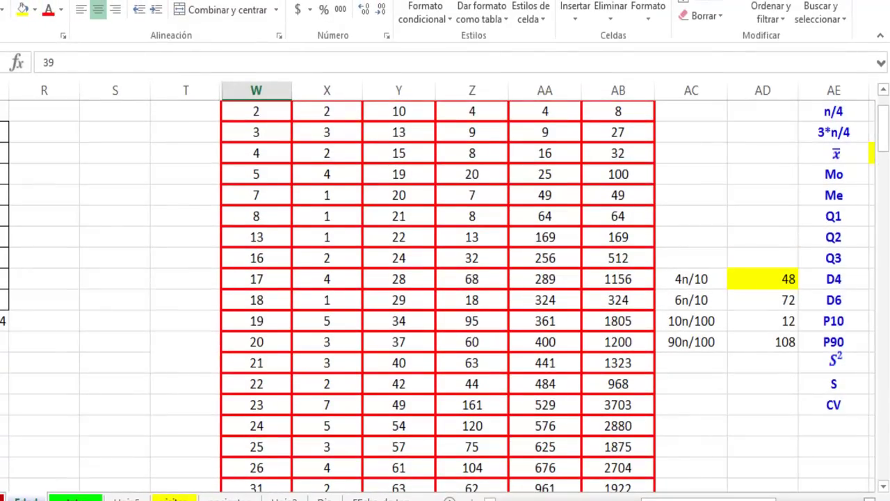
scroll(446, 292, "right", 1)
scroll(445, 293, "right", 1)
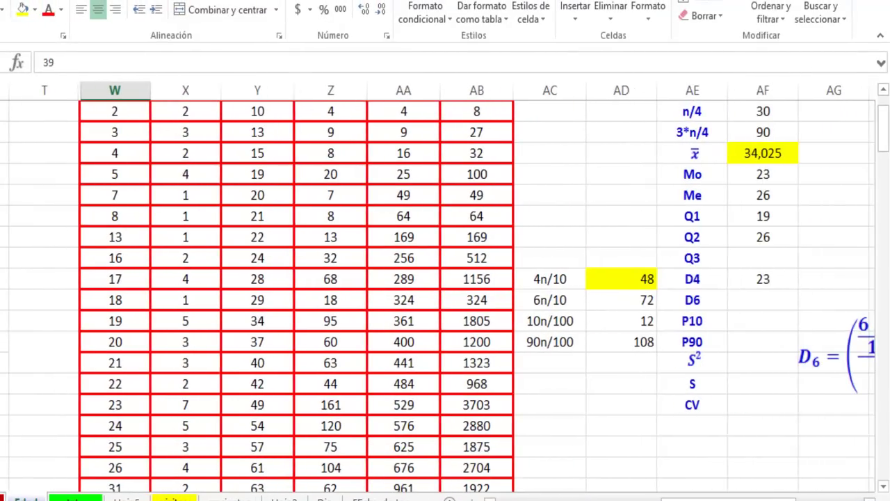
Step: In AF14, begin the D6 formula =((AD14-Y37+X39* from position 72, cumulative frequency 71 and frequency 3
left_click(763, 300)
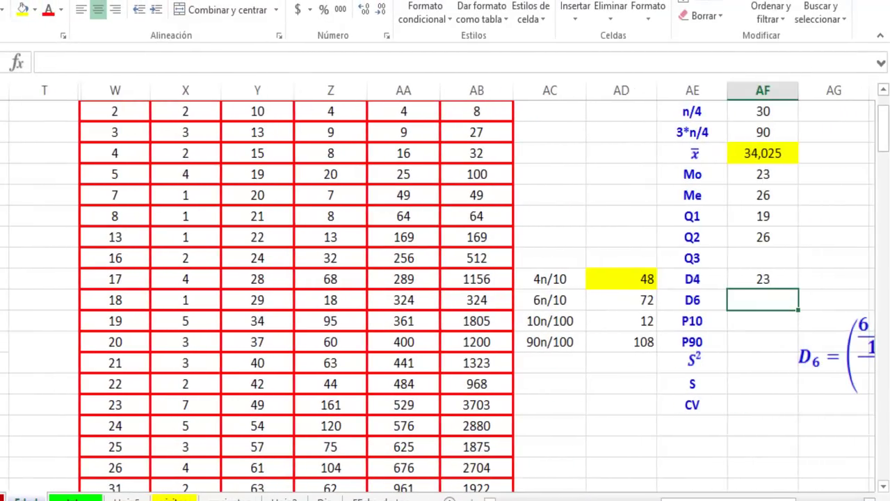
type("=((")
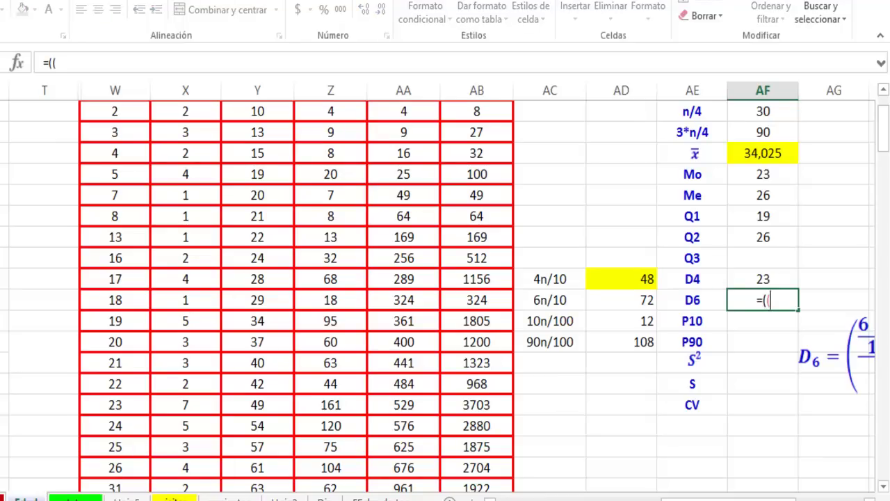
left_click(621, 300)
type("_")
key("BackSpace")
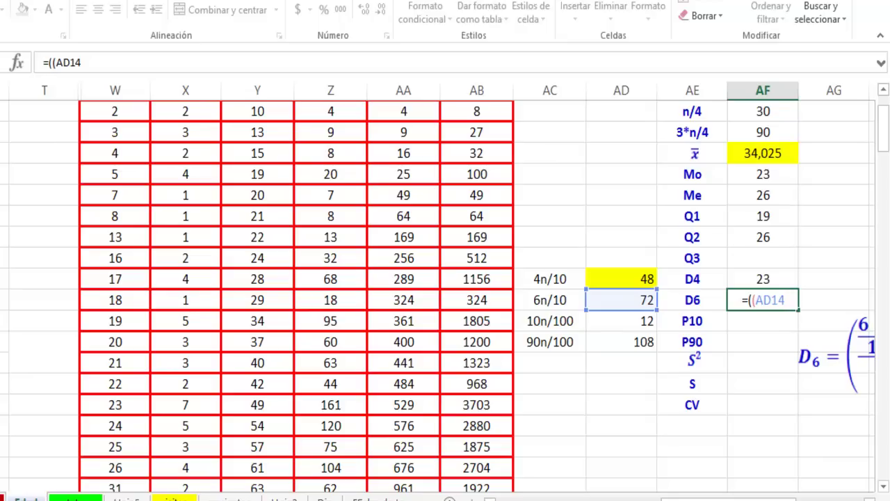
type("-")
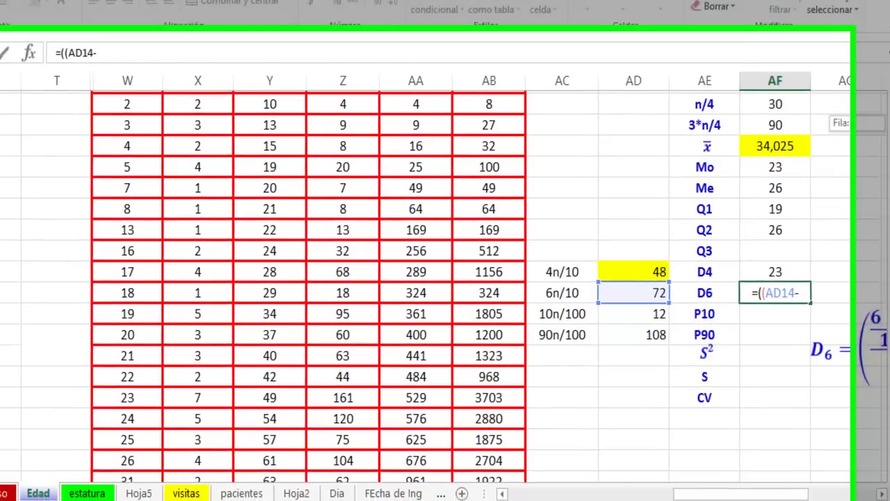
scroll(445, 250, "down", 1)
scroll(445, 250, "down", 2)
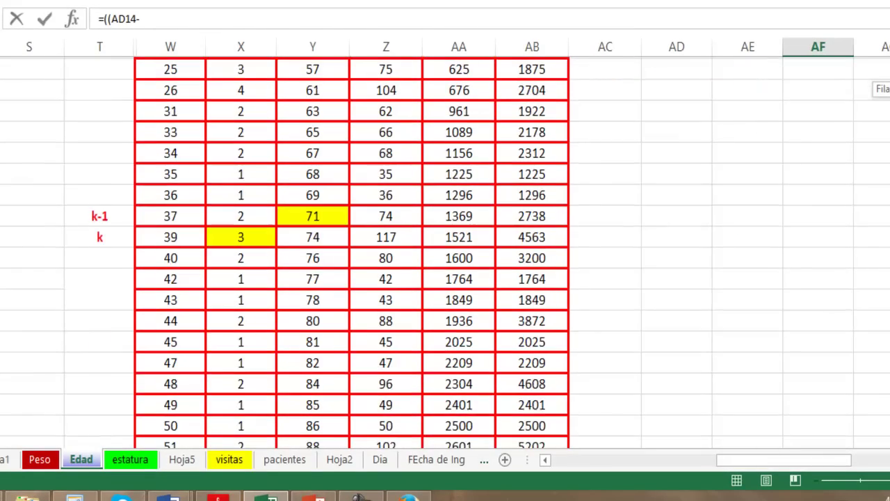
left_click(312, 214)
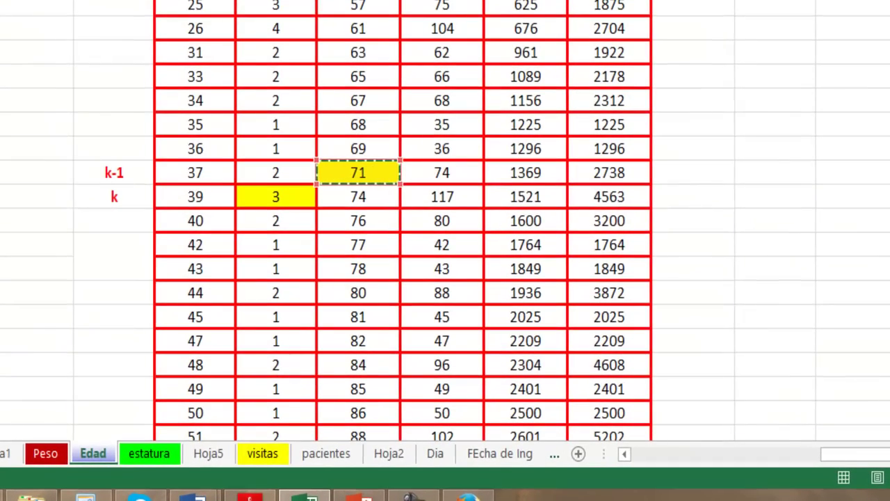
type("+")
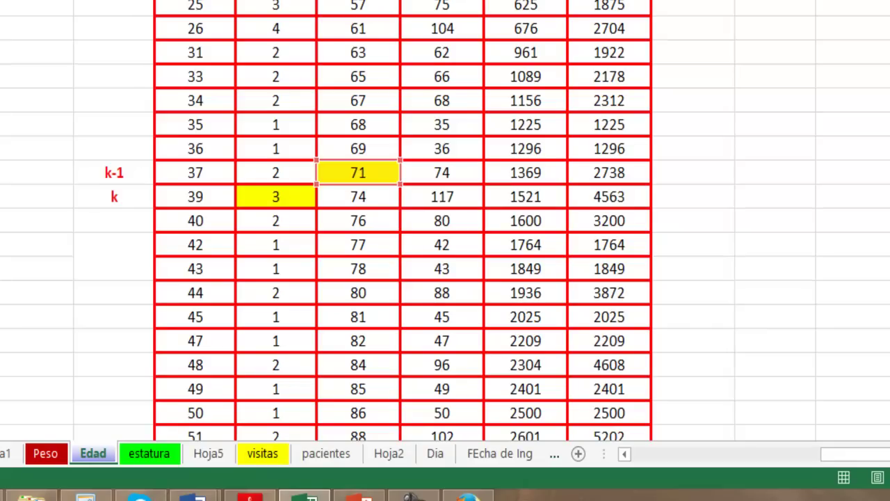
left_click(275, 197)
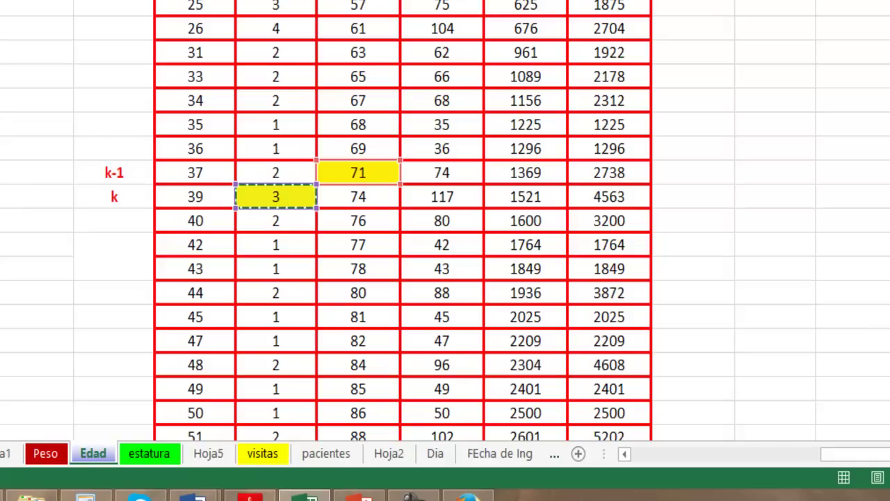
type("*")
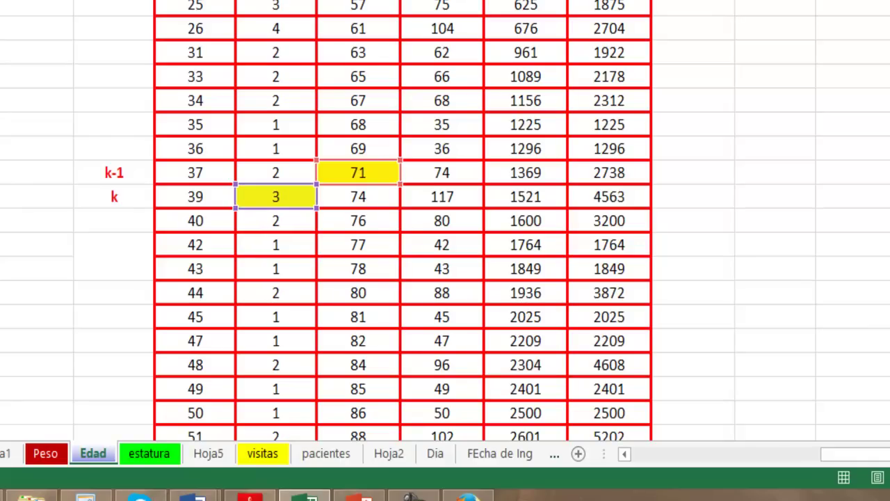
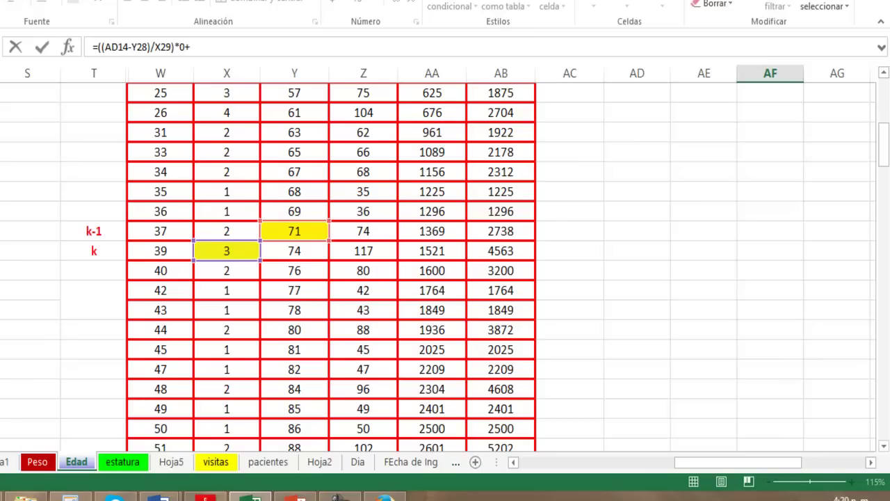
Step: Finish the D6 formula with lower limit 39 so D6 reads 39, and delete the D6 equation picture
left_click(160, 251)
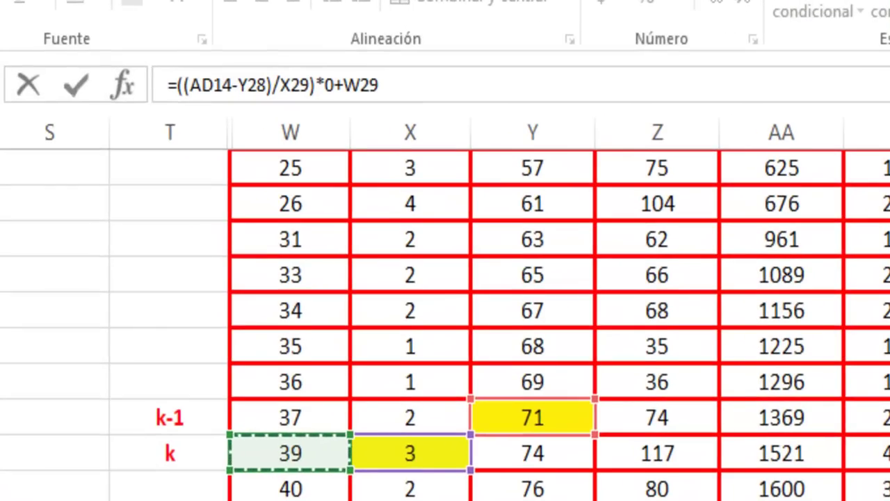
key("Return")
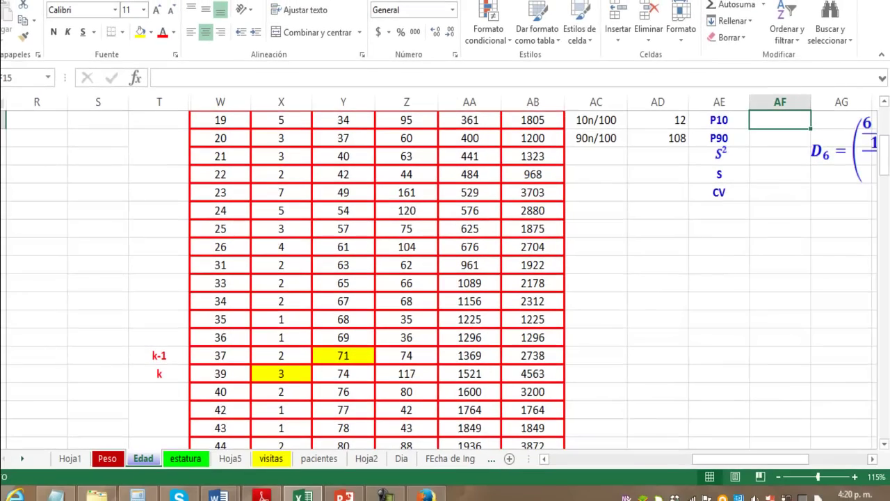
scroll(445, 278, "up", 1)
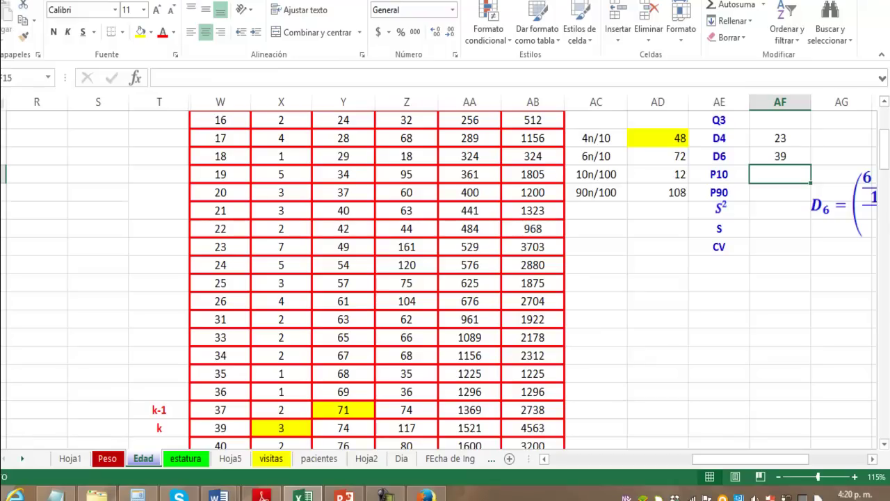
left_click(842, 203)
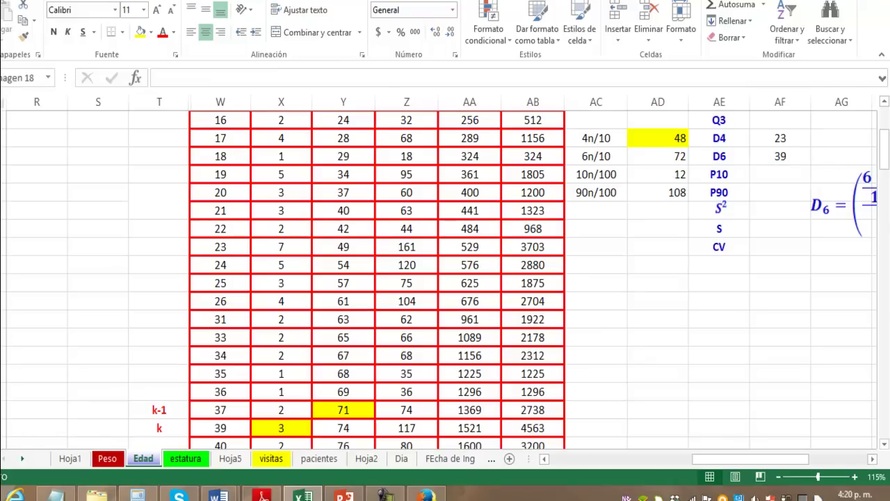
key("Delete")
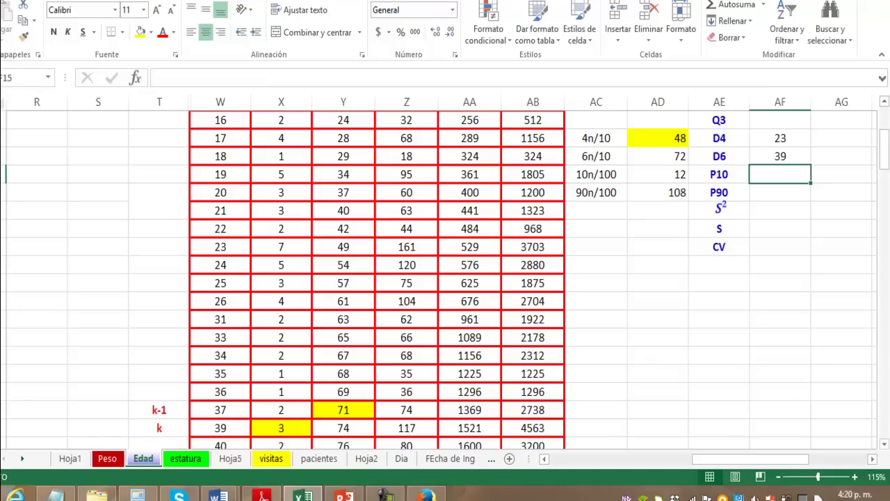
left_click(219, 495)
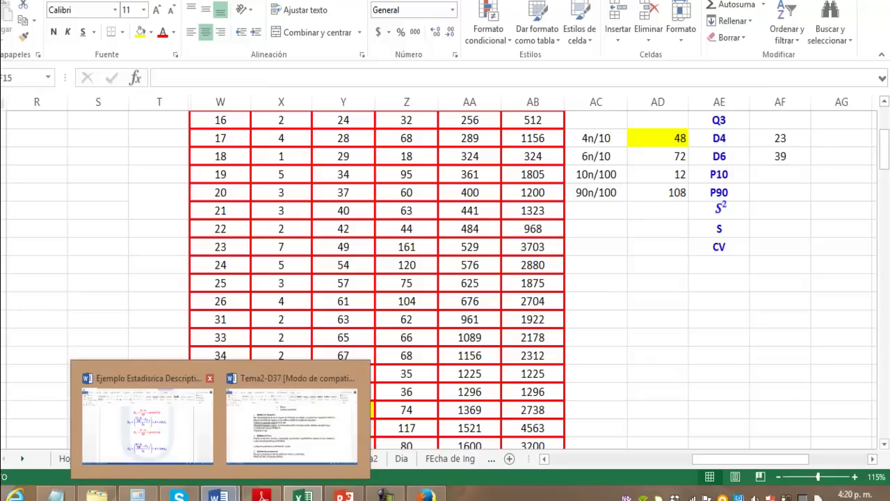
Step: Copy the grouped-data P10 equation from the Word document's Percentiles page
left_click(147, 417)
left_click(431, 375)
scroll(432, 278, "down", 1)
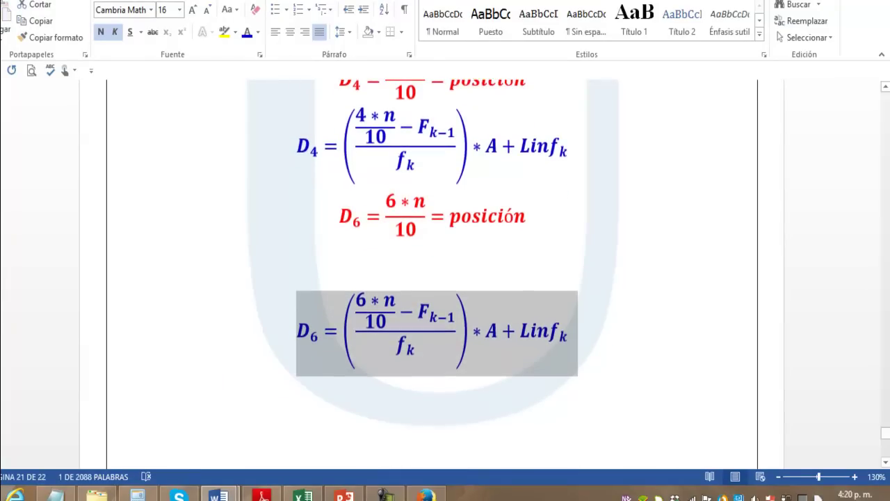
scroll(432, 279, "down", 3)
scroll(431, 279, "down", 2)
scroll(431, 278, "down", 3)
scroll(431, 278, "down", 2)
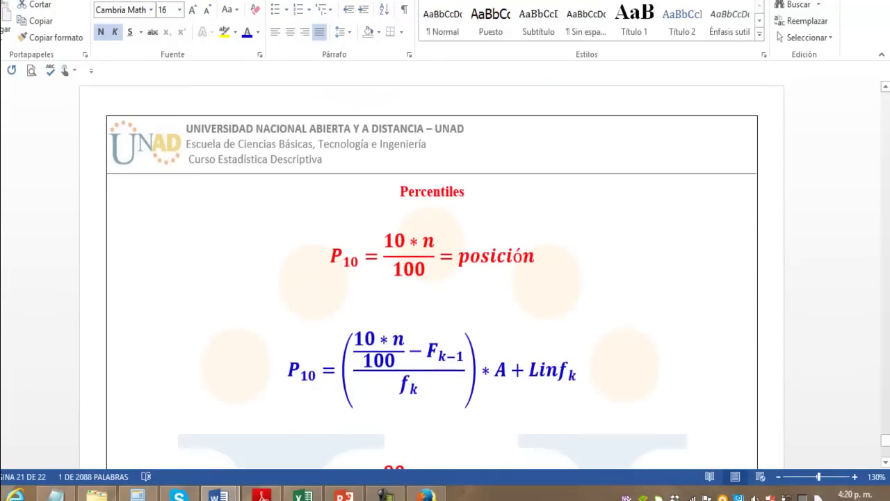
scroll(432, 278, "down", 1)
left_click_drag(288, 359, 584, 362)
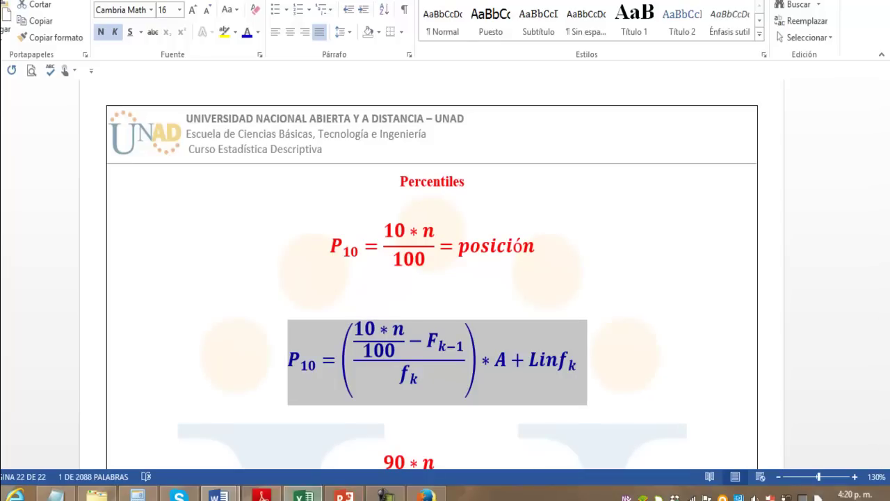
left_click(303, 495)
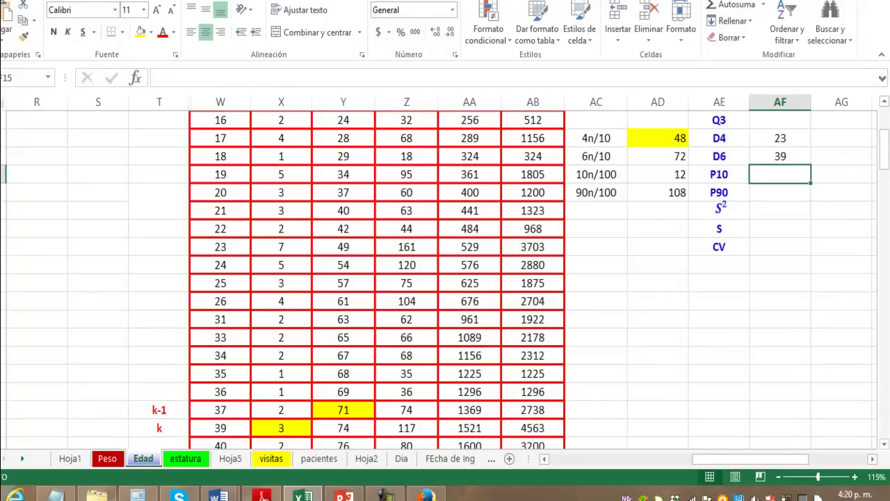
Step: Paste the P10 equation picture at AG16 and move it up beside the P10 row
key("Right")
key("Down")
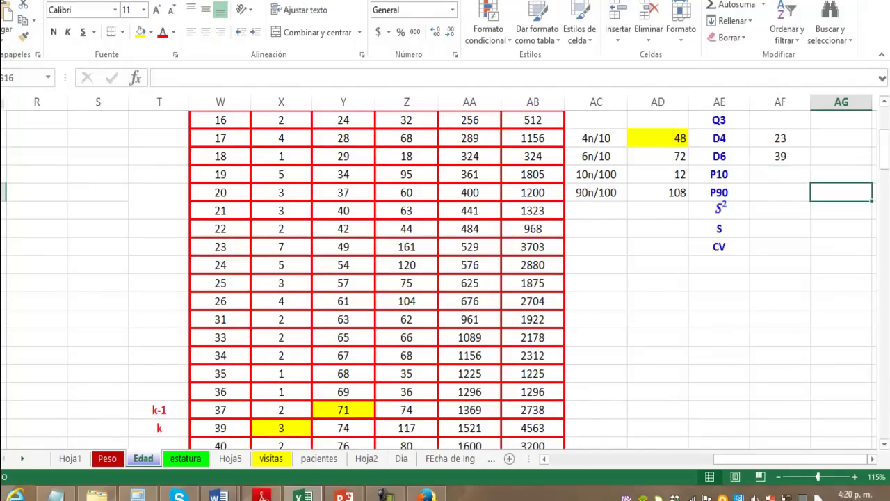
key("ctrl+v")
mouse_move(834, 230)
left_mouse_down()
mouse_move(835, 195)
mouse_move(845, 182)
left_mouse_up()
left_click(872, 459)
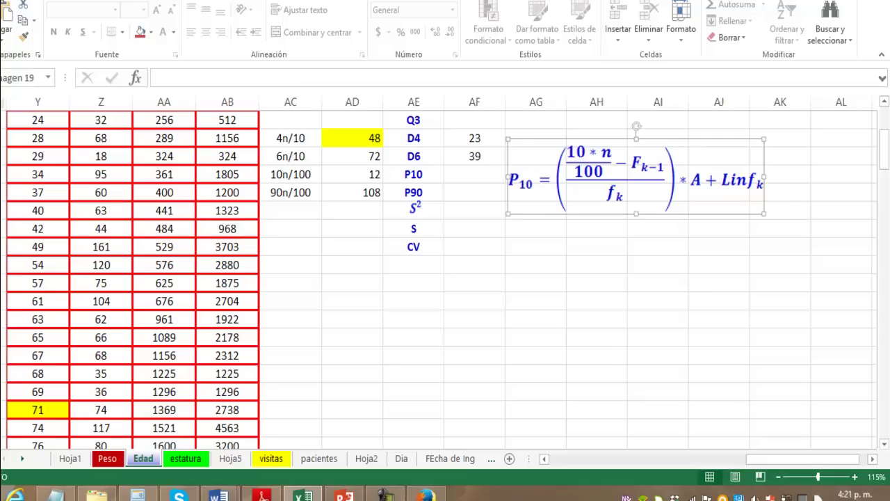
scroll(446, 278, "up", 4)
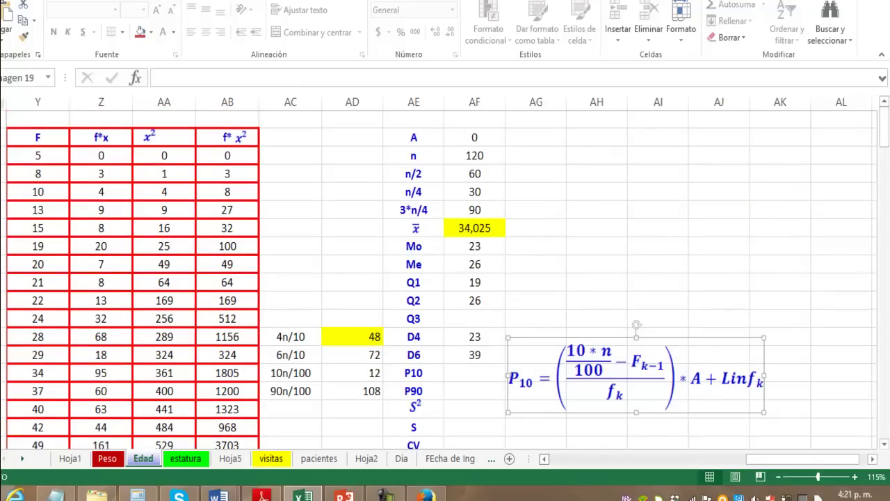
scroll(445, 279, "down", 2)
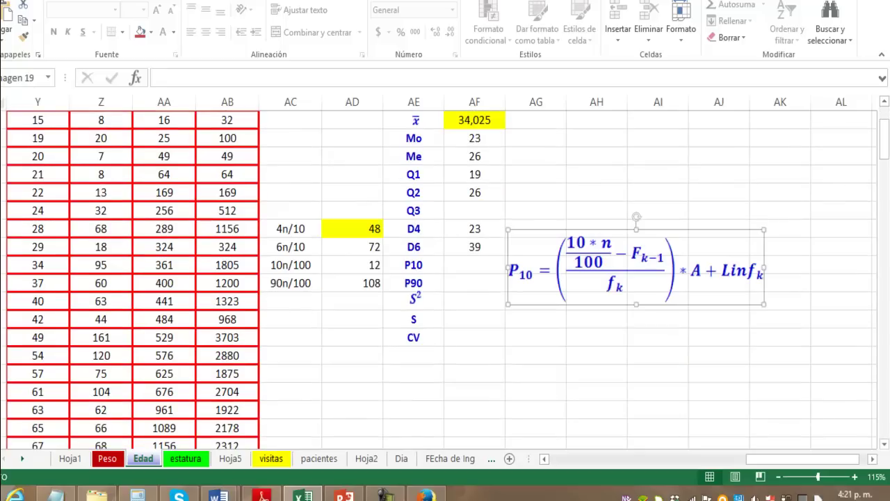
Step: Highlight the position value 72, cumulative frequency 10 in Y5 and frequency 3 in X6 yellow
left_click(352, 246)
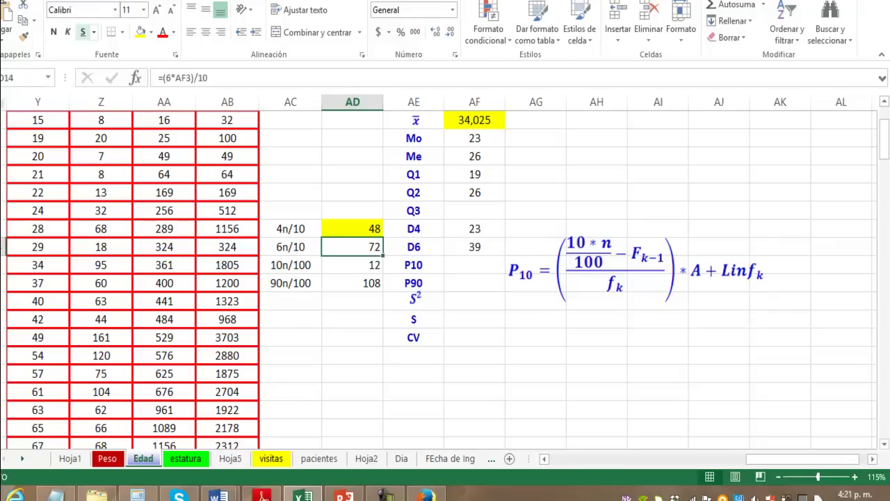
left_click(141, 31)
left_click(352, 264)
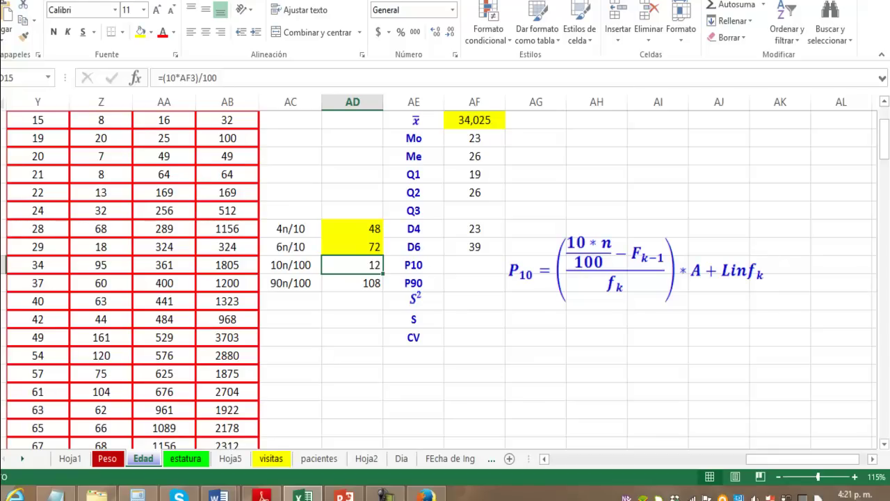
left_click(38, 355)
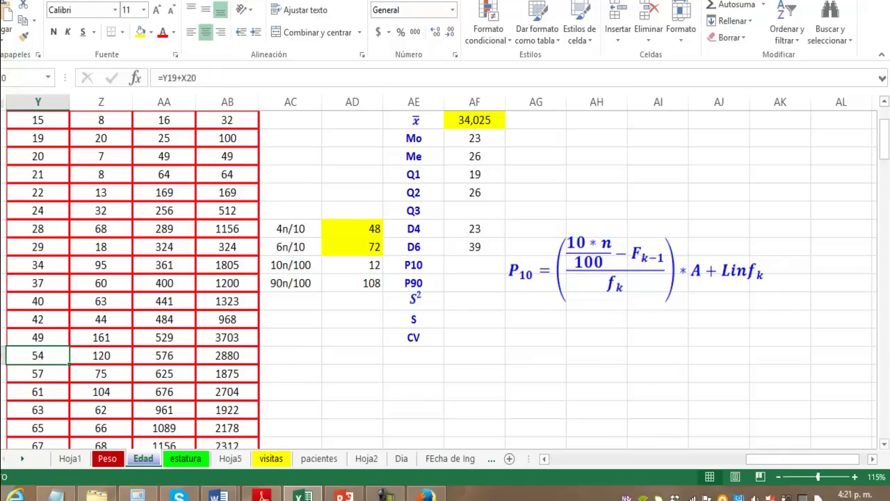
scroll(37, 354, "up", 2)
left_click(544, 458)
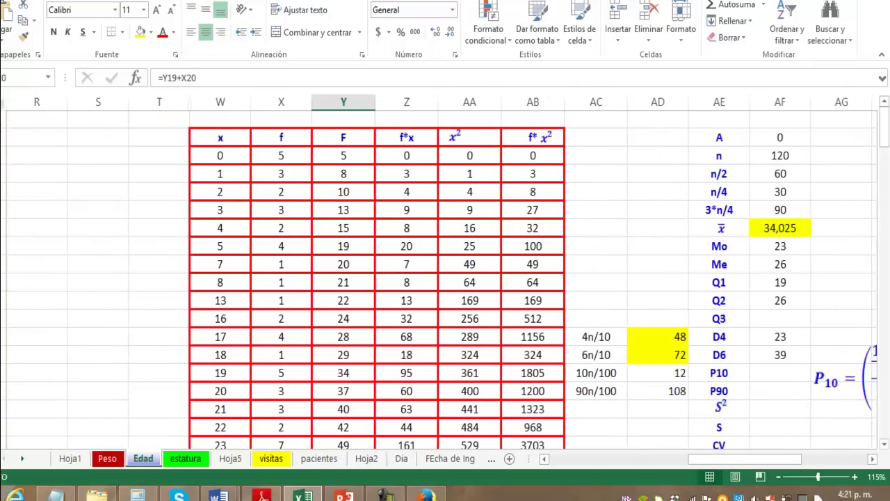
left_click(343, 191)
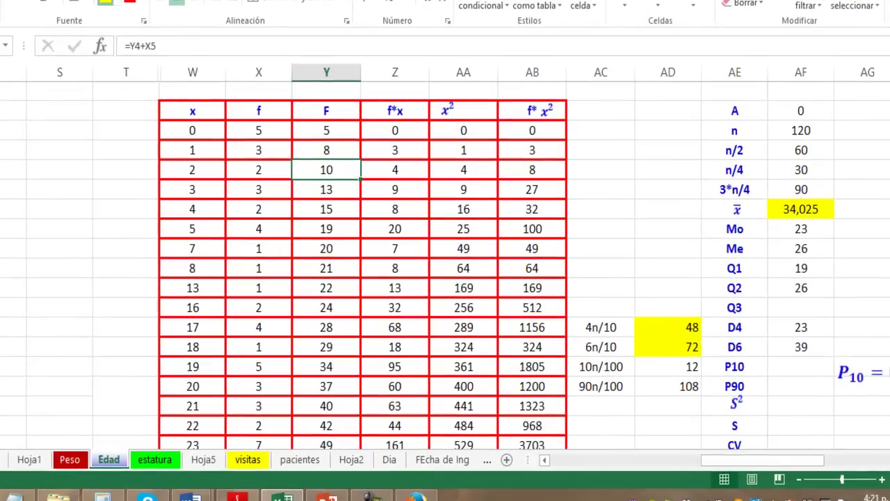
left_click(140, 32)
left_click(259, 189)
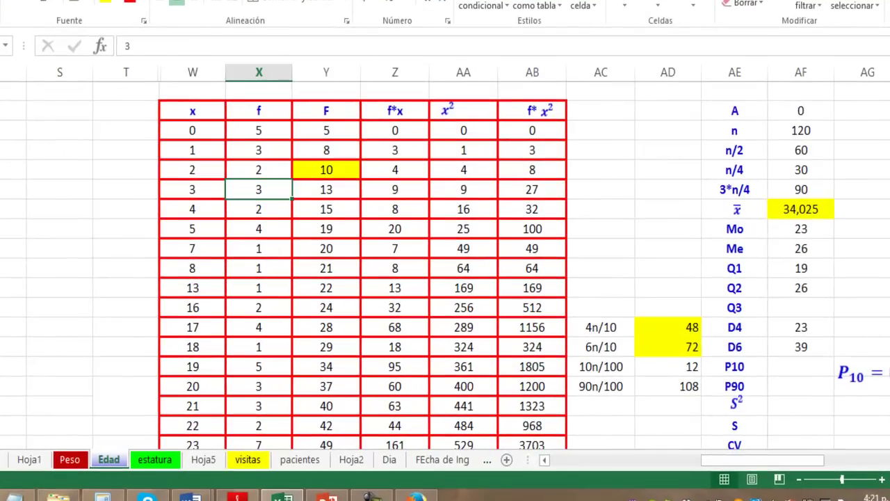
left_click(106, 2)
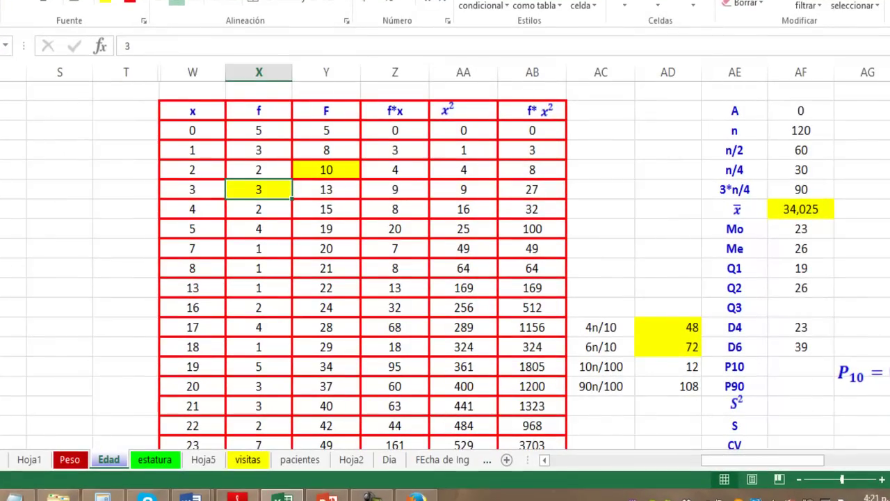
Step: Copy the k-1 and k labels into column T beside the x=2 and x=3 rows
key("Left")
key("Left")
scroll(445, 269, "down", 5)
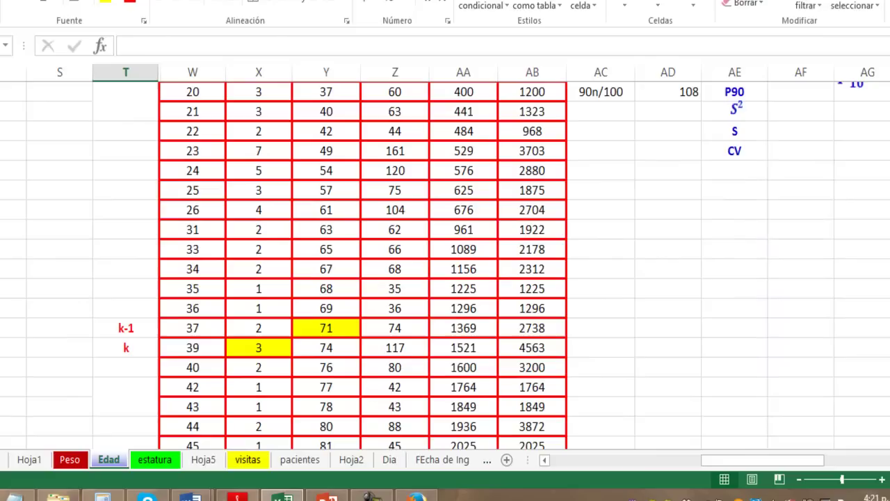
left_click_drag(126, 328, 126, 347)
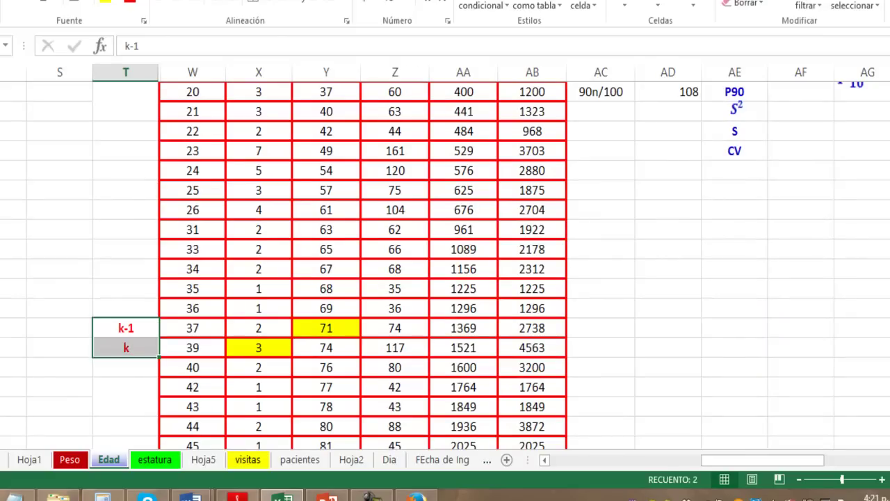
key("ctrl+c")
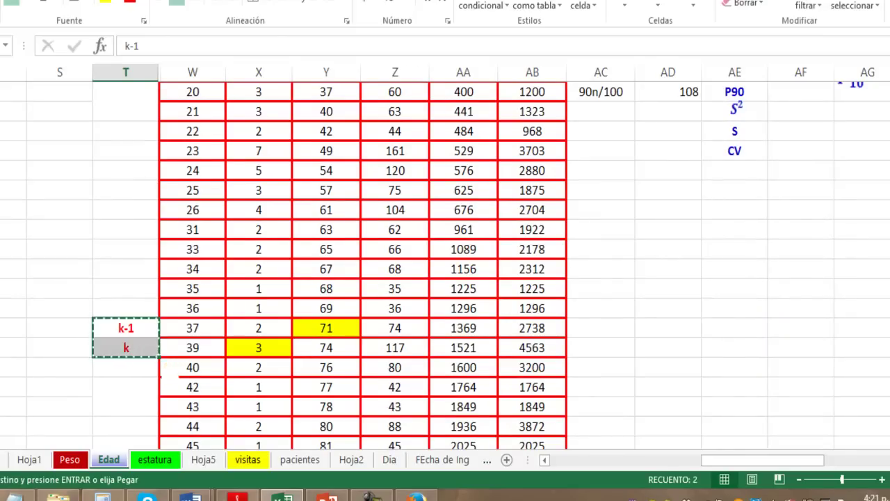
scroll(445, 264, "up", 5)
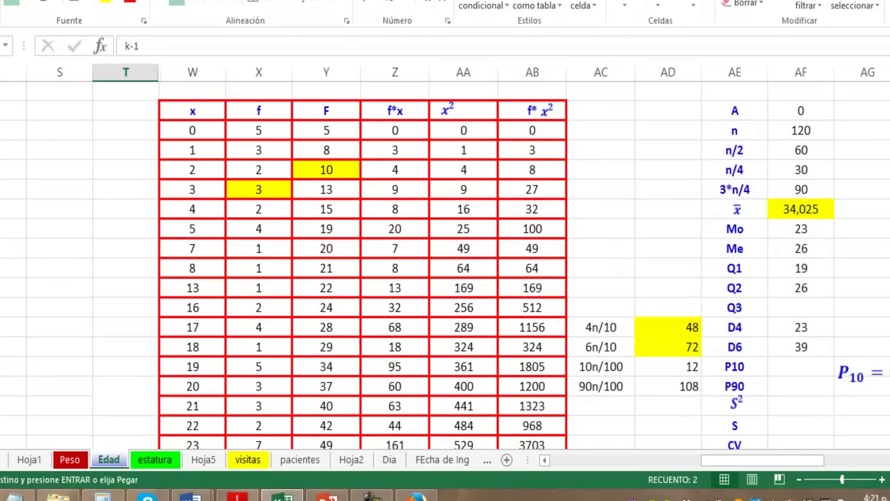
left_click(126, 170)
key("ctrl+v")
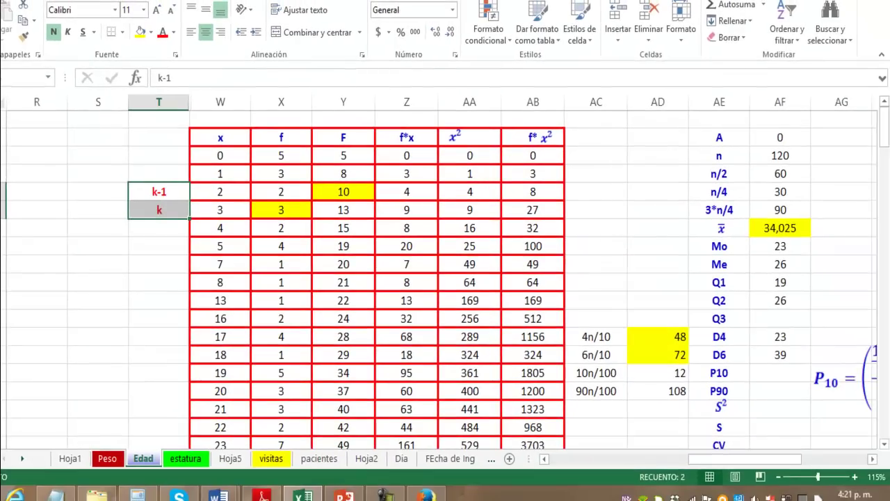
left_click(780, 373)
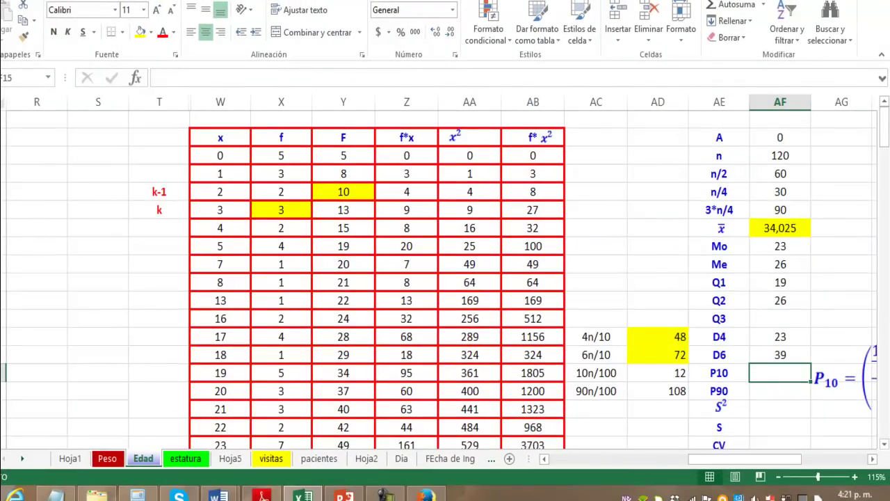
Step: Enter =((AD15-Y5)/X6)*0+W6 in AF15 so P10 shows 3, then delete the P10 formula image
type("=((")
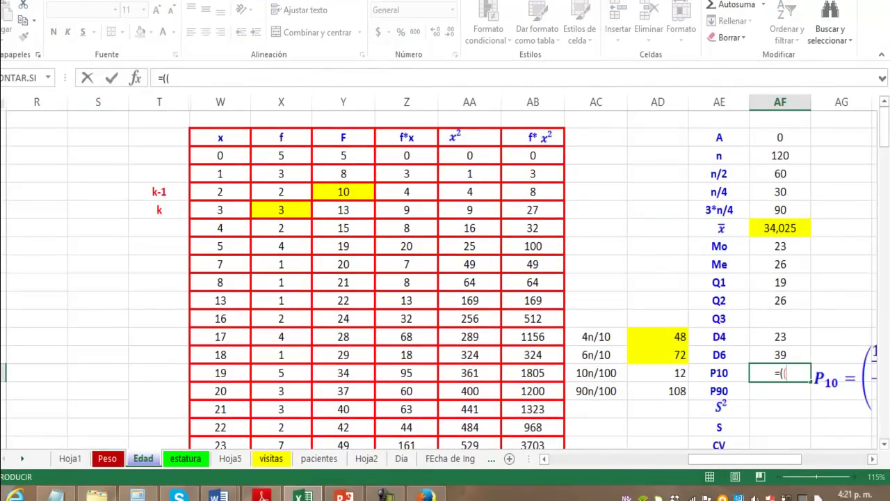
left_click(658, 373)
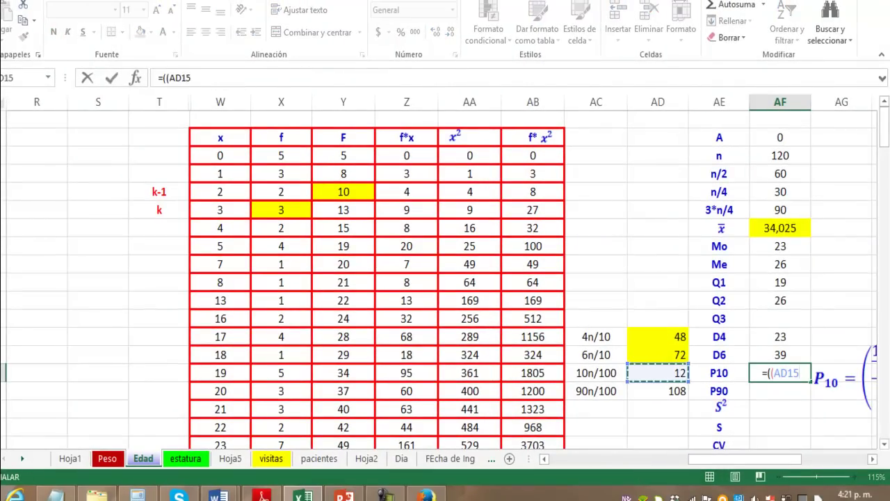
type("-")
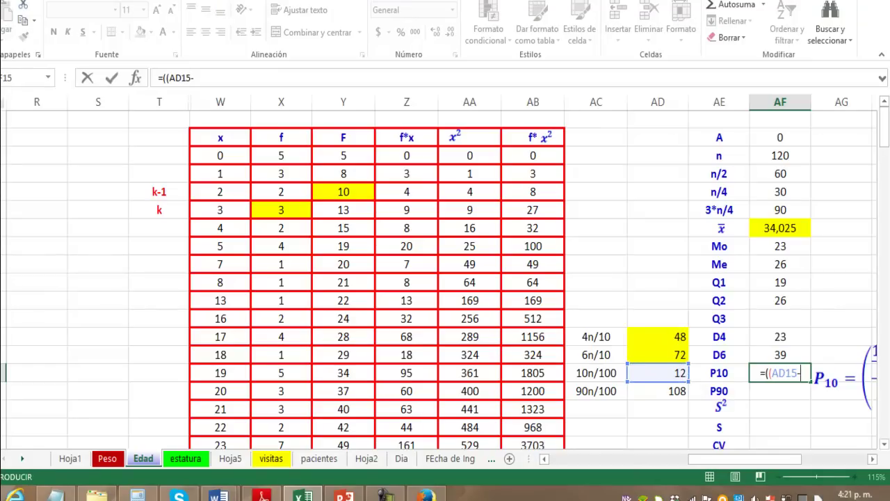
left_click(343, 192)
type(")/")
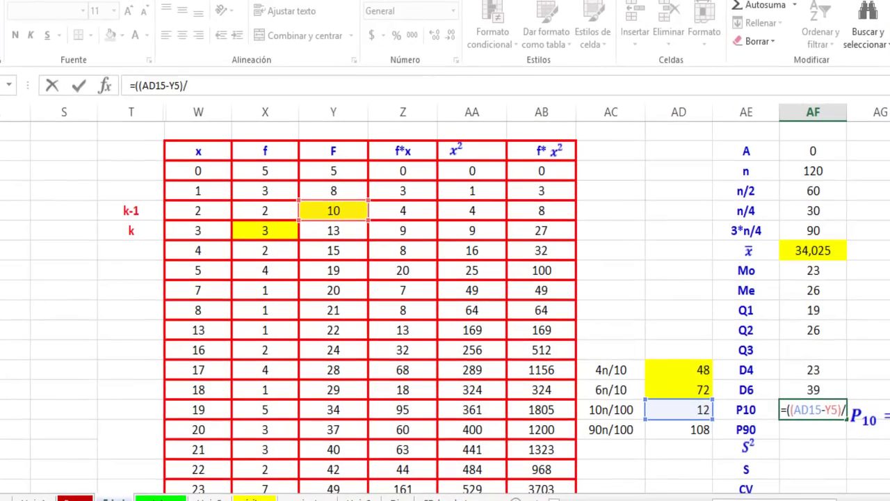
left_click(265, 230)
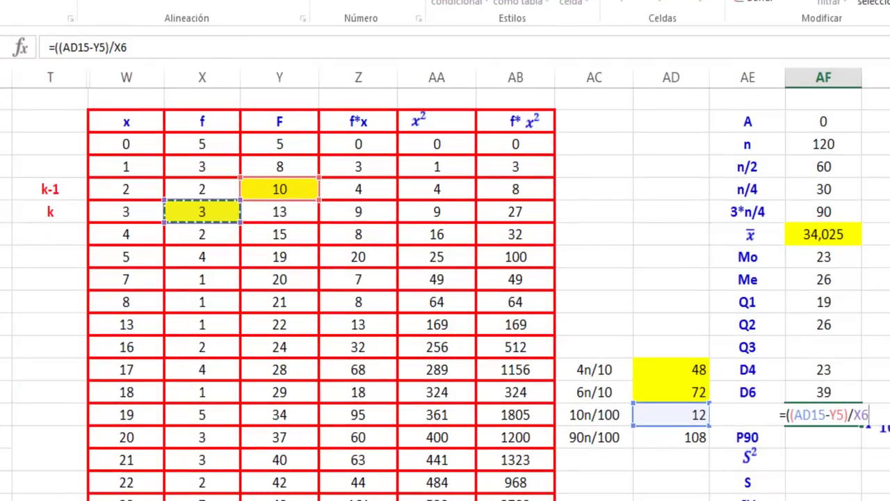
type(")")
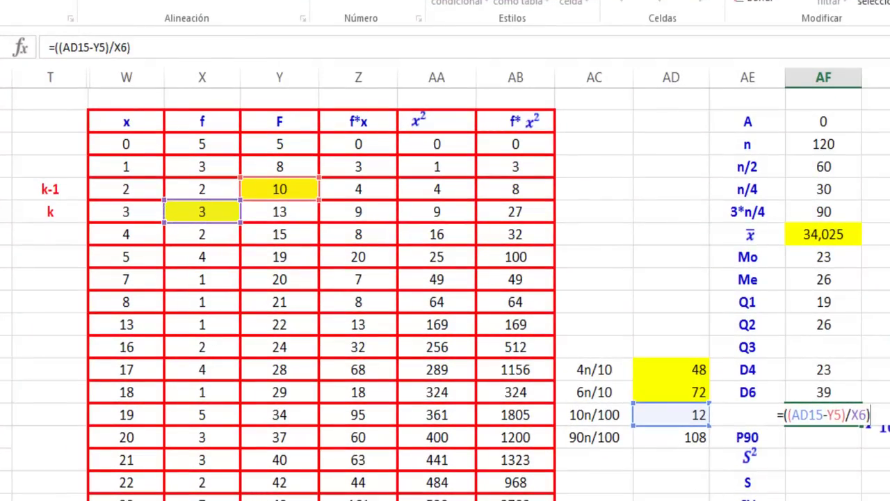
type("*0")
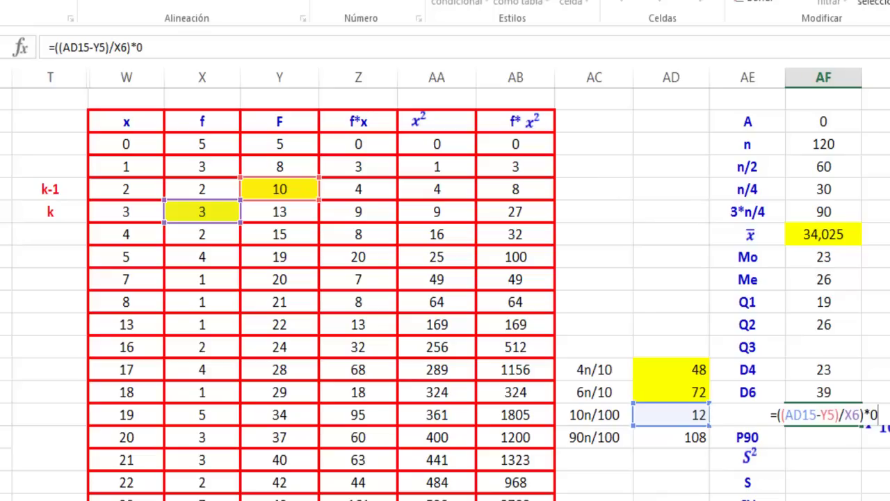
type("+")
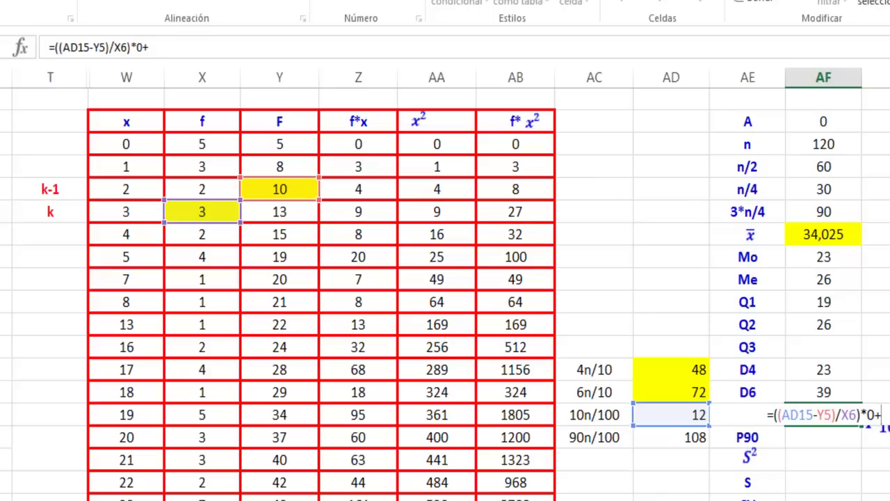
left_click(126, 211)
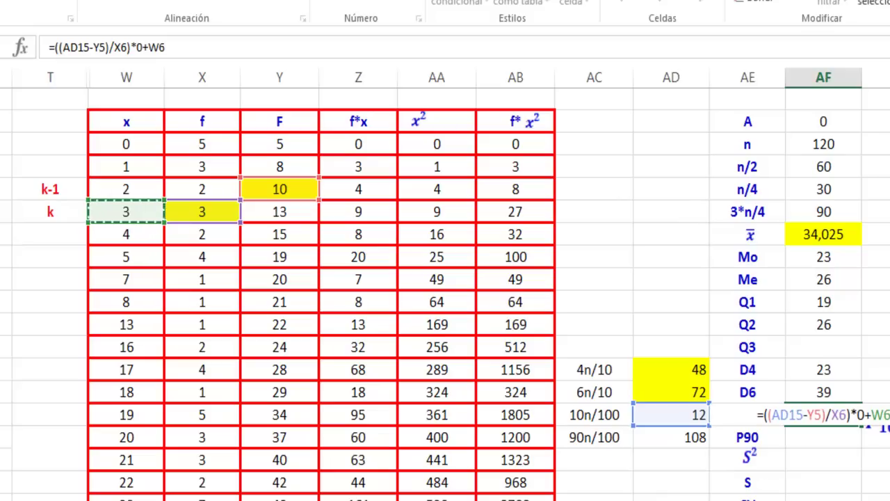
key("Return")
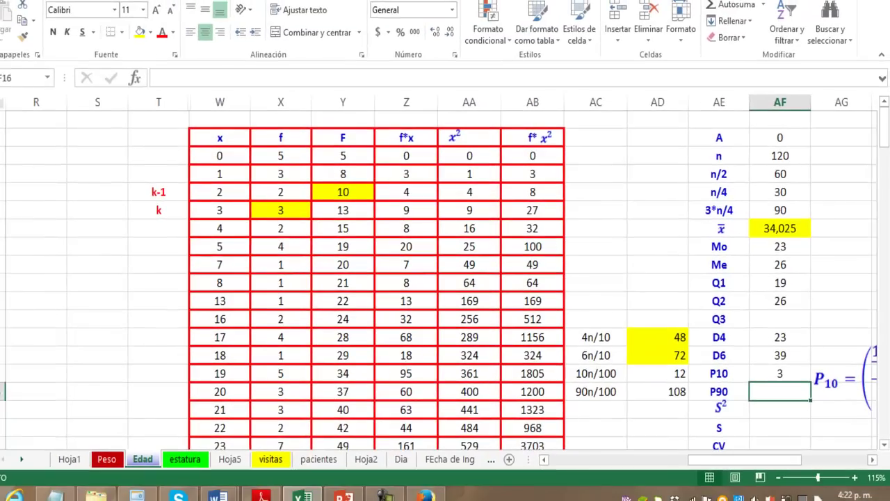
left_click(845, 376)
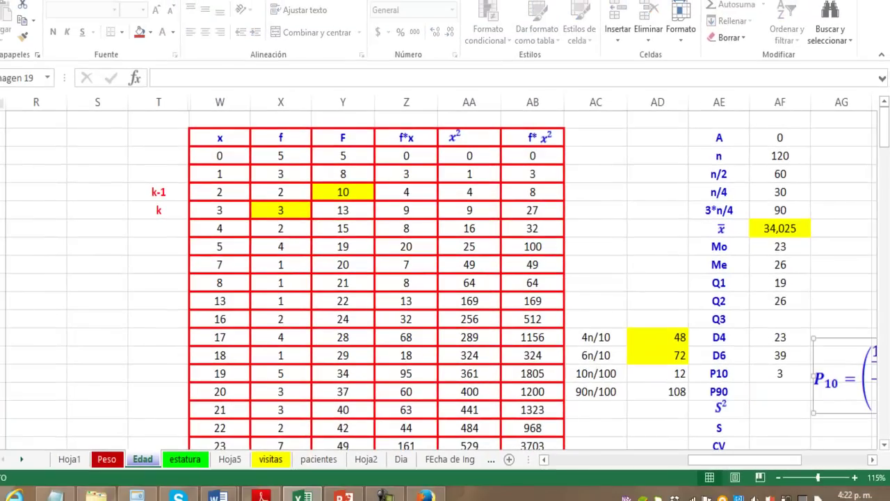
key("Delete")
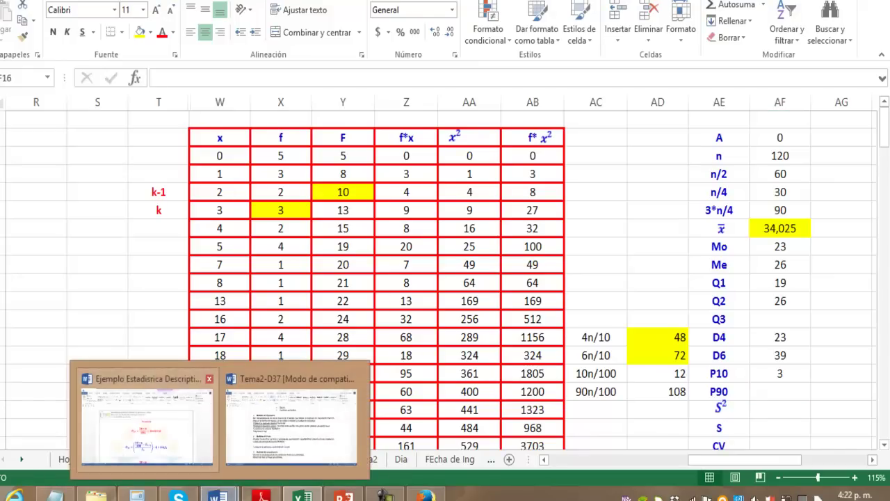
Step: Select and copy the full P90 grouped-data equation in the Word statistics document
left_click(148, 417)
scroll(432, 278, "down", 1)
scroll(431, 278, "down", 3)
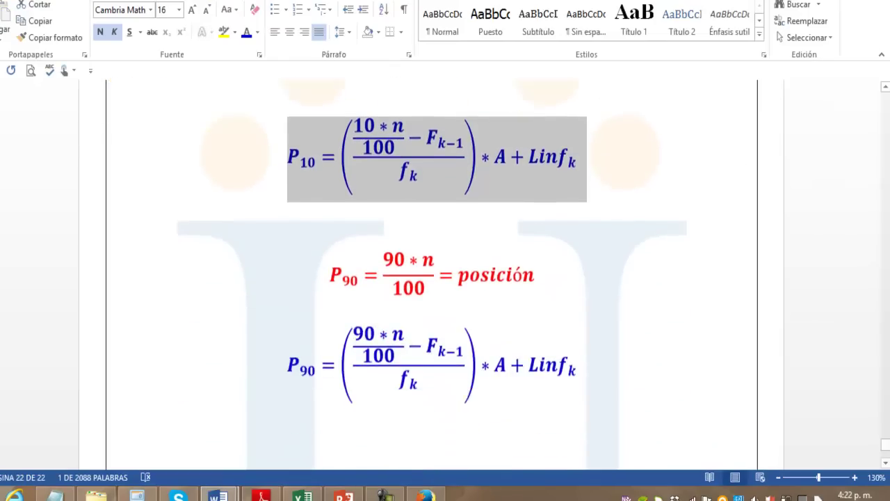
scroll(432, 278, "down", 2)
left_click(432, 265)
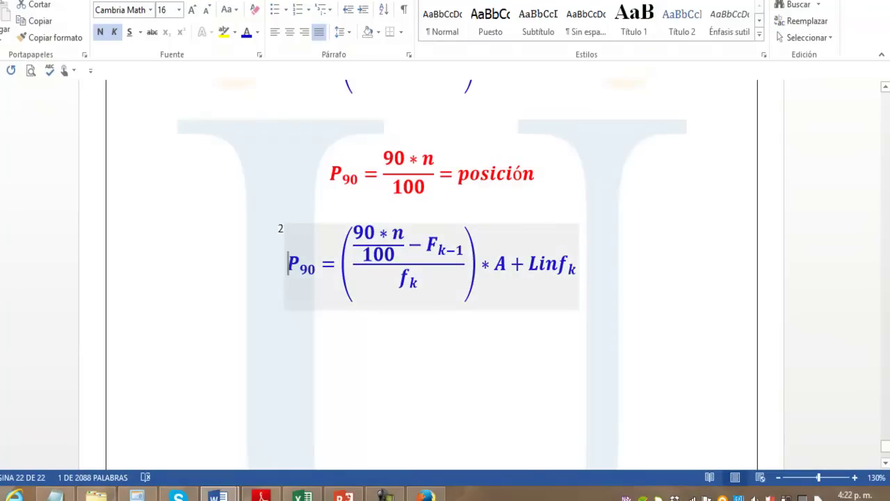
left_click(286, 231)
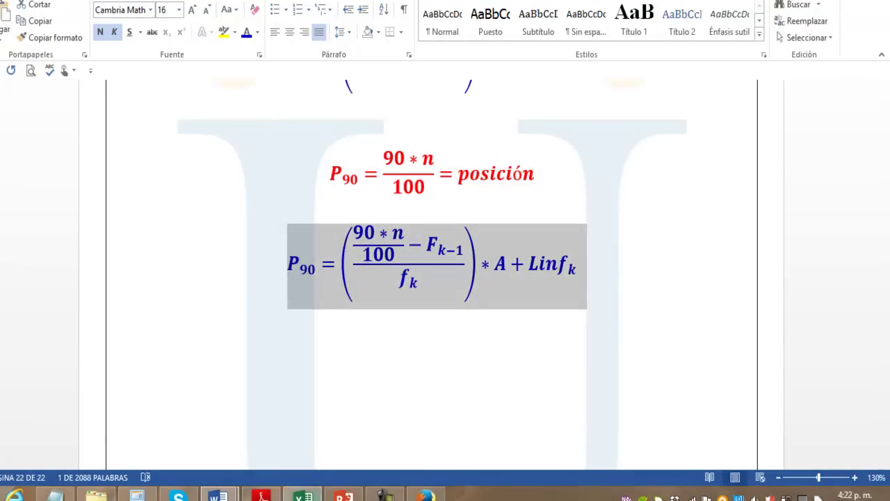
left_click(303, 495)
Step: Paste the P90 equation picture near AG17 and fill the 10n/100 value 12 in AD15 yellow
left_click(841, 410)
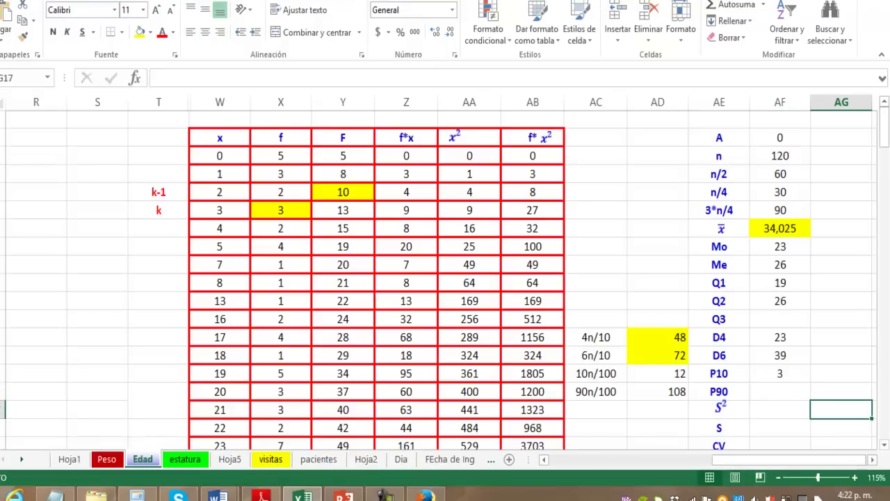
key("ctrl+v")
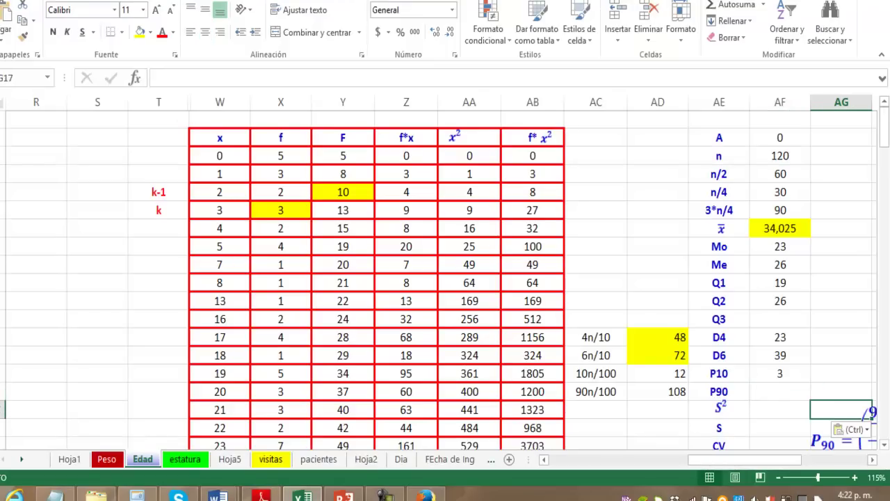
left_click_drag(744, 459, 782, 460)
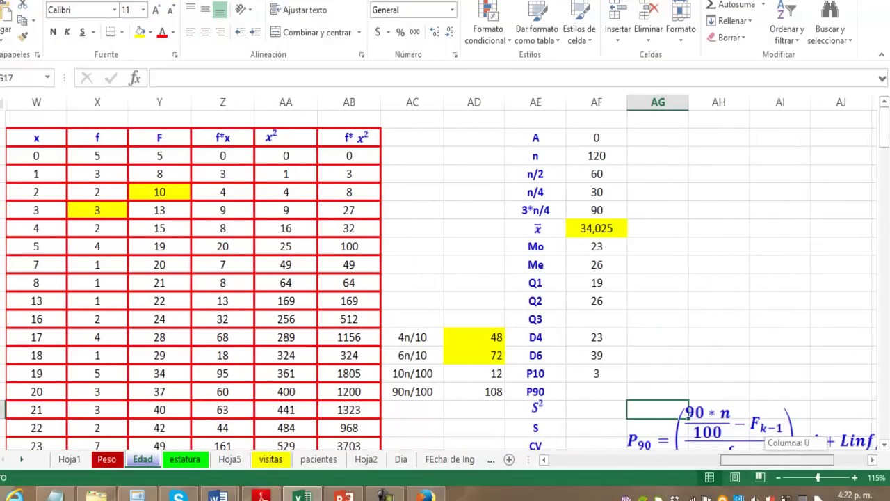
scroll(445, 278, "down", 2)
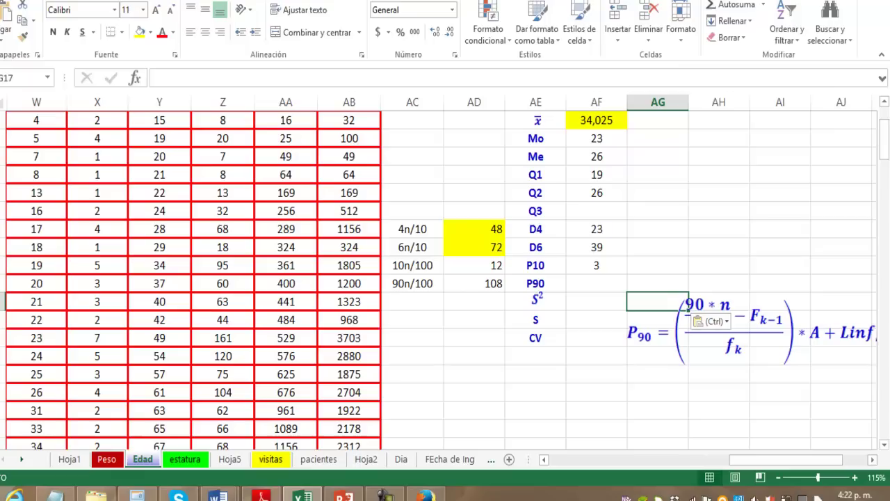
left_click(480, 265)
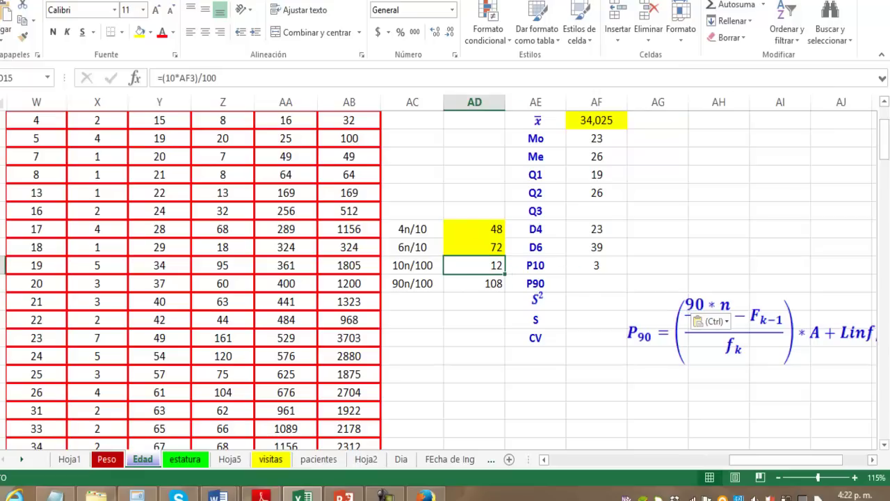
left_click(140, 32)
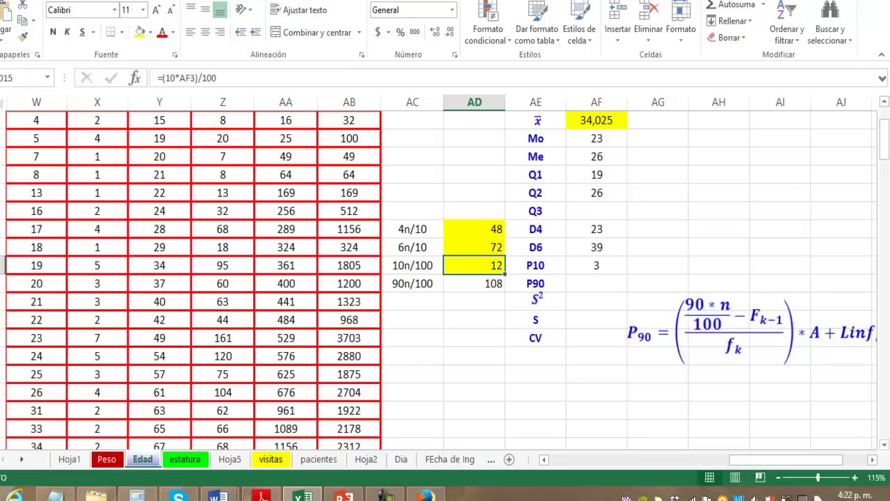
Step: Clear the old yellow fill from the f and F cells X4:Y6 and X37:Y39
scroll(445, 278, "left", 3)
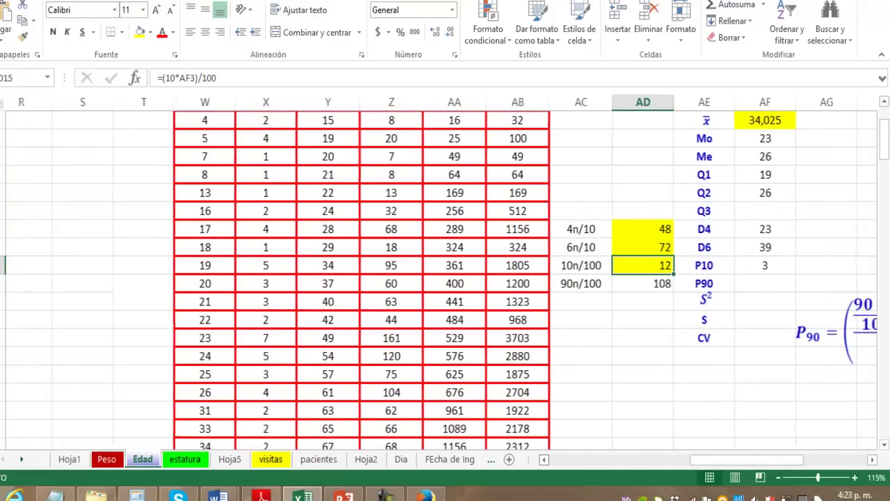
scroll(445, 278, "up", 2)
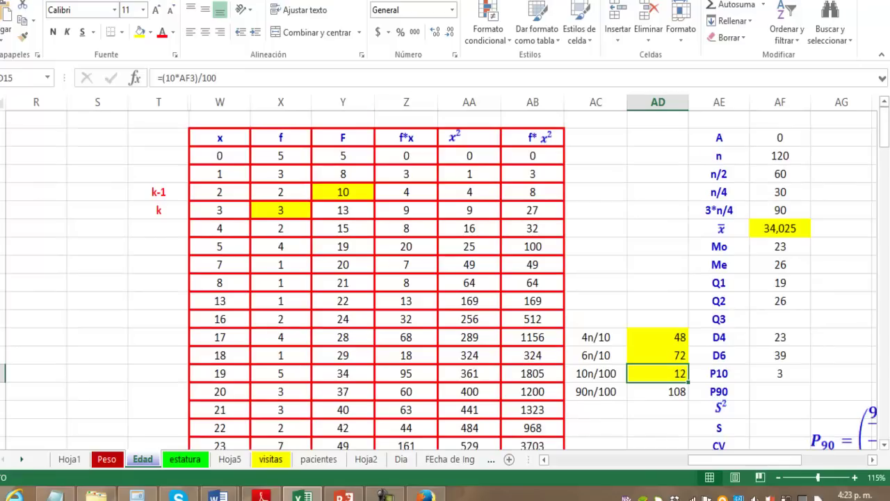
left_click_drag(280, 192, 343, 229)
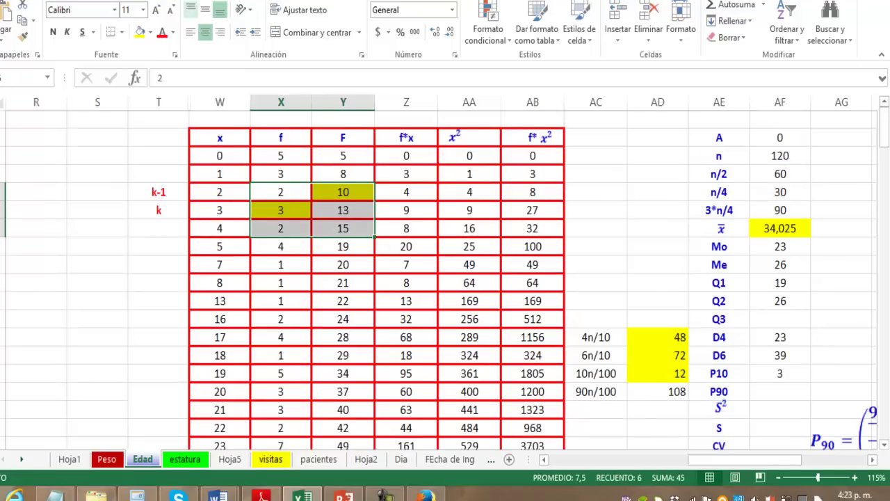
left_click(151, 32)
left_click(159, 189)
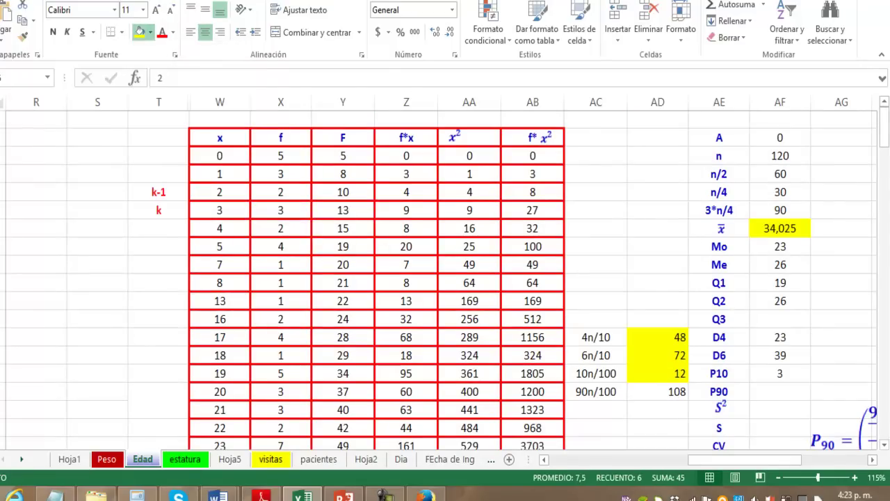
scroll(445, 278, "down", 3)
scroll(445, 278, "down", 3)
scroll(445, 278, "down", 2)
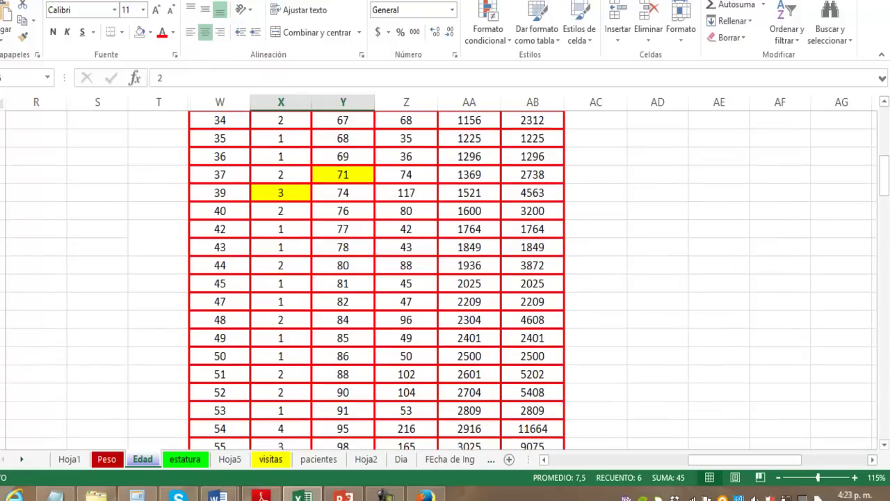
left_click_drag(281, 174, 343, 210)
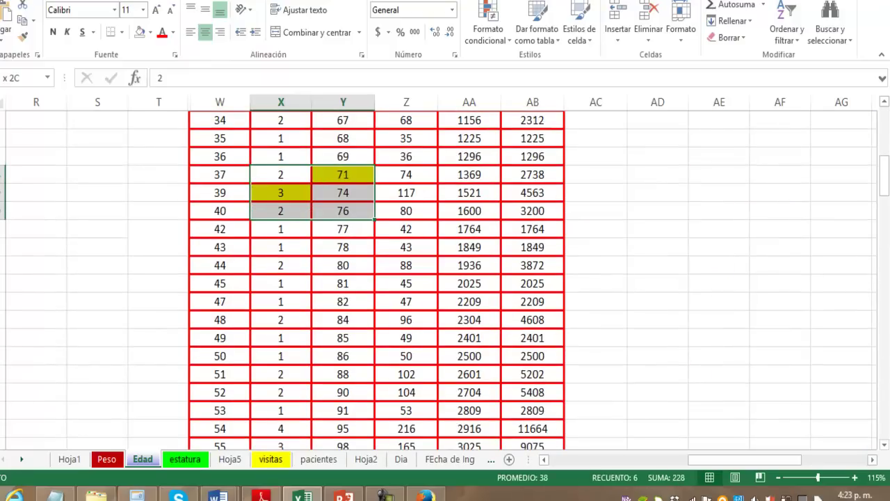
left_click(140, 32)
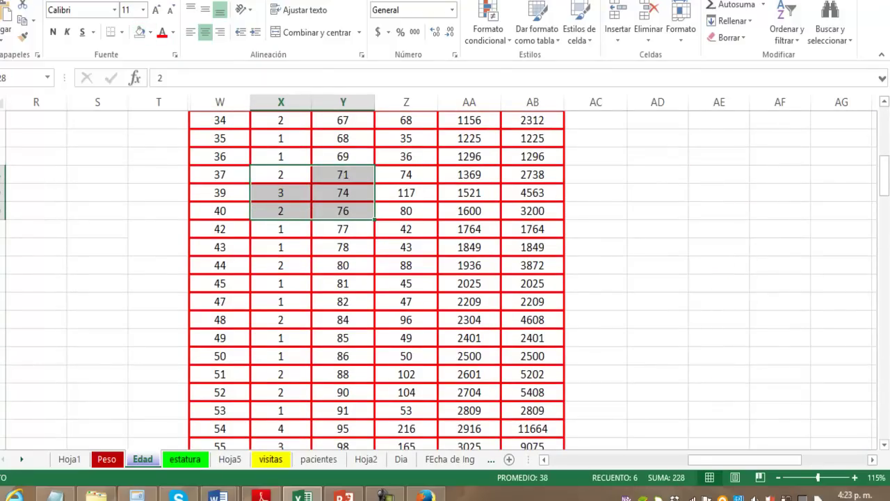
Step: Highlight the cumulative frequency 108 at x=65 in yellow
scroll(445, 279, "down", 1)
scroll(445, 278, "down", 1)
scroll(445, 278, "down", 1)
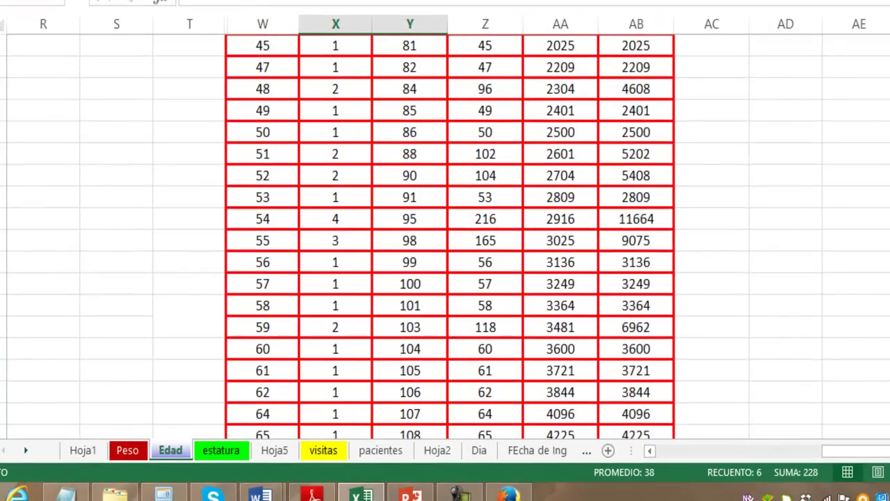
scroll(445, 230, "down", 1)
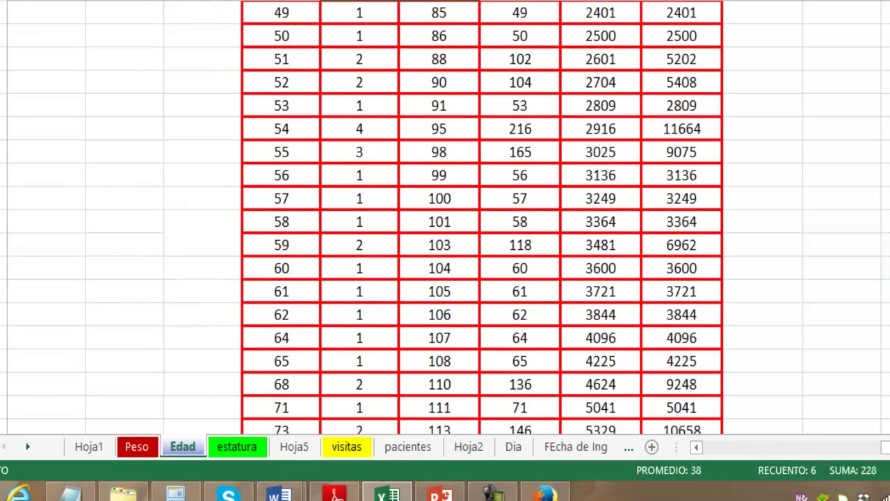
left_click(439, 361)
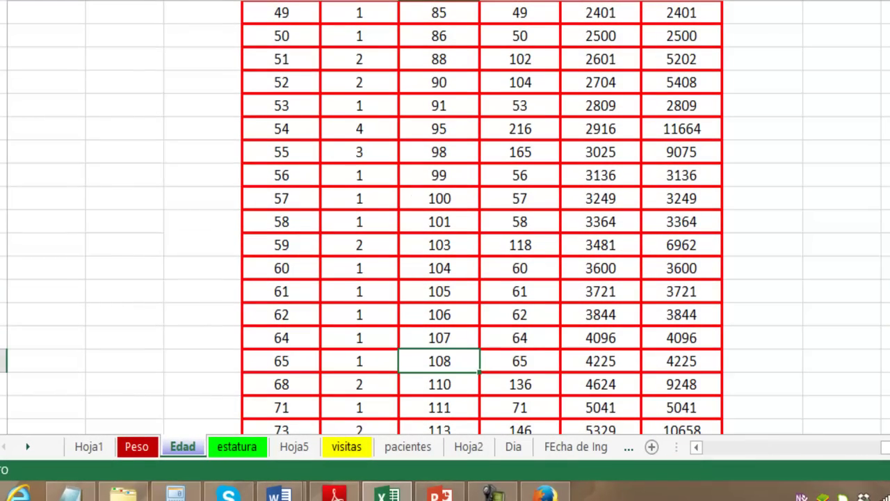
left_click(216, 41)
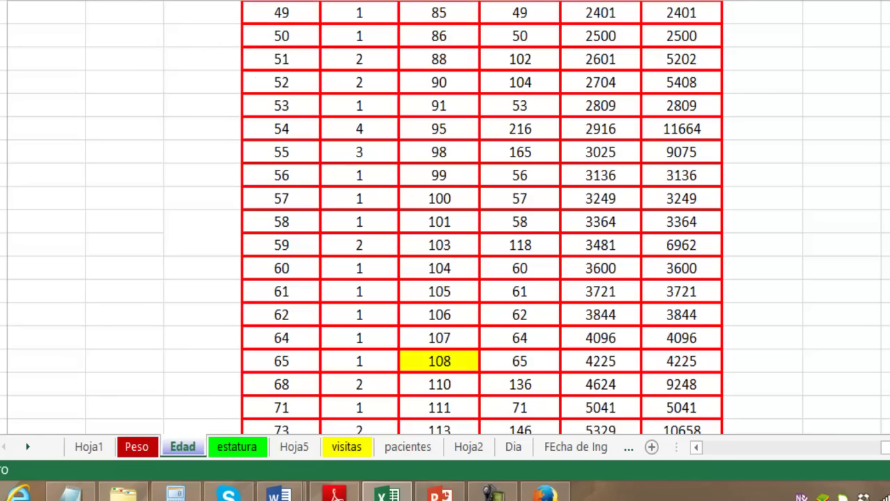
scroll(446, 278, "up", 5)
scroll(445, 278, "up", 2)
scroll(445, 278, "up", 5)
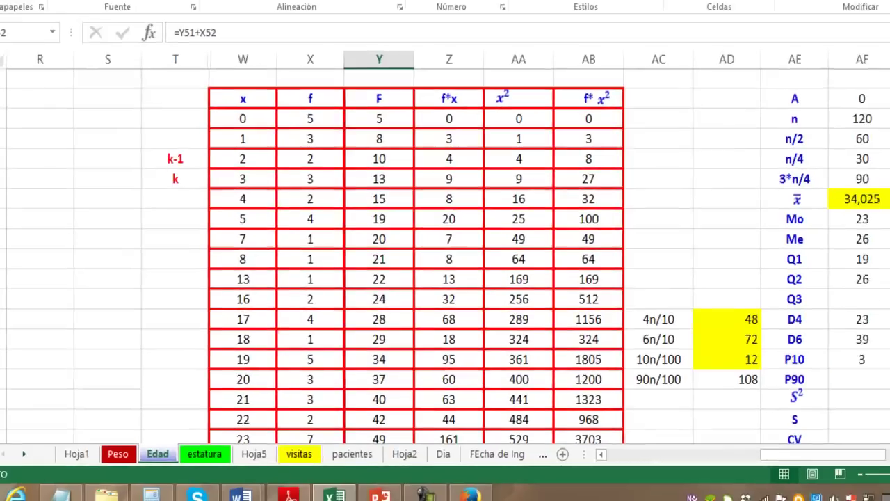
left_click_drag(158, 192, 158, 209)
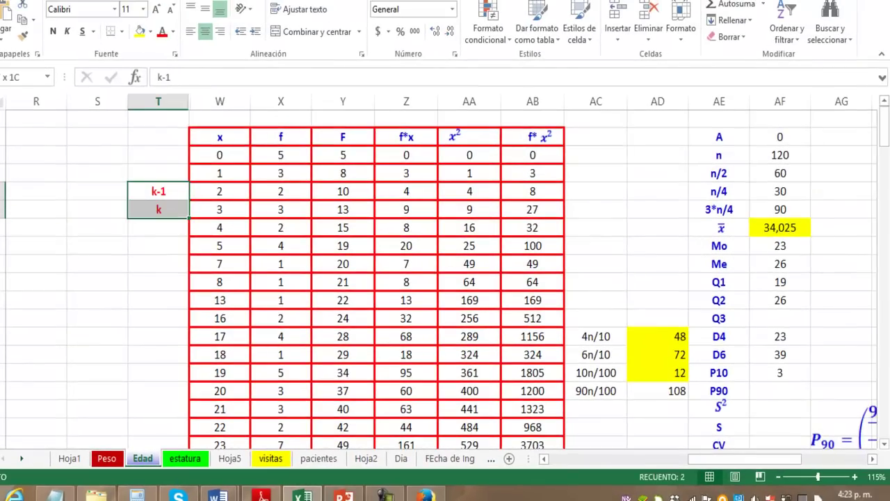
key("ctrl+c")
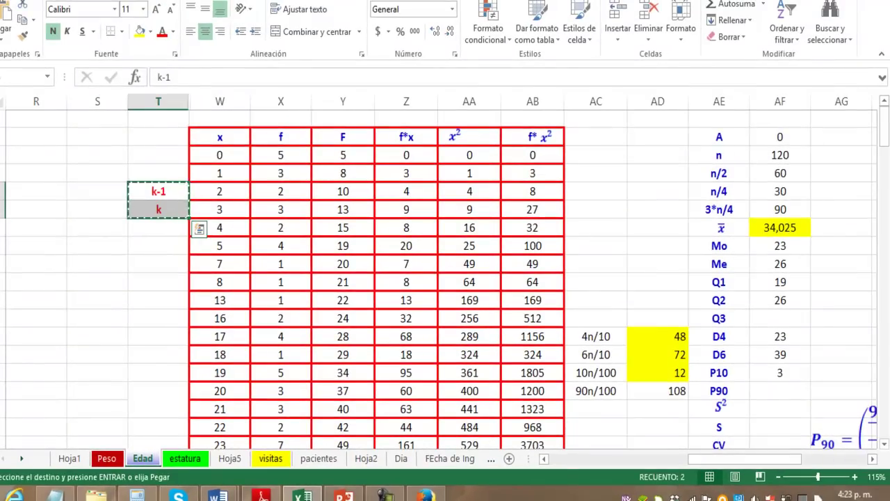
scroll(445, 279, "down", 3)
scroll(445, 278, "down", 2)
scroll(445, 278, "down", 4)
scroll(445, 278, "down", 2)
scroll(445, 278, "down", 2)
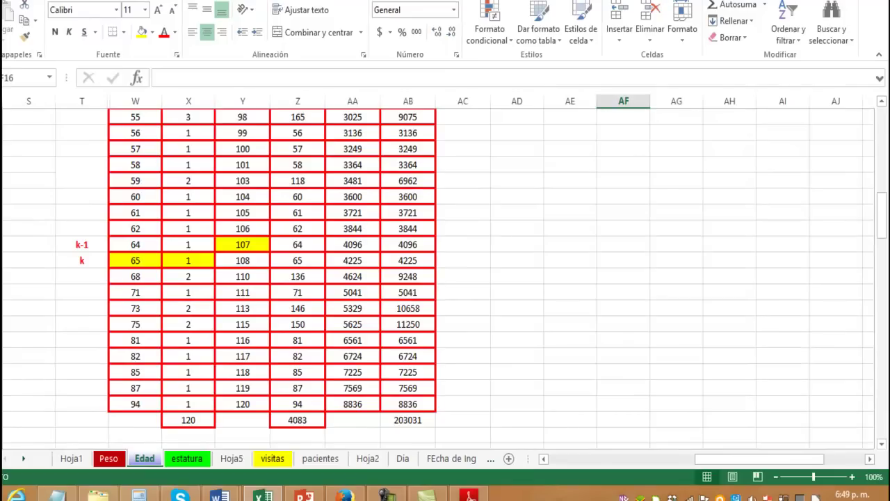
scroll(445, 278, "up", 2)
scroll(445, 278, "up", 5)
scroll(445, 279, "up", 9)
scroll(445, 278, "down", 1)
scroll(445, 278, "down", 1)
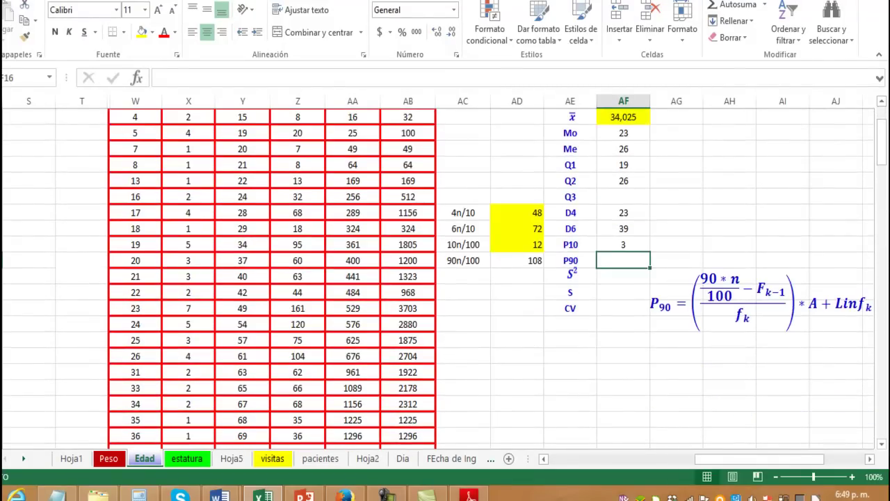
scroll(445, 279, "down", 2)
scroll(445, 278, "down", 2)
scroll(445, 278, "down", 2)
scroll(445, 279, "down", 3)
scroll(445, 279, "down", 1)
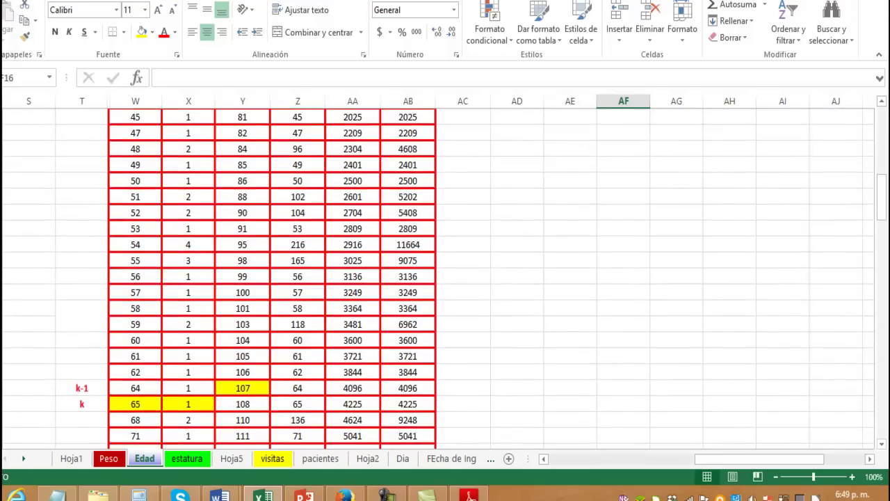
scroll(445, 278, "down", 1)
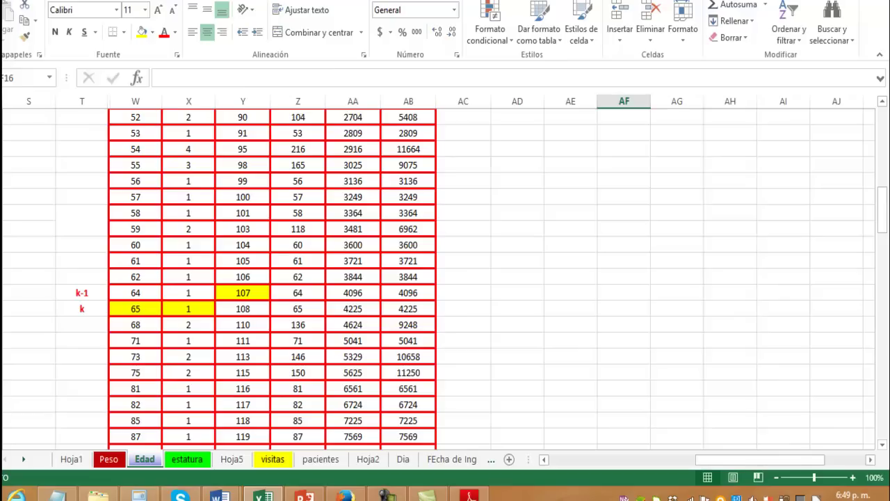
left_click(81, 293)
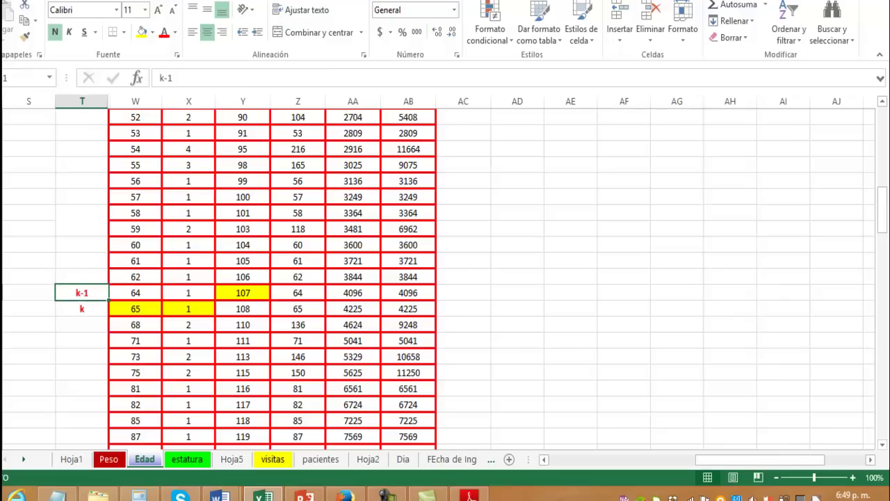
left_click(82, 308)
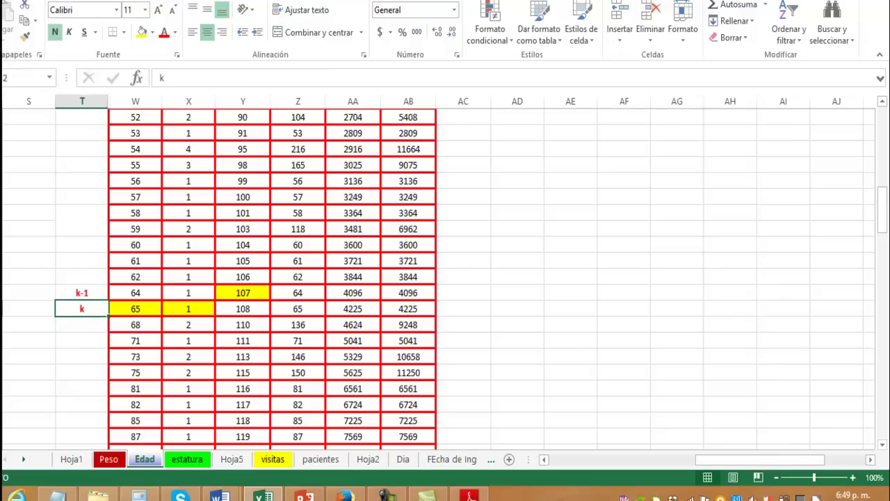
scroll(278, 279, "up", 4)
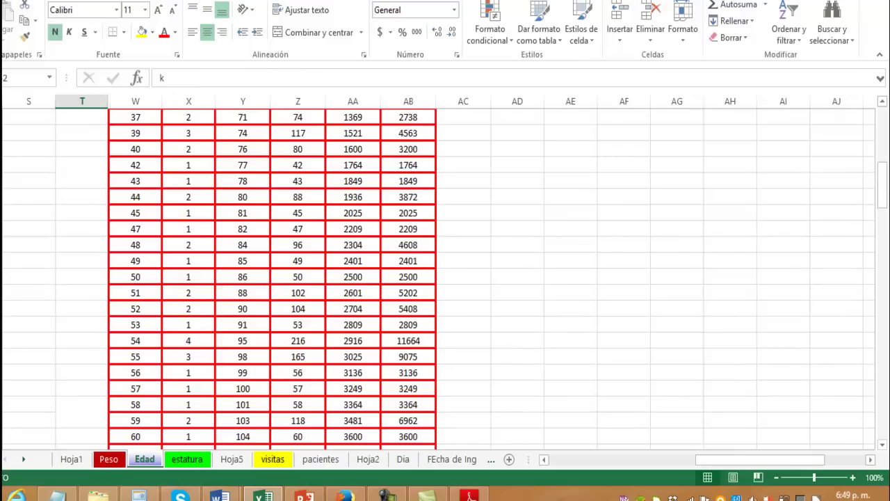
scroll(278, 279, "up", 7)
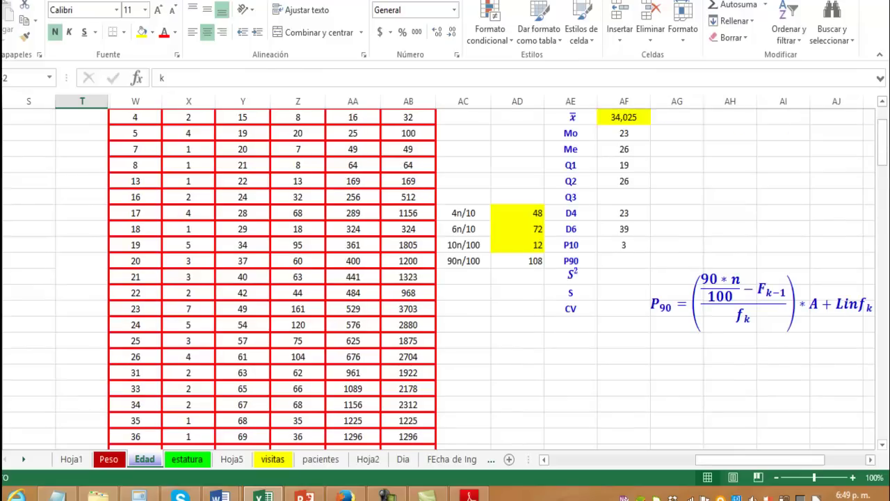
left_click(624, 260)
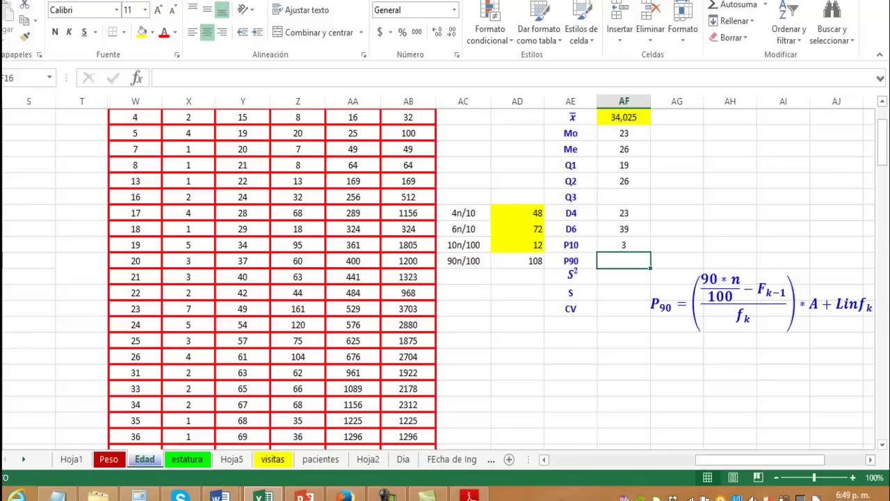
Step: Start the P90 formula in AF16 as =((AD16, removing a stray typed character
type("=")
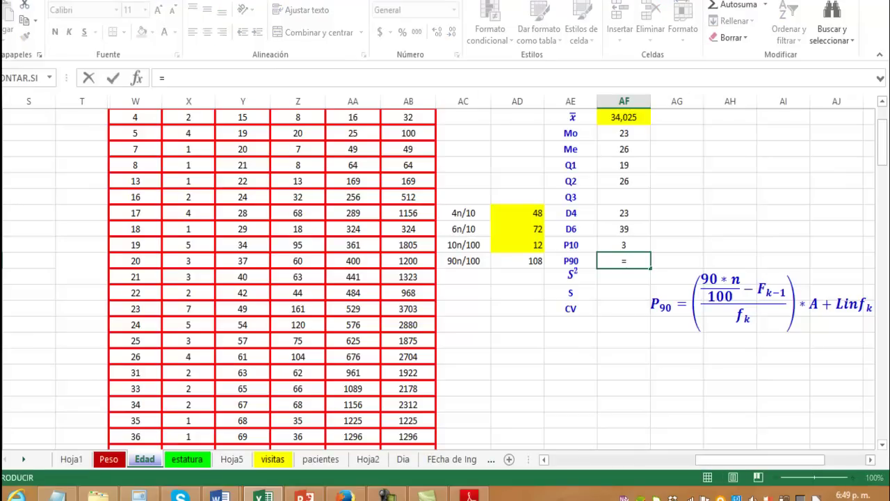
type("((")
left_click(517, 261)
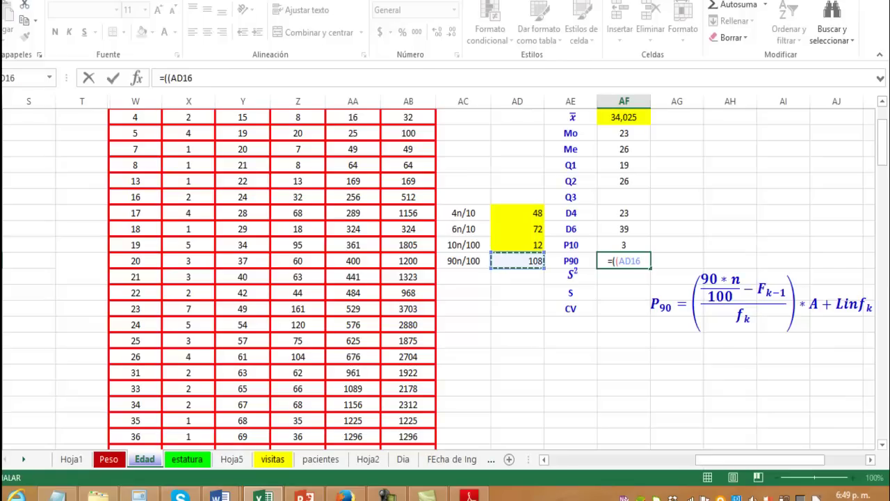
type("_")
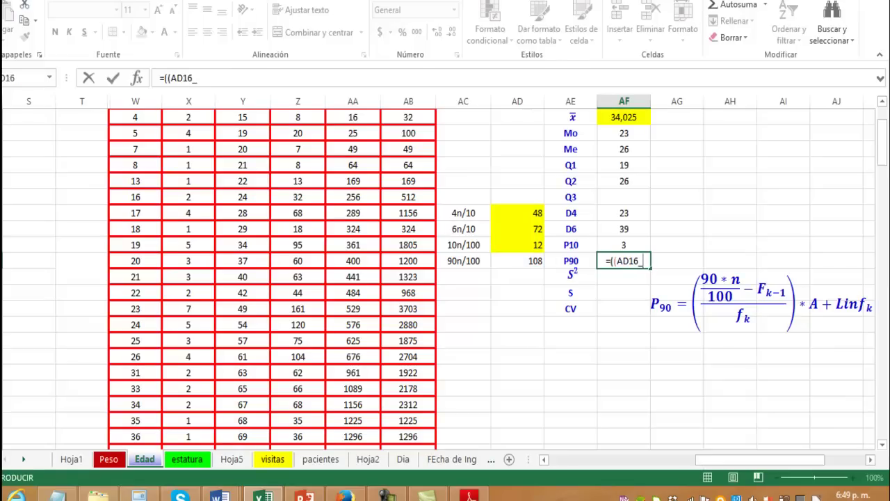
scroll(445, 279, "down", 3)
scroll(445, 278, "down", 2)
scroll(445, 278, "down", 1)
scroll(445, 278, "down", 2)
scroll(445, 278, "down", 1)
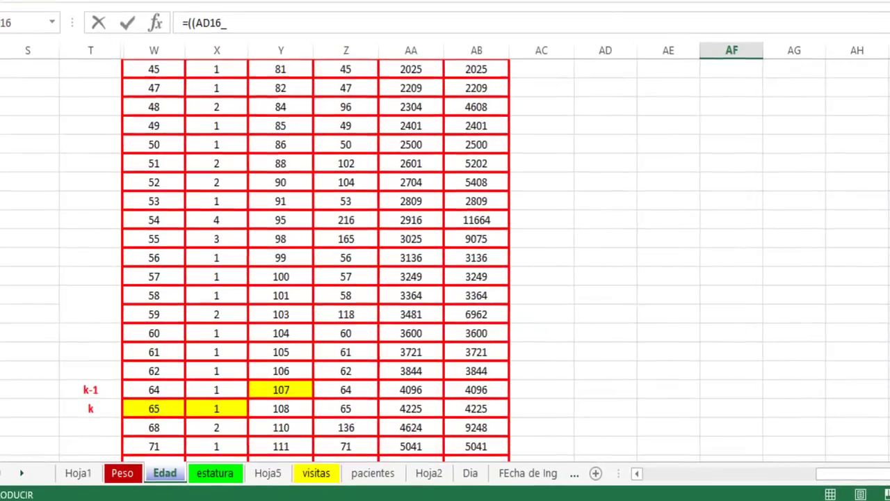
scroll(445, 279, "down", 1)
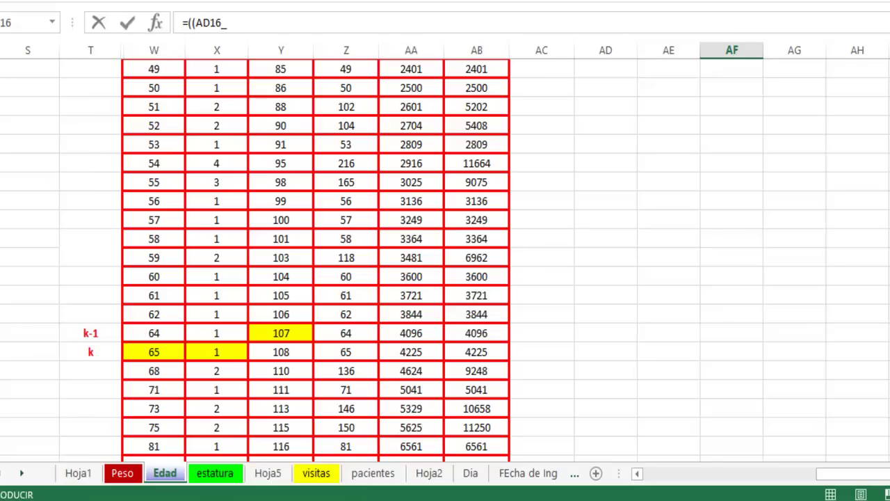
key("F2")
key("BackSpace")
Step: Complete the formula as -Y51)/X52)*0+W52 and commit it so P90 shows 65
type("-")
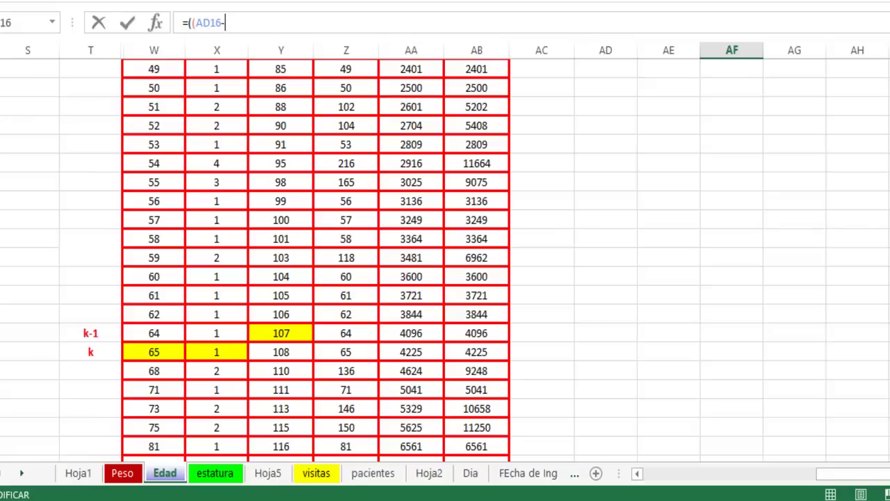
left_click(281, 334)
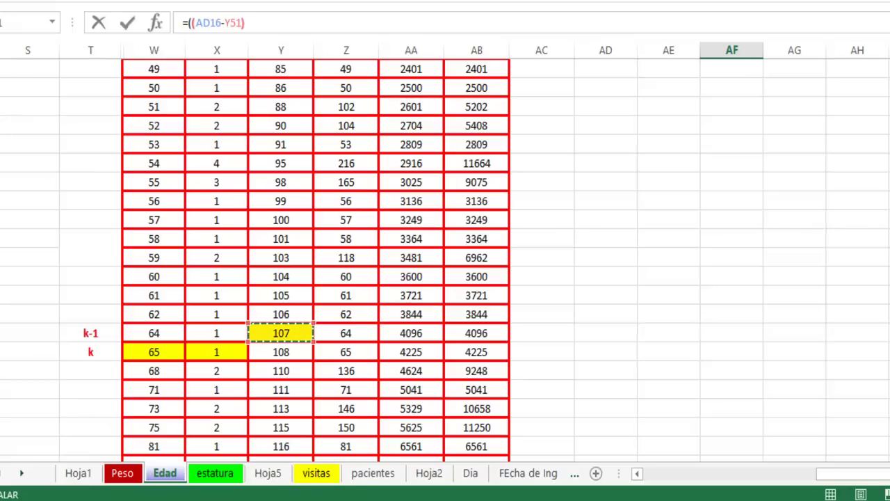
type(")/")
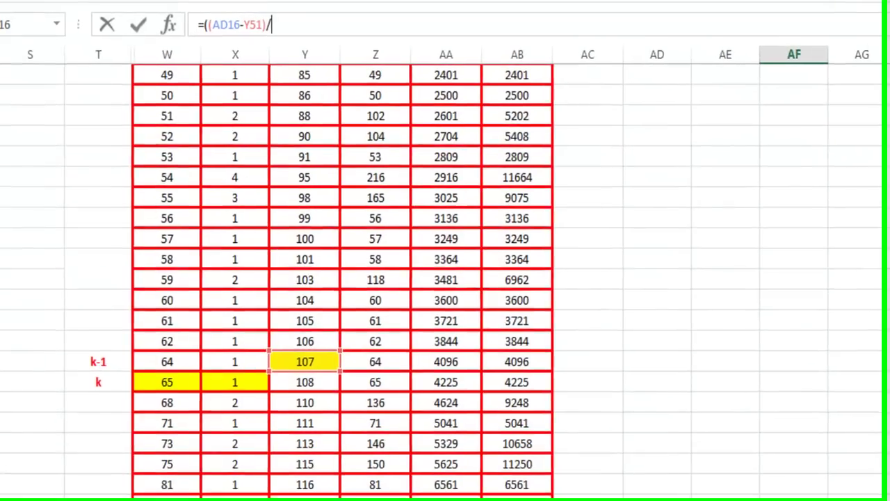
left_click(238, 387)
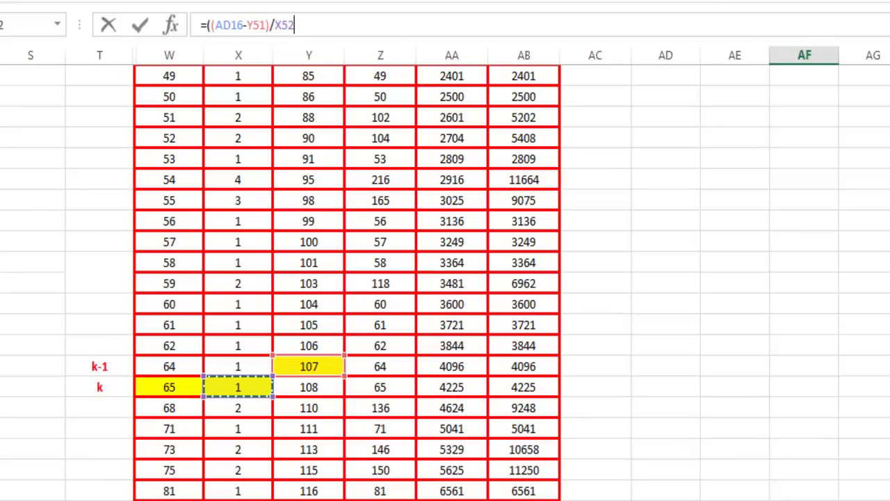
type(")")
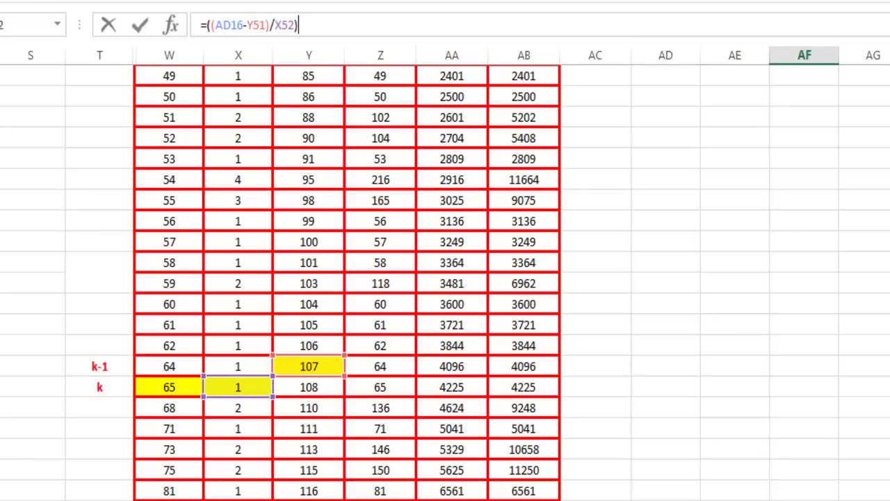
type("*")
type("0")
type("+")
left_click(169, 387)
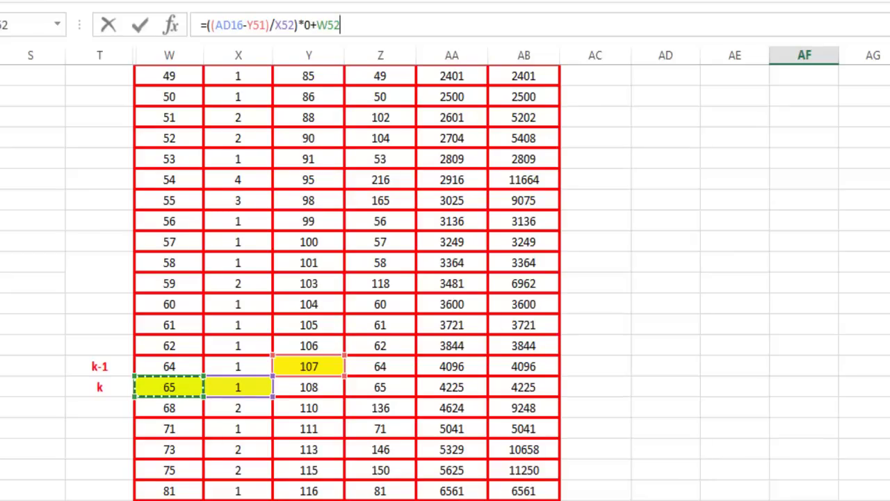
key("Return")
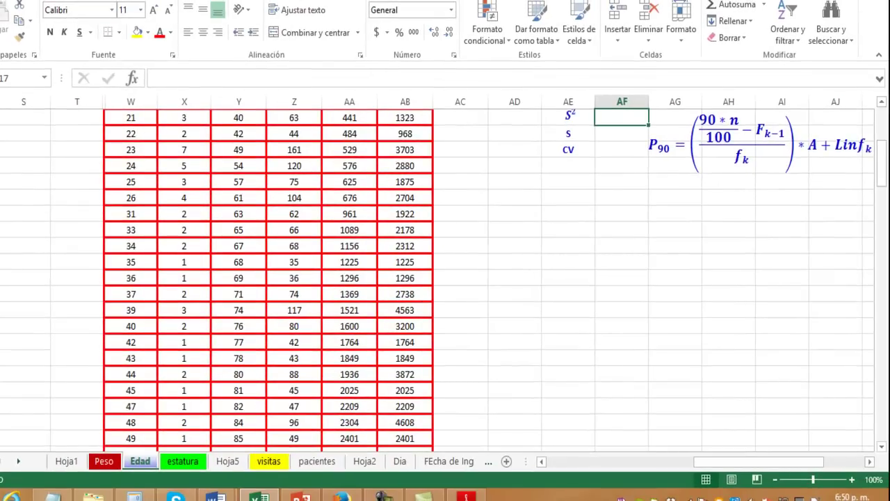
Step: Check that P90 reads 65 and fill the 90n/100 value 108 in AD16 yellow
scroll(446, 278, "up", 2)
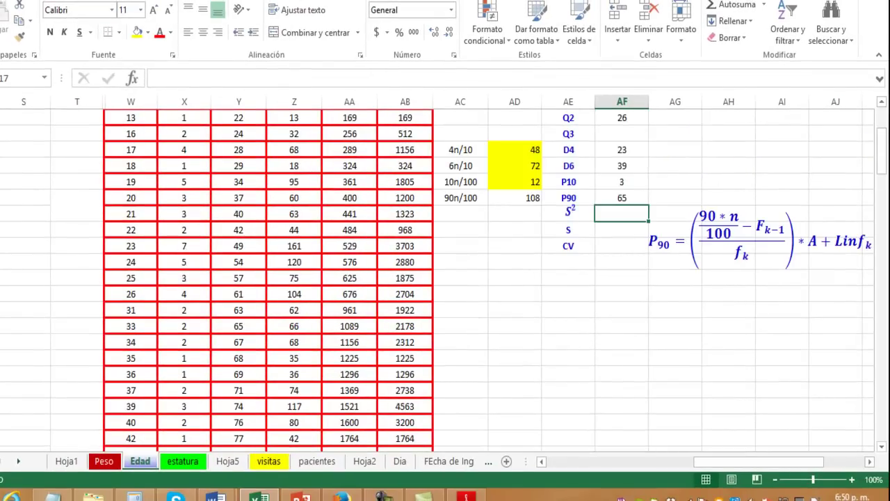
left_click(622, 197)
left_click(514, 198)
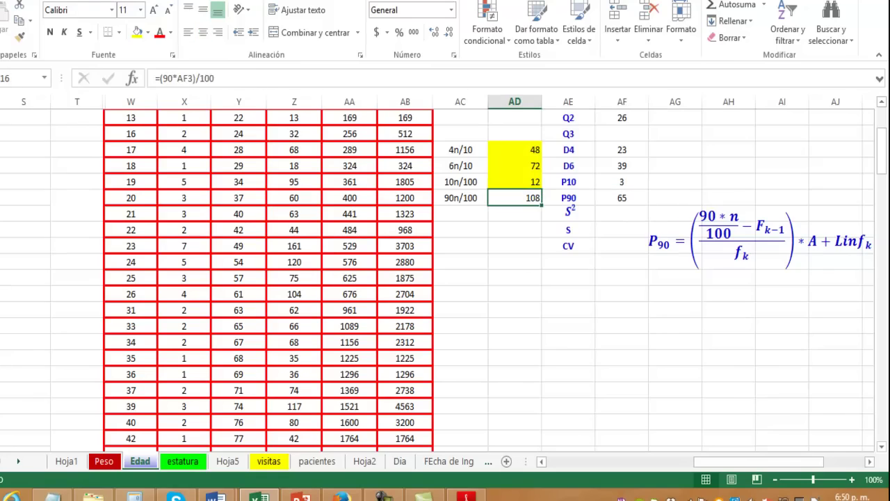
left_click(137, 32)
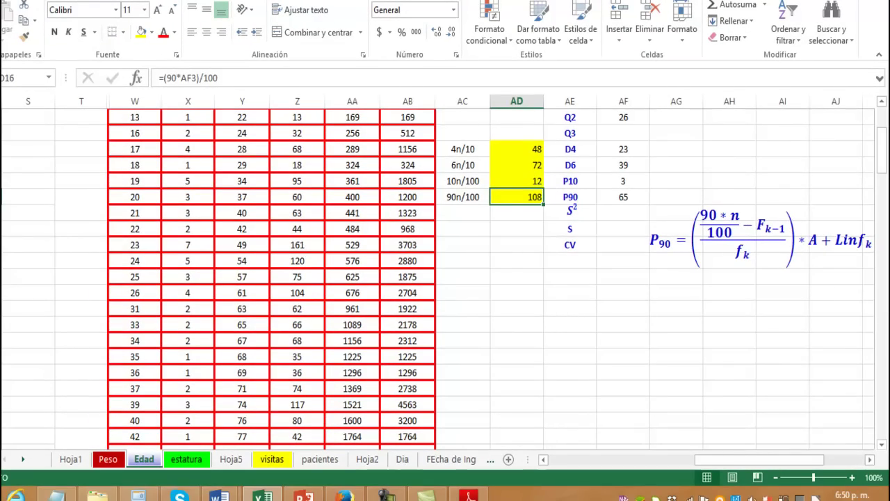
scroll(445, 271, "up", 1, "ctrl")
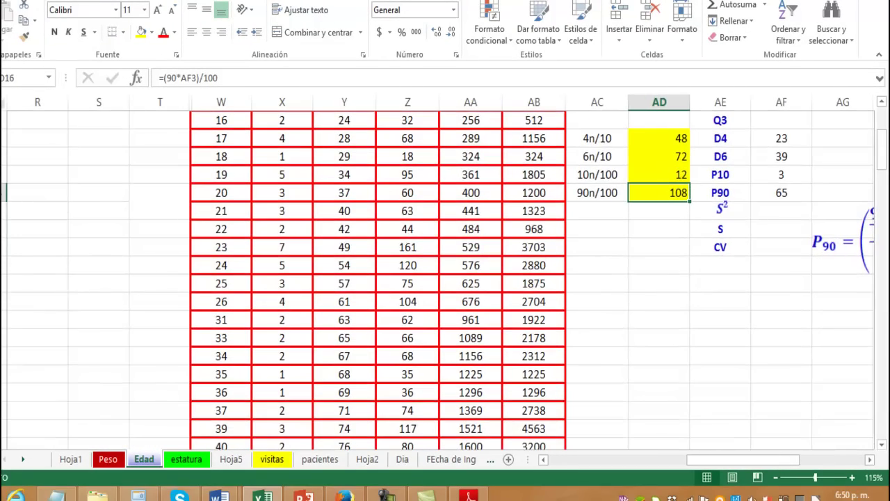
scroll(446, 278, "down", 1)
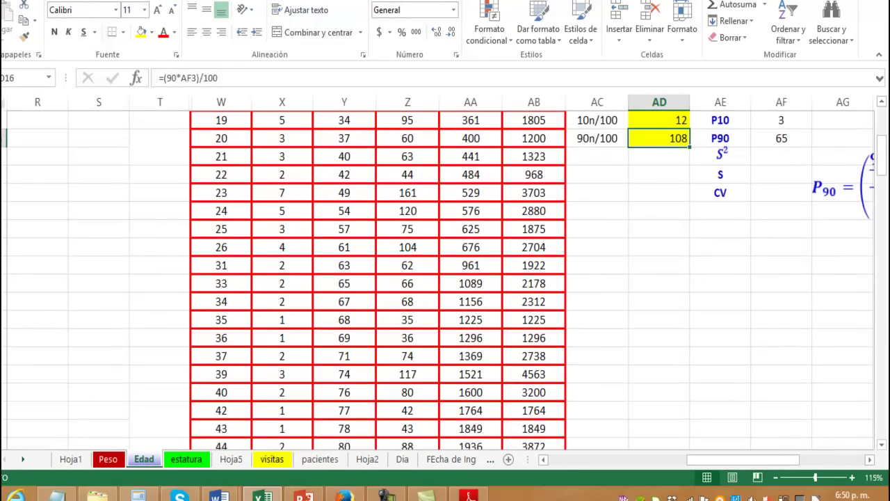
scroll(445, 272, "down", 2, "ctrl")
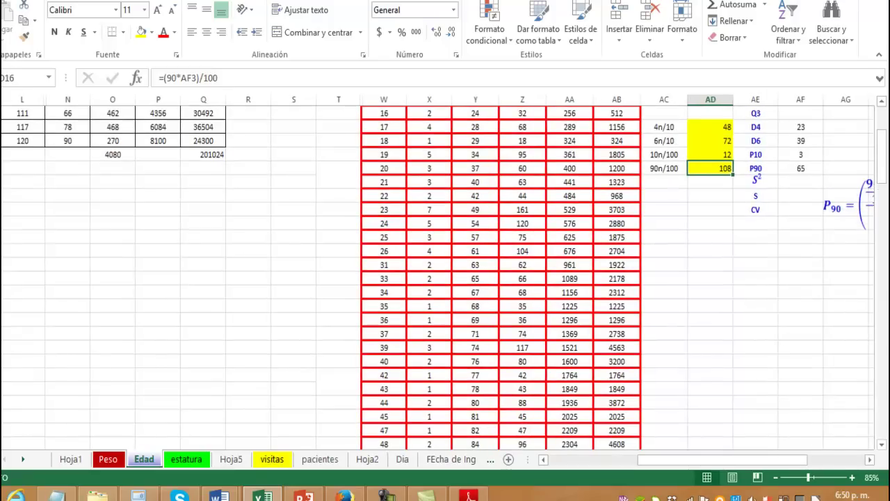
left_click_drag(881, 156, 880, 129)
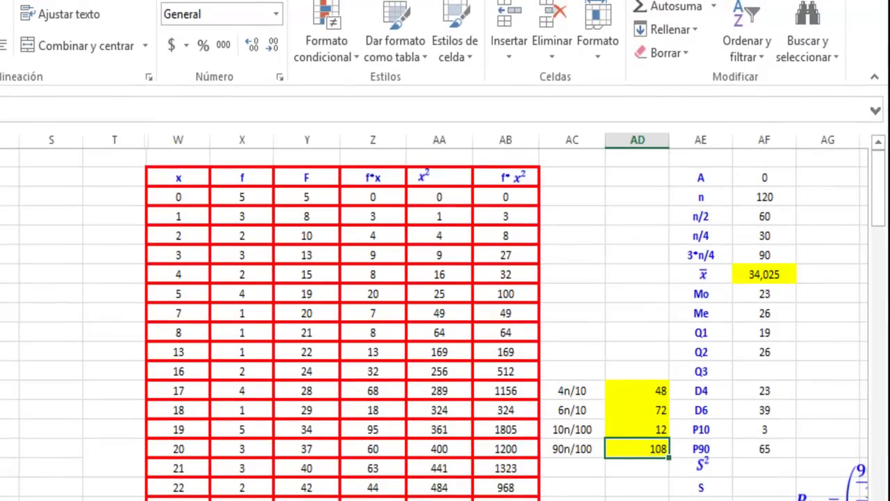